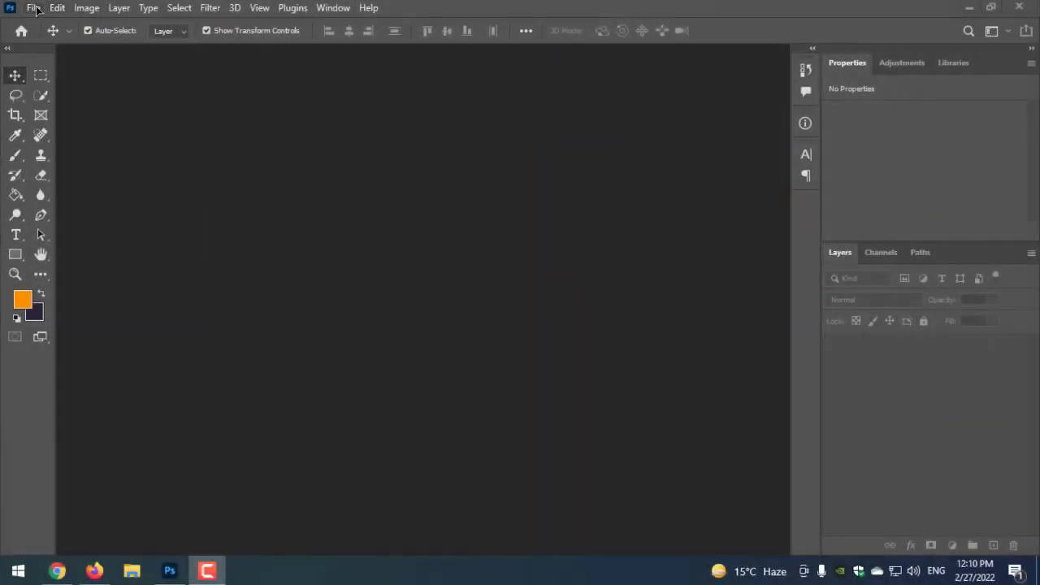
- Open the New Document dialog through File > New
click(33, 8)
click(49, 28)
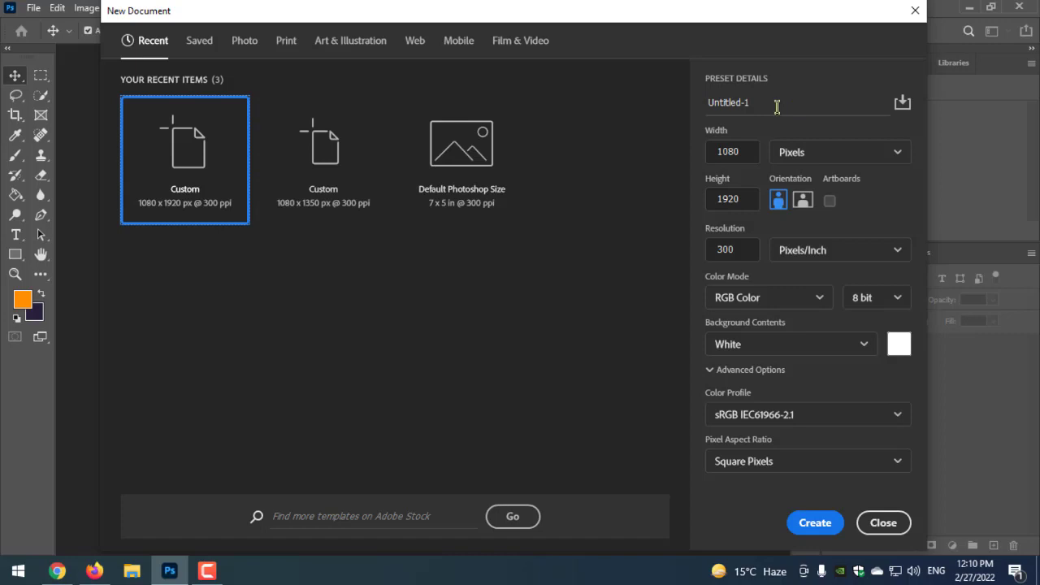
- Name the preset 'Business Card Design' and set the width to 3.5 inches
click(777, 106)
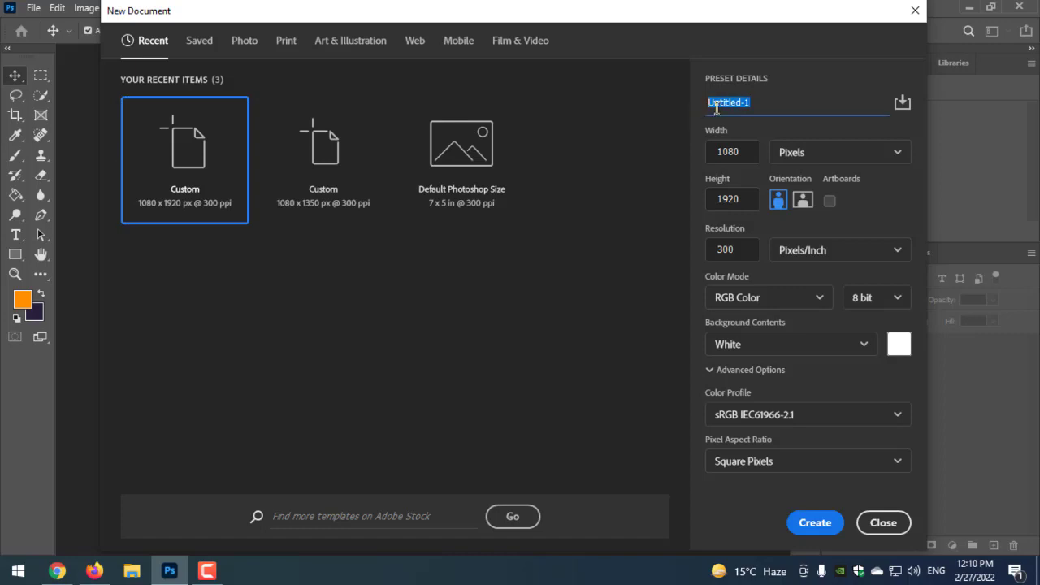
text(Busine)
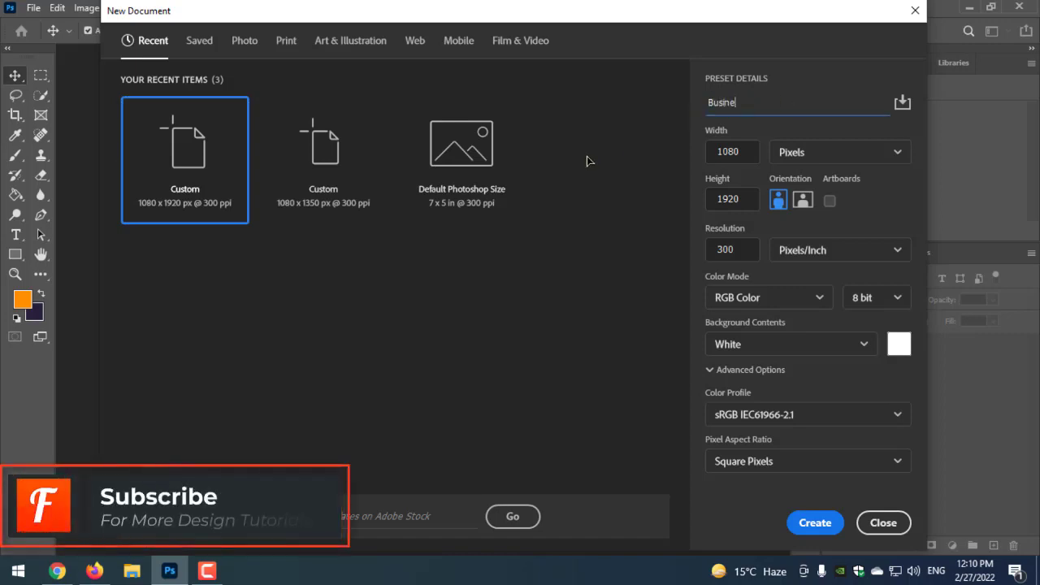
text(ss Ca)
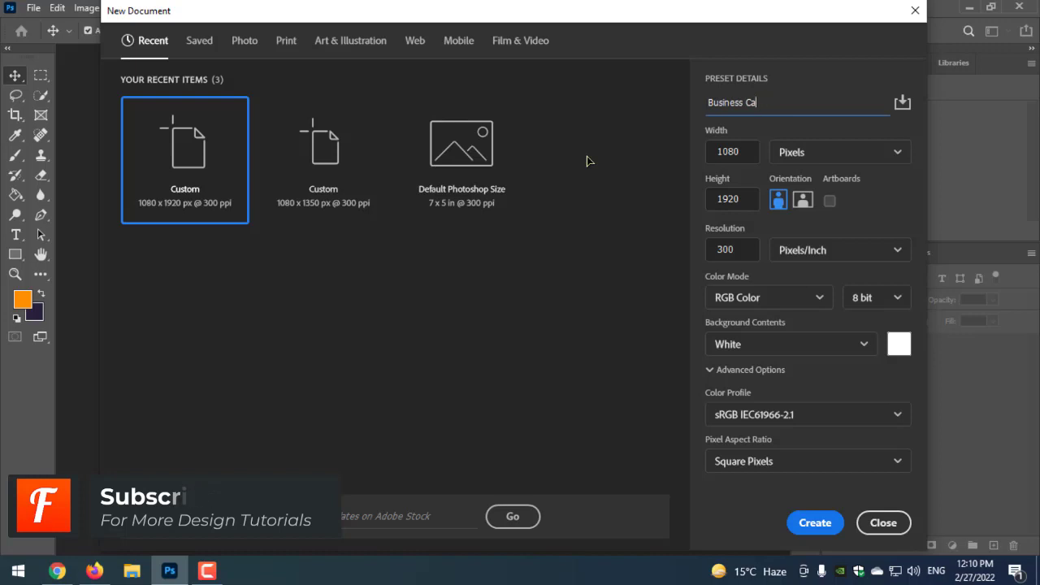
text(Rrd)
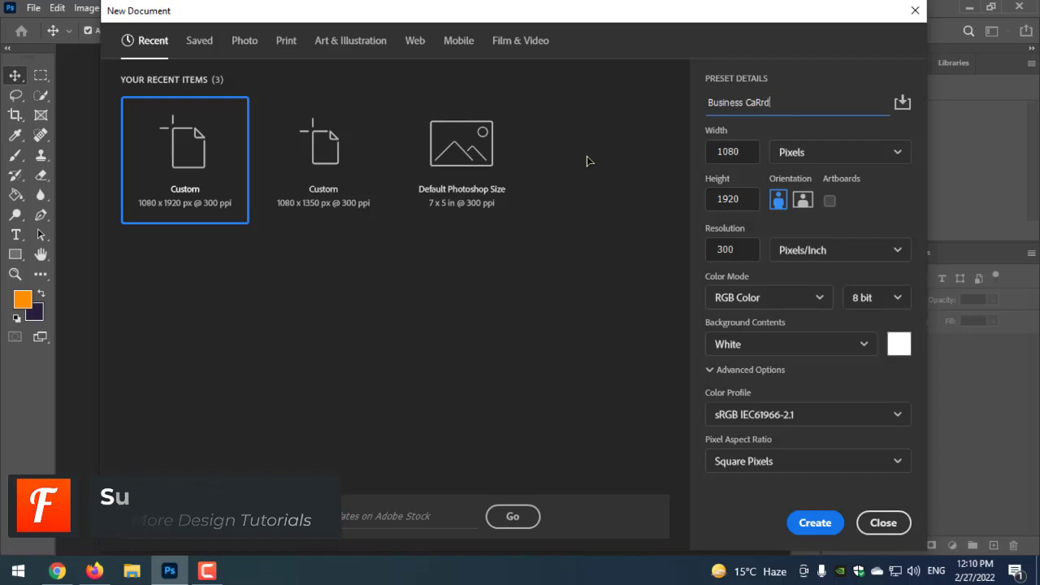
text( Design)
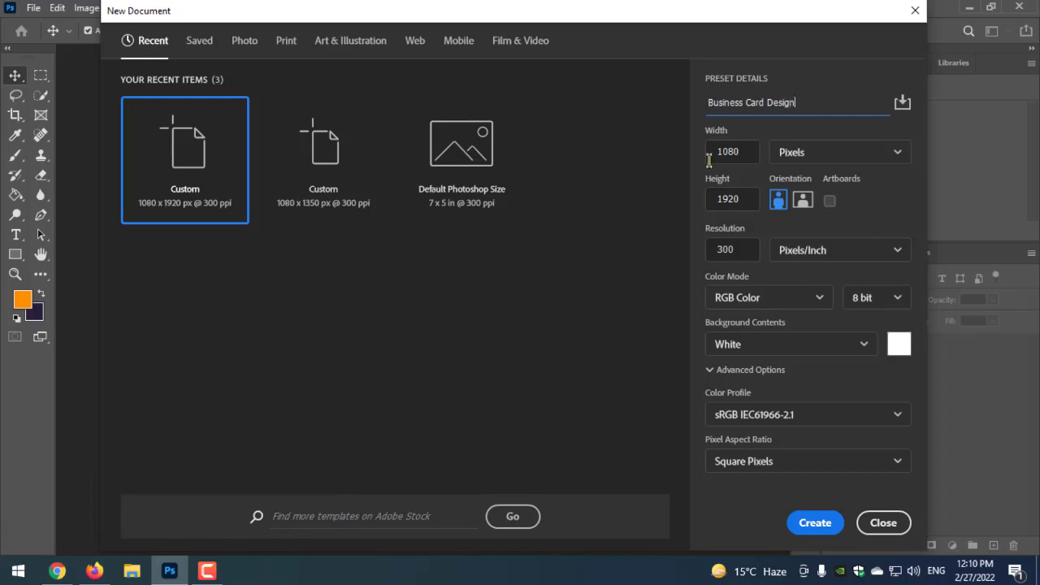
click(813, 152)
click(805, 204)
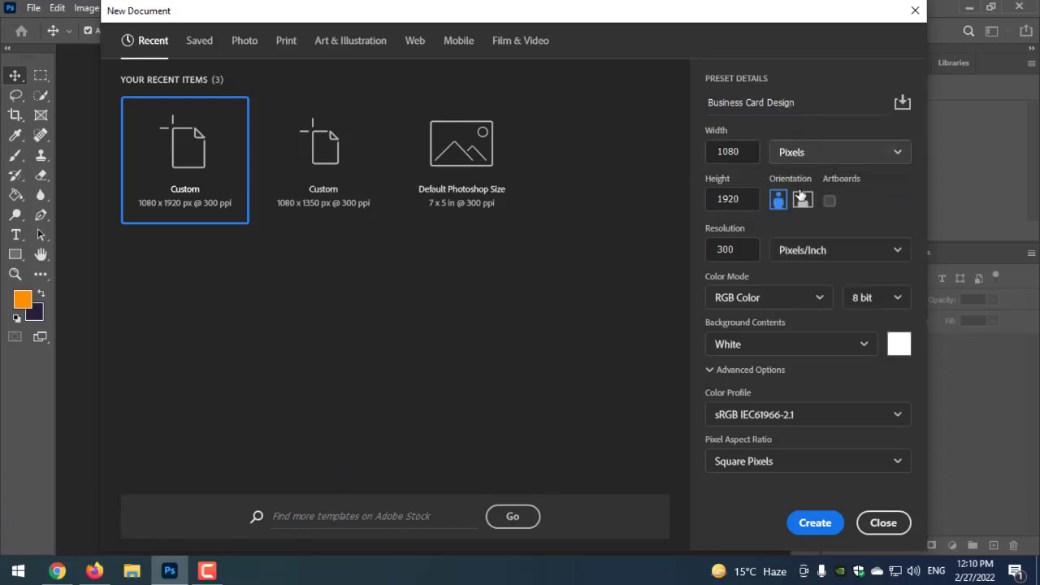
click(741, 152)
text(5)
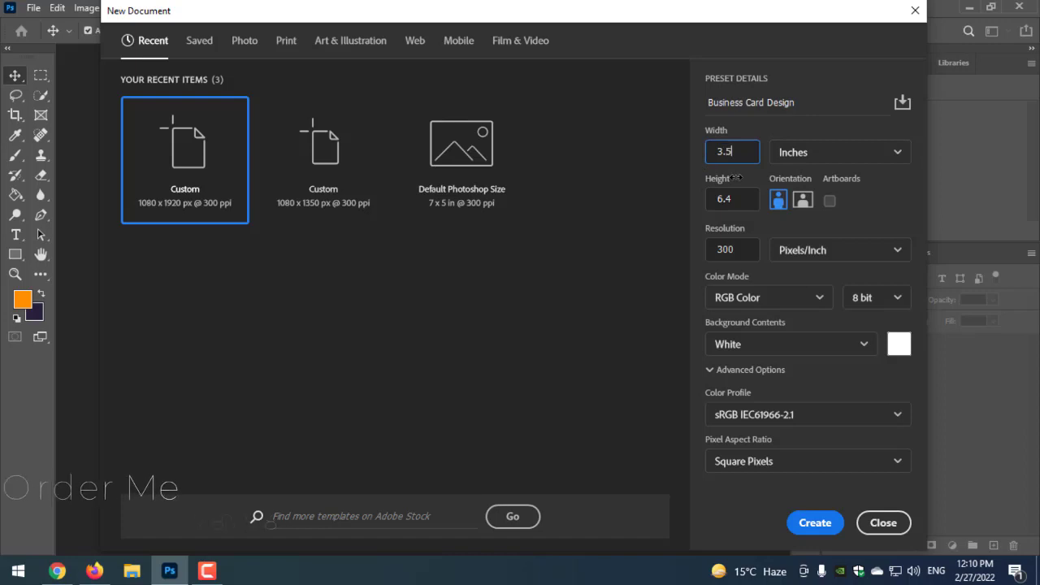
- Set the height to 2 inches and CMYK Color mode, then create the document
click(704, 204)
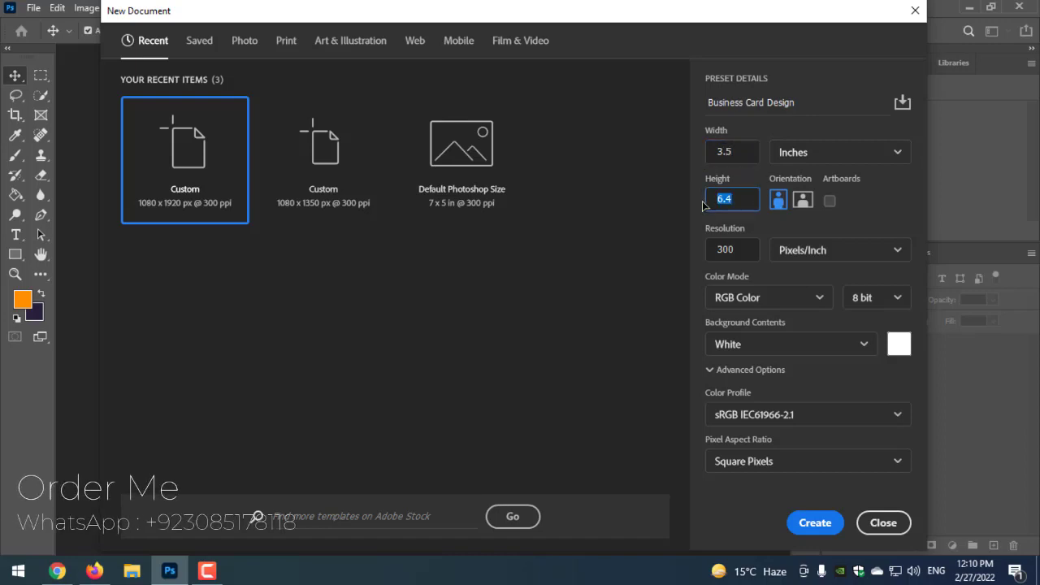
text(2)
click(739, 252)
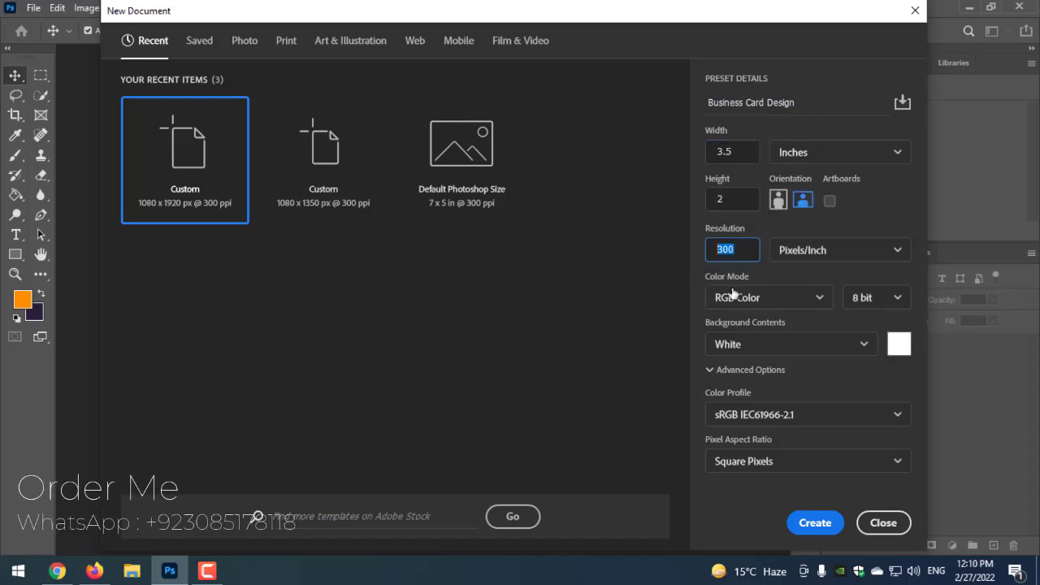
click(733, 297)
click(755, 401)
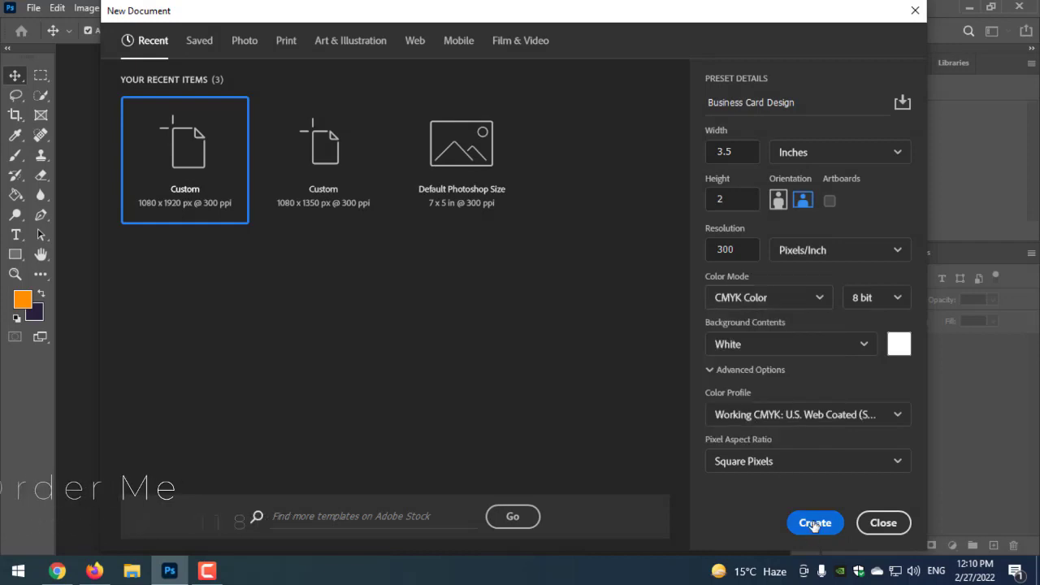
click(813, 523)
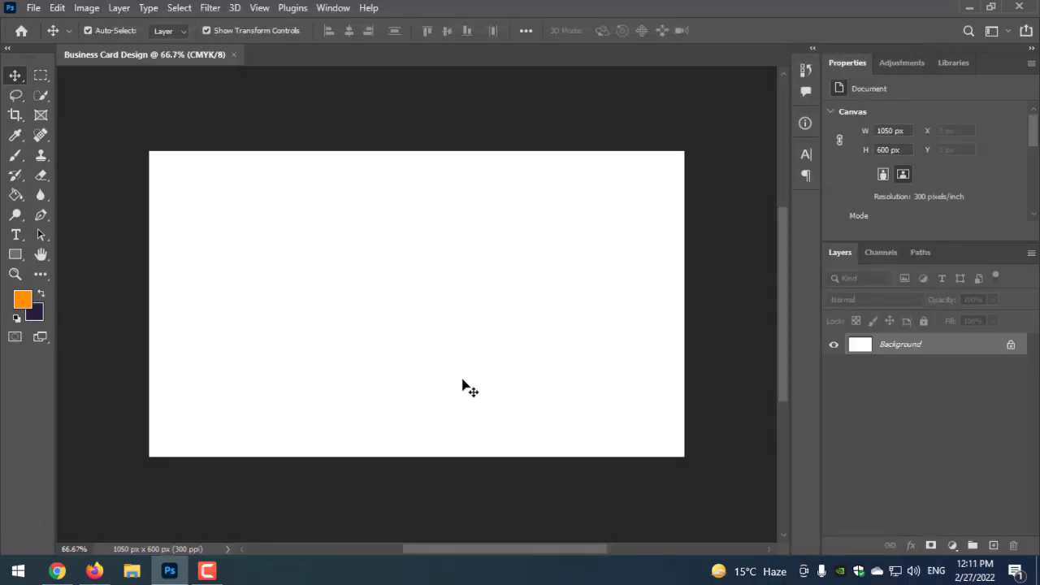
- Draw a 389 px circle with the Ellipse Tool and move it right of centre
click(16, 256)
right_click(16, 256)
click(71, 269)
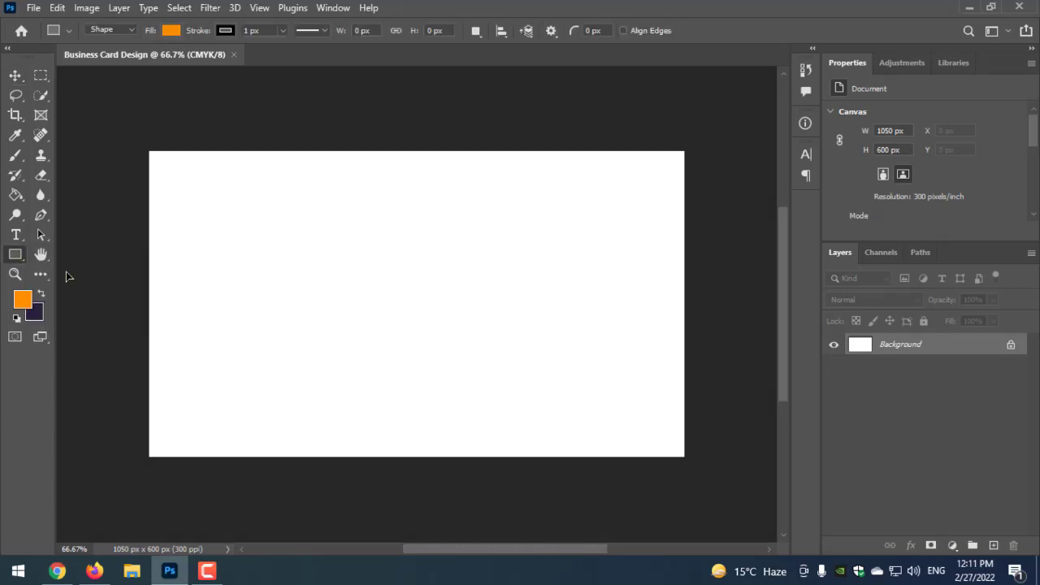
drag(342, 224, 674, 411)
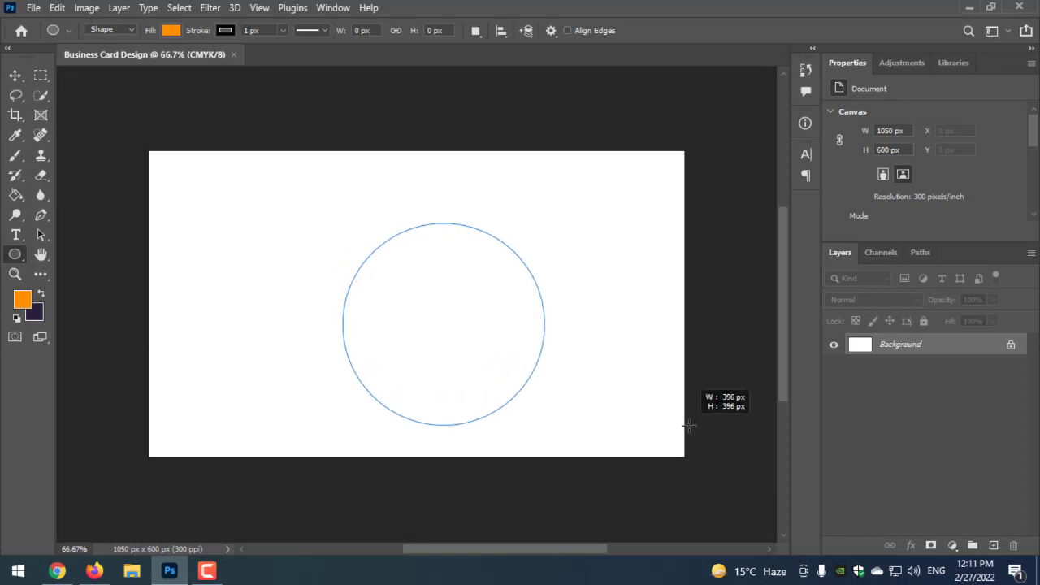
drag(674, 412, 683, 419)
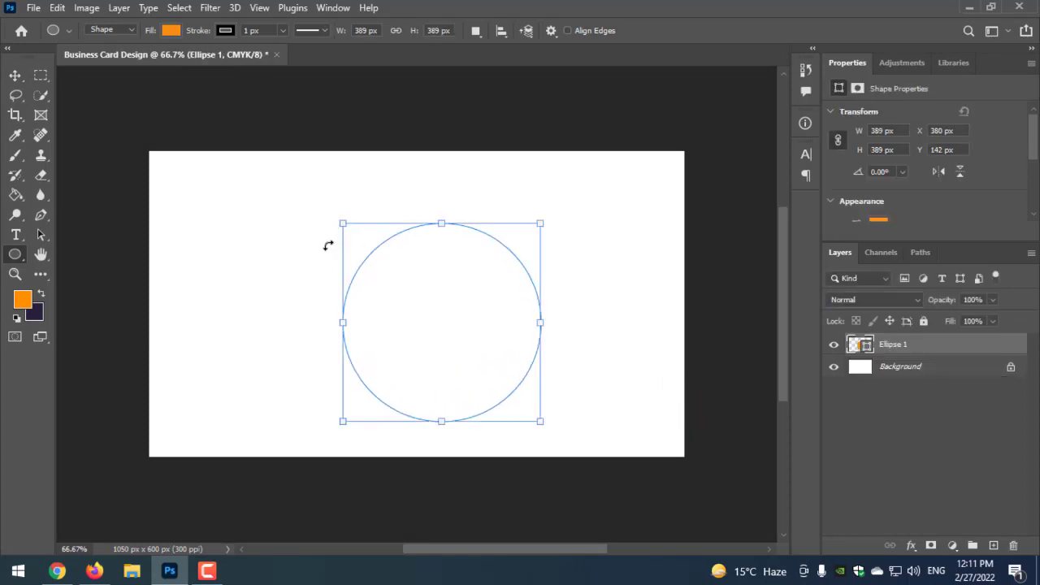
click(18, 77)
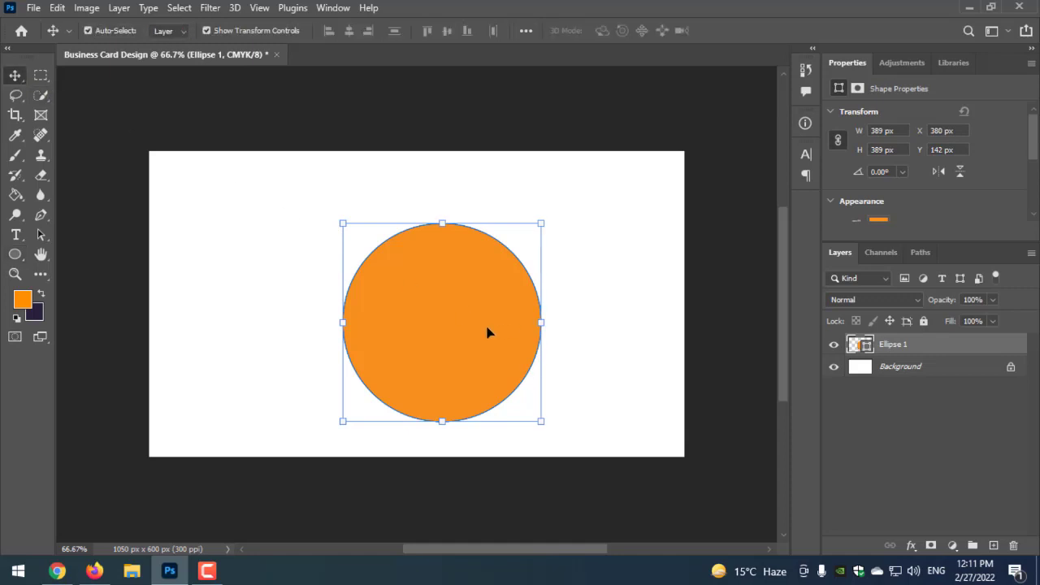
mouse_move(488, 333)
mouse_down()
mouse_move(587, 316)
mouse_move(574, 314)
mouse_up()
- Vertically centre the Ellipse 1 circle on the card using a whole-canvas selection
click(510, 130)
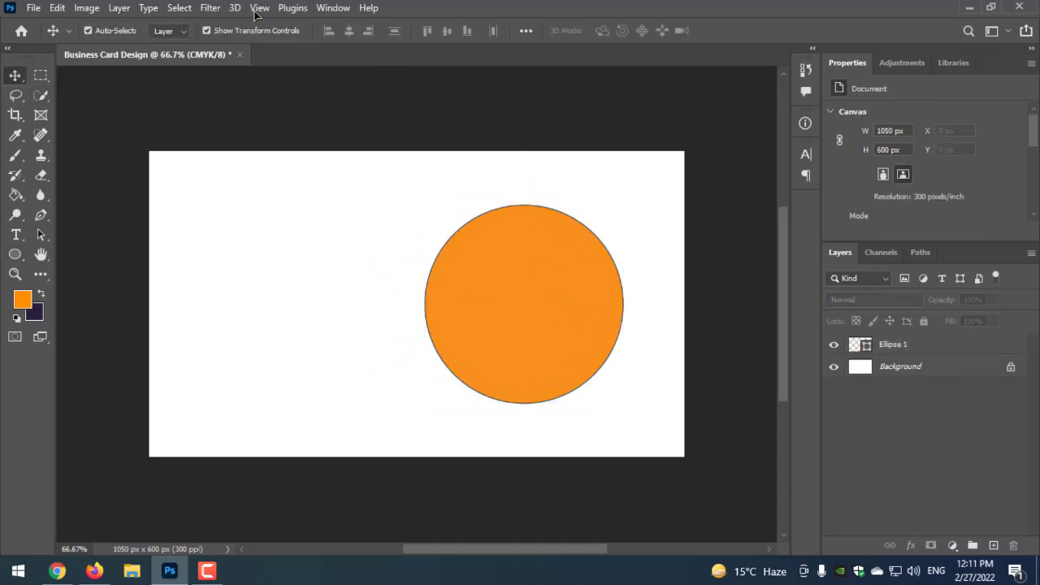
click(180, 11)
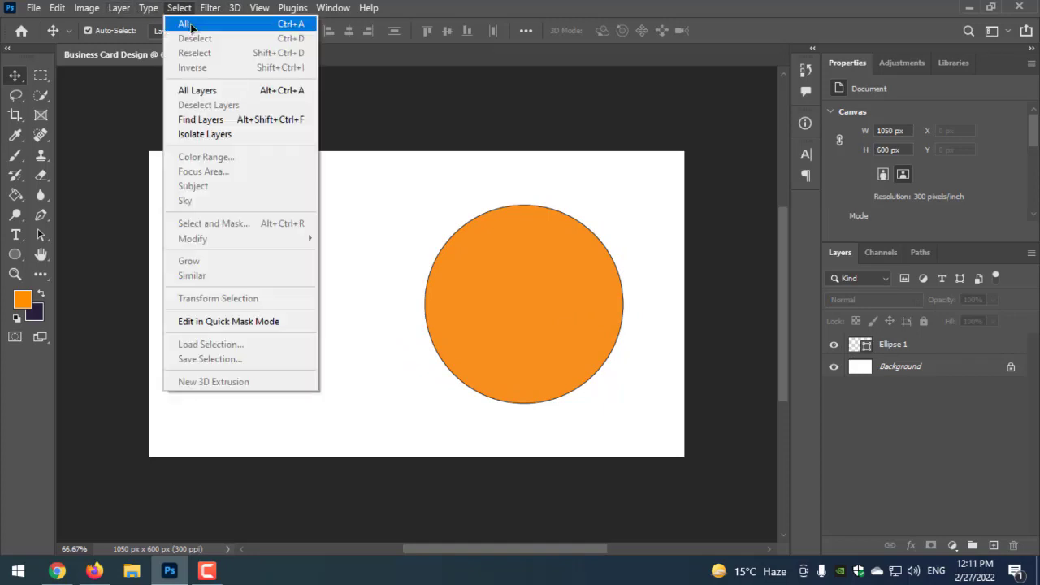
click(188, 19)
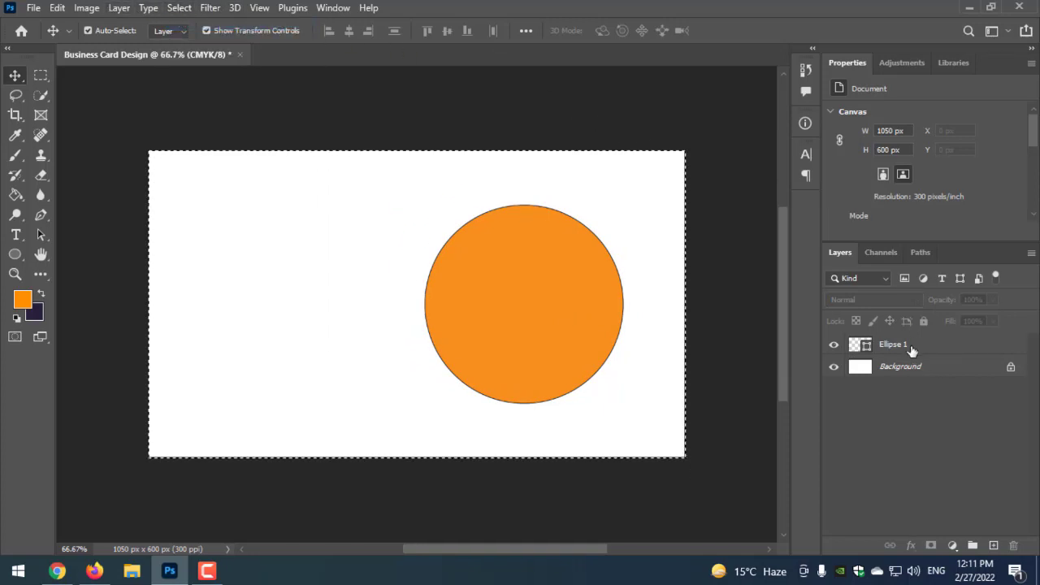
click(893, 345)
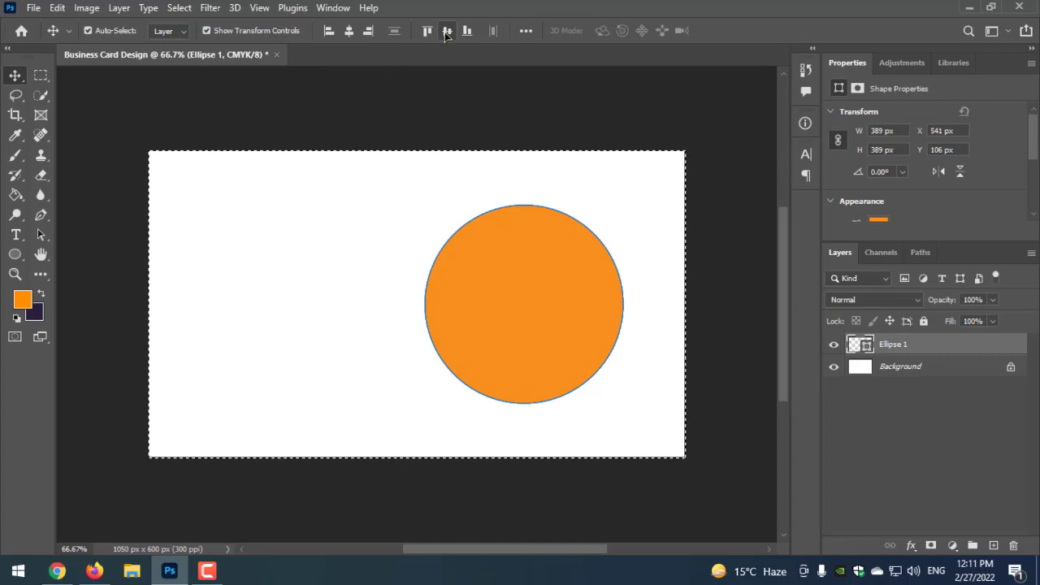
click(178, 8)
click(194, 38)
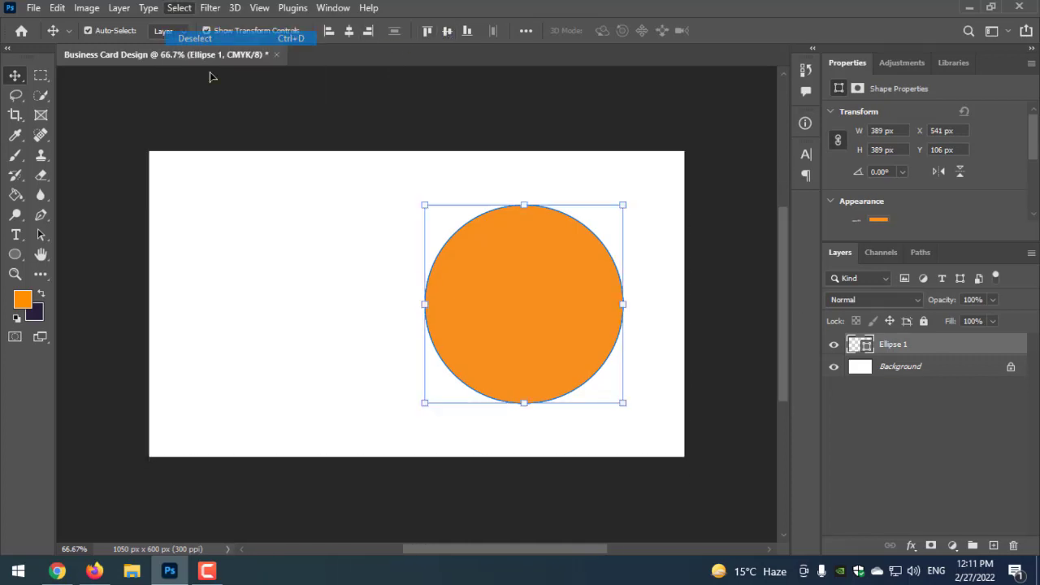
click(186, 258)
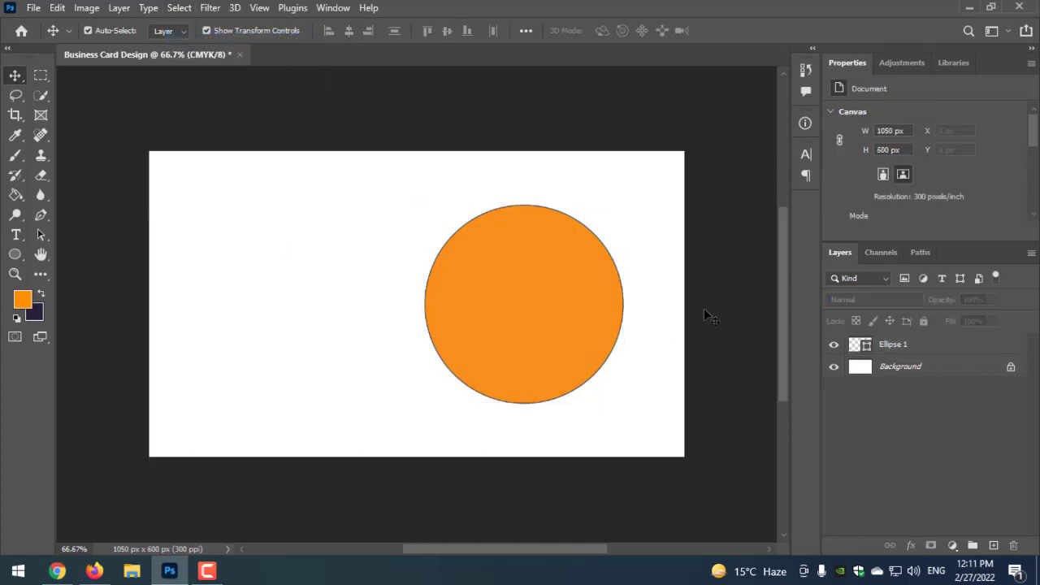
click(893, 345)
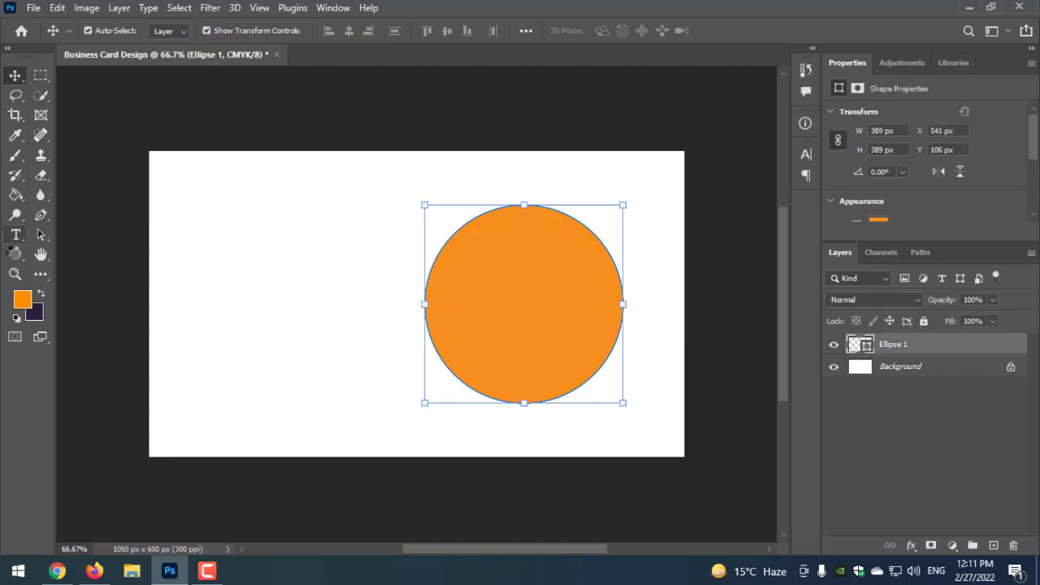
- Remove the circle's outline stroke and nudge it about 12 px right
click(15, 254)
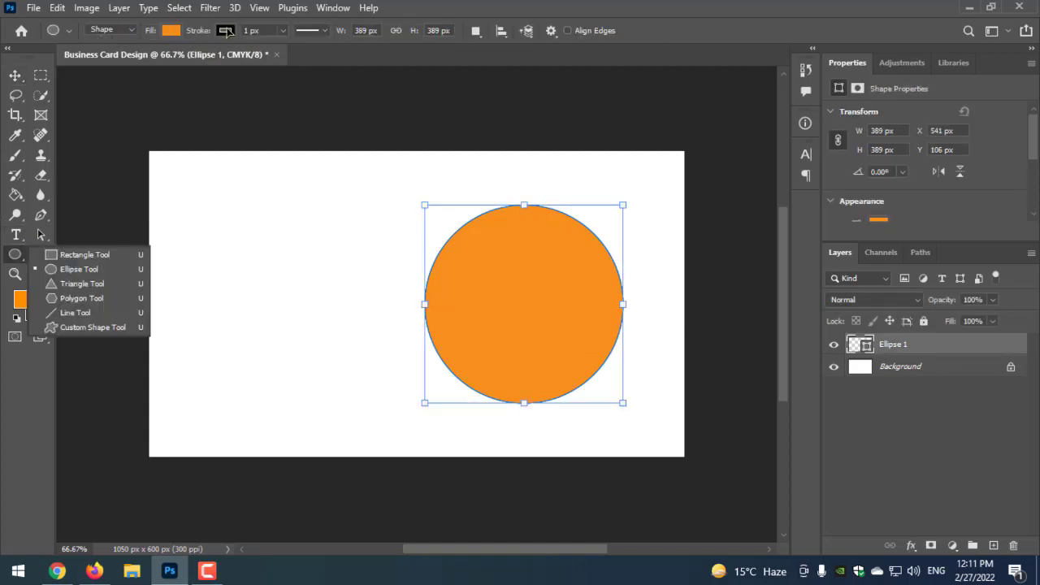
click(227, 31)
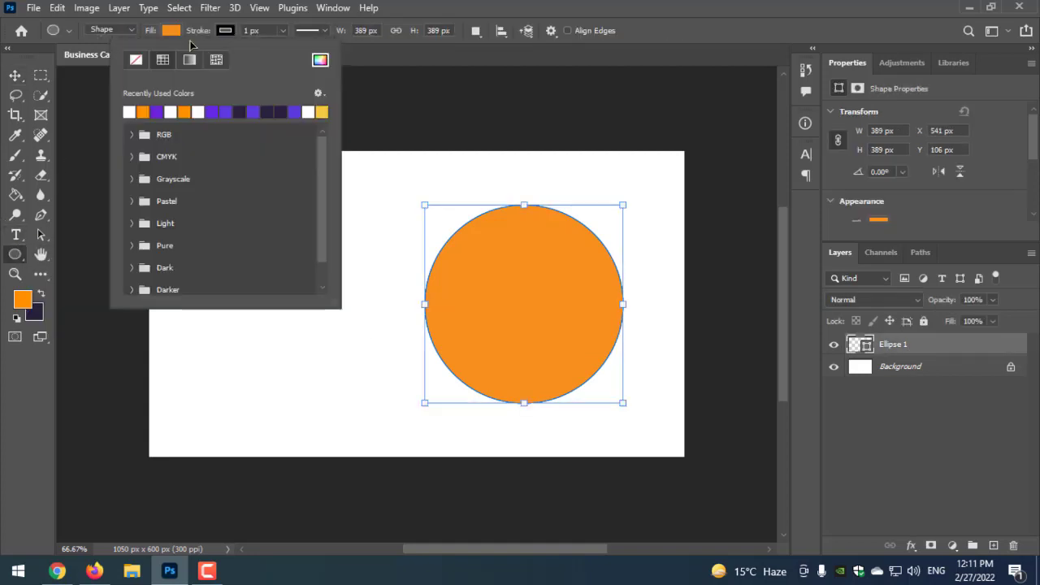
click(14, 76)
click(743, 342)
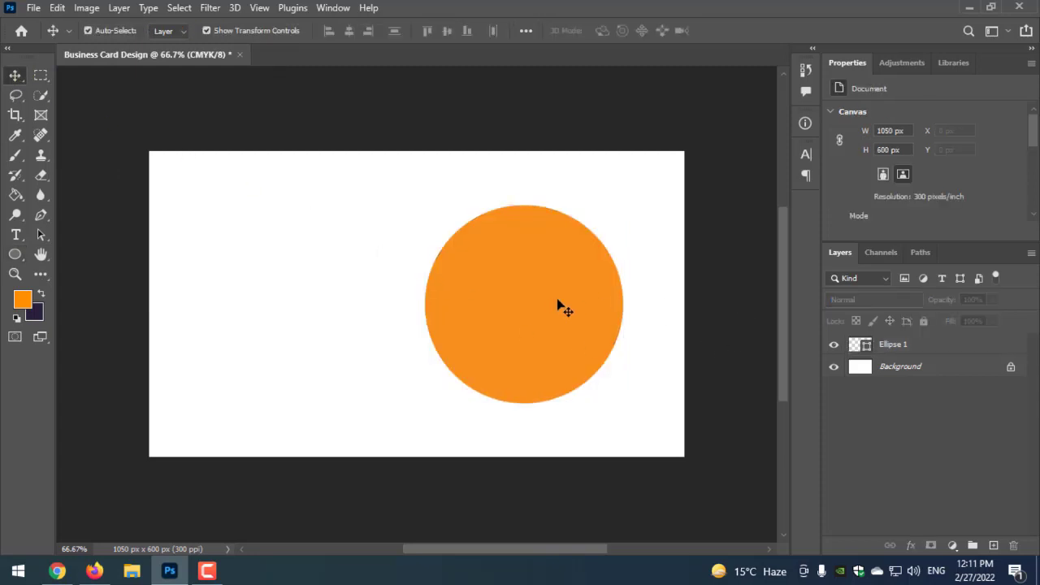
drag(564, 309, 564, 297)
click(720, 257)
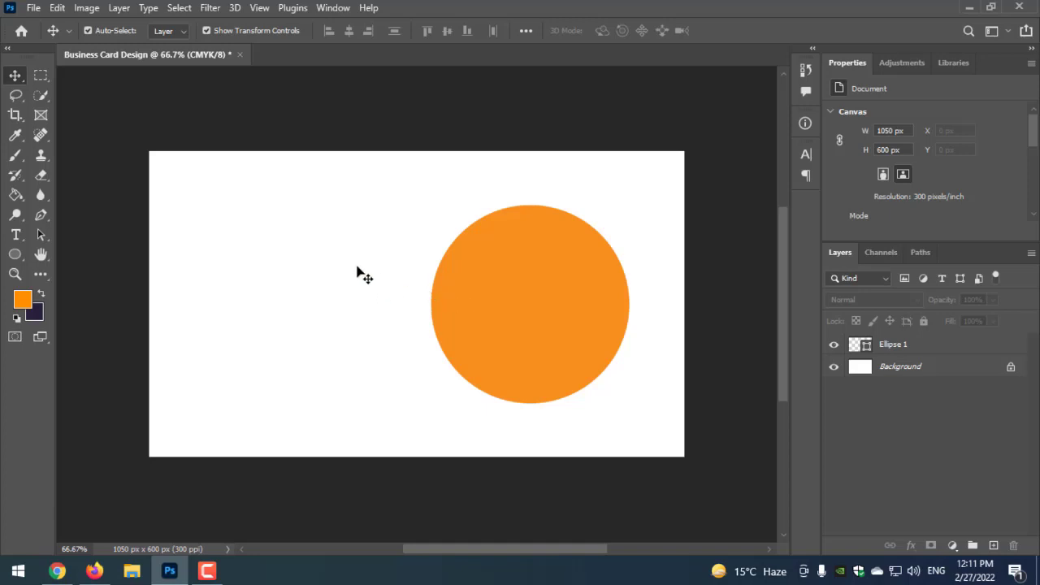
- Draw a tall rectangle across the card's middle, extending below the bottom edge
click(17, 257)
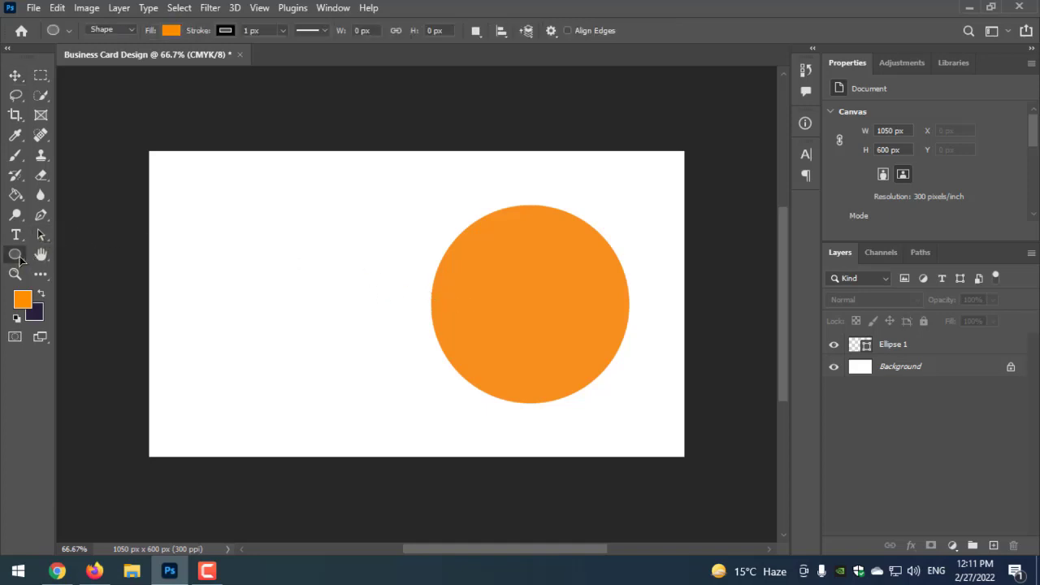
click(79, 259)
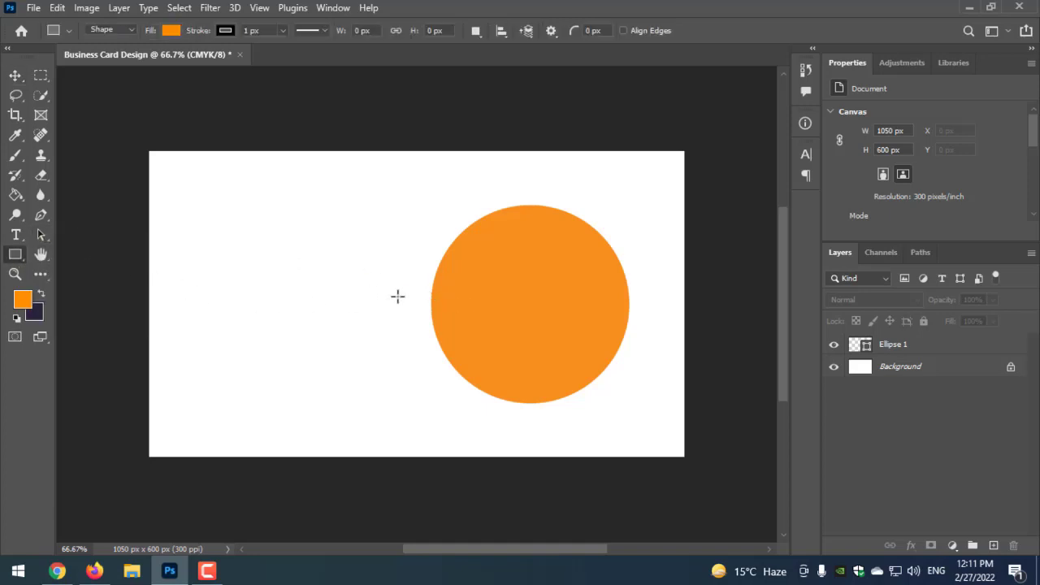
drag(300, 150, 553, 460)
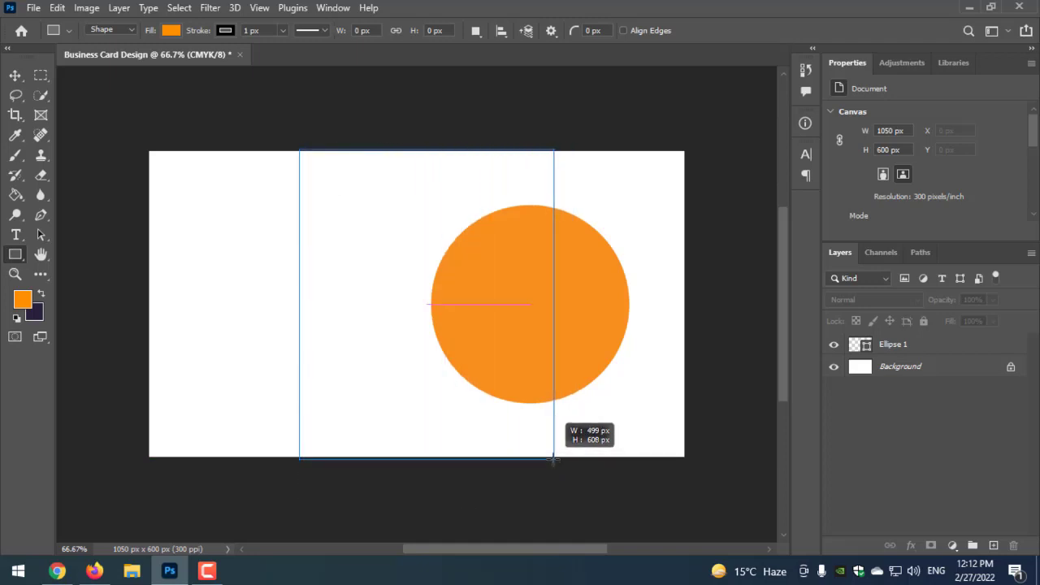
drag(552, 460, 552, 458)
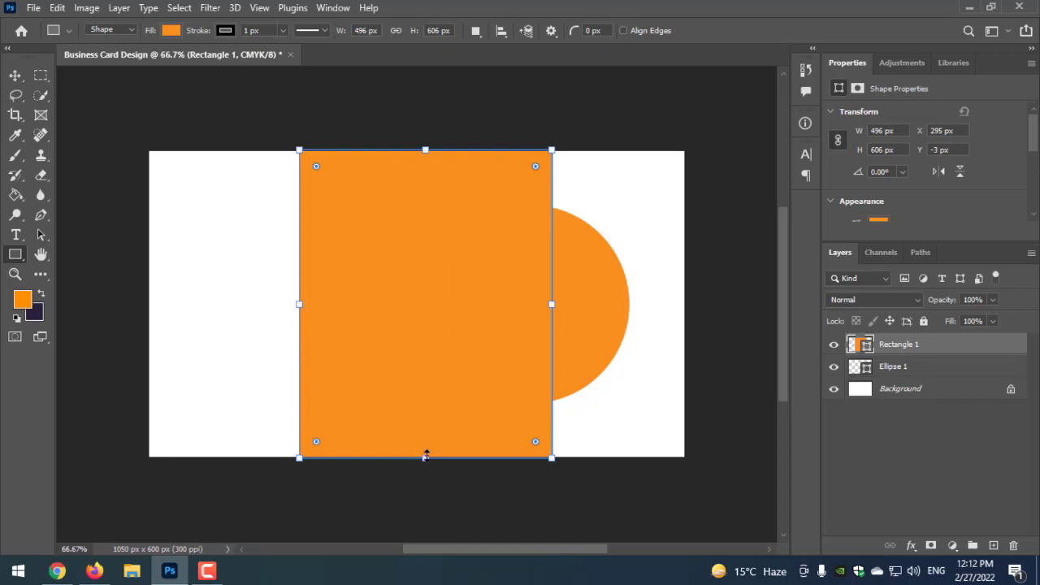
mouse_move(426, 456)
mouse_down()
mouse_move(432, 512)
mouse_move(438, 459)
mouse_up()
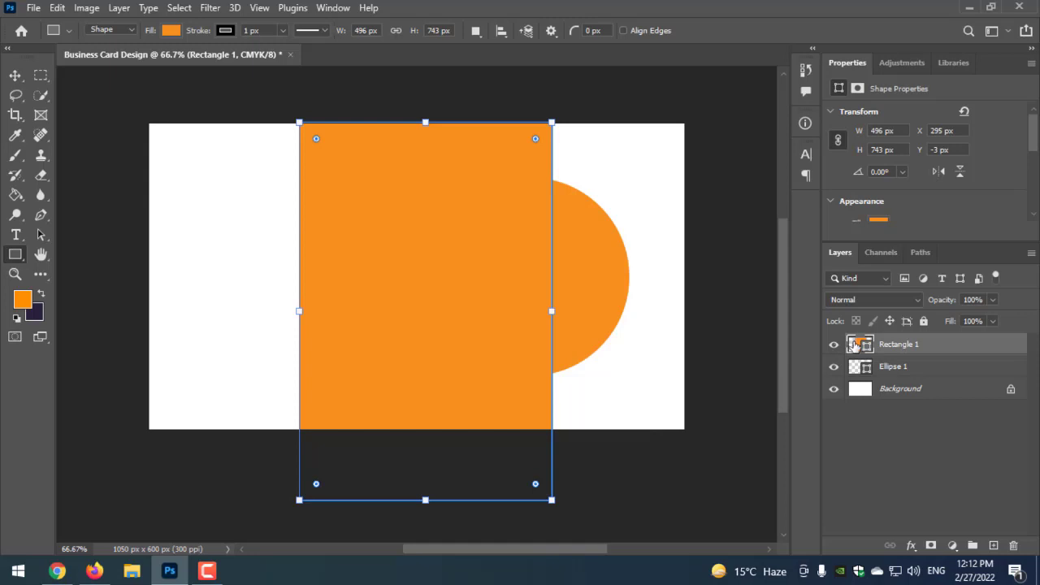
- Give the rectangle a dark navy fill and move its layer beneath Ellipse 1
double_click(854, 345)
drag(792, 273, 793, 201)
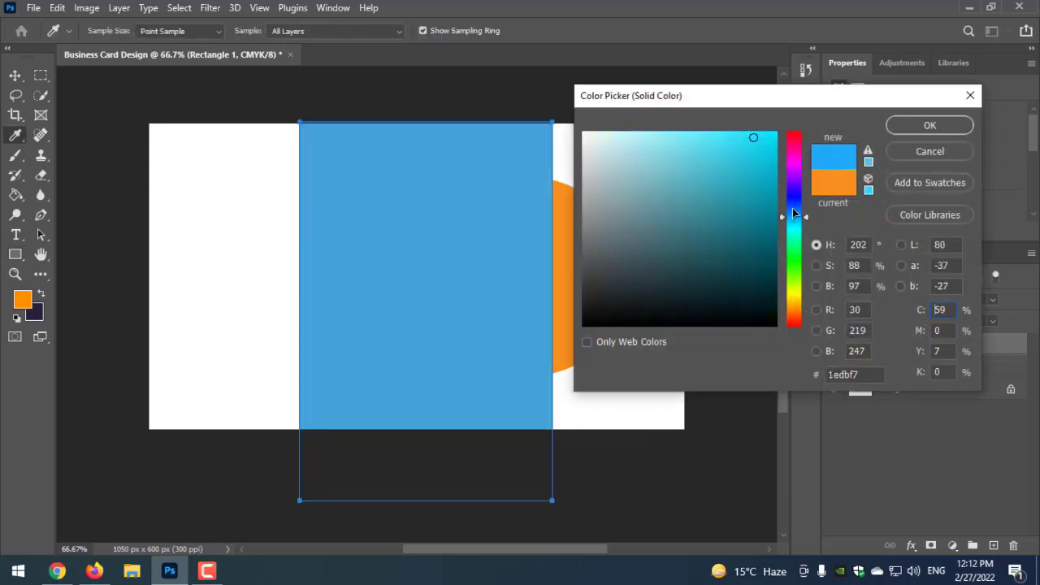
mouse_move(744, 253)
mouse_down()
mouse_move(732, 294)
mouse_move(642, 298)
mouse_move(657, 286)
mouse_up()
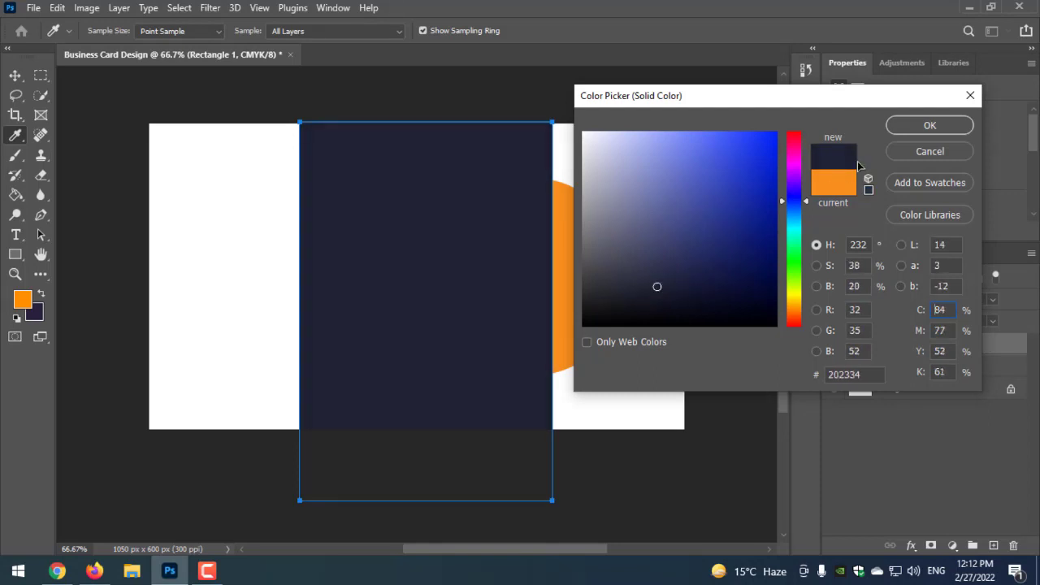
click(930, 126)
drag(896, 343, 885, 373)
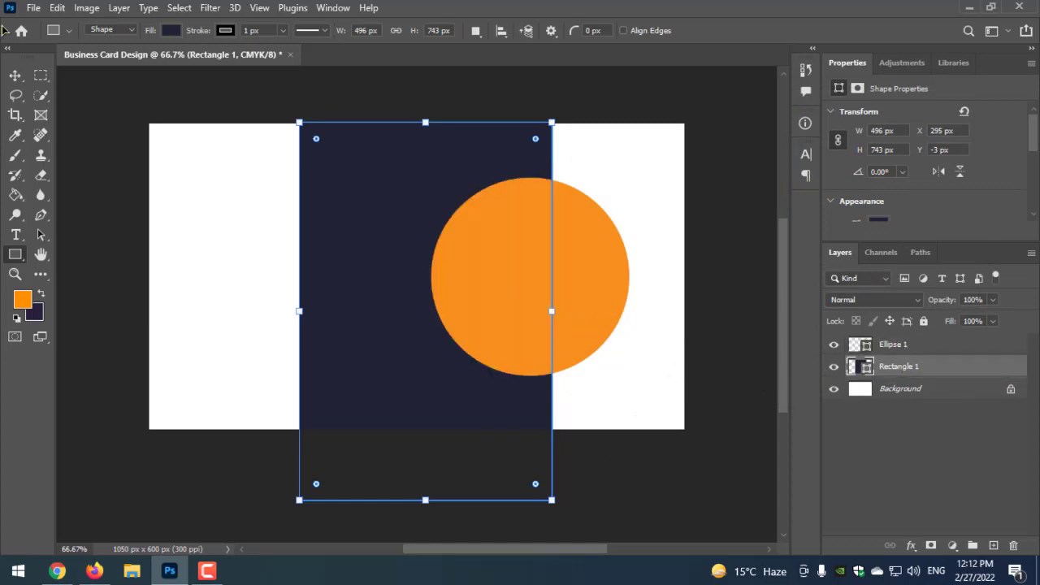
- Rotate the navy rectangle 45°, enlarge it, and place it over the lower-right corner
click(14, 75)
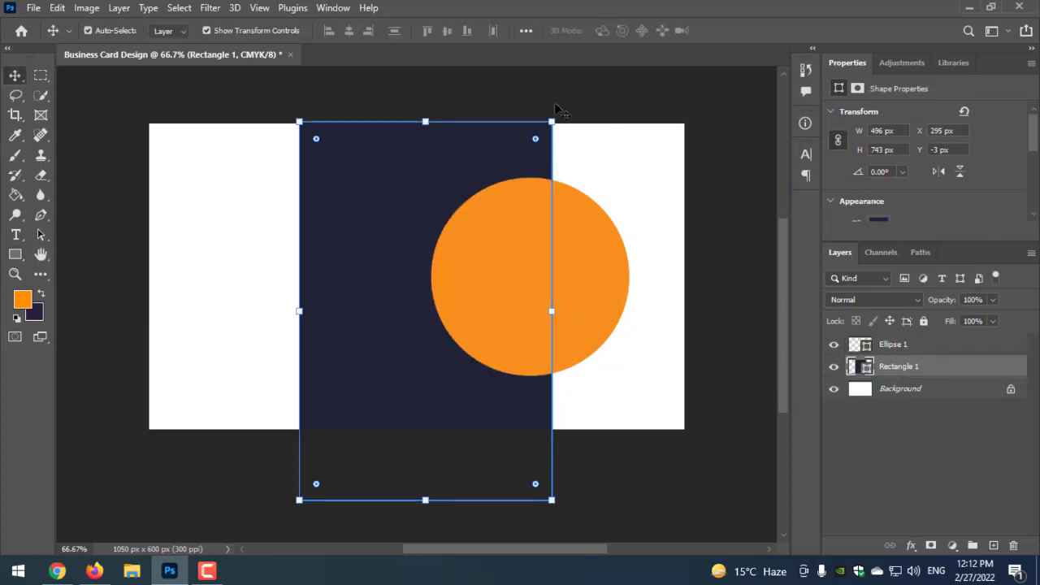
drag(560, 108, 705, 178)
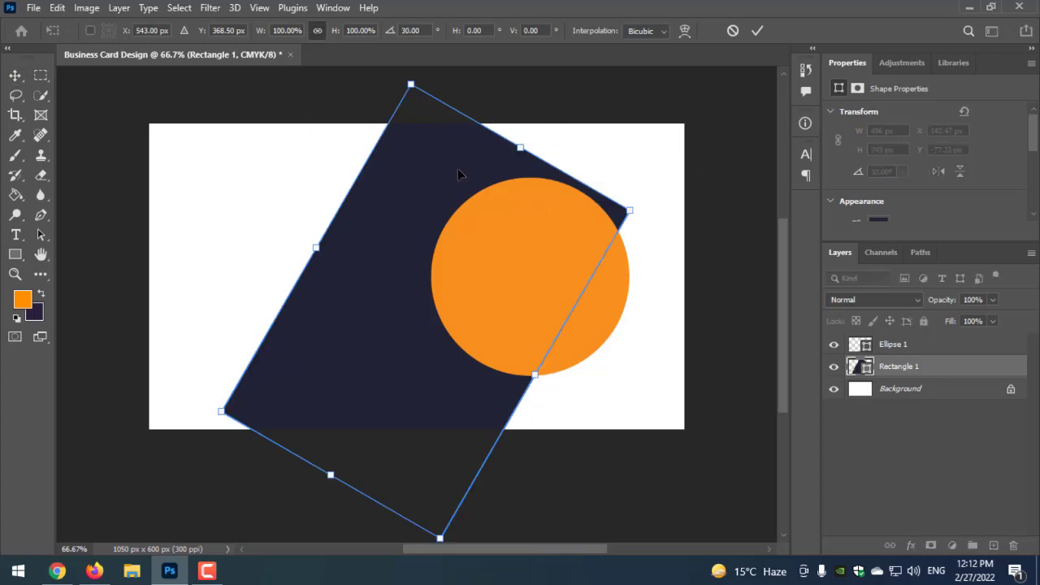
mouse_move(459, 172)
mouse_down()
mouse_move(632, 173)
mouse_move(662, 152)
mouse_move(495, 219)
mouse_up()
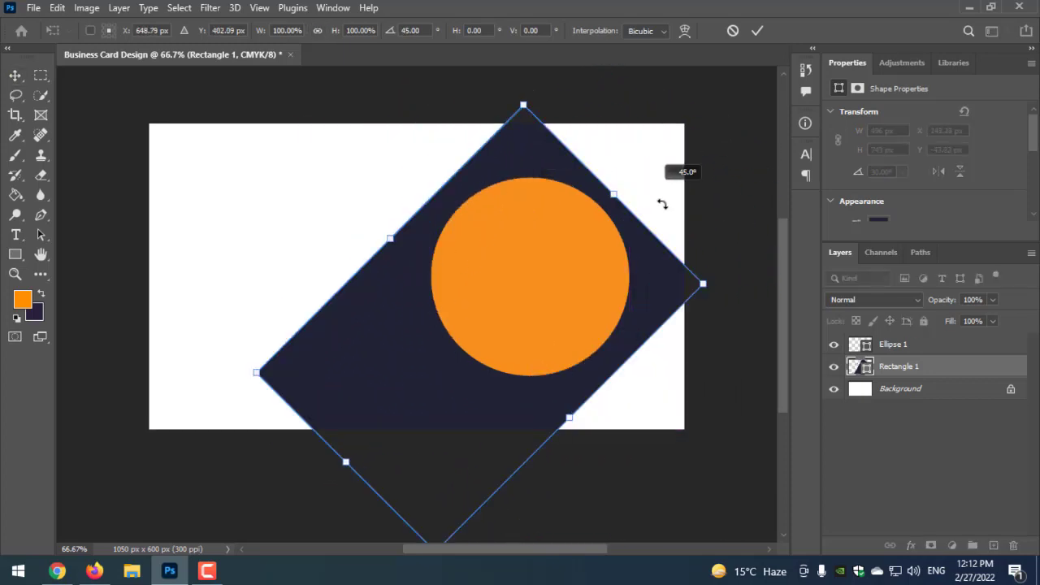
mouse_move(610, 146)
mouse_down()
mouse_move(637, 207)
mouse_move(743, 124)
mouse_up()
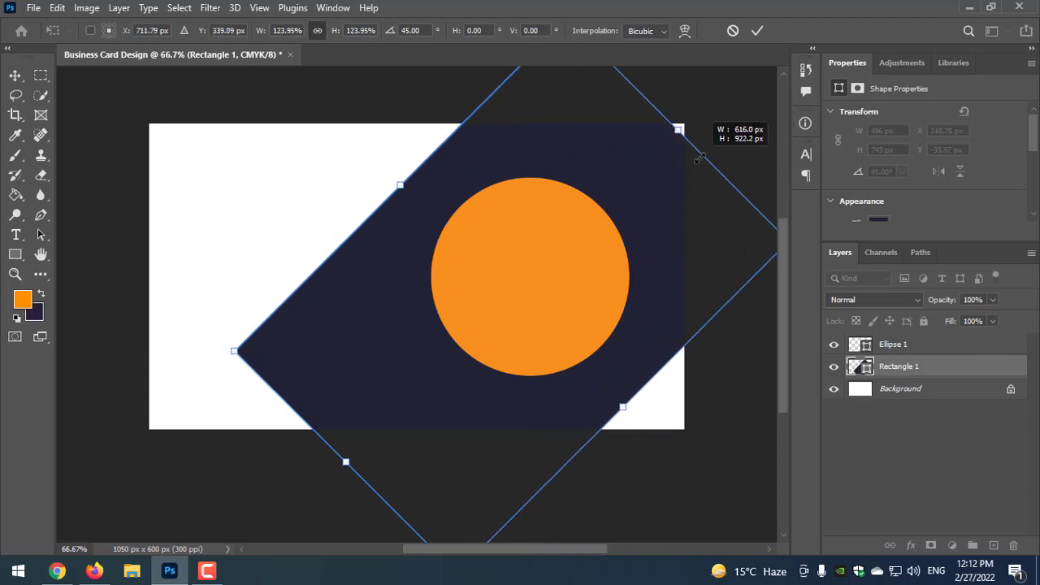
drag(660, 215, 698, 237)
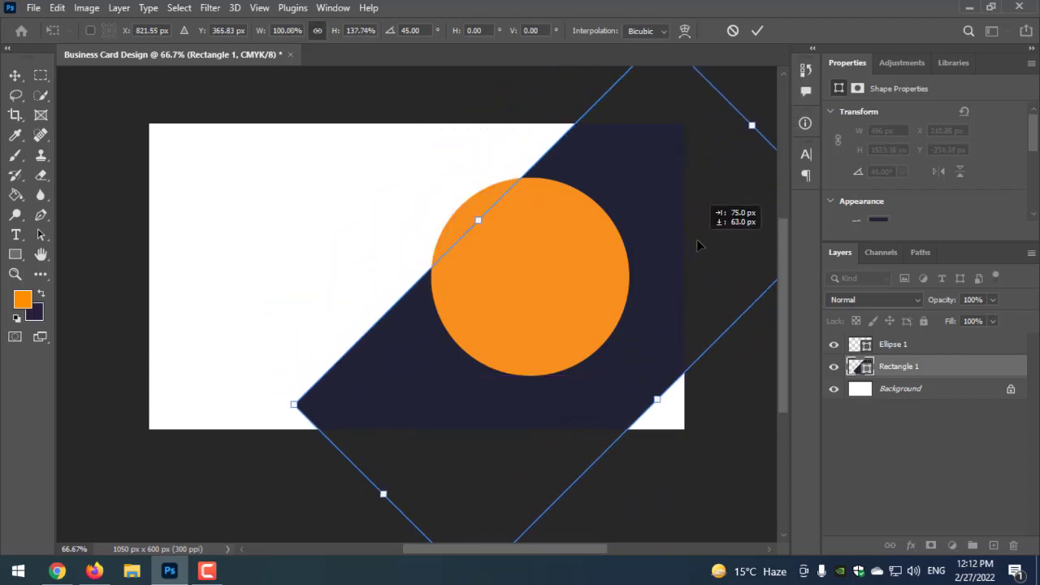
drag(659, 401, 712, 446)
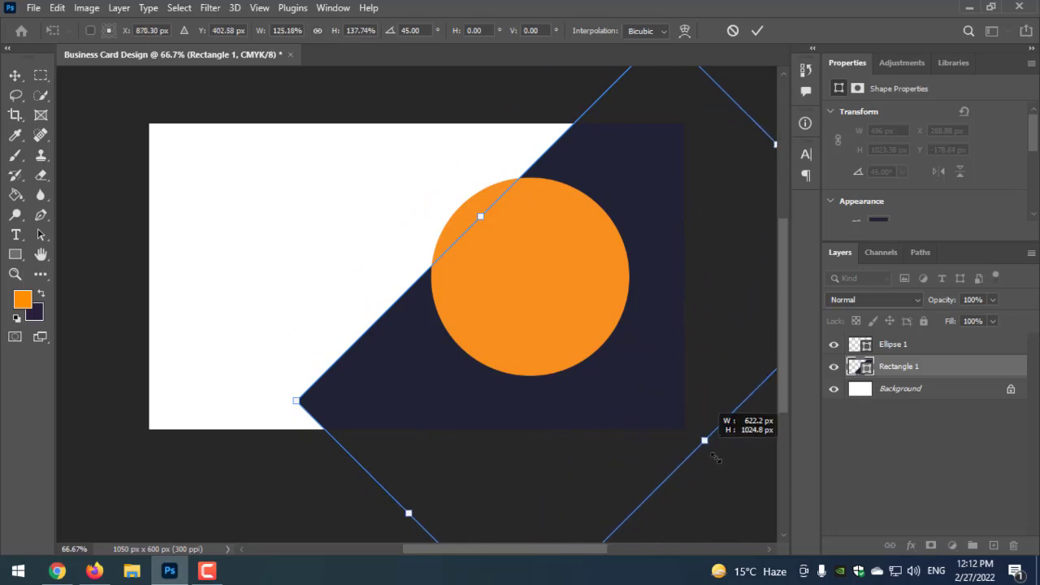
mouse_move(553, 428)
mouse_down()
mouse_move(567, 506)
mouse_move(591, 501)
mouse_move(593, 490)
mouse_up()
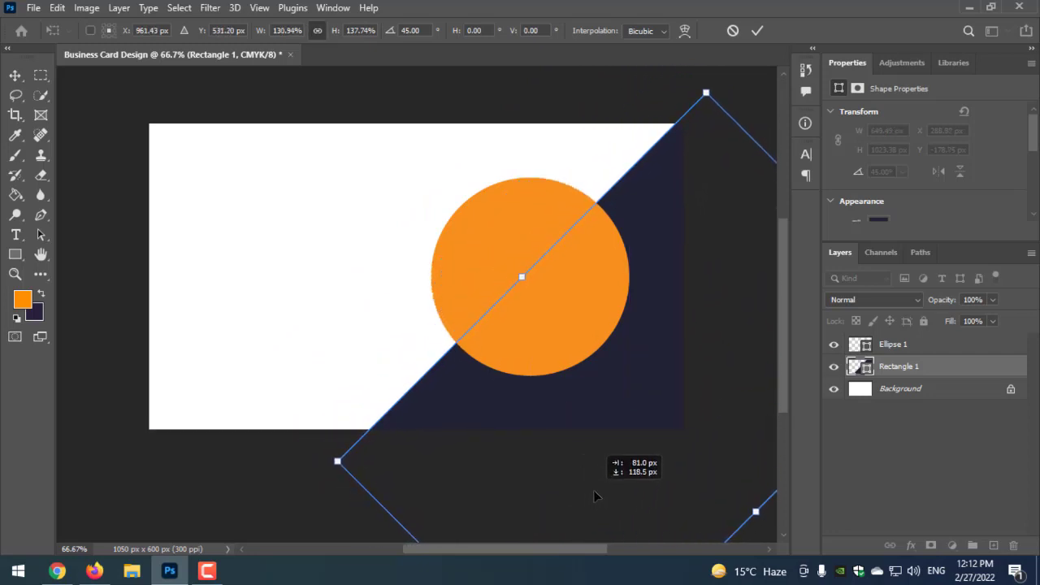
key(Return)
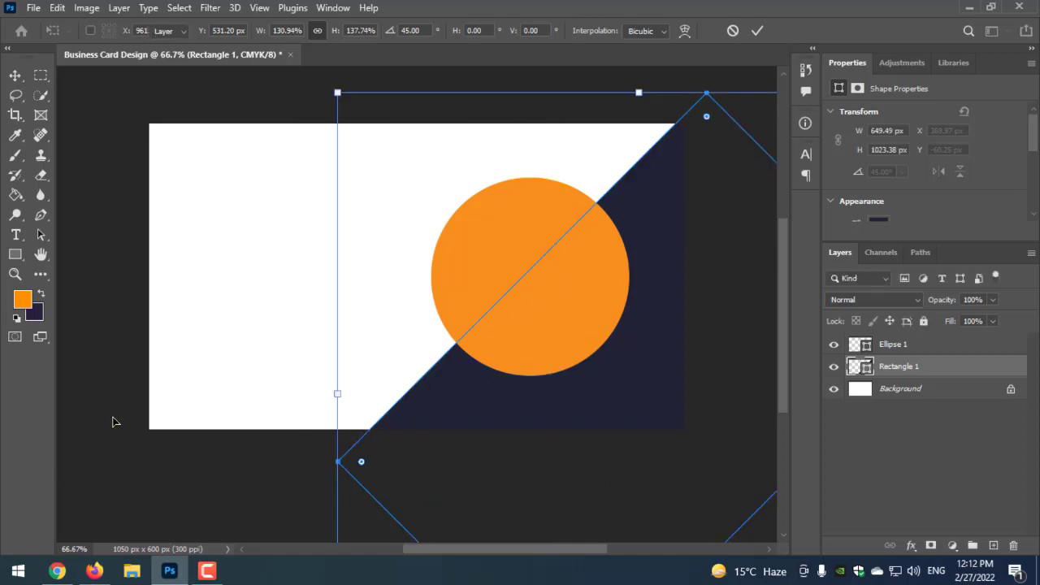
click(118, 370)
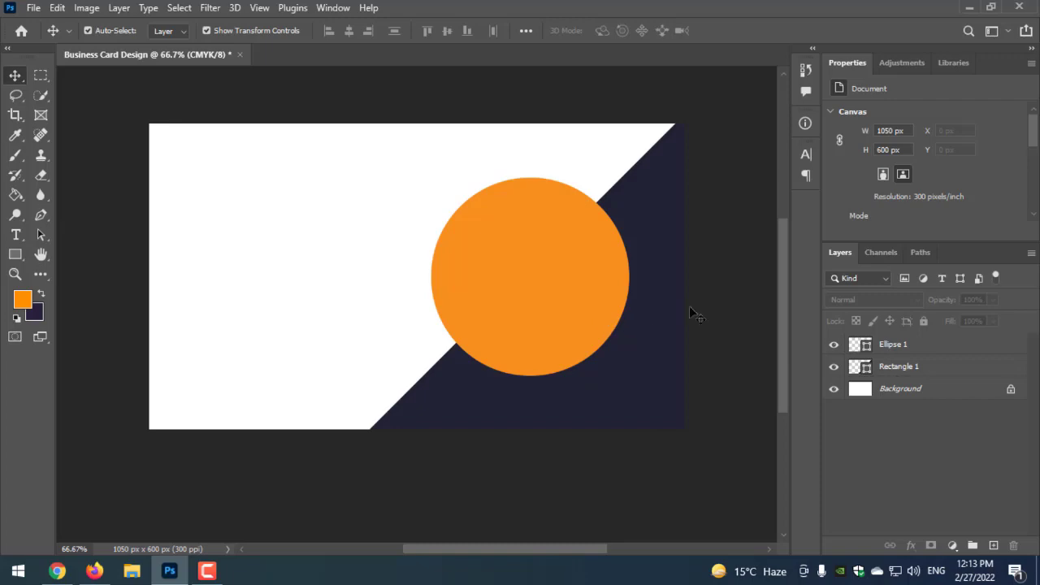
- Duplicate the navy rectangle layer as Rectangle 1 copy
right_click(914, 354)
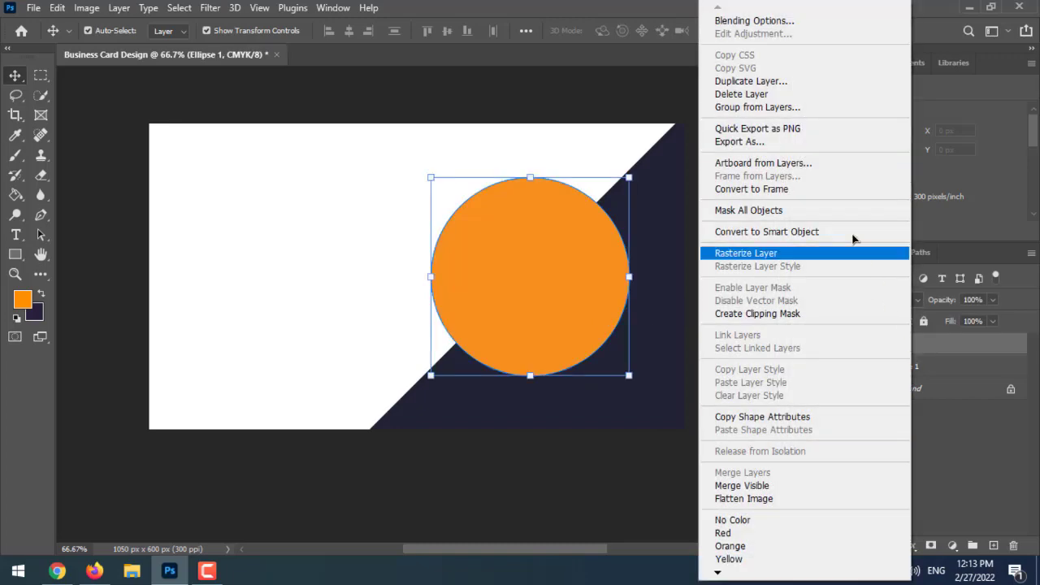
click(950, 377)
right_click(951, 367)
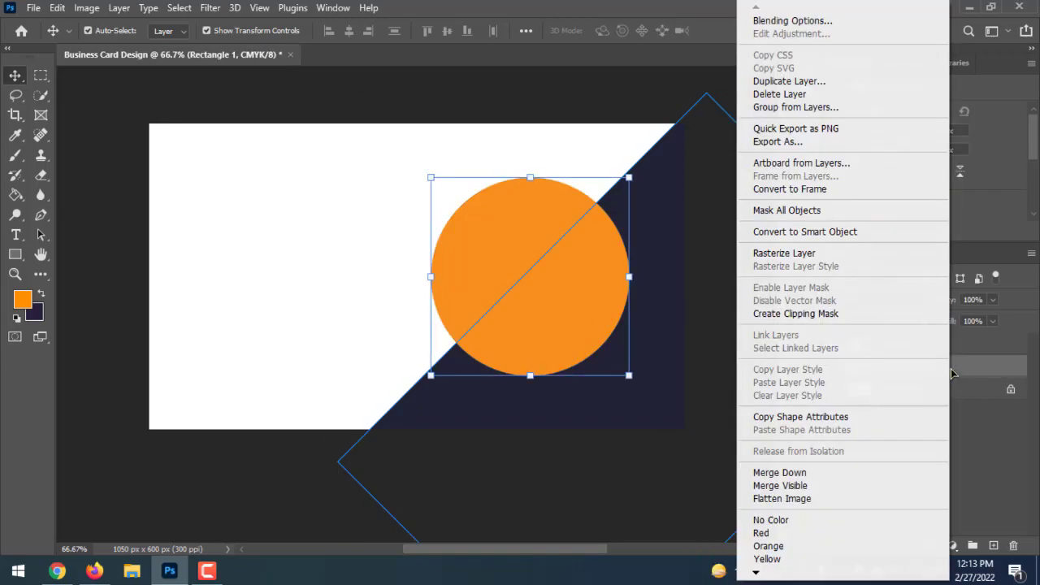
click(784, 81)
click(645, 145)
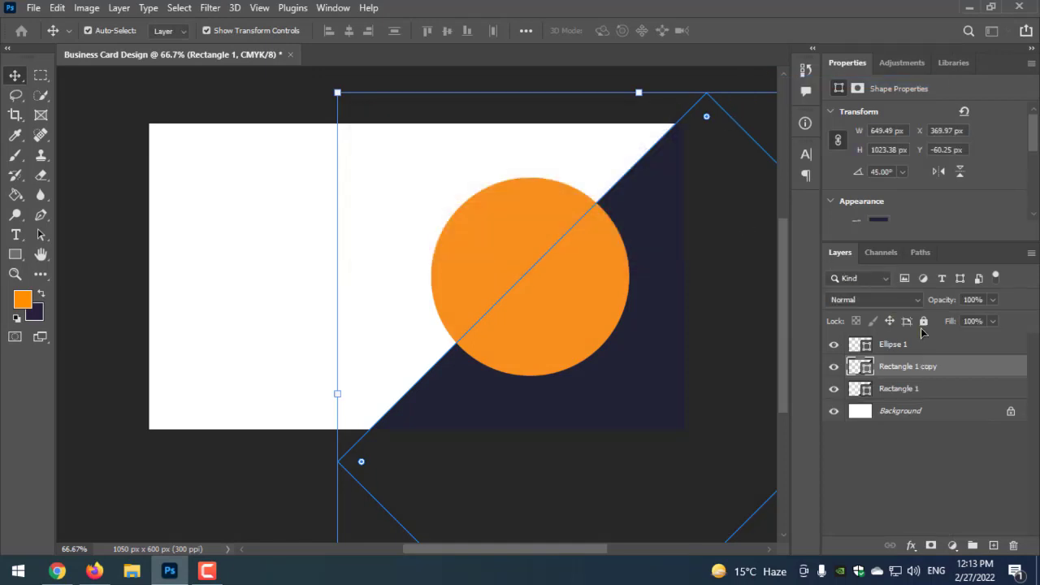
- Shift the original Rectangle 1 54 px up-left with Free Transform
click(831, 395)
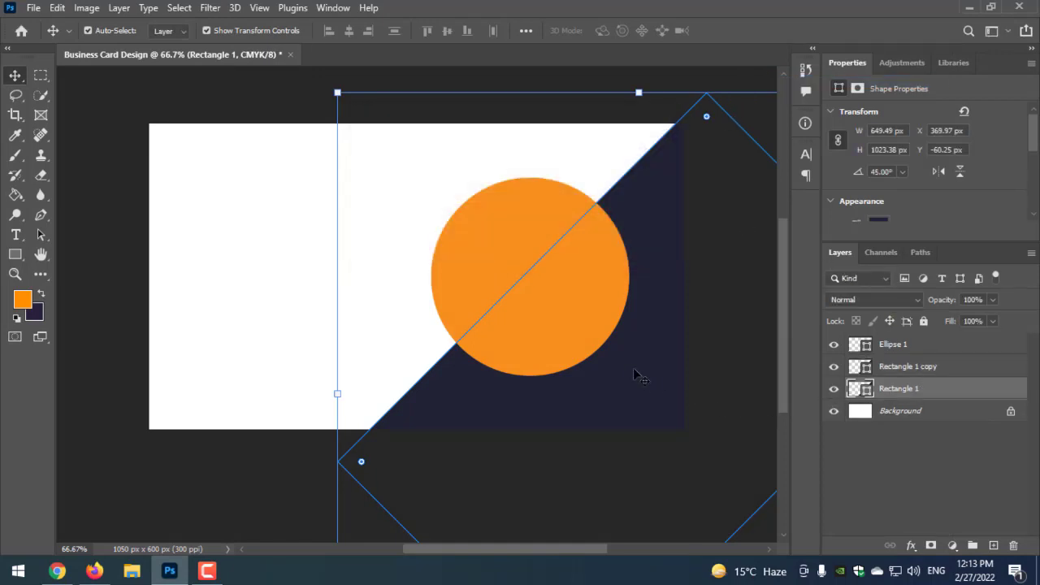
key(ctrl+t)
scroll(515, 295, down, 1)
drag(655, 380, 633, 358)
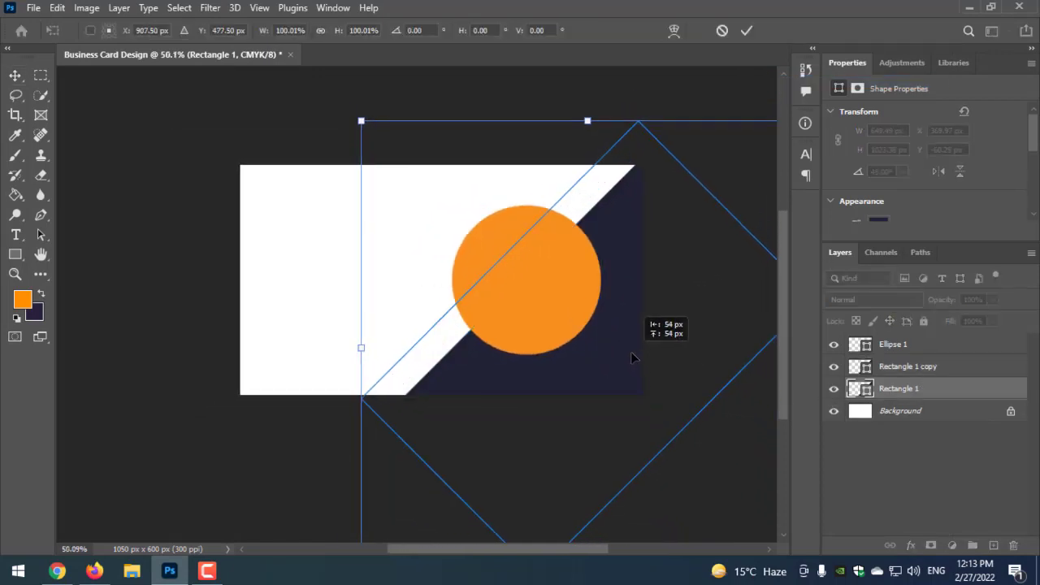
key(Return)
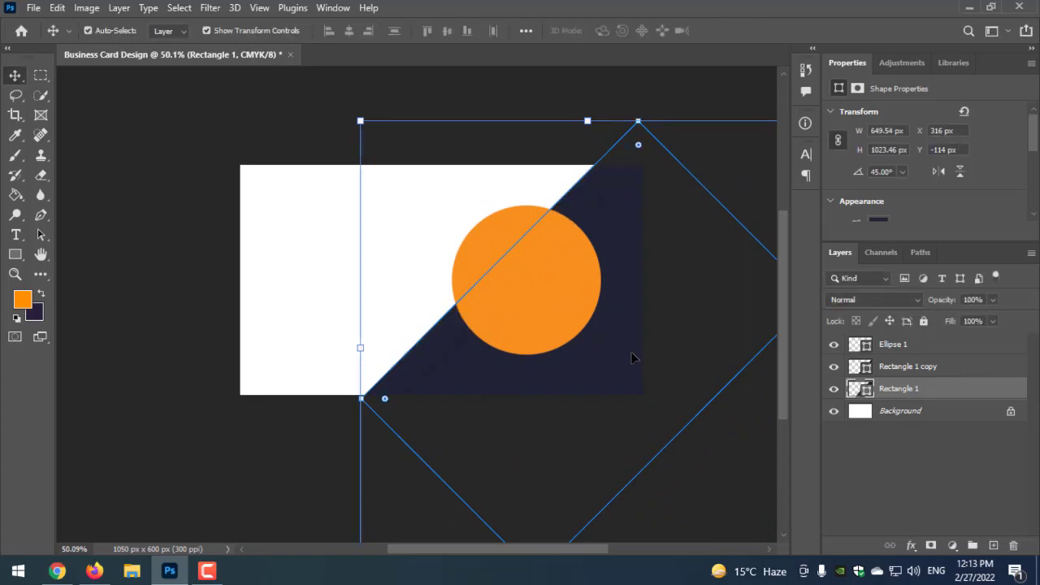
- Change Rectangle 1's fill to dark red #7e0000
double_click(858, 389)
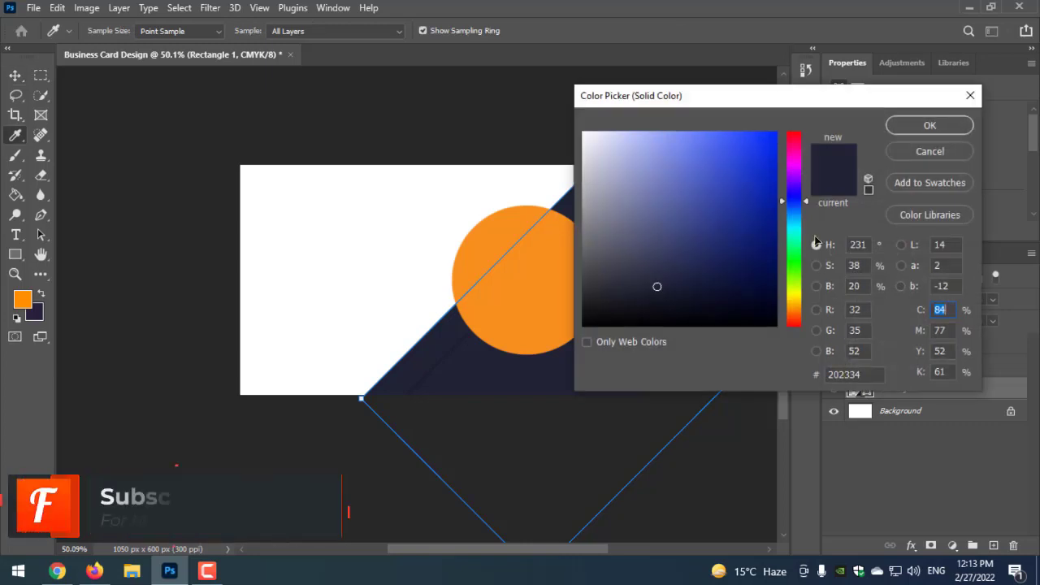
mouse_move(795, 194)
mouse_down()
mouse_move(795, 147)
mouse_move(794, 325)
mouse_up()
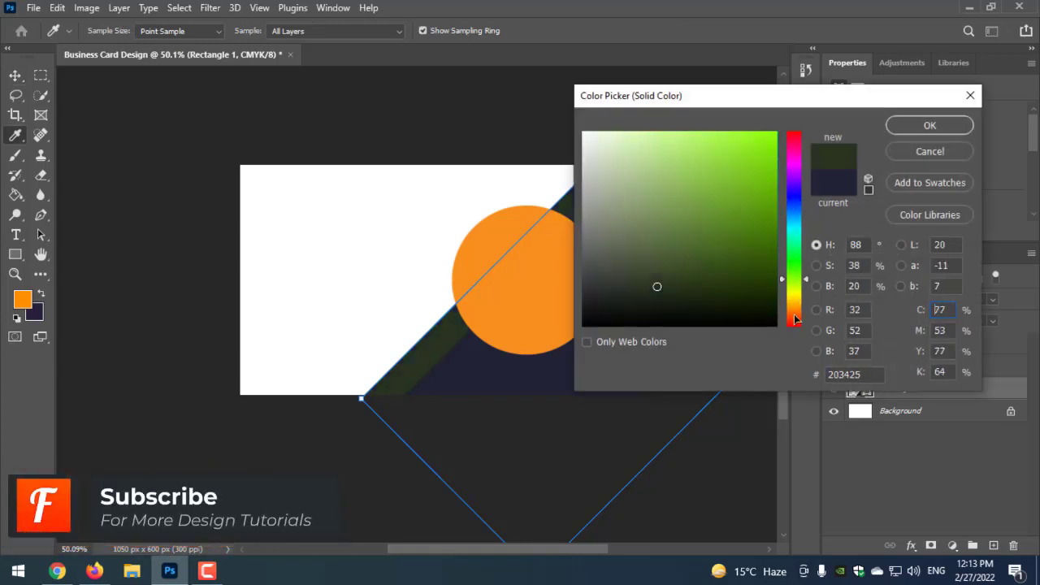
click(777, 196)
drag(777, 197, 787, 194)
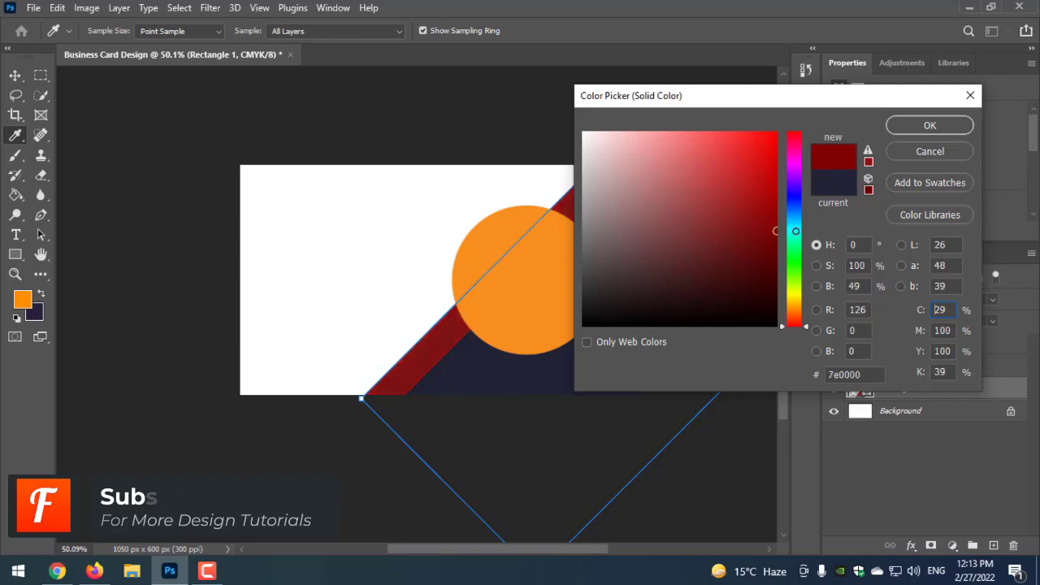
click(934, 127)
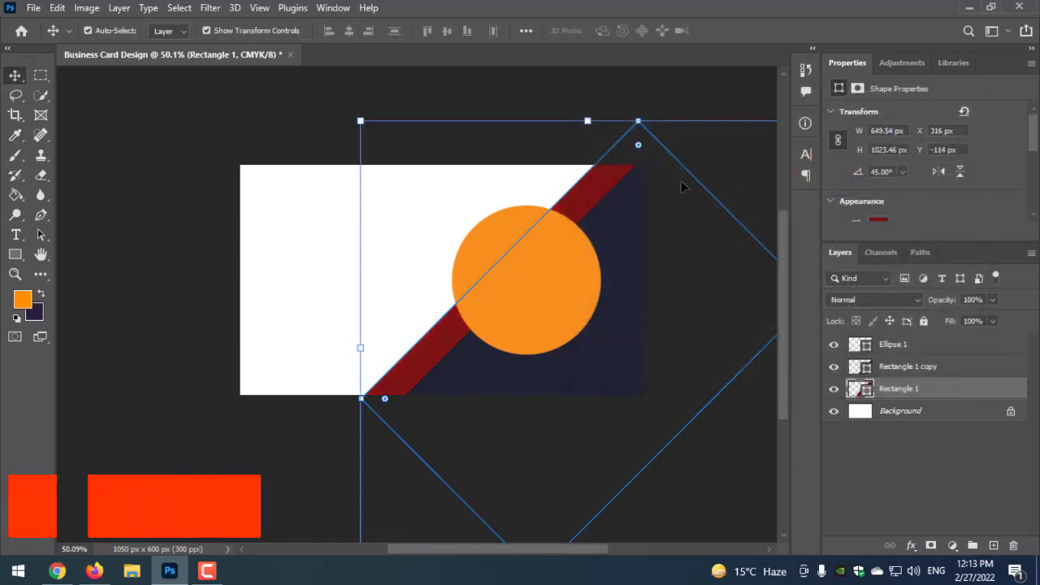
- Enlarge the red rectangle to about 849 × 1339 px and nudge the circle to X 525
scroll(681, 181, down, 2)
scroll(671, 237, down, 2)
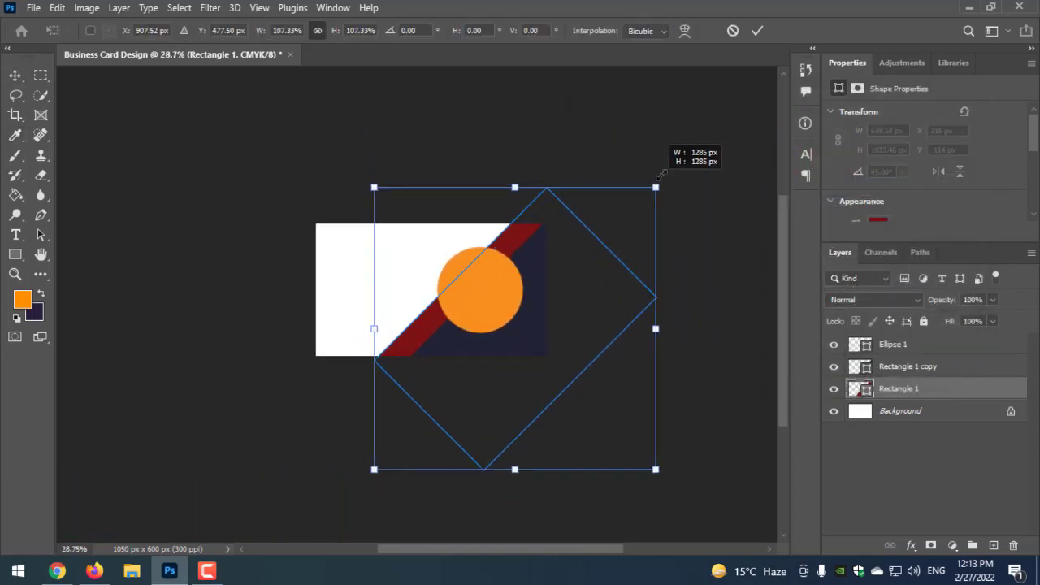
drag(646, 193, 681, 156)
drag(529, 274, 538, 278)
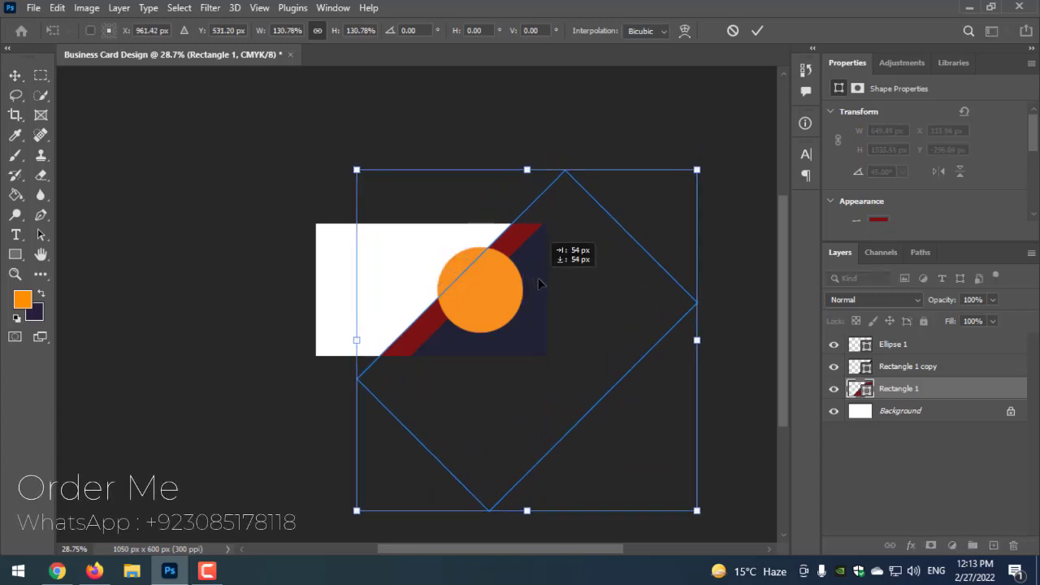
key(Return)
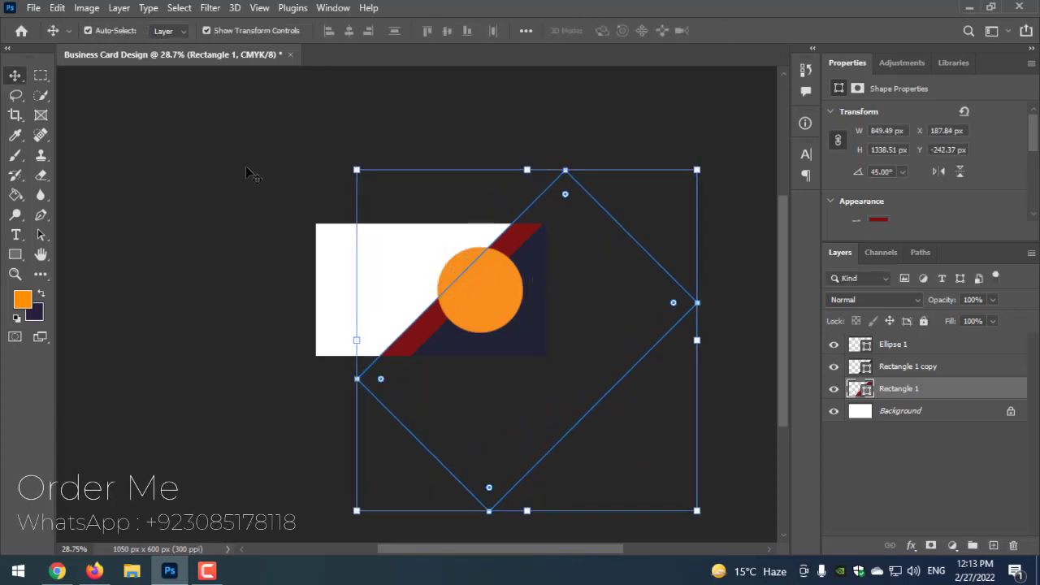
click(289, 152)
scroll(340, 259, up, 5)
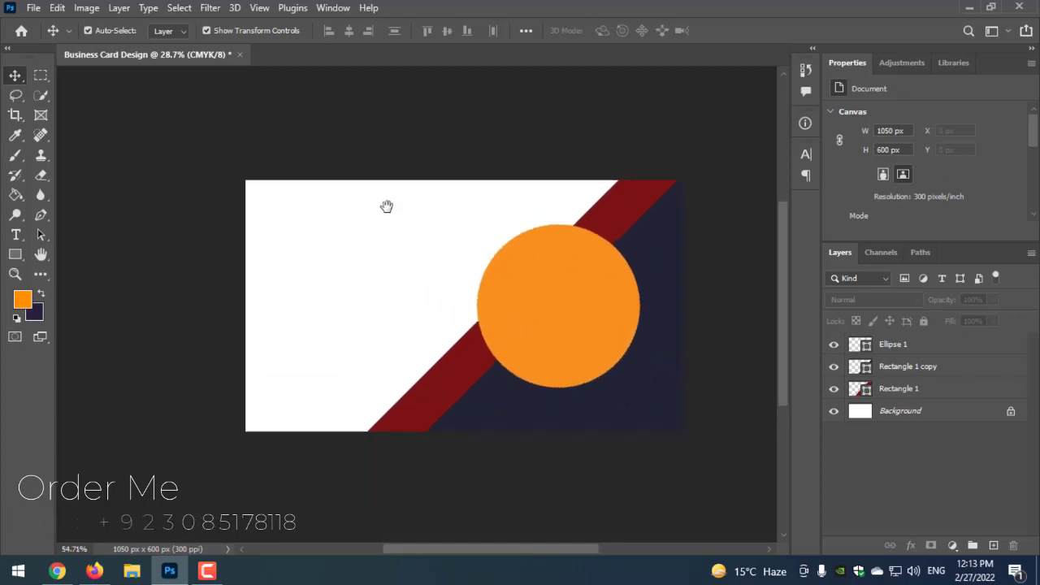
scroll(341, 259, down, 2)
drag(627, 399, 604, 399)
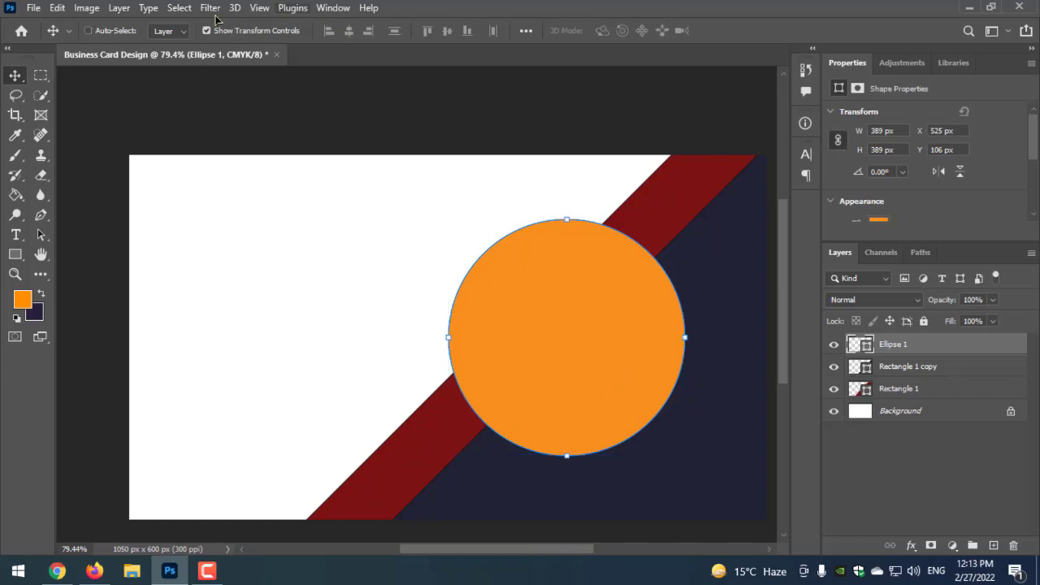
key(ctrl+a)
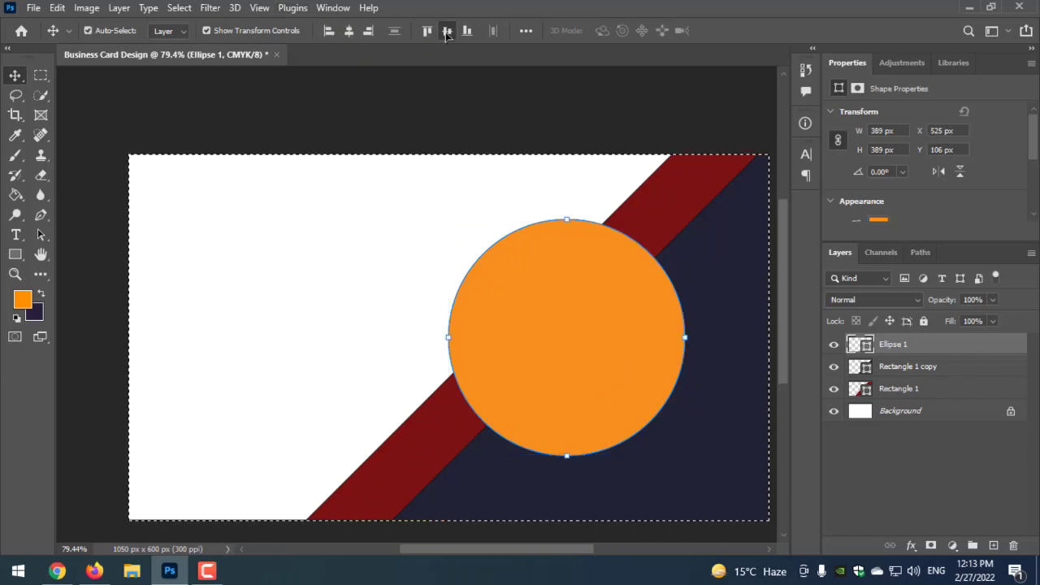
key(ctrl+d)
click(534, 104)
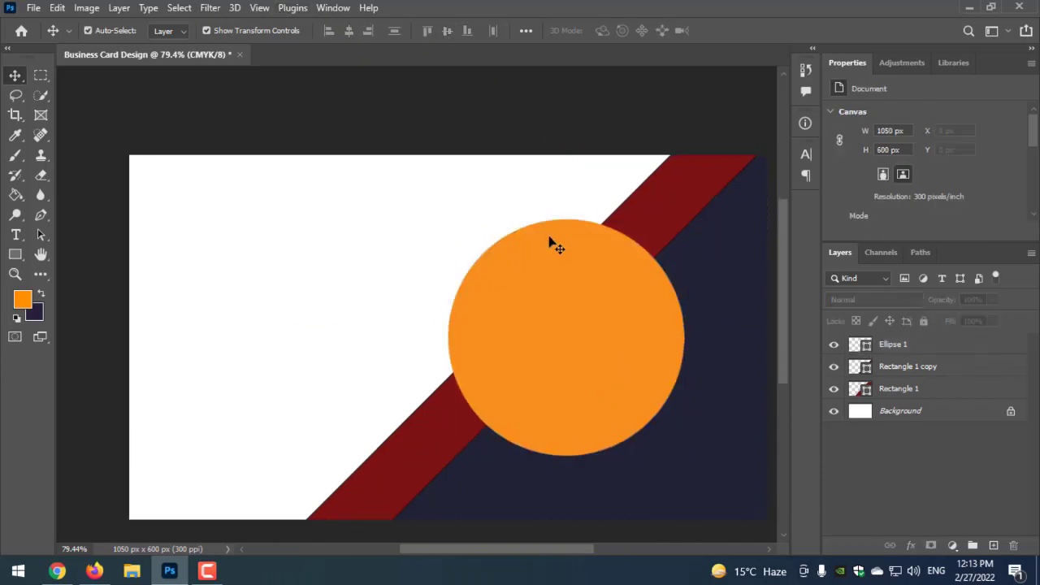
scroll(549, 239, down, 2)
drag(611, 335, 600, 323)
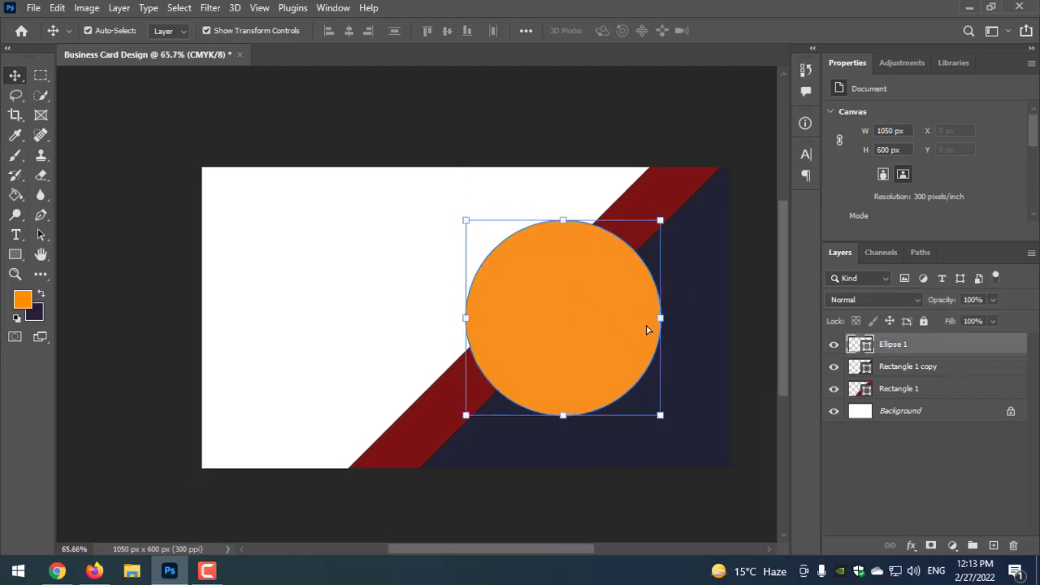
click(749, 313)
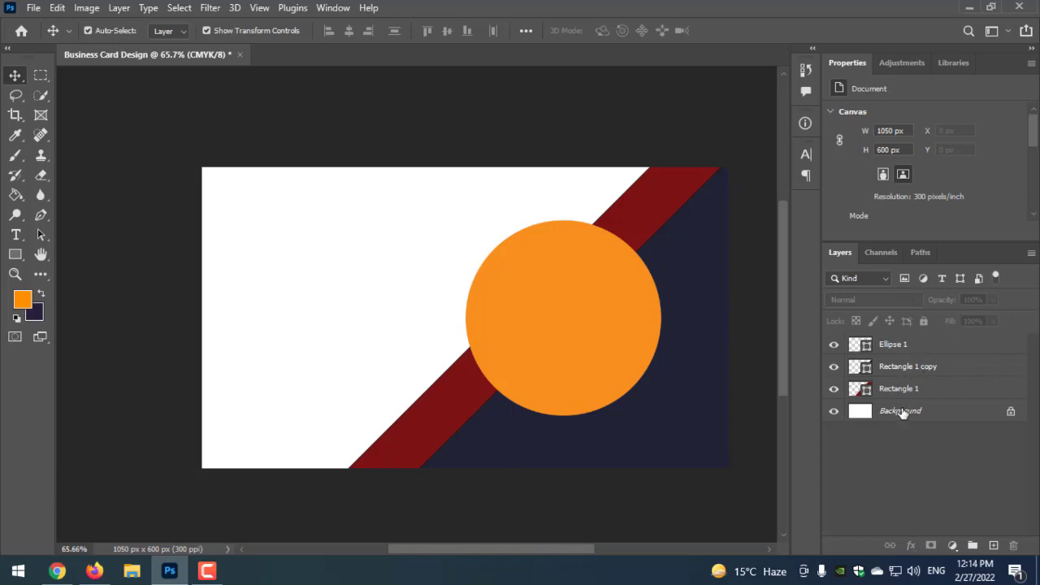
click(894, 343)
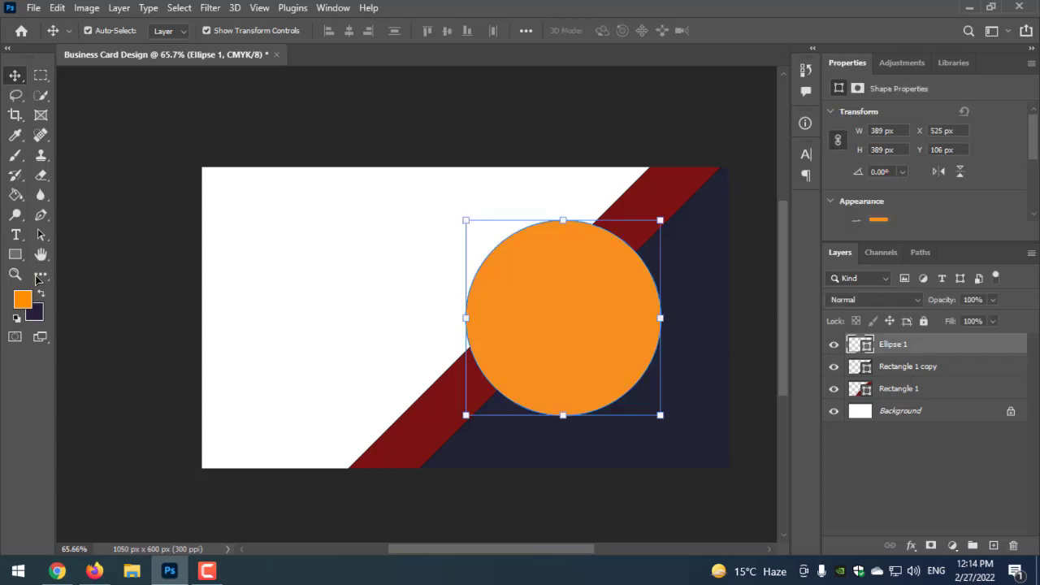
- Add a red outline stroke to the circle and thin it to 15.60 px
click(15, 253)
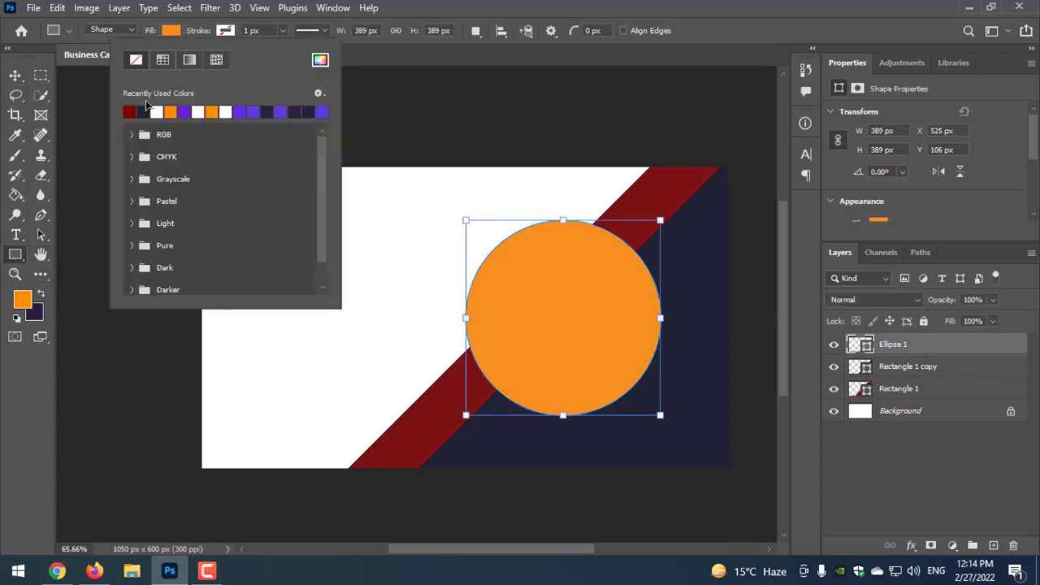
click(284, 31)
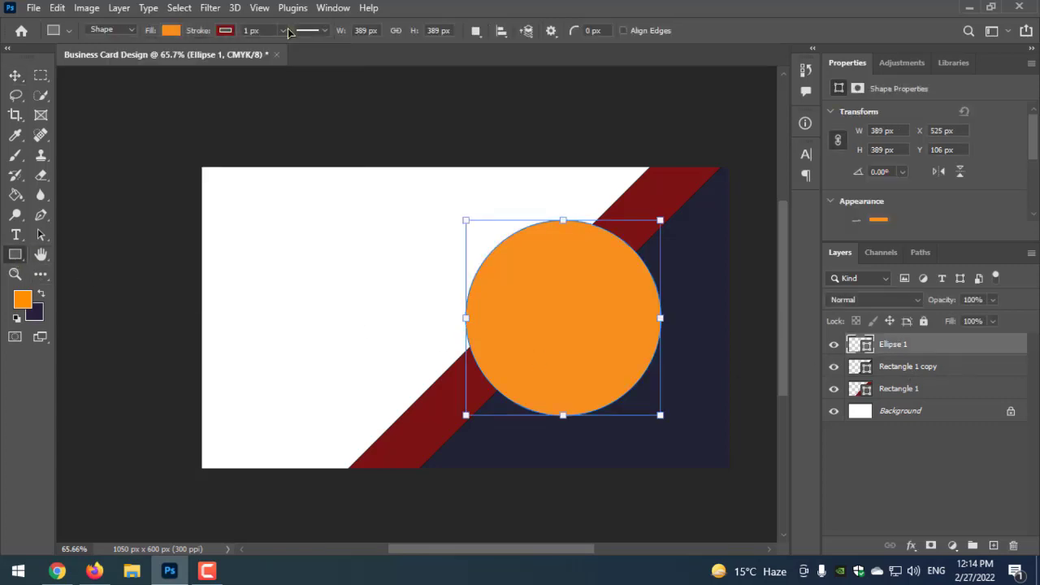
click(285, 31)
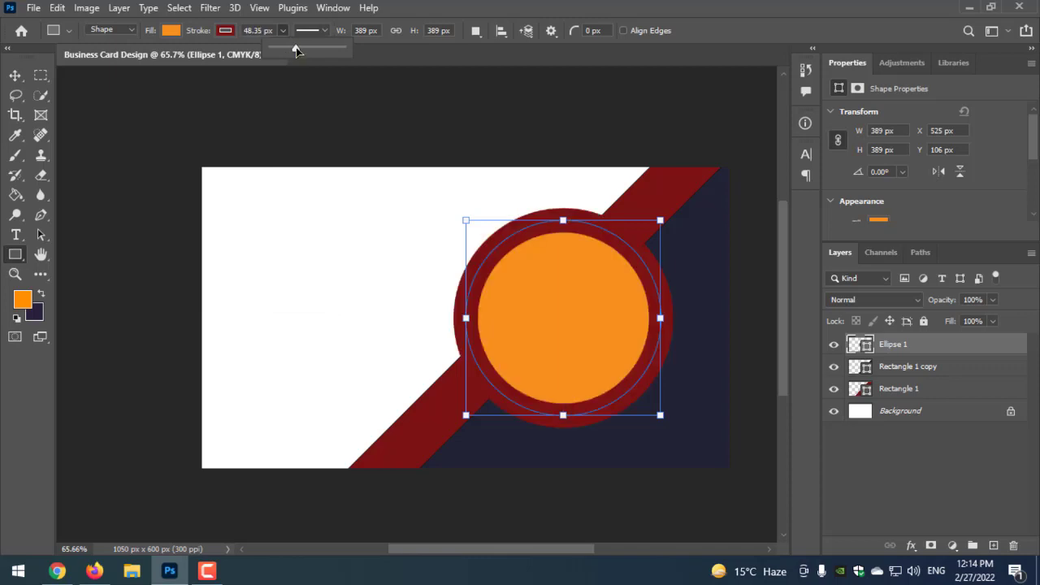
drag(295, 50, 286, 50)
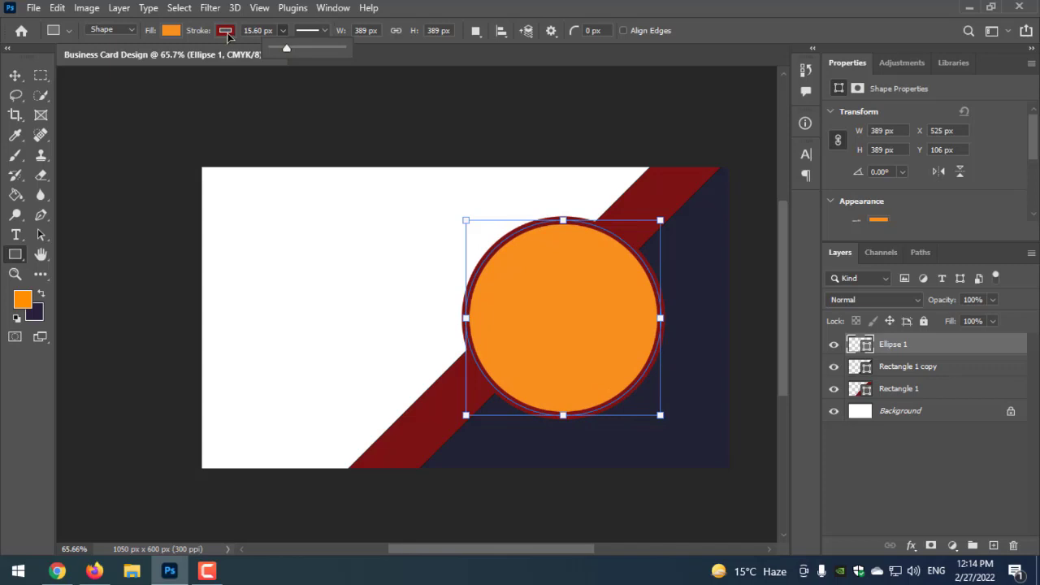
- Set the circle's outline colour to bright red #d90004
click(226, 34)
click(320, 62)
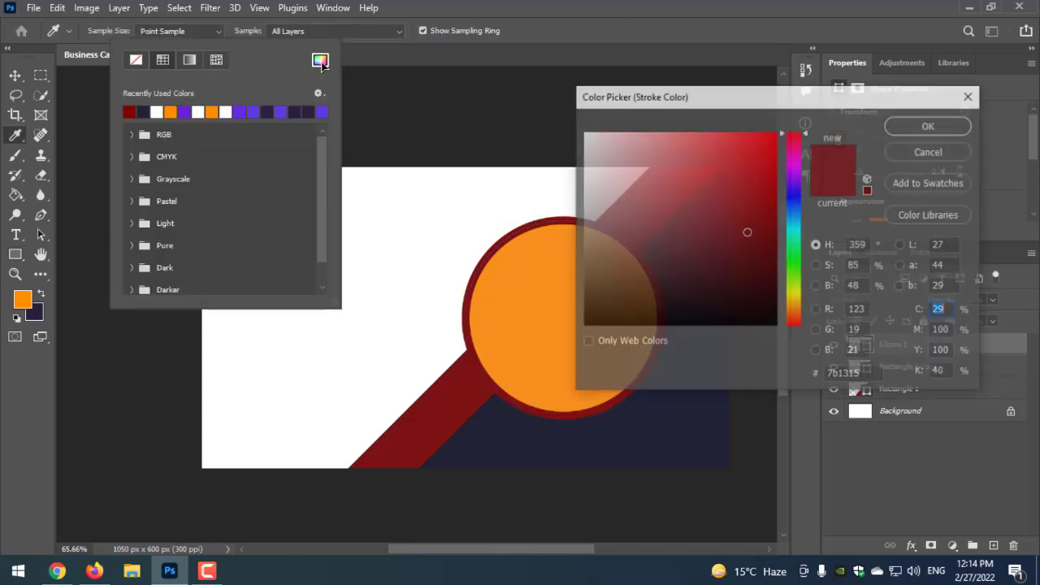
drag(757, 152, 779, 161)
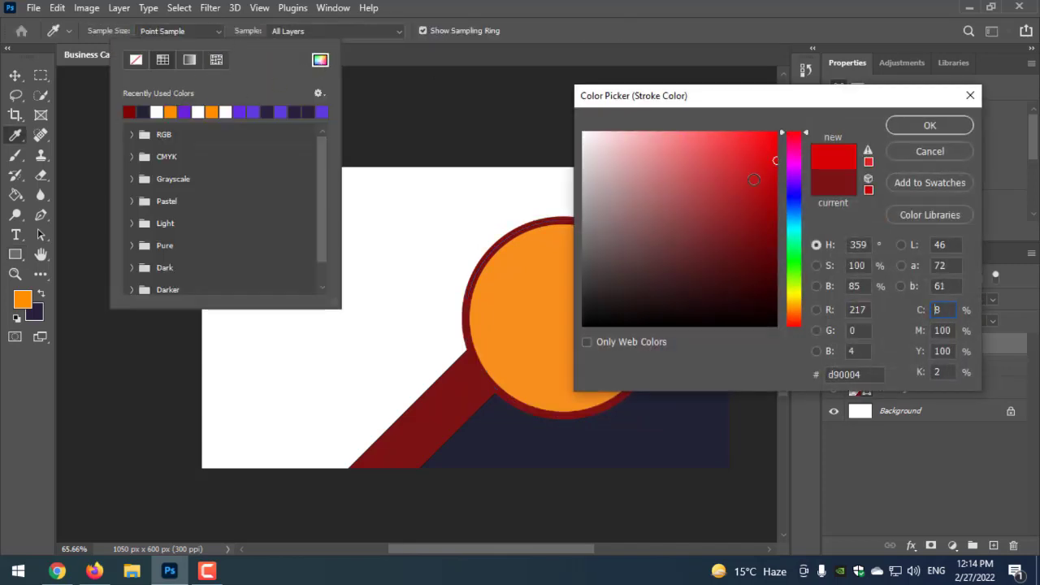
click(902, 127)
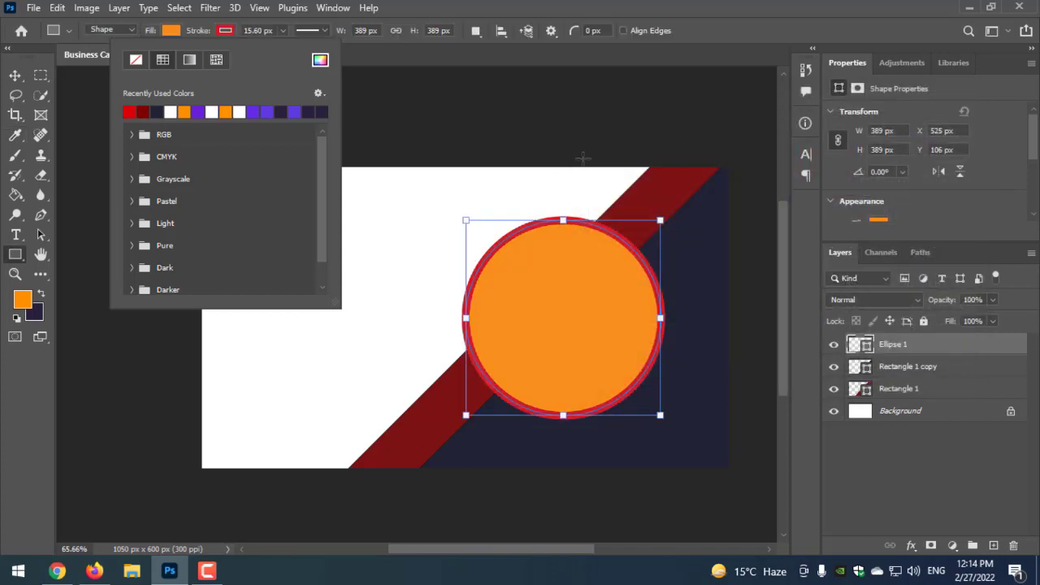
click(15, 74)
- Recolour the Ellipse 1 circle fill from orange to the card's navy #202234, sampled from the background
click(95, 146)
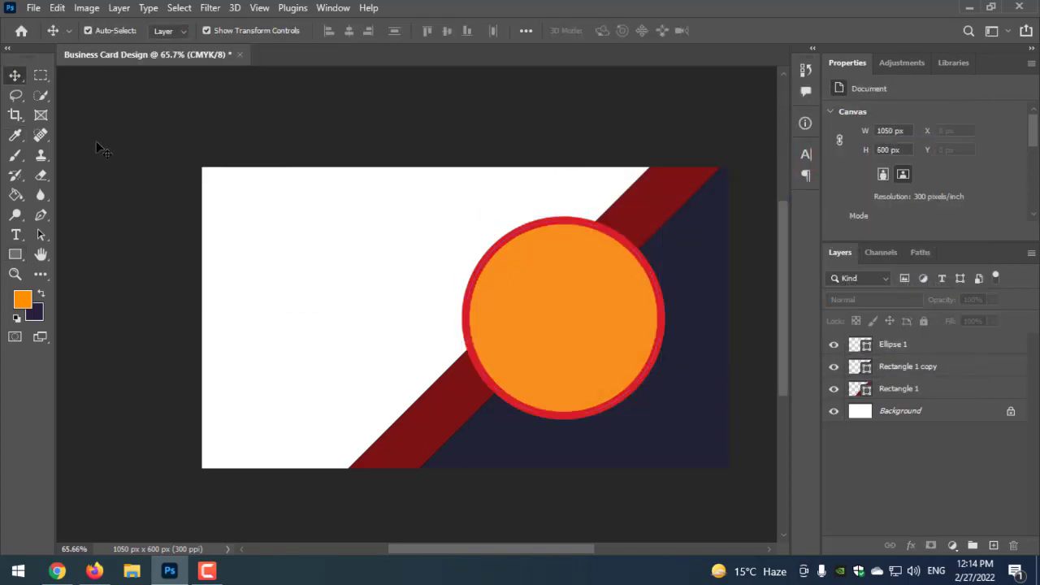
click(593, 301)
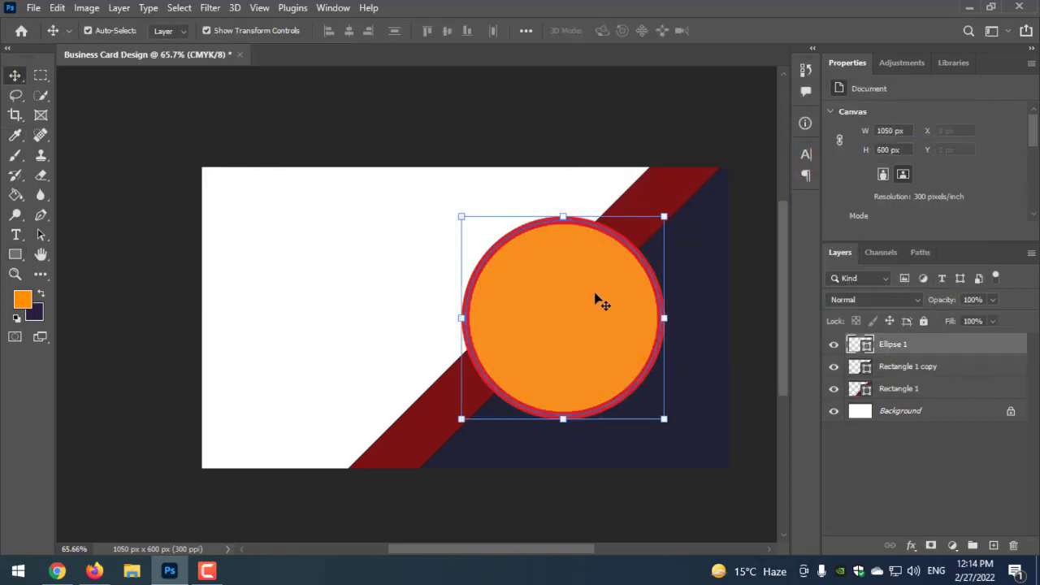
click(588, 137)
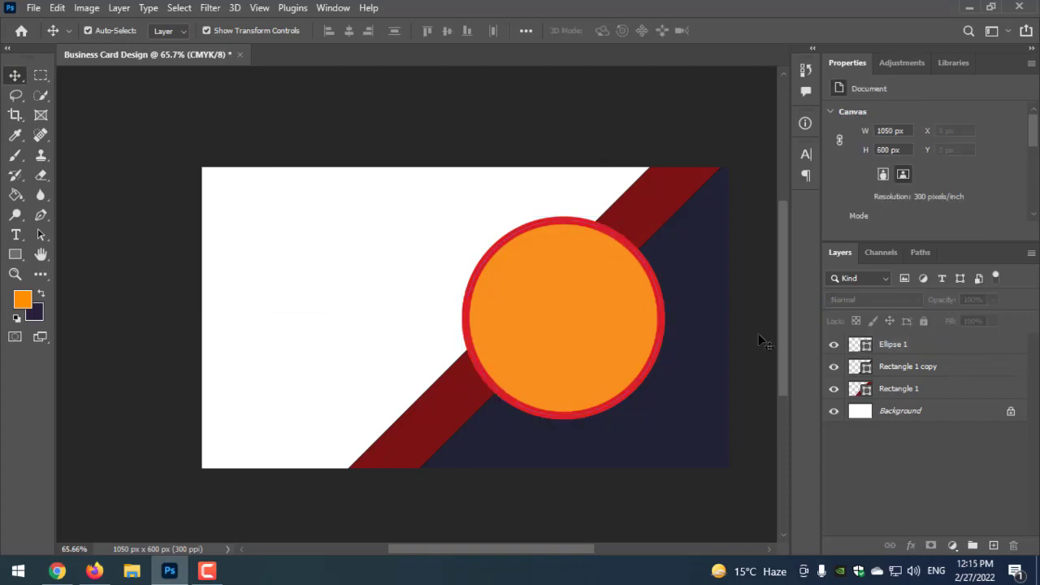
click(567, 329)
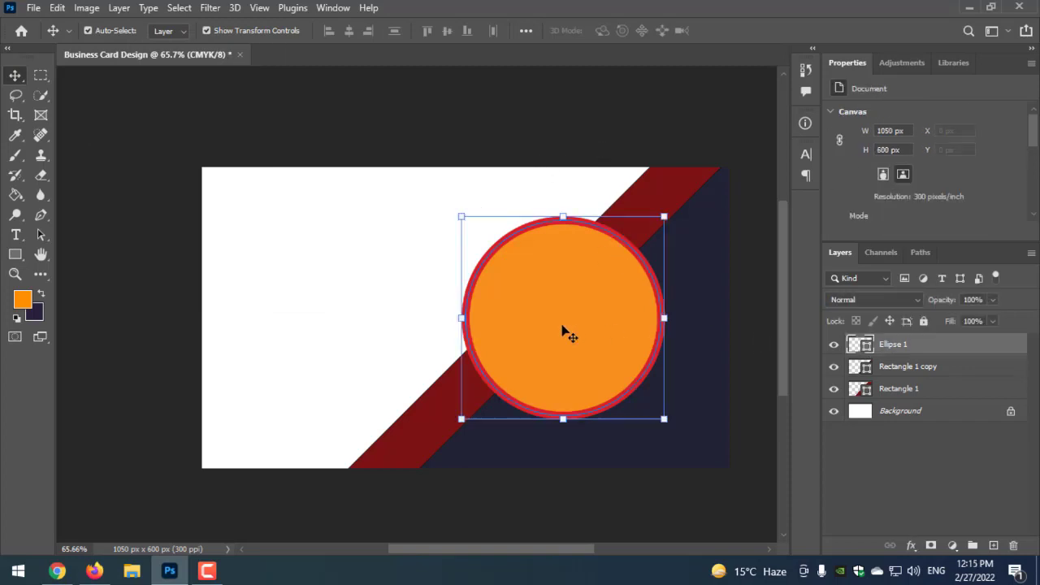
double_click(851, 347)
click(603, 437)
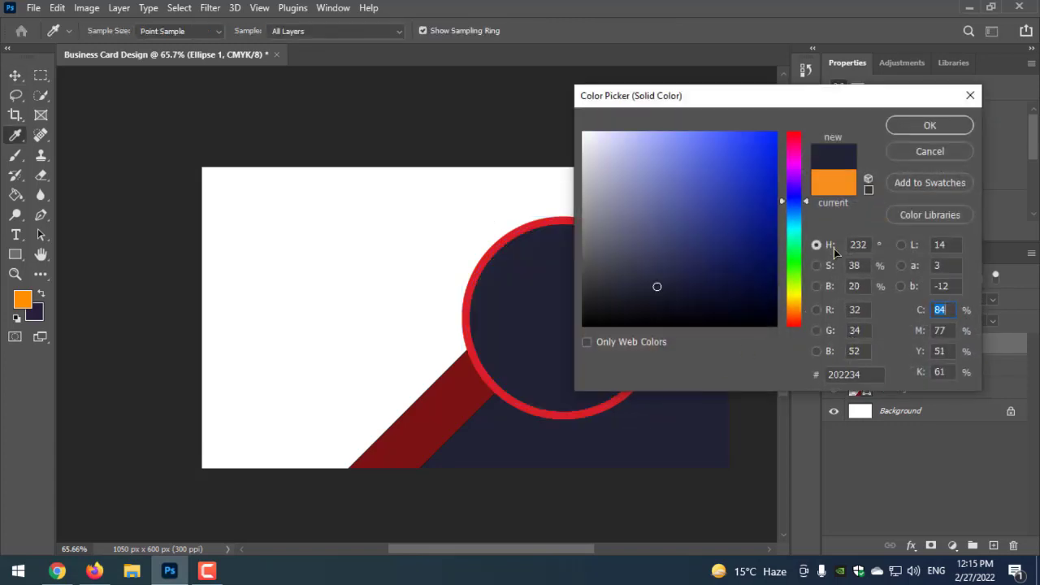
click(956, 130)
click(655, 127)
scroll(660, 152, up, 1)
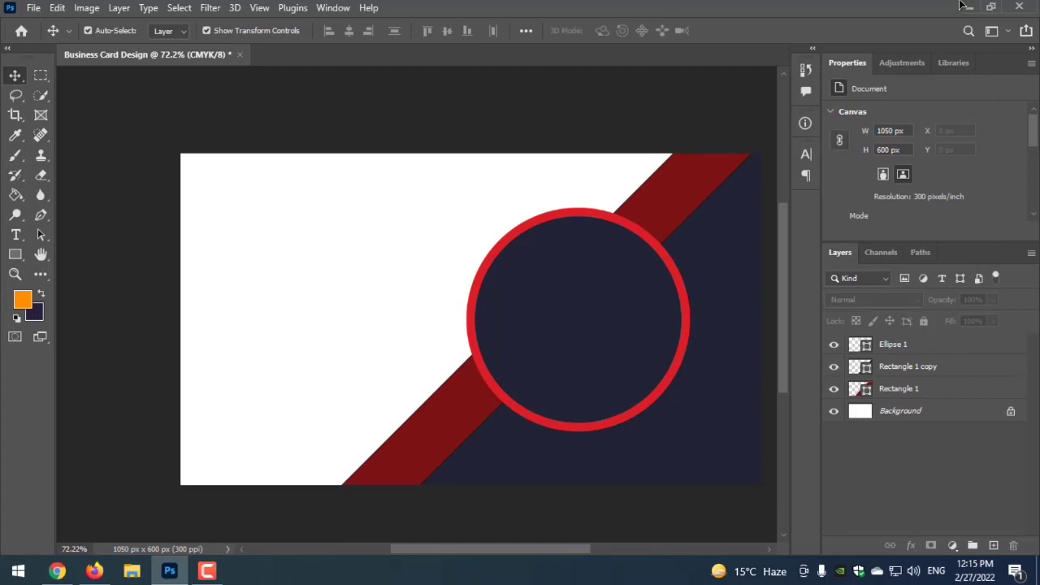
scroll(568, 273, up, 5)
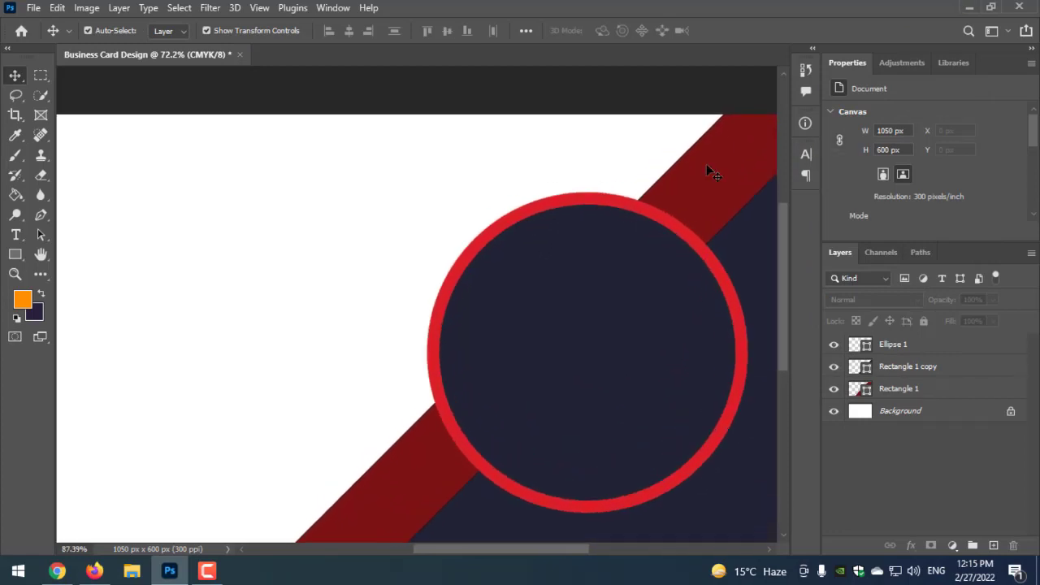
- Inspect the outline colour options of the navy Rectangle 1 copy shape, leaving them unchanged
click(754, 228)
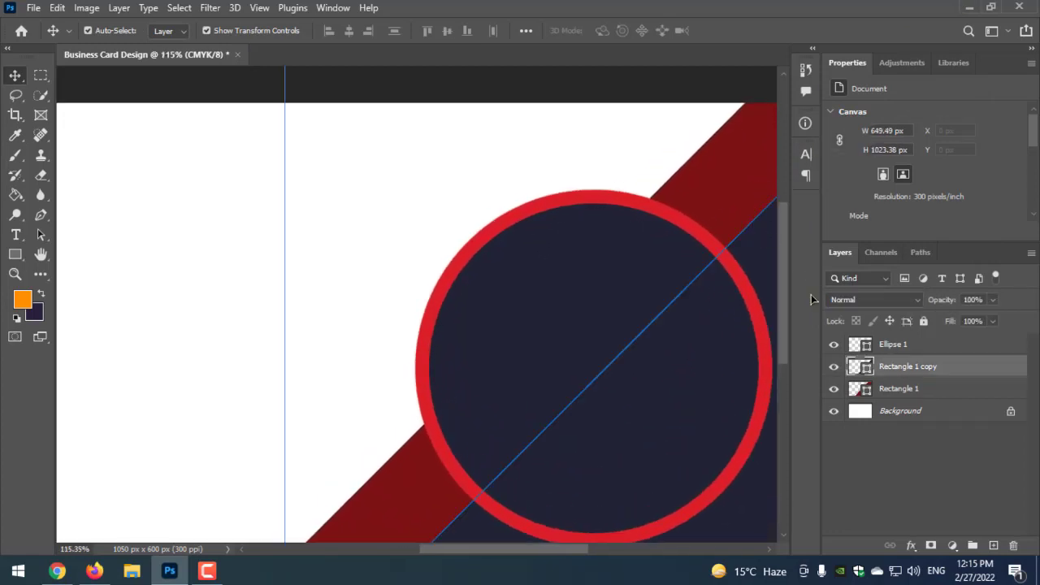
click(16, 256)
click(226, 31)
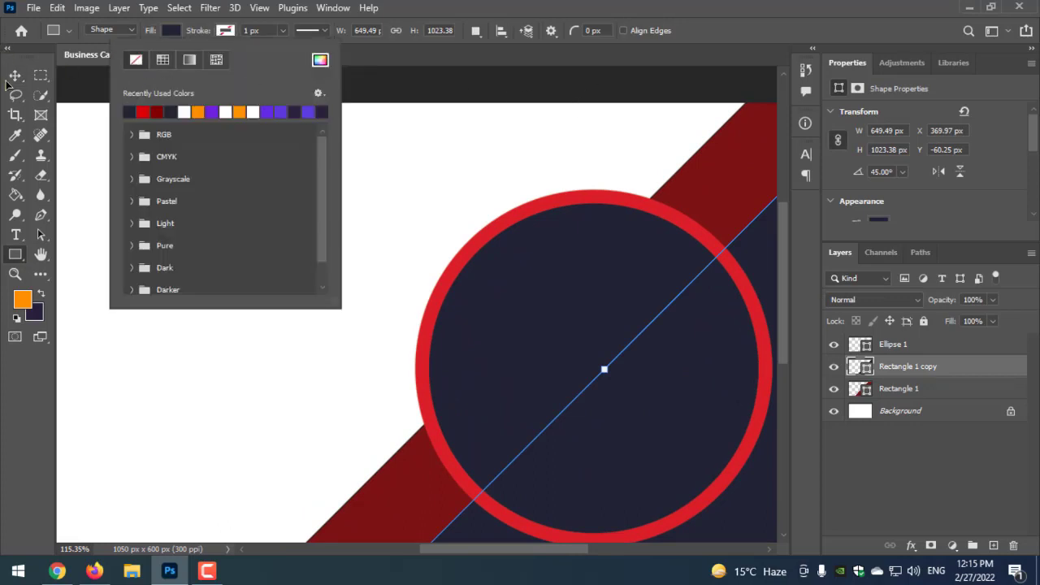
key(Escape)
key(v)
- Set the red band Rectangle 1 stroke to No Color, dismissing the accidental Create Rectangle dialog
click(702, 166)
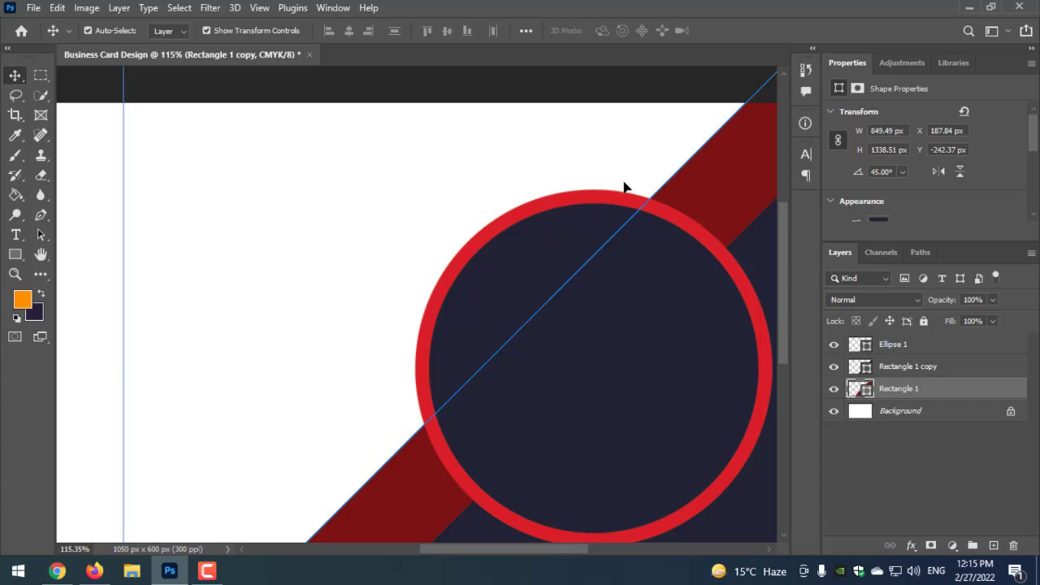
click(15, 255)
click(171, 30)
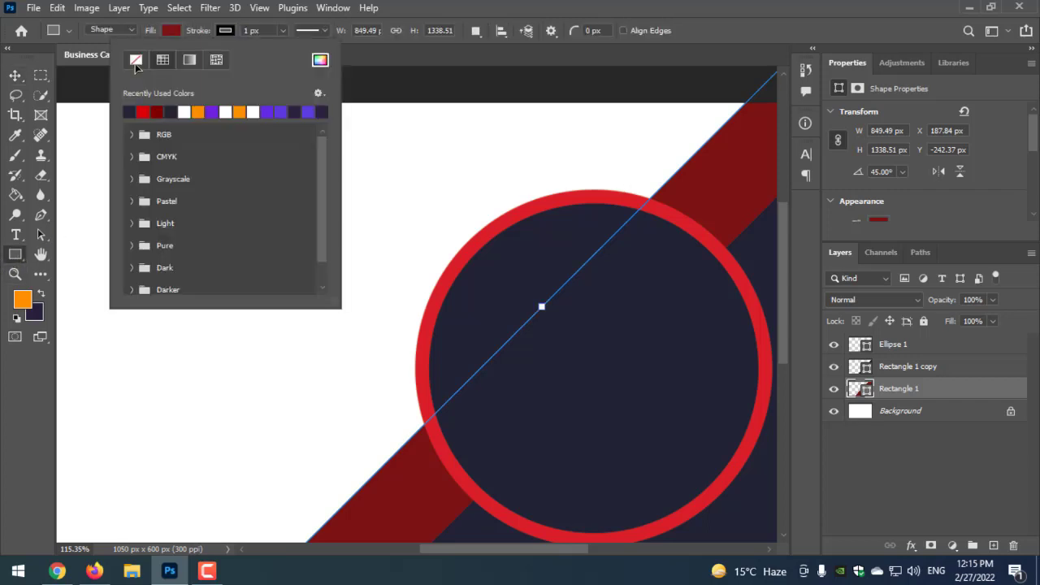
click(136, 62)
click(397, 75)
click(399, 77)
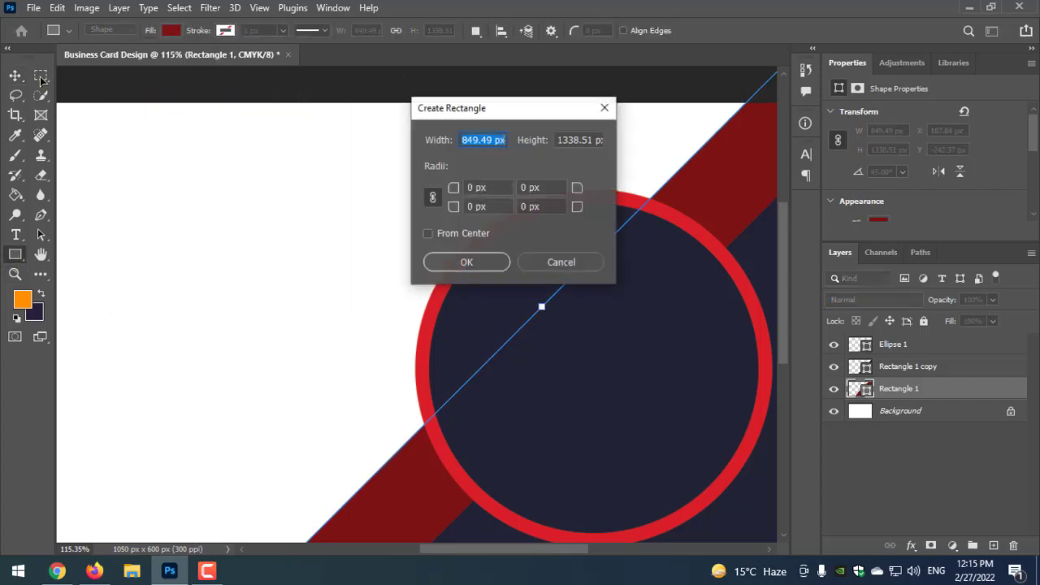
click(560, 262)
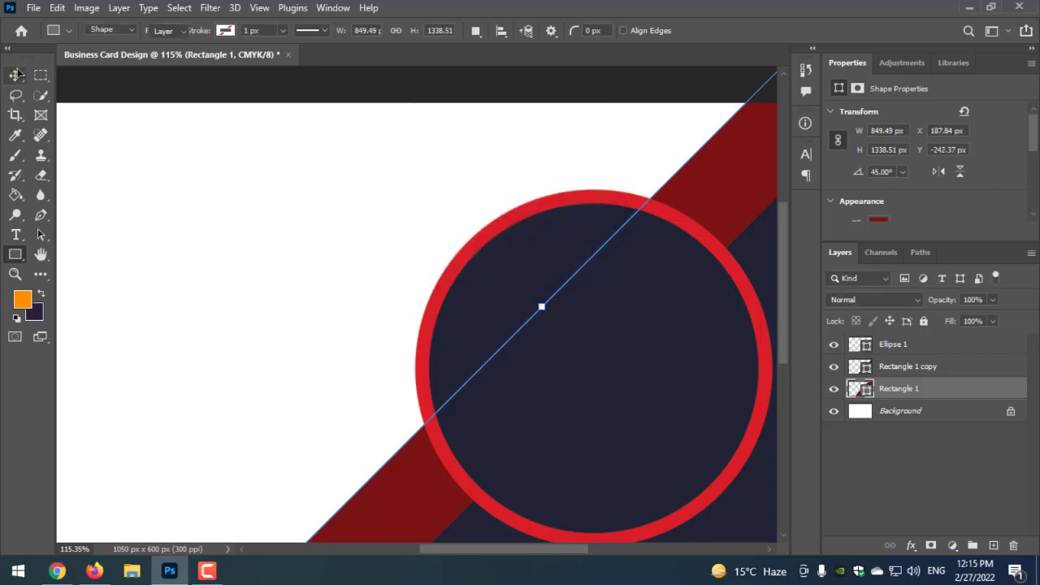
click(16, 74)
click(106, 90)
key(ctrl+0)
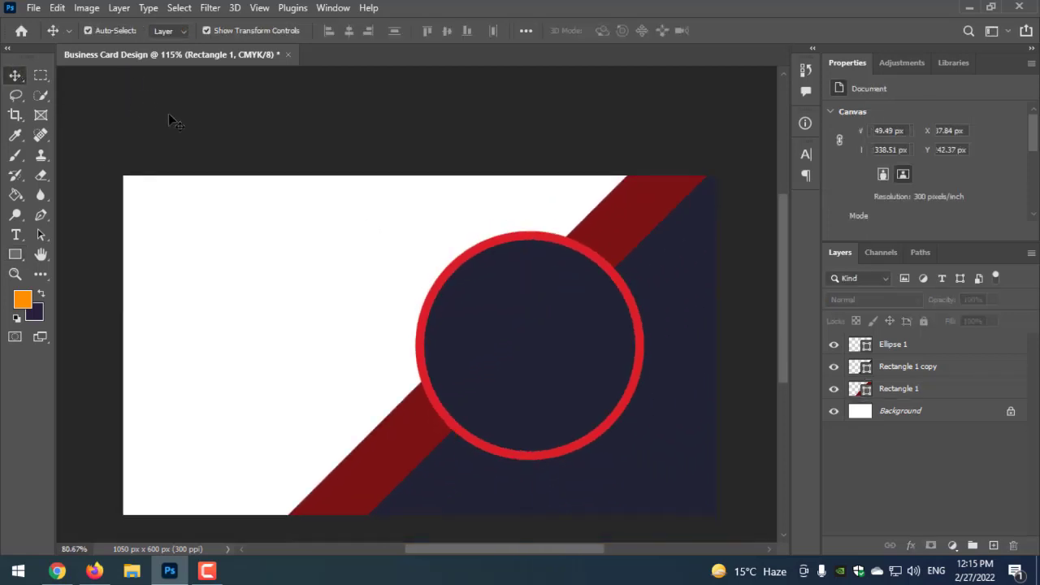
scroll(175, 122, down, 2)
scroll(347, 241, up, 1)
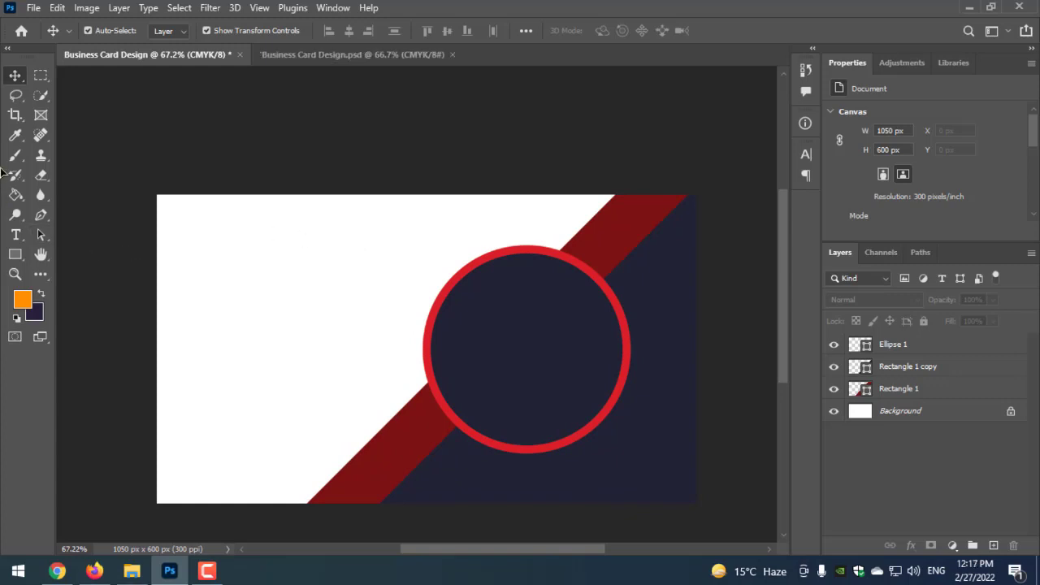
- Draw a tall orange rectangle on the card's left, undoing a stray thin bar
click(16, 259)
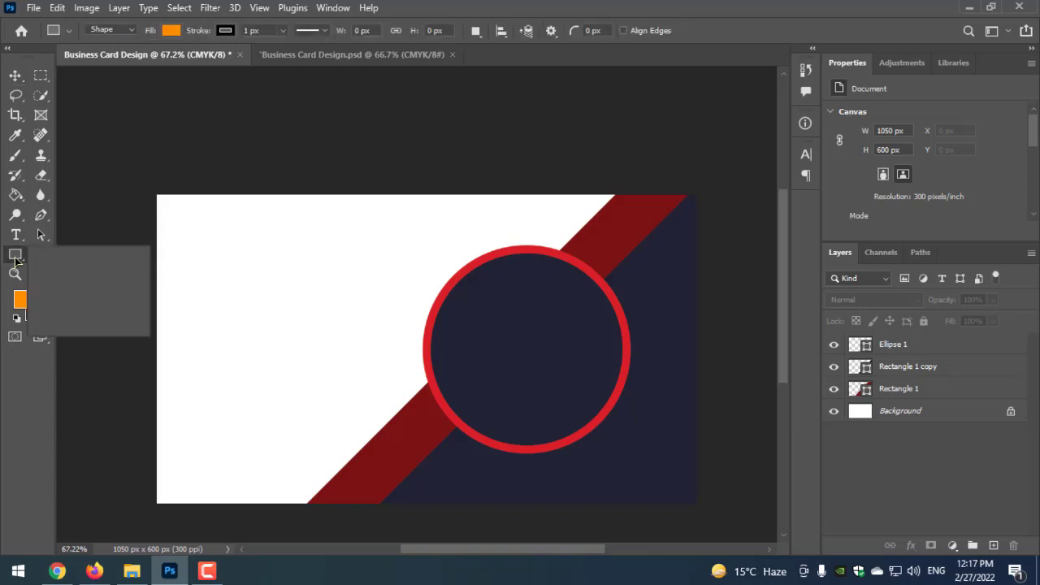
mouse_move(252, 174)
mouse_down()
mouse_move(349, 543)
mouse_move(374, 492)
mouse_move(445, 455)
mouse_move(482, 368)
mouse_up()
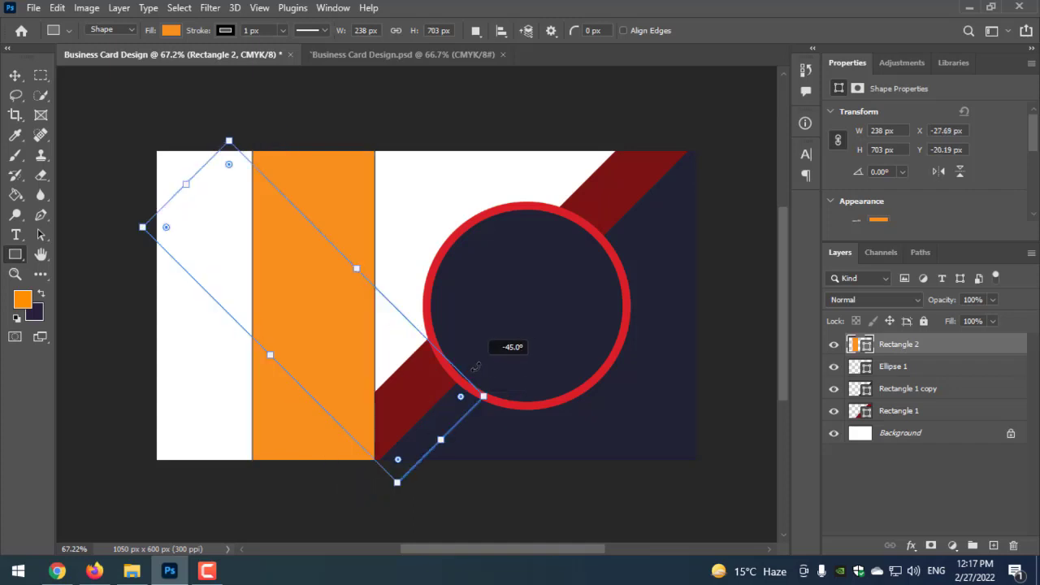
drag(370, 385, 603, 393)
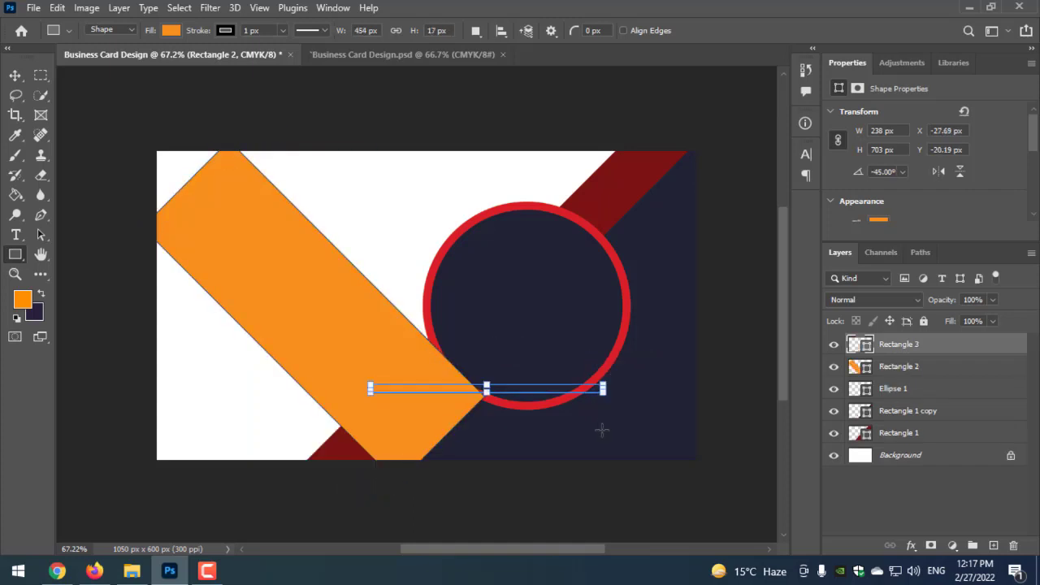
key(ctrl+z)
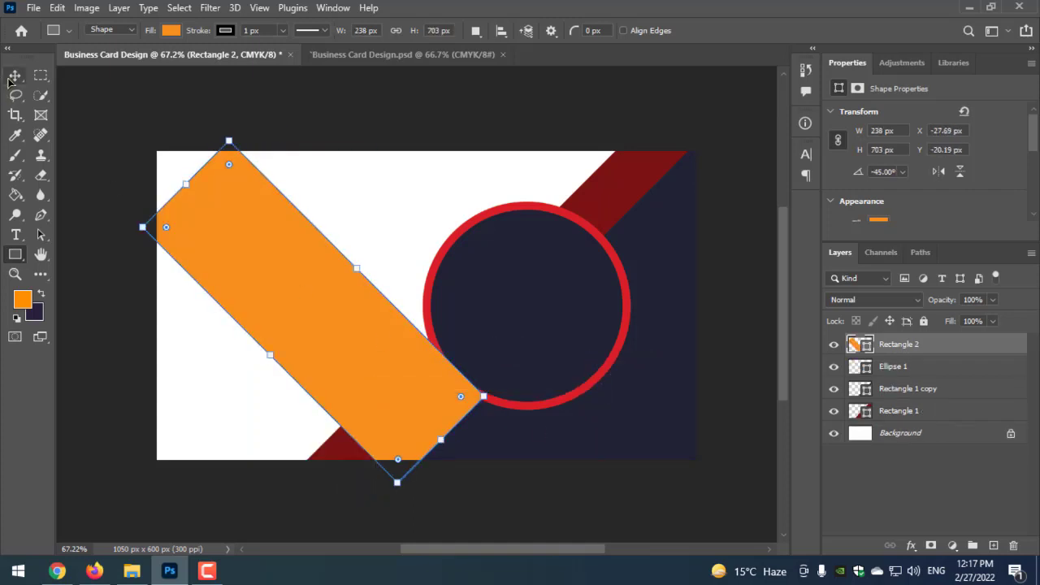
- Move and enlarge Rectangle 2, place it just above Background, and start recolouring it near-white
click(14, 77)
drag(382, 358, 690, 281)
drag(455, 404, 376, 481)
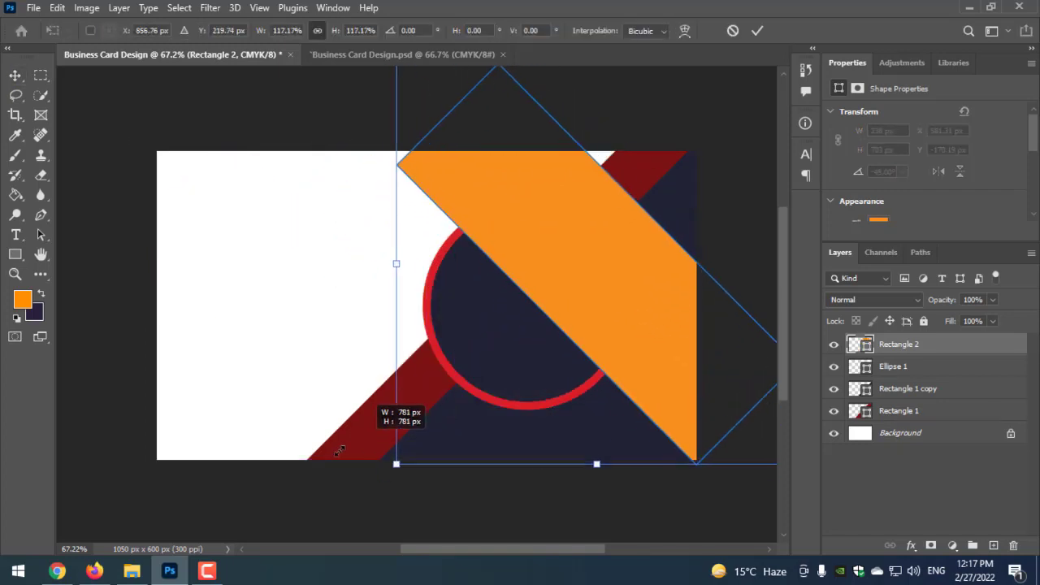
drag(610, 378, 610, 302)
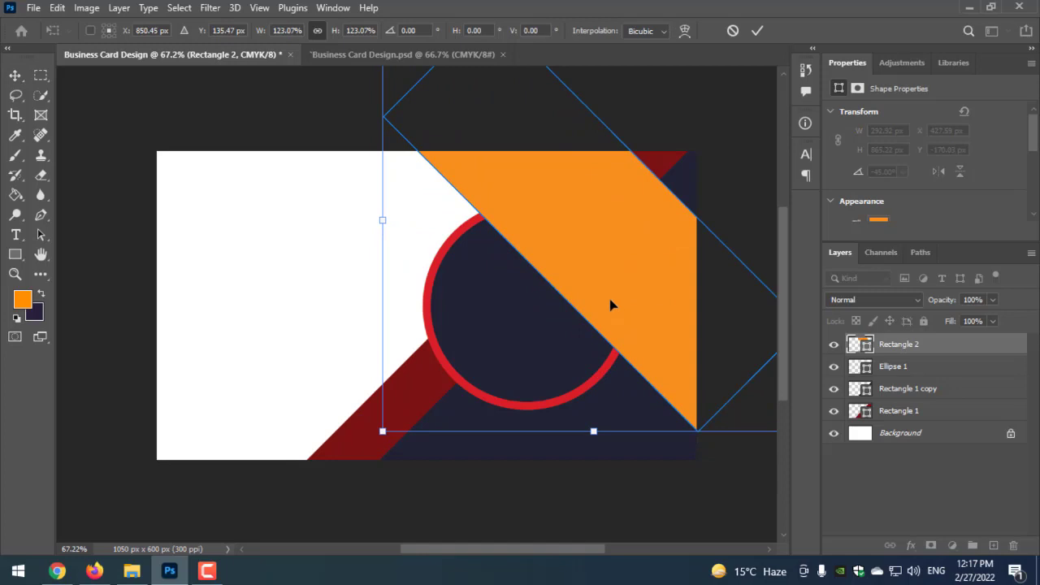
key(Return)
drag(908, 351, 874, 423)
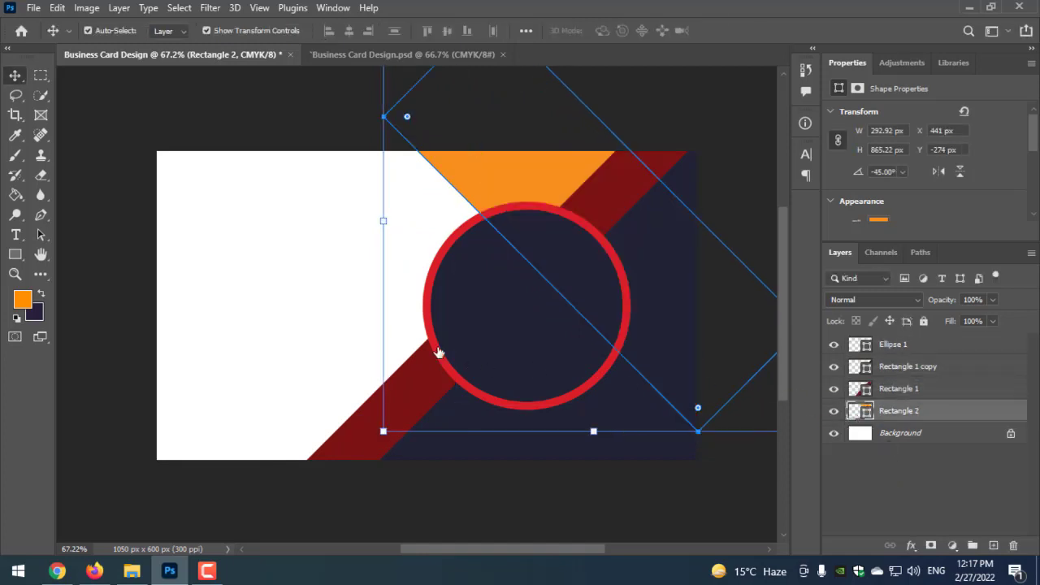
drag(704, 176, 461, 139)
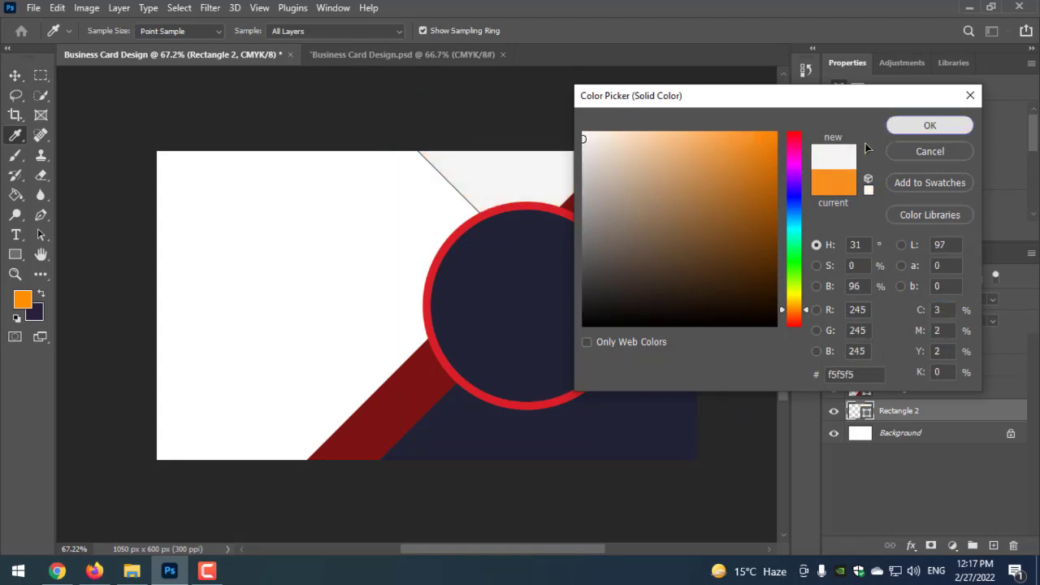
- Confirm the near-white fill and set the back band's stroke to No Color
click(930, 125)
click(327, 510)
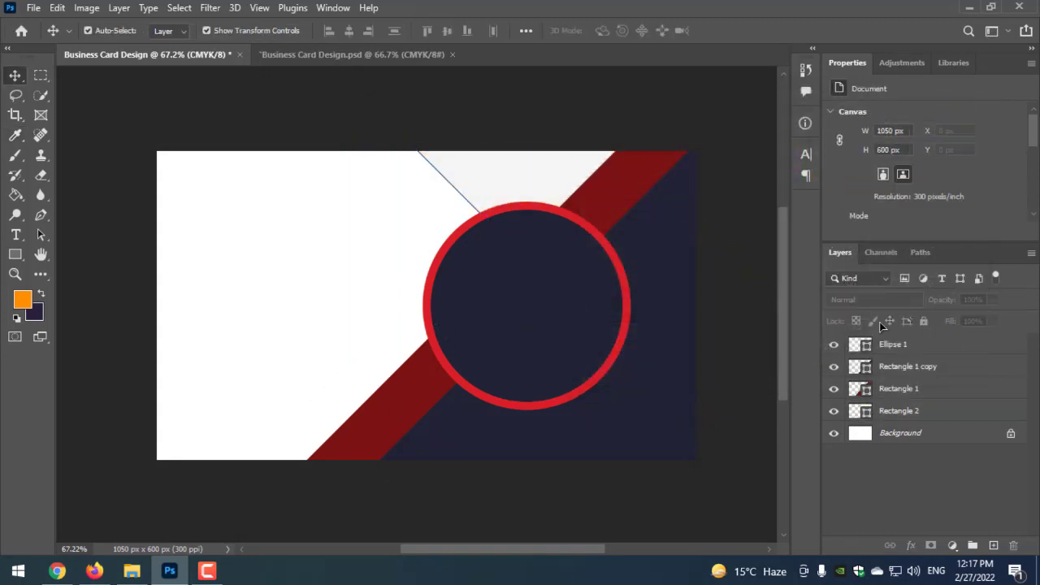
click(886, 416)
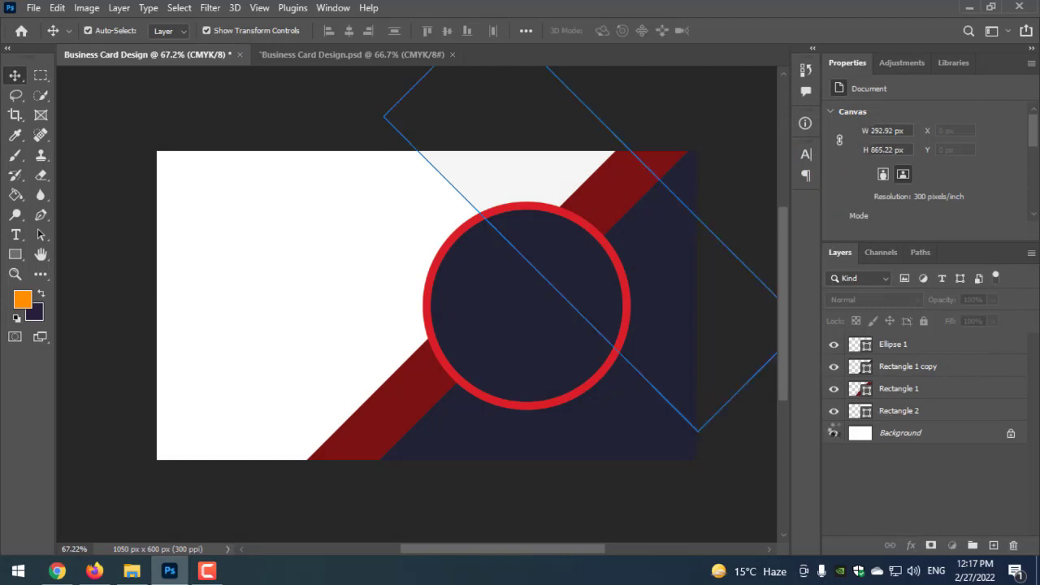
click(15, 253)
click(226, 32)
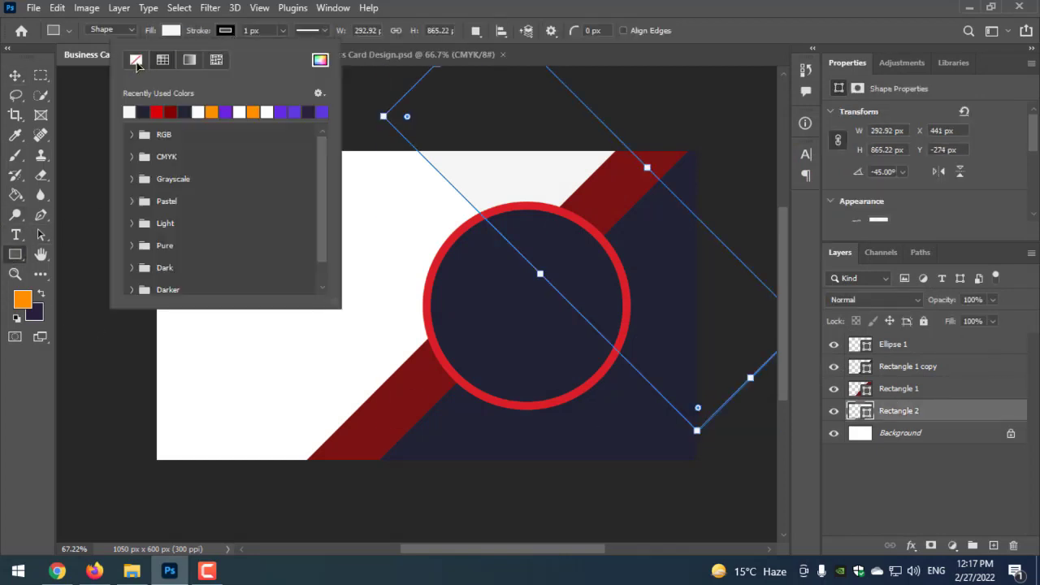
click(135, 60)
click(15, 75)
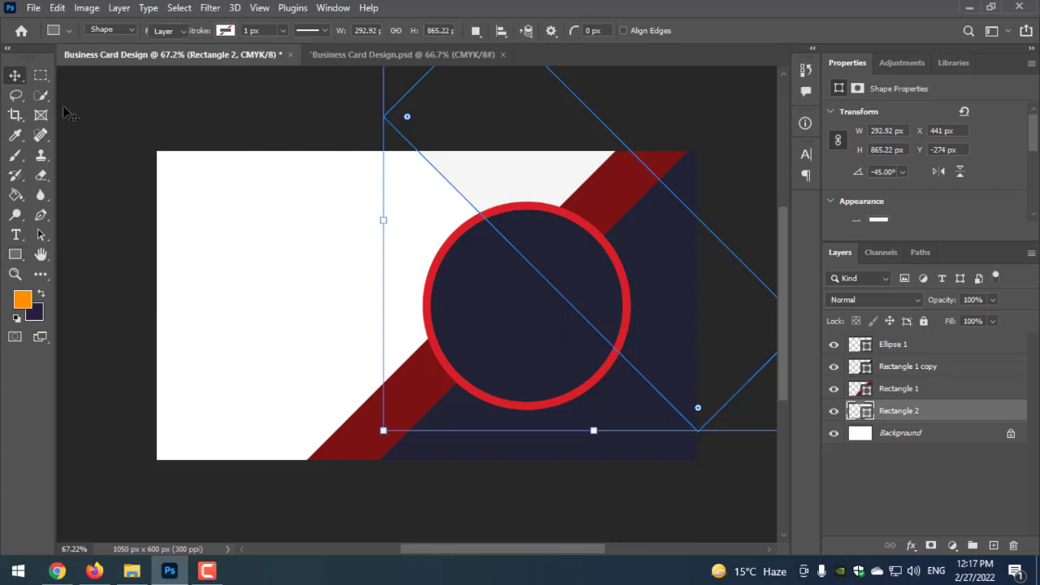
click(91, 145)
- Scale Rectangle 2 up further from its corner with Free Transform
click(550, 190)
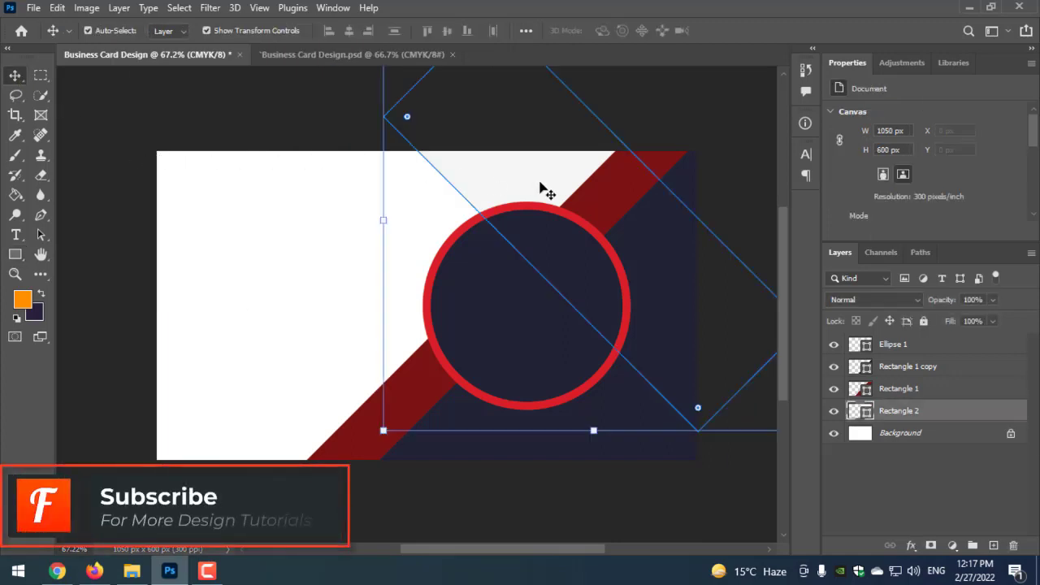
click(383, 431)
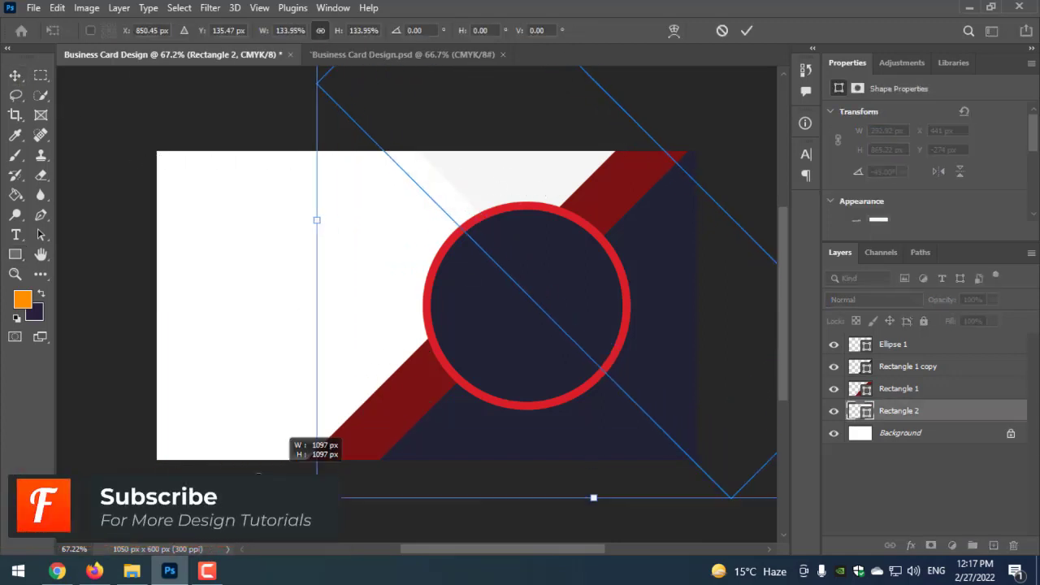
drag(383, 430, 229, 497)
key(Return)
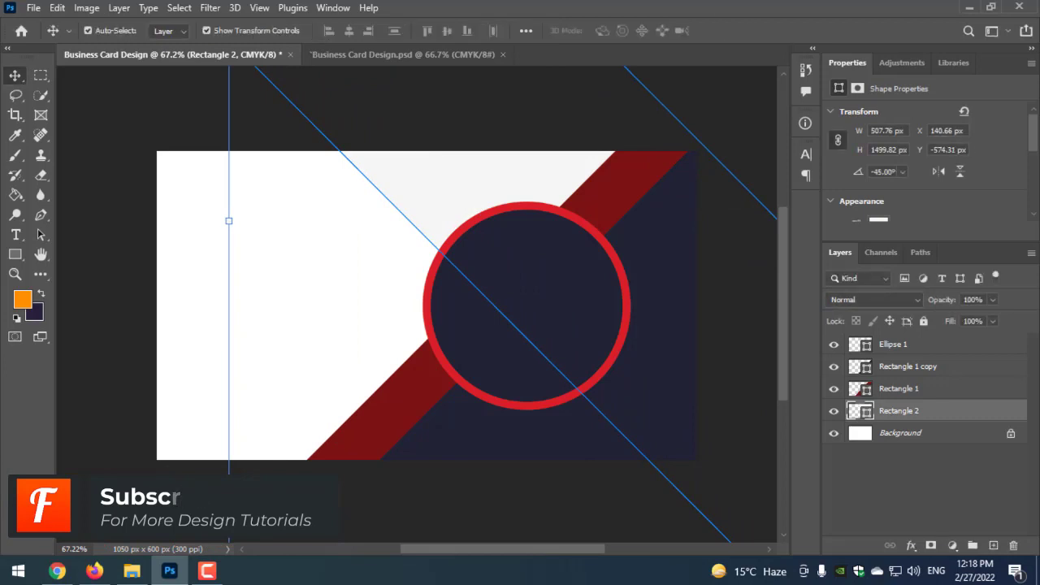
click(131, 470)
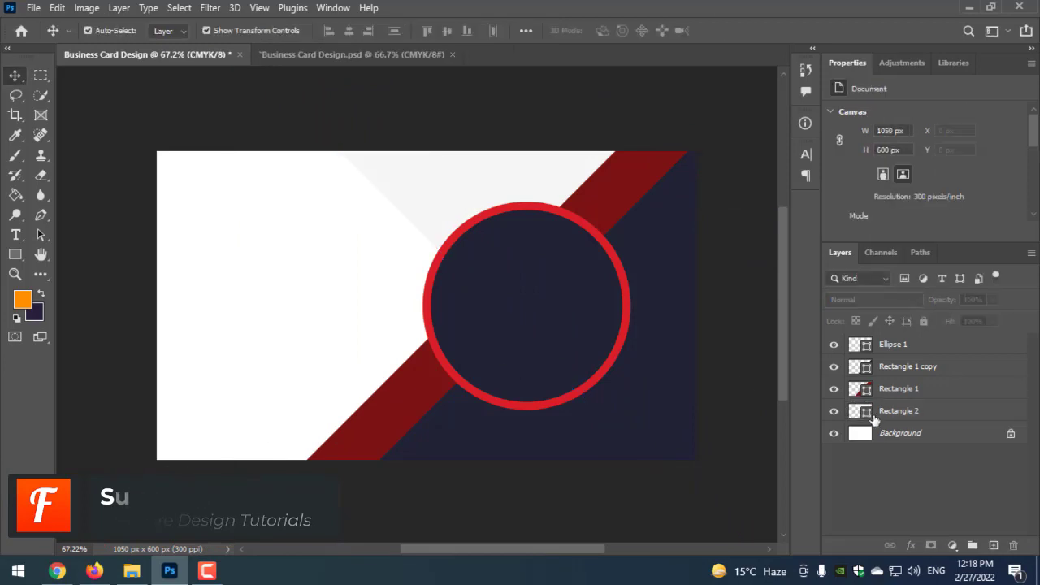
- Set Rectangle 2's fill to light grey #f4f4f4
double_click(855, 411)
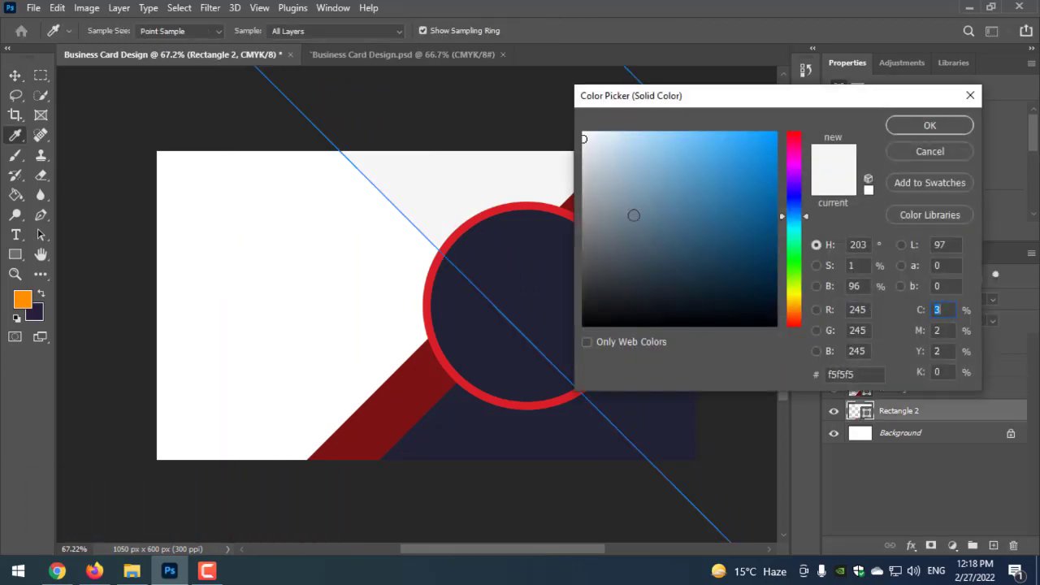
click(586, 165)
drag(586, 165, 535, 143)
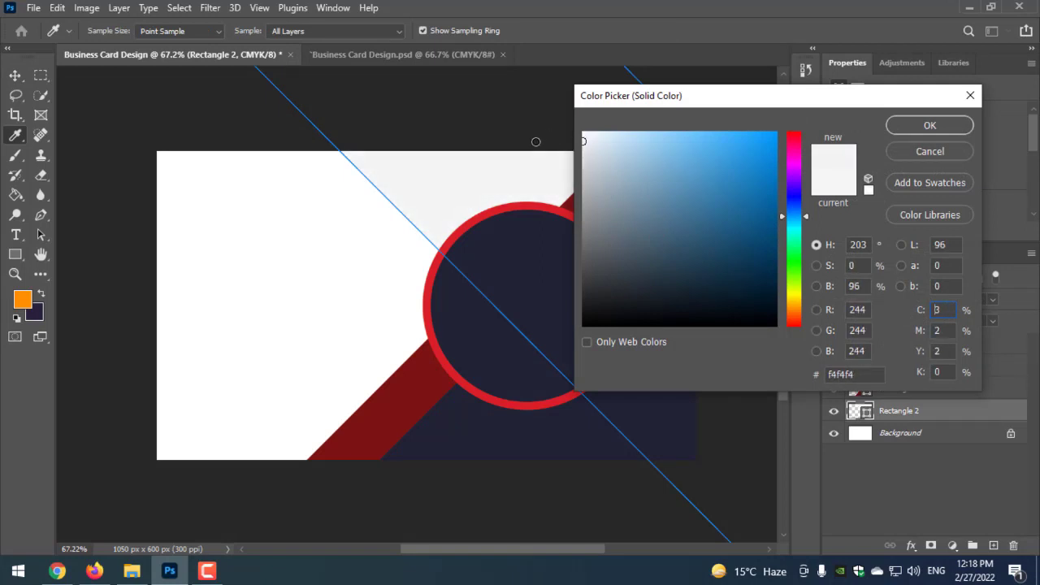
click(930, 125)
key(v)
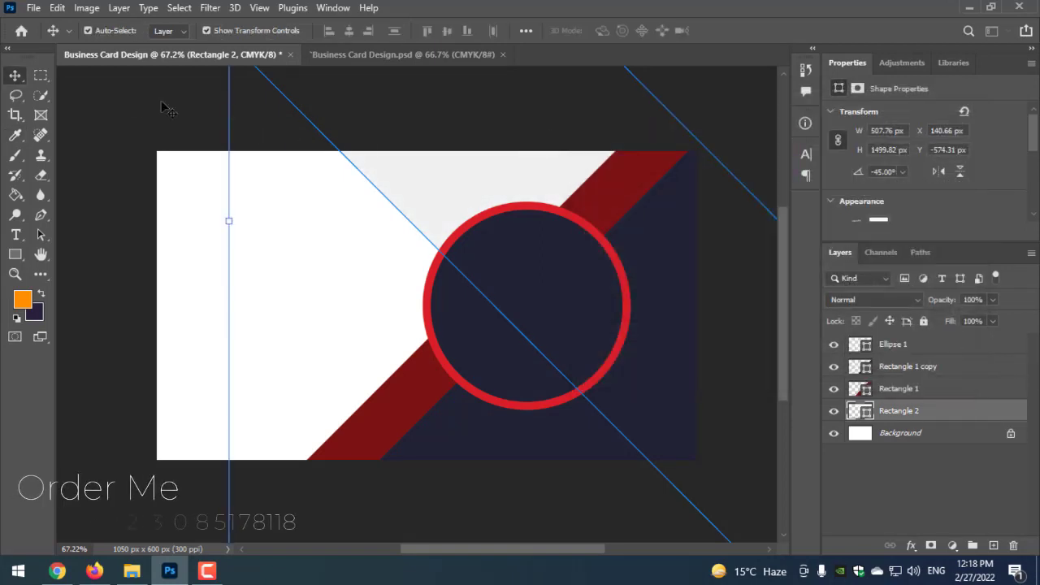
click(128, 109)
- Draw a tall new rectangle, move its layer below Rectangle 1, and rotate it 45°
scroll(497, 318, up, 2)
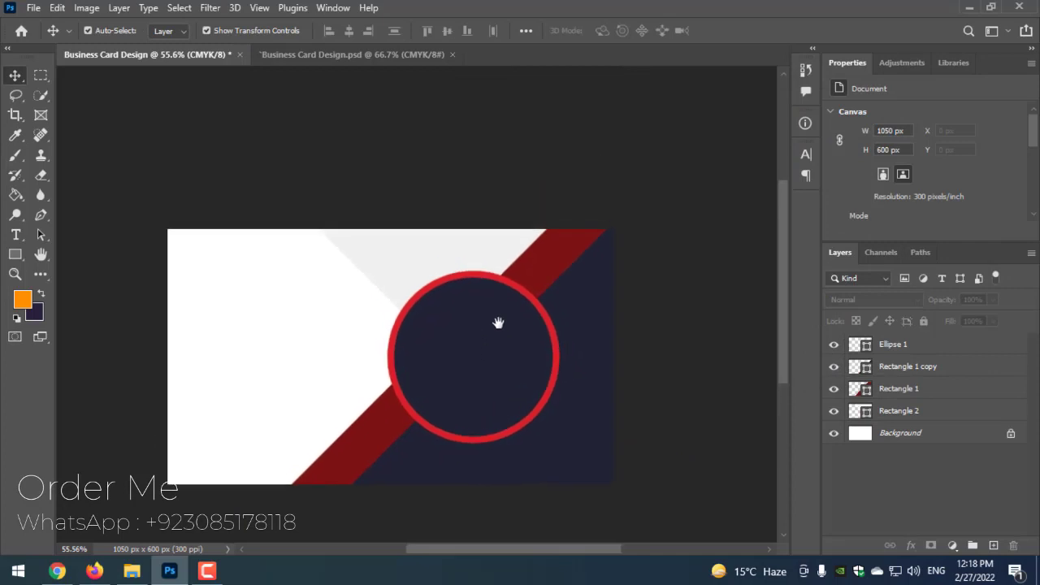
drag(499, 321, 561, 291)
scroll(558, 294, up, 1)
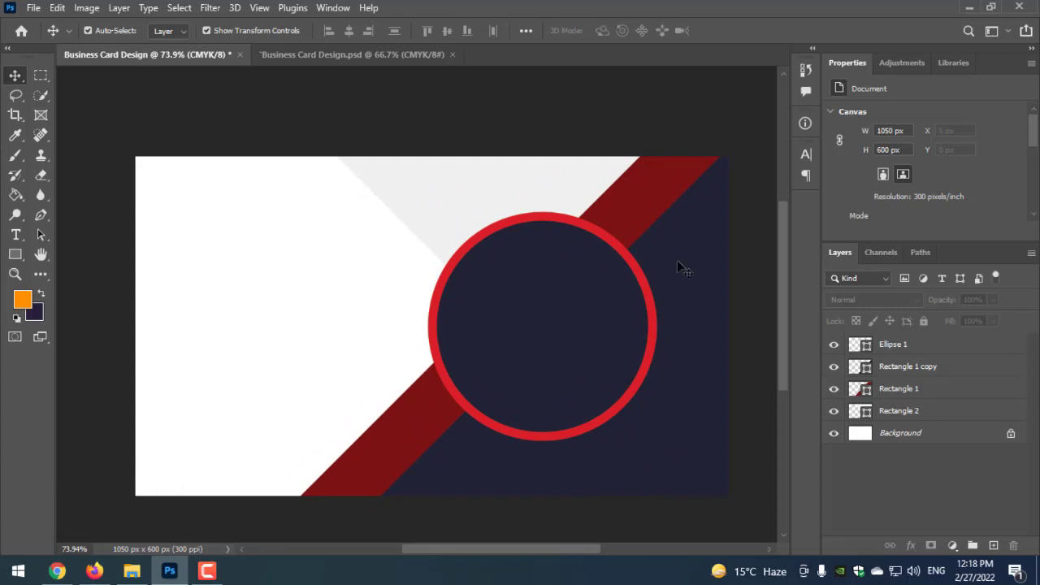
right_click(15, 255)
click(81, 251)
mouse_move(191, 199)
mouse_down()
mouse_move(279, 390)
mouse_move(248, 516)
mouse_up()
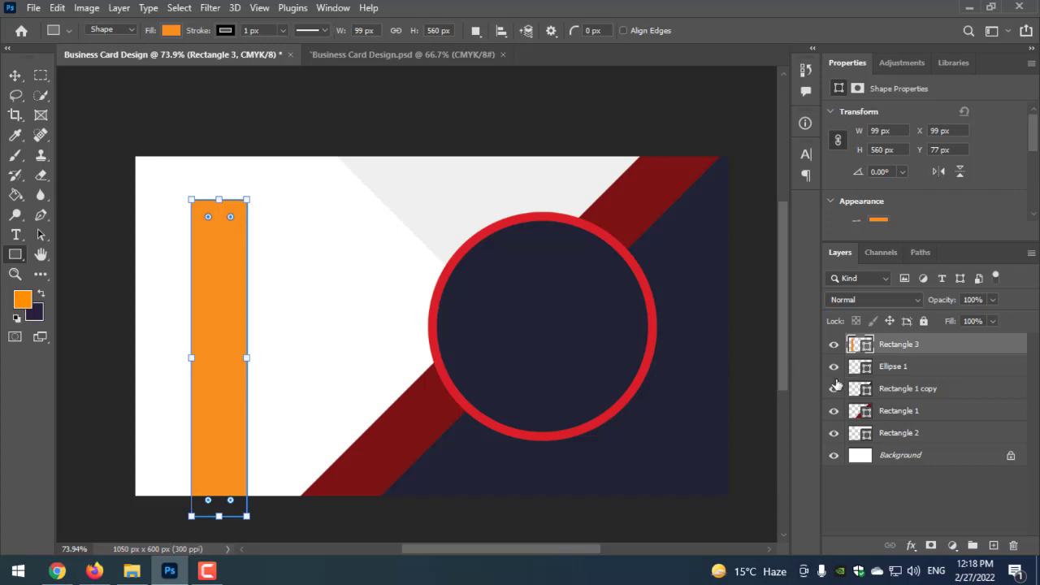
drag(925, 353, 914, 420)
mouse_move(260, 190)
mouse_down()
mouse_move(666, 221)
mouse_move(578, 220)
mouse_move(422, 287)
mouse_move(187, 316)
mouse_up()
key(Return)
- Move the rotated Rectangle 3 to the card's top-right corner
drag(314, 416, 340, 388)
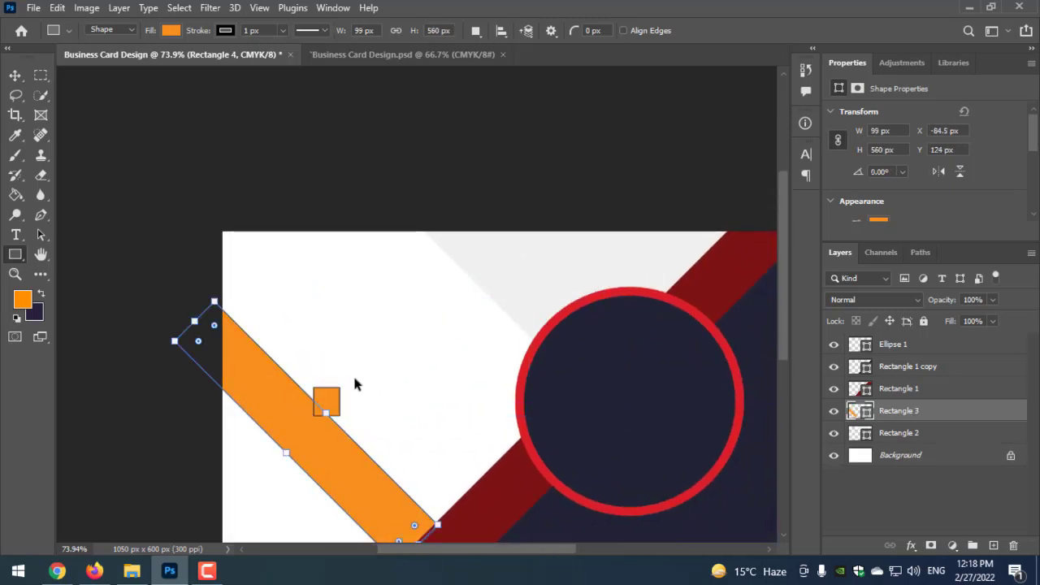
key(ctrl+z)
click(14, 77)
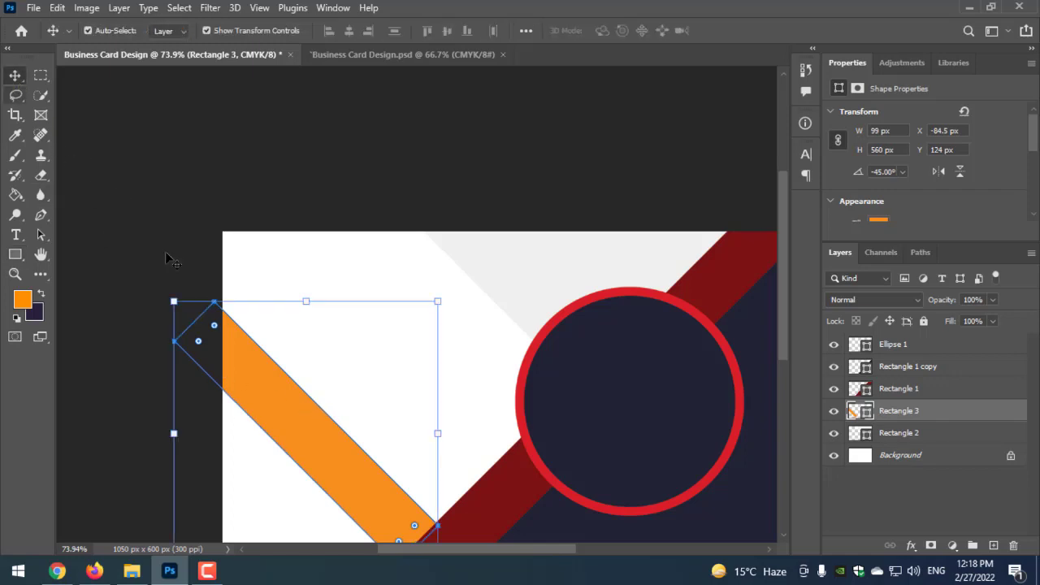
drag(310, 393, 650, 203)
click(385, 172)
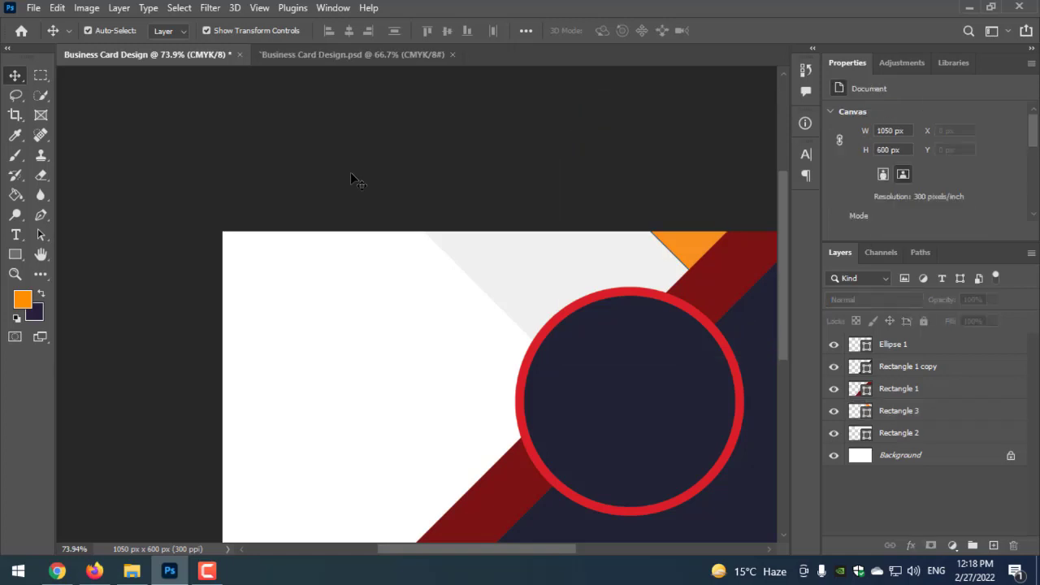
- Fill Rectangle 3 with the ring's bright red #d91f26, sampled from the circle
double_click(861, 419)
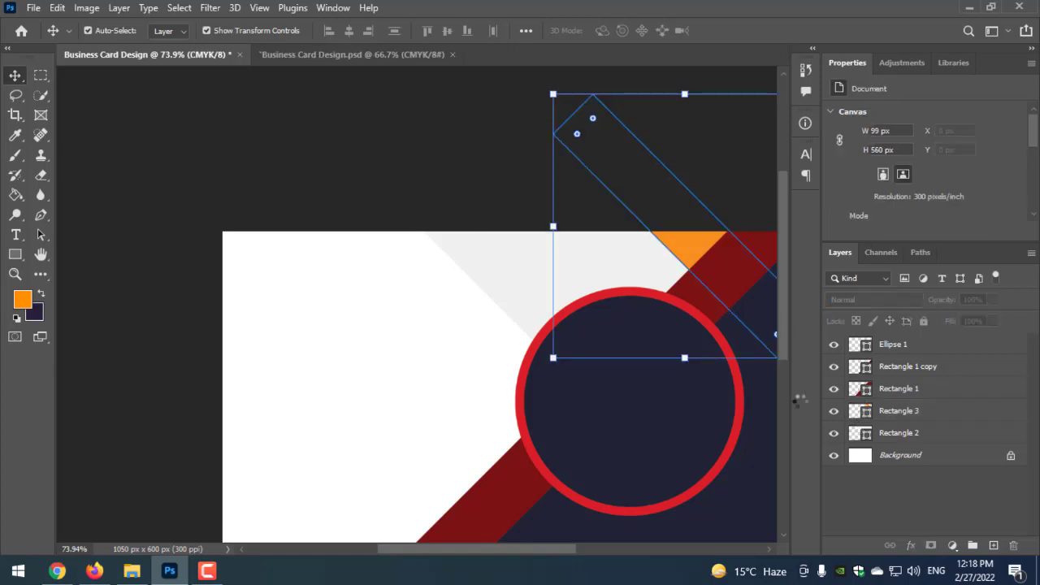
click(537, 350)
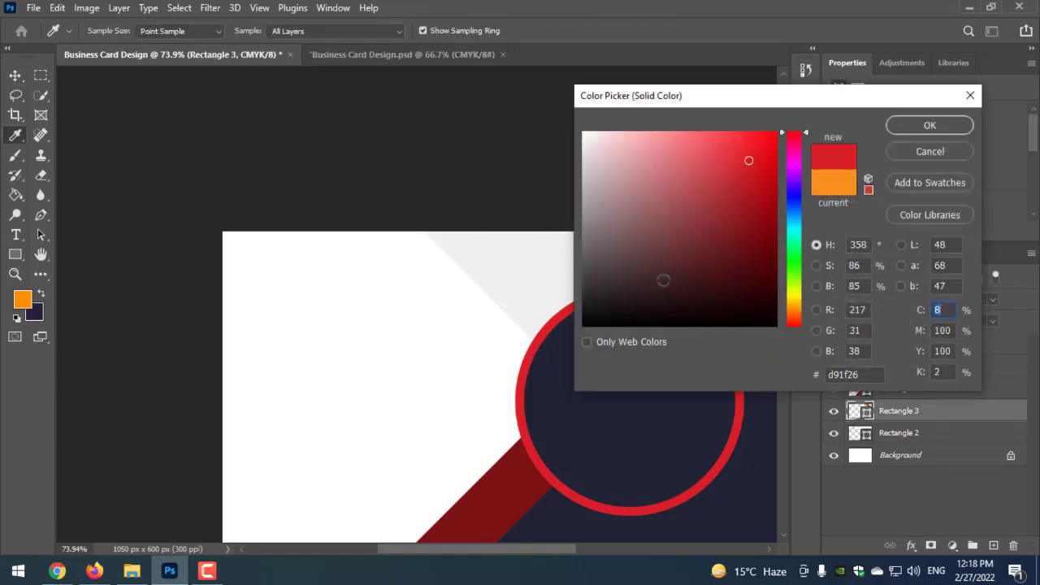
click(894, 130)
click(14, 253)
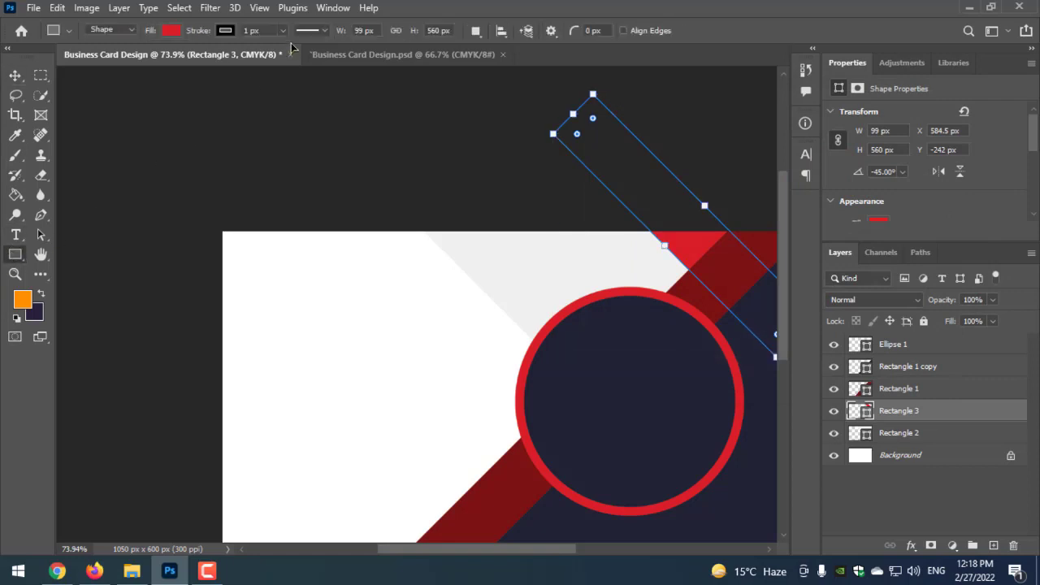
click(226, 32)
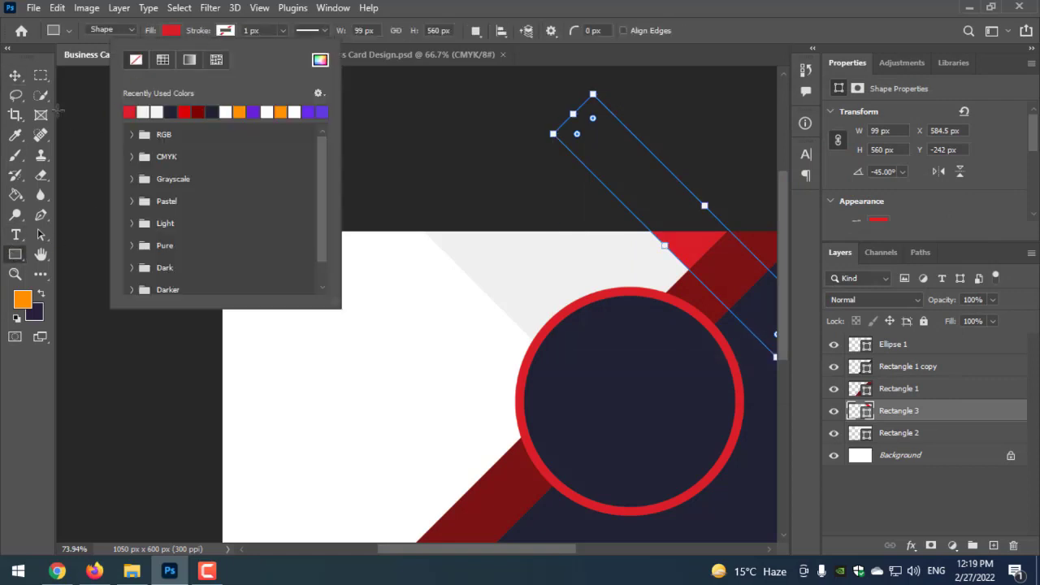
click(15, 75)
click(244, 194)
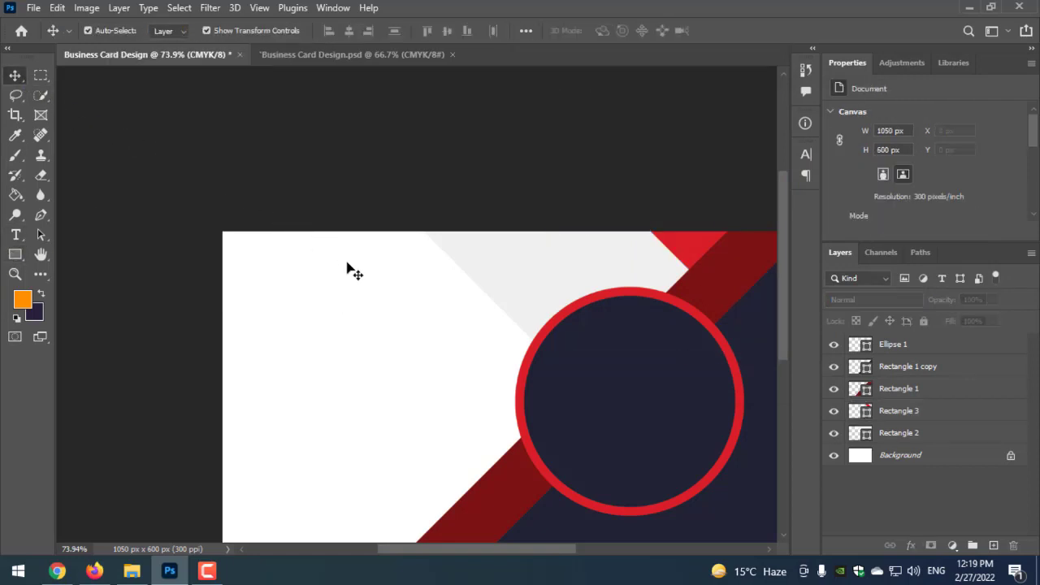
scroll(336, 204, up, 1)
drag(211, 155, 318, 224)
scroll(278, 195, down, 1)
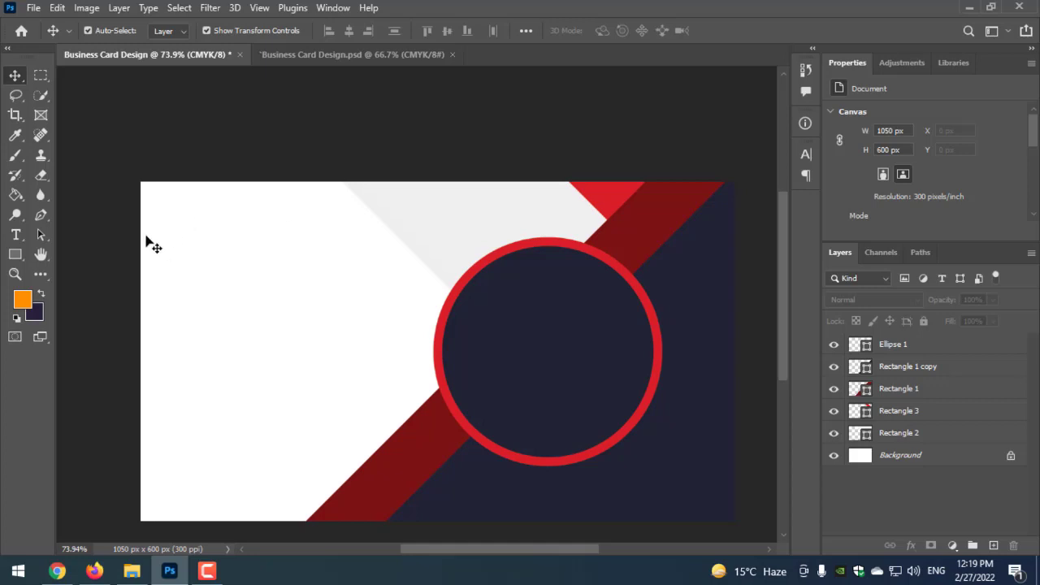
click(13, 234)
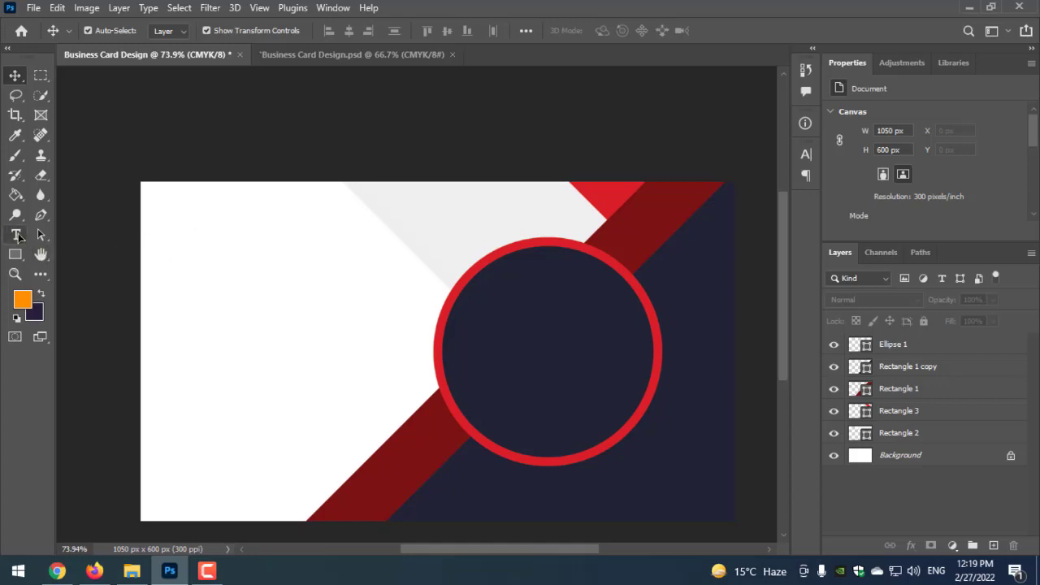
- Type the cardholder's name in a new 19 pt text layer set in Metropolis Medium
click(230, 289)
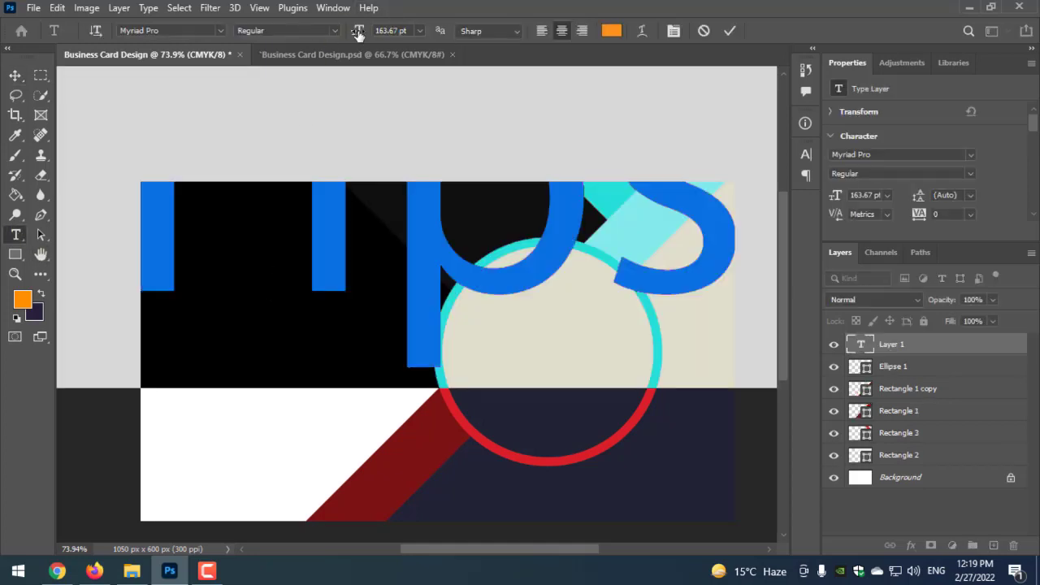
drag(358, 33, 248, 35)
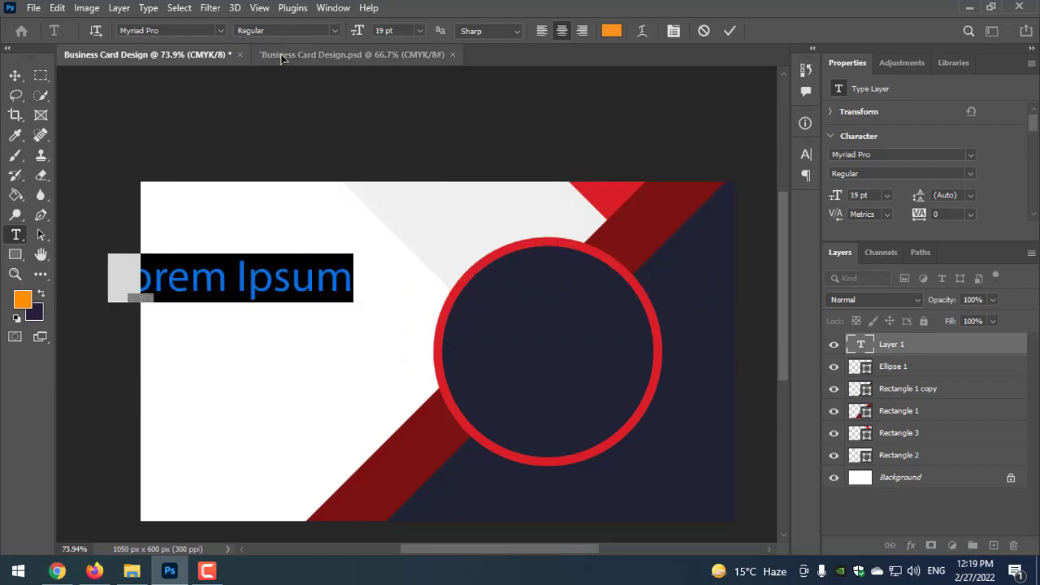
text(J)
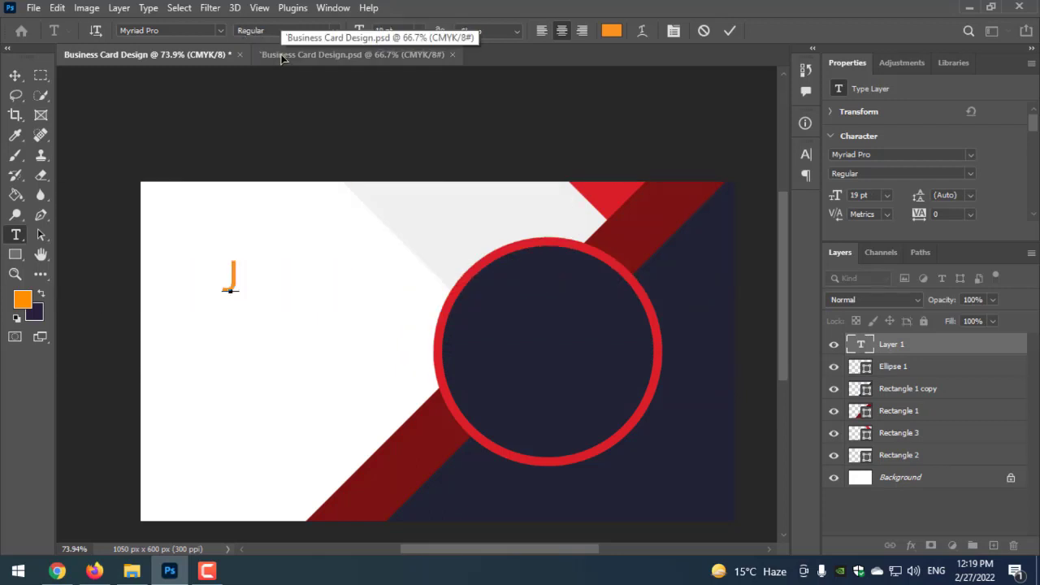
text(HO)
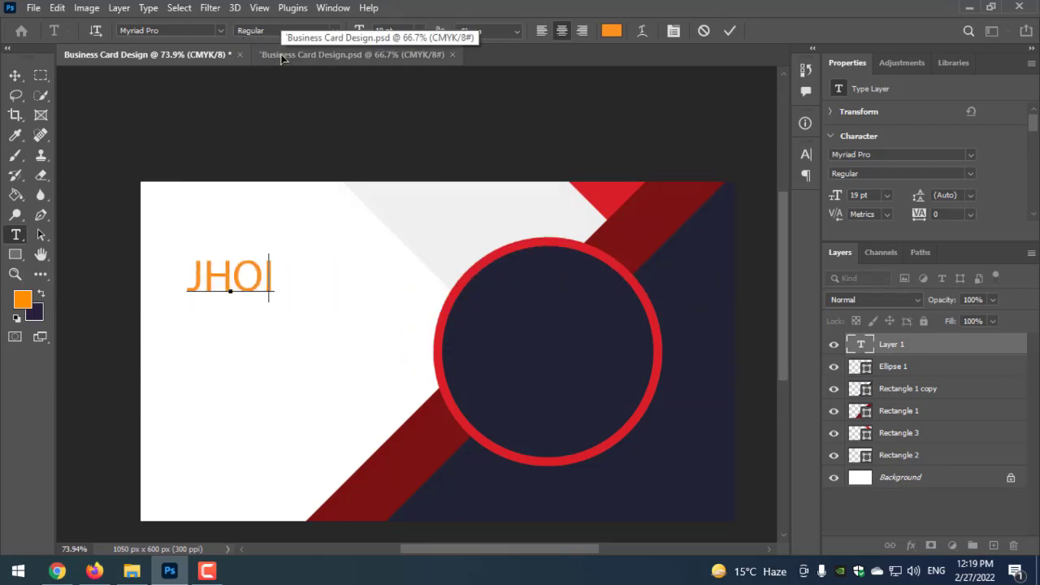
text(N SMITH)
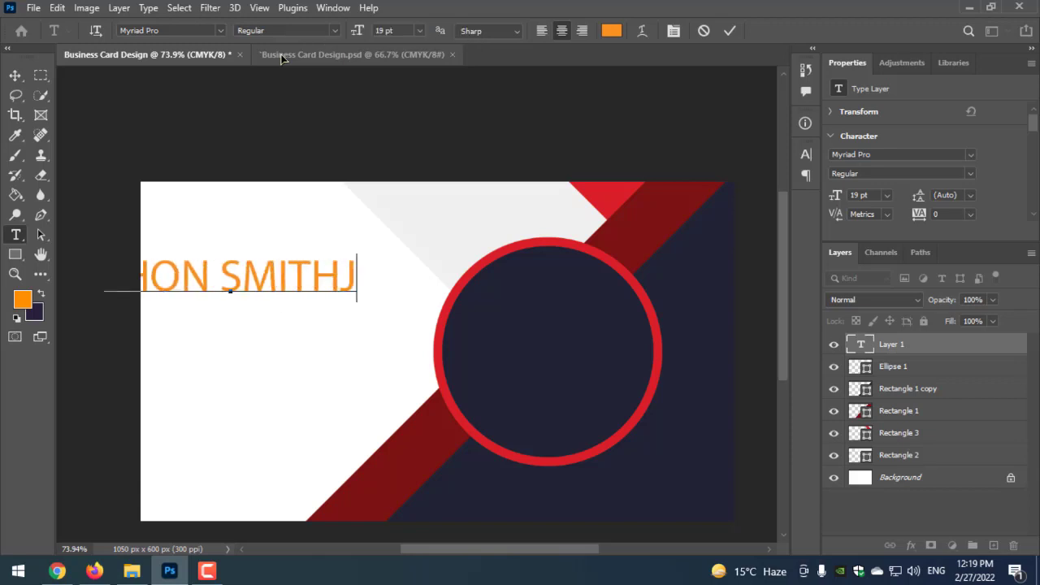
key(ctrl+a)
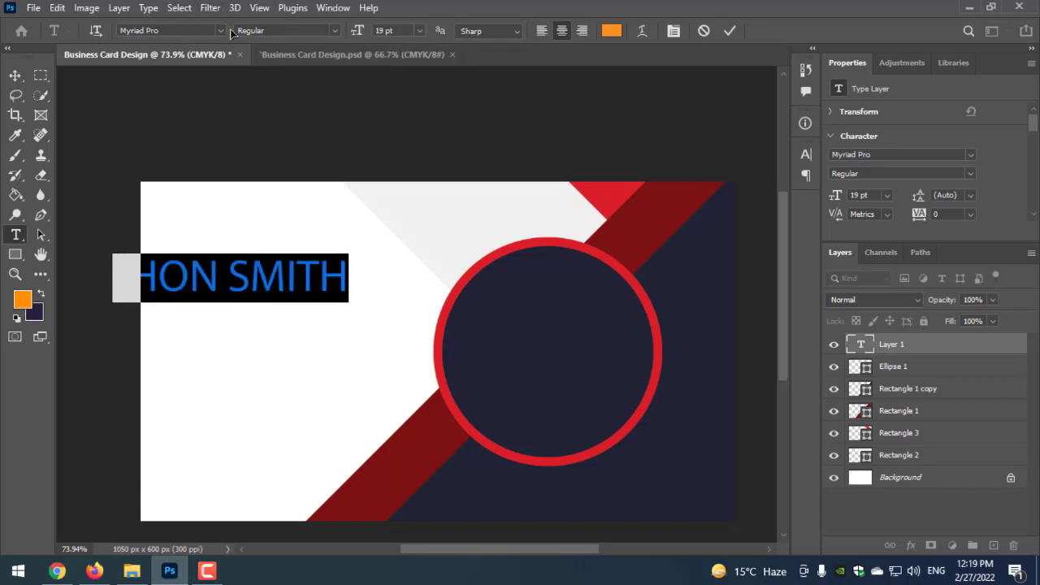
click(227, 33)
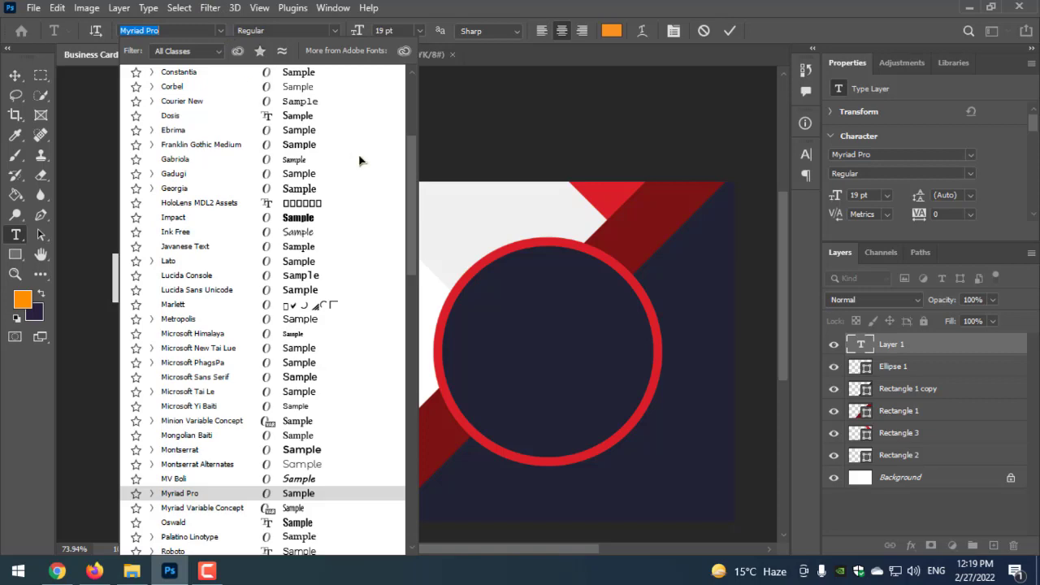
click(399, 232)
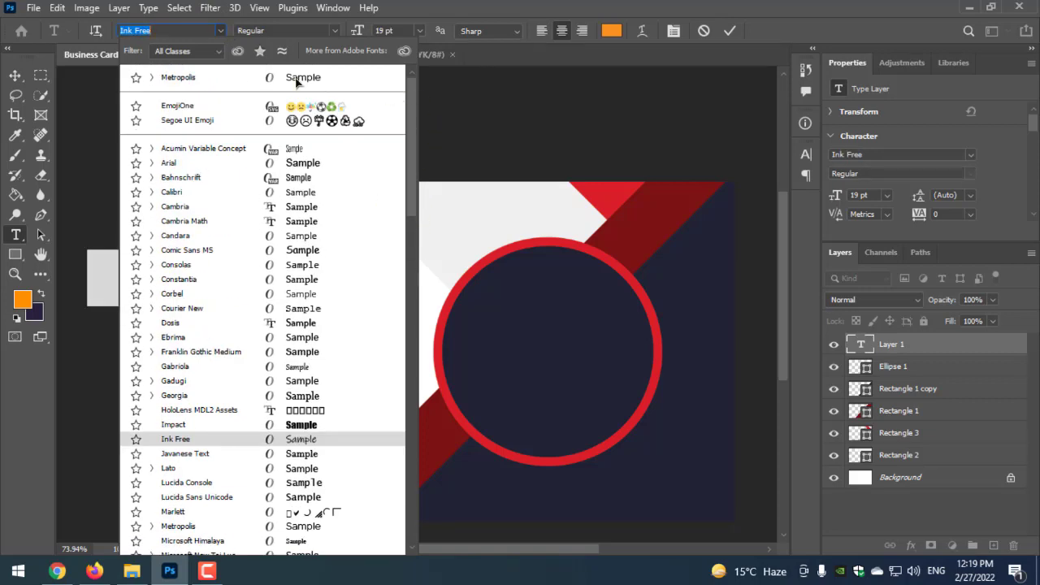
click(244, 79)
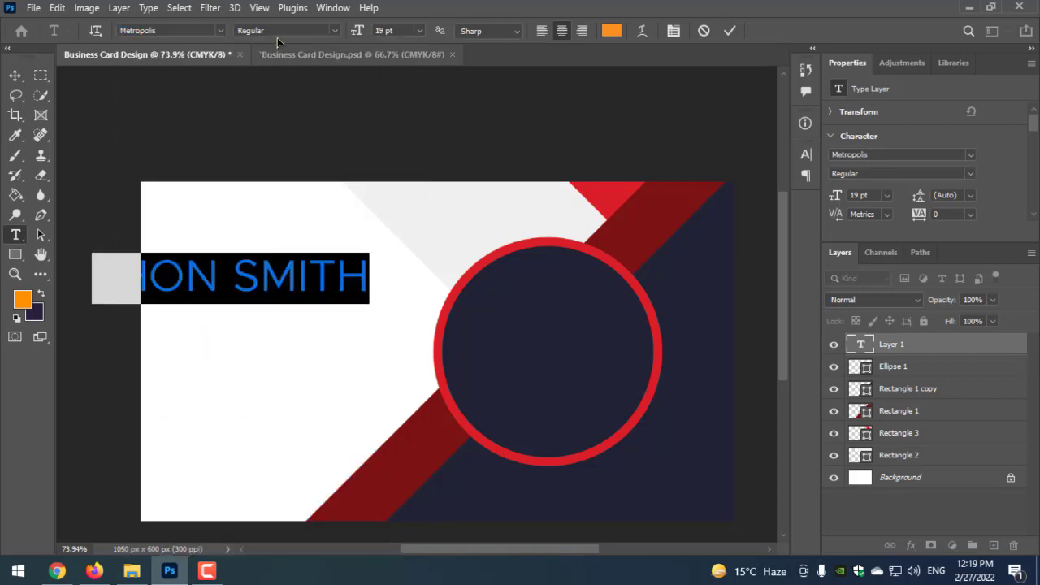
click(326, 30)
click(312, 145)
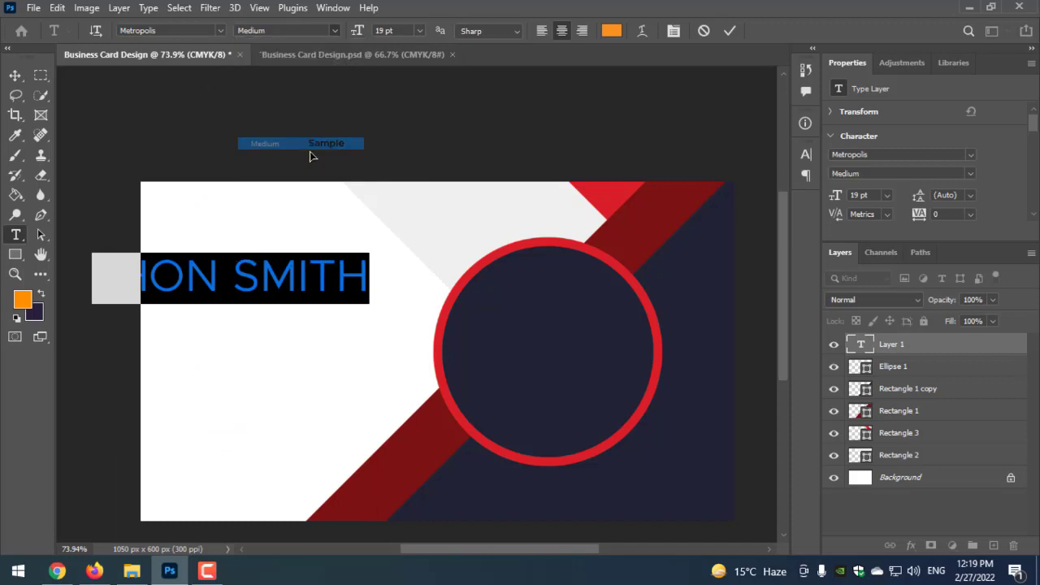
- Scale the name down and position it at the card's upper left
click(8, 74)
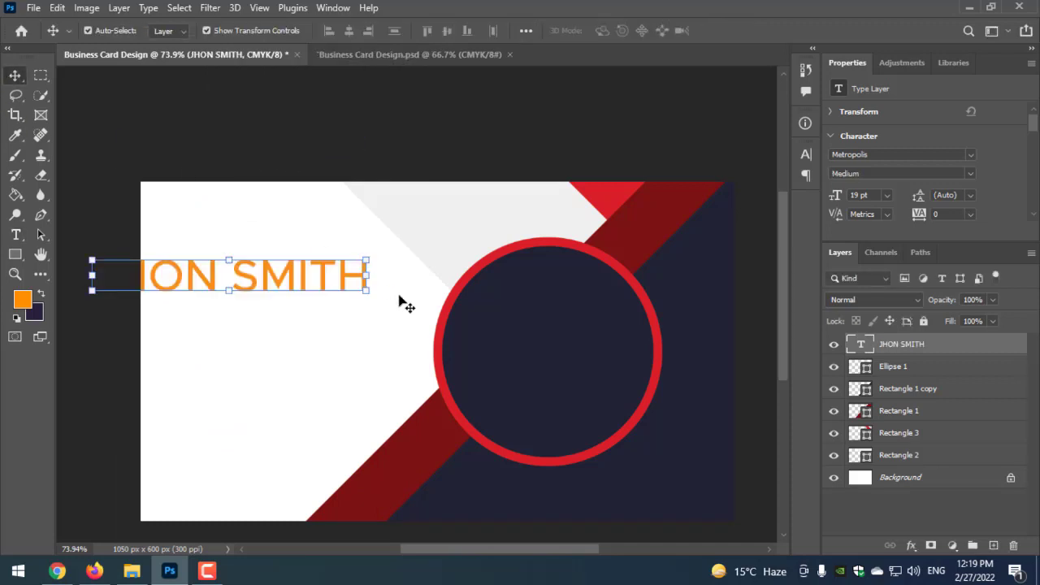
mouse_move(369, 279)
mouse_down()
mouse_move(276, 279)
mouse_move(387, 279)
mouse_move(342, 260)
mouse_move(343, 246)
mouse_move(326, 241)
mouse_move(350, 237)
mouse_up()
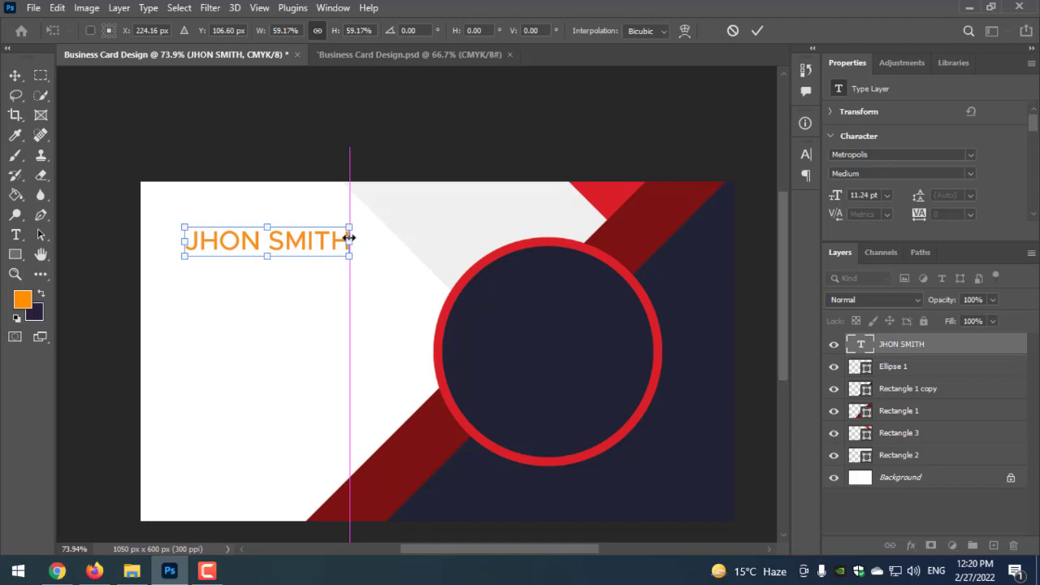
key(Return)
click(172, 184)
scroll(168, 165, up, 3)
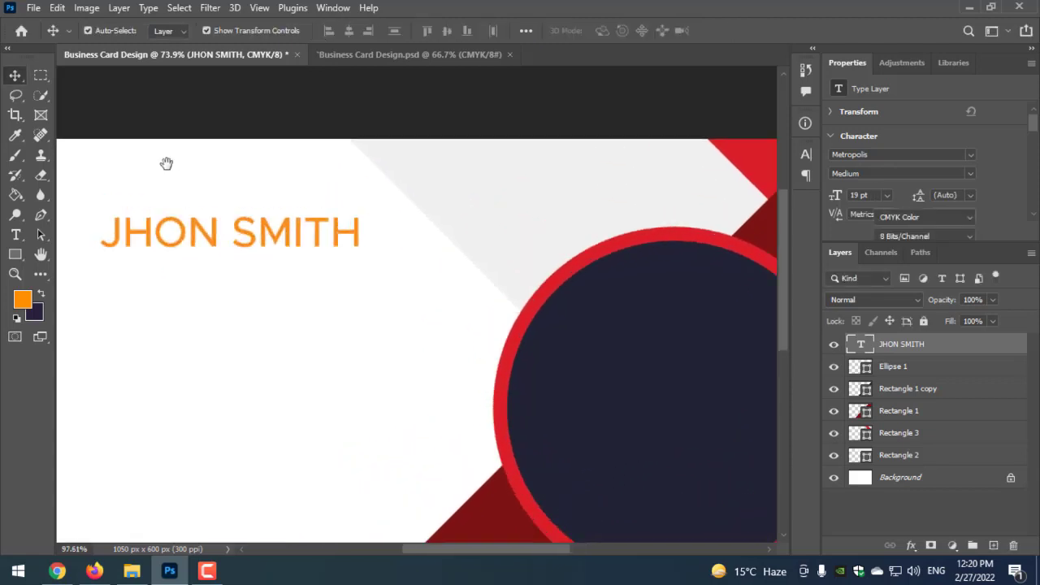
drag(167, 162, 297, 307)
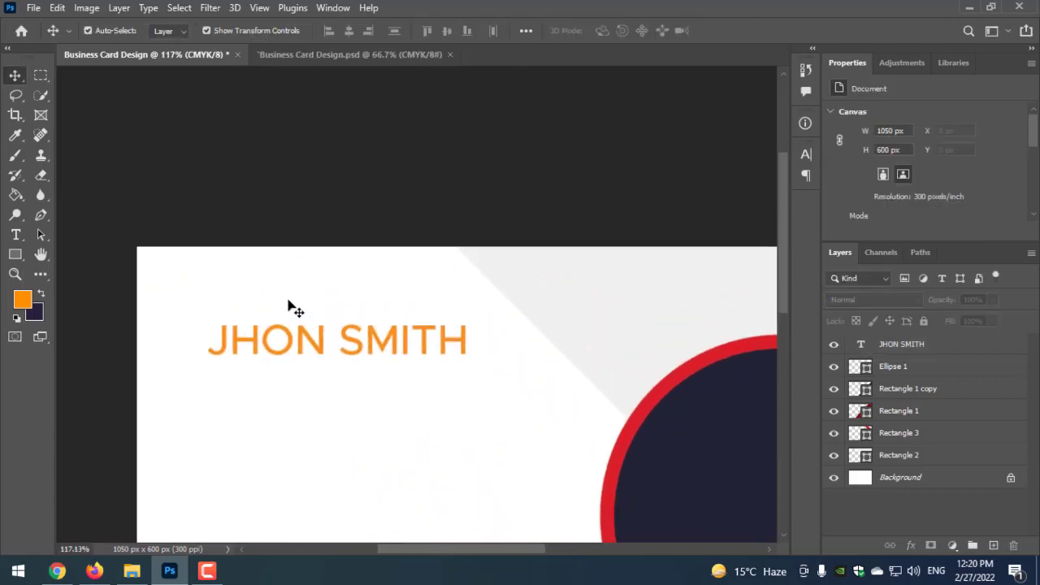
- Change the name to Metropolis Bold and start a new text line below it
click(15, 234)
double_click(268, 332)
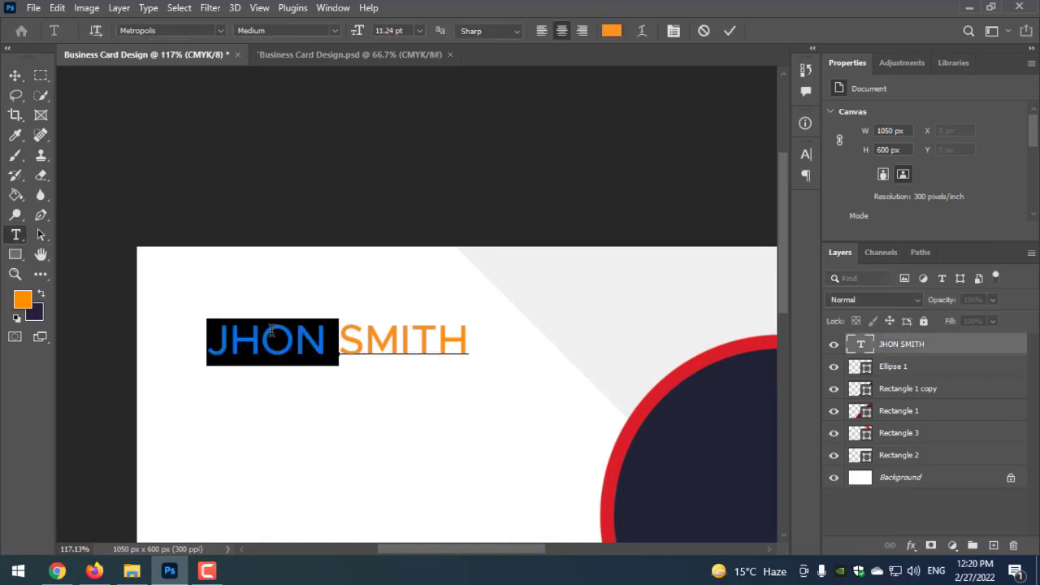
click(271, 329)
key(ctrl+a)
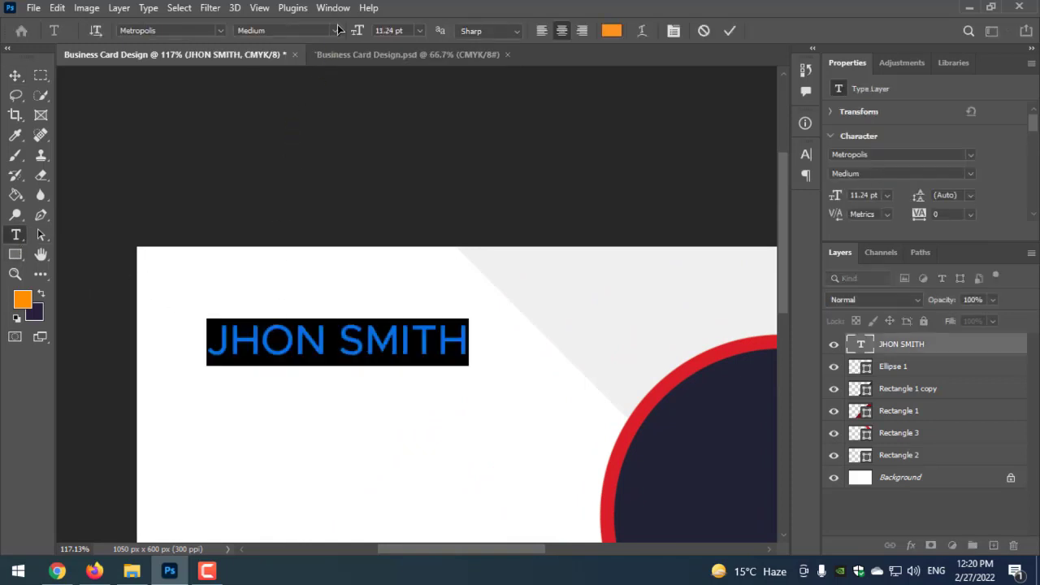
click(338, 29)
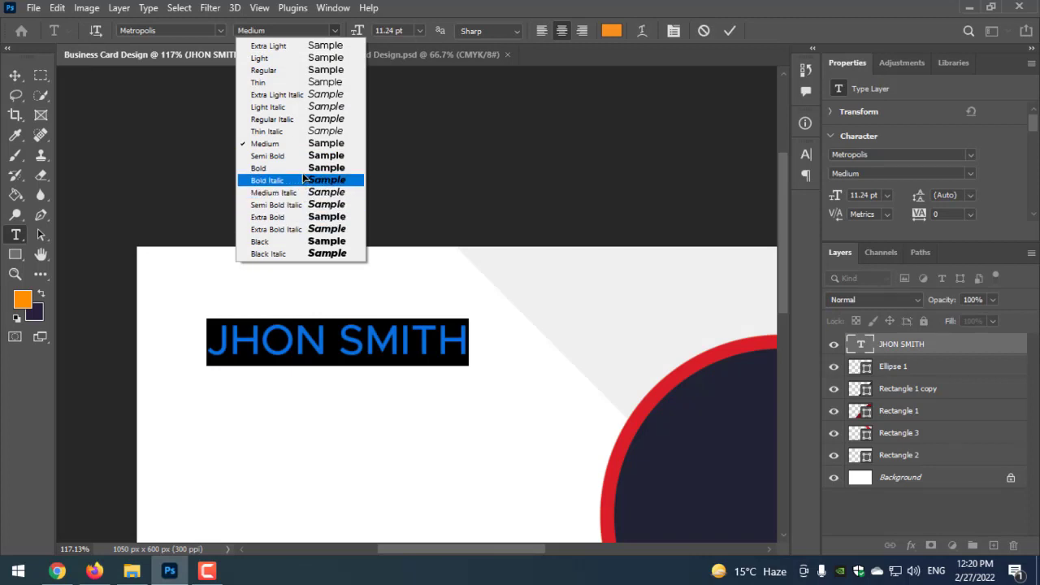
click(302, 168)
click(15, 74)
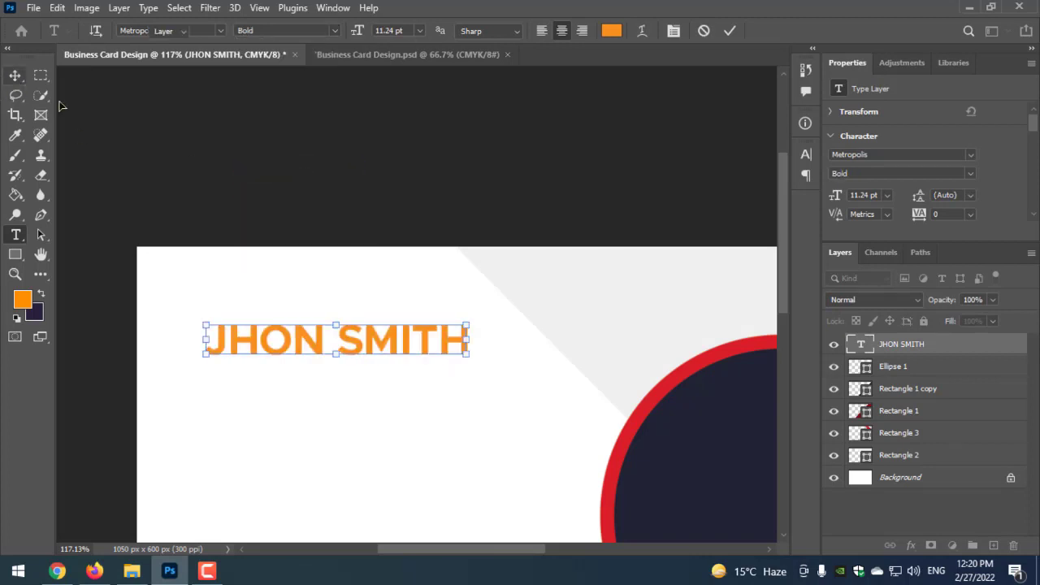
click(16, 235)
click(232, 452)
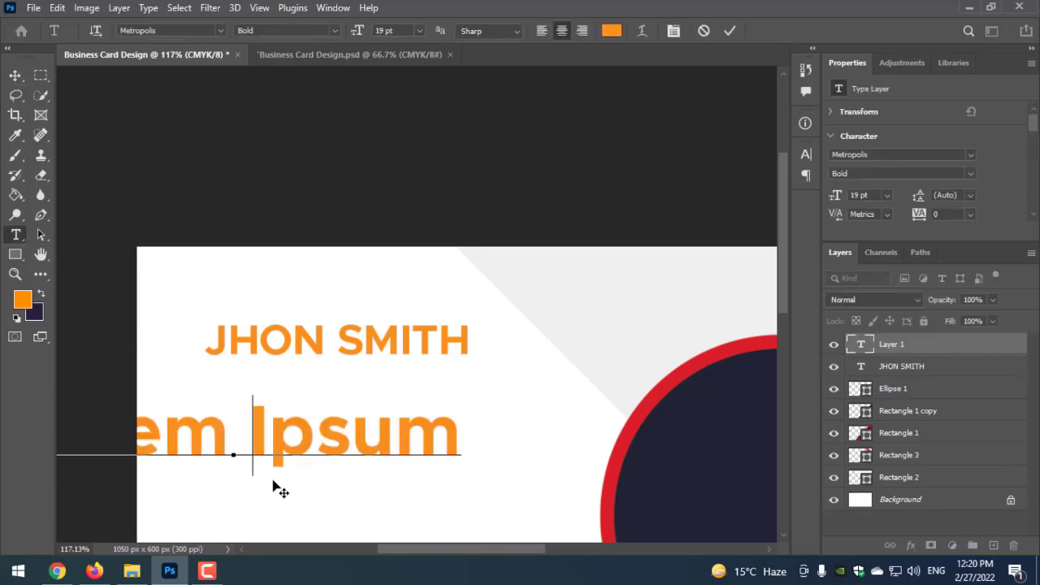
- Type 'Creative Designer' and set its size to 5 pt
text(C)
key(BackSpace)
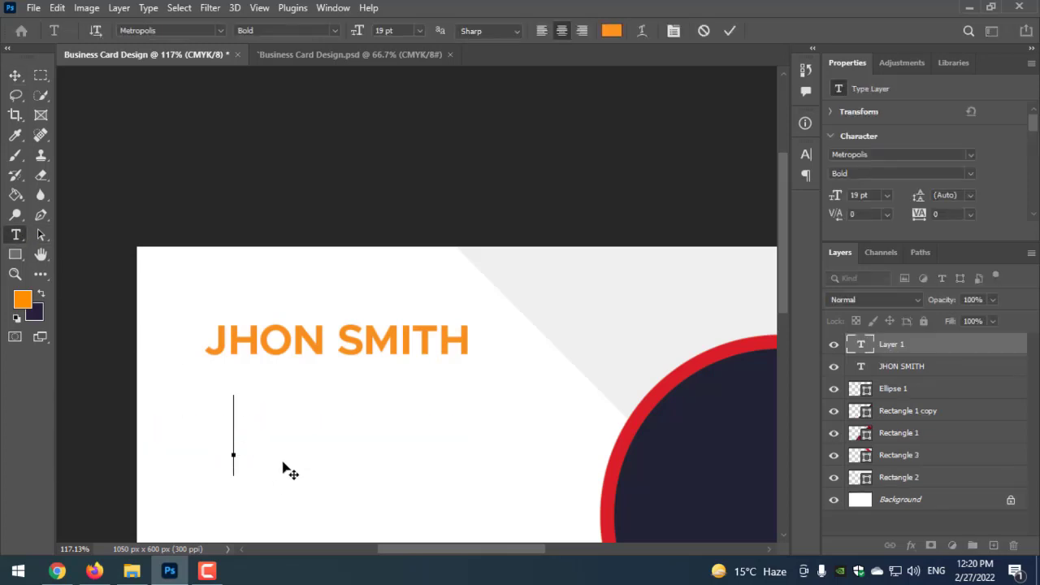
text(Creat)
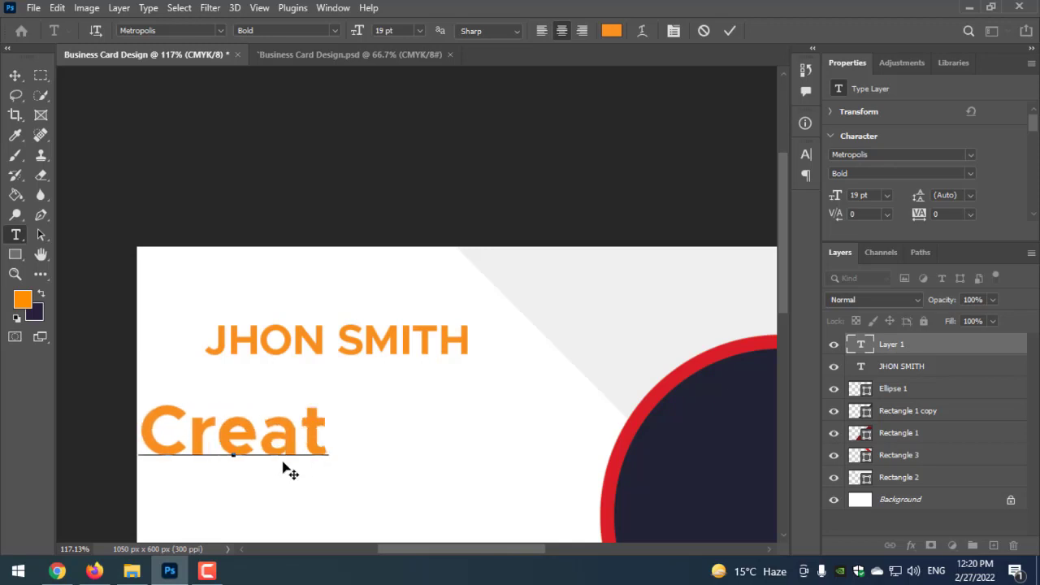
text(ive Design)
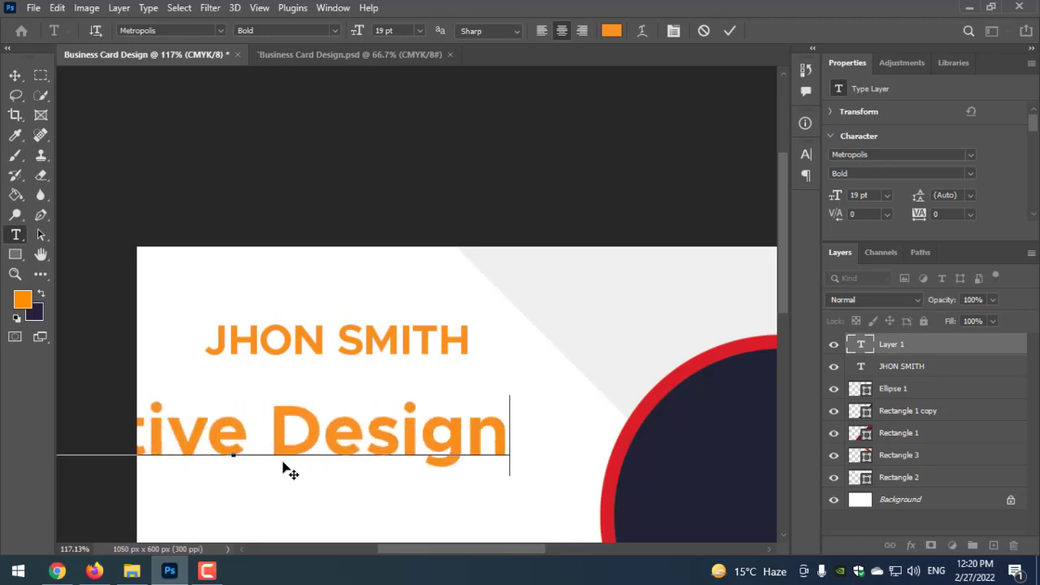
text(er)
key(ctrl+a)
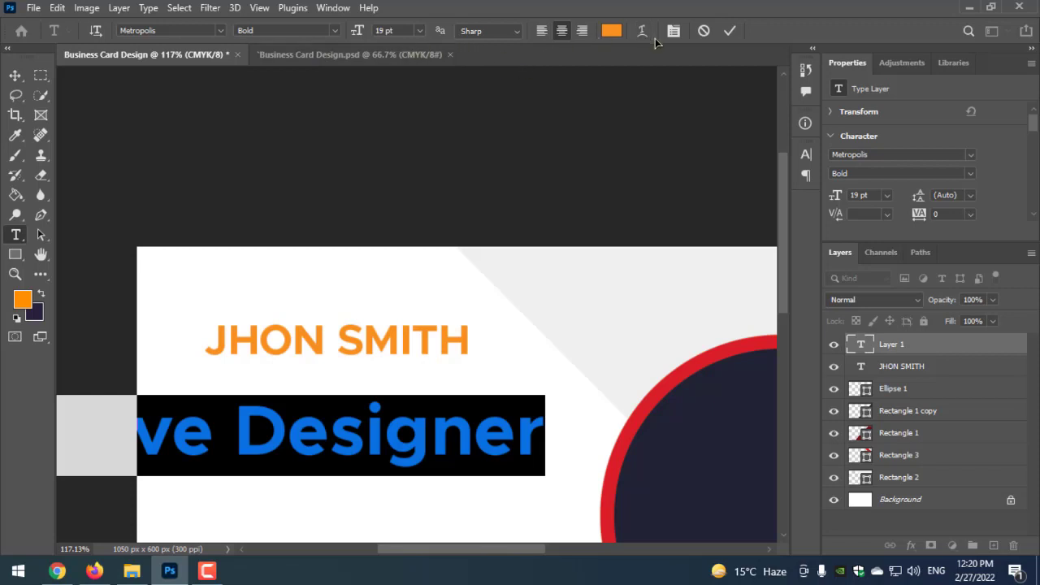
click(362, 30)
text(8)
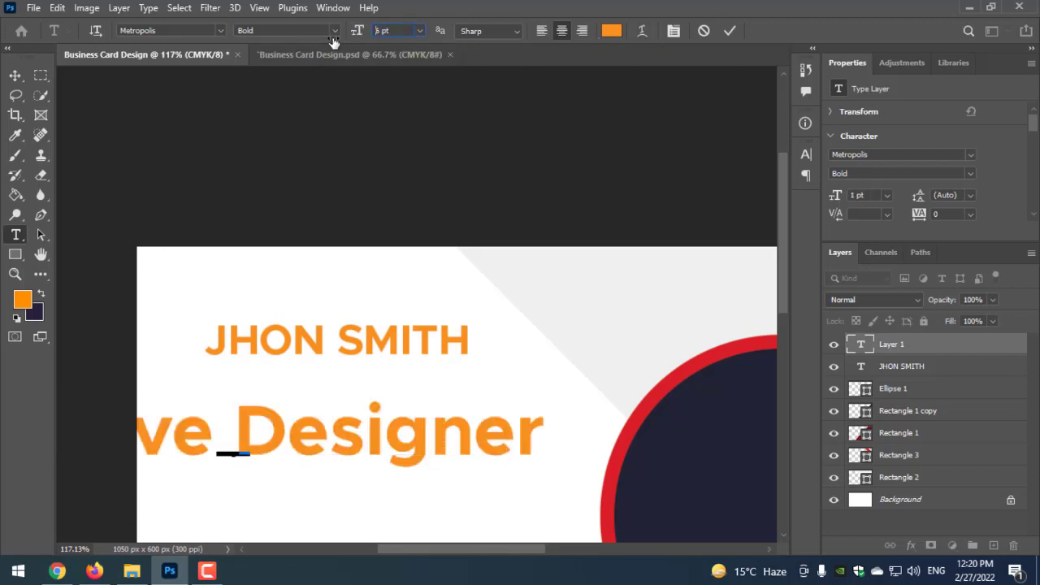
key(Return)
text(5)
key(Return)
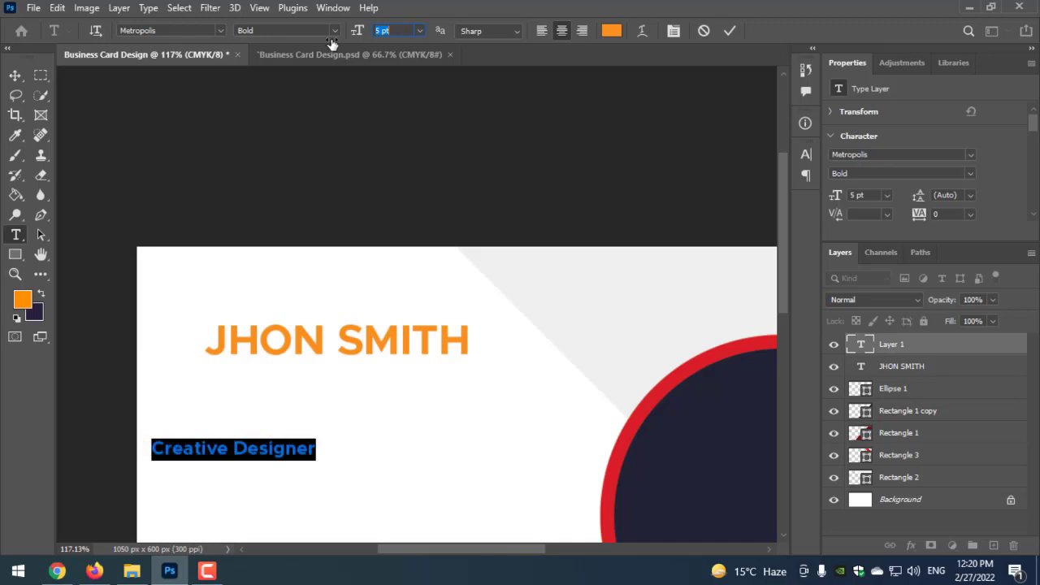
- Make the title Metropolis Medium, move it beneath the name, then select the name text
click(335, 31)
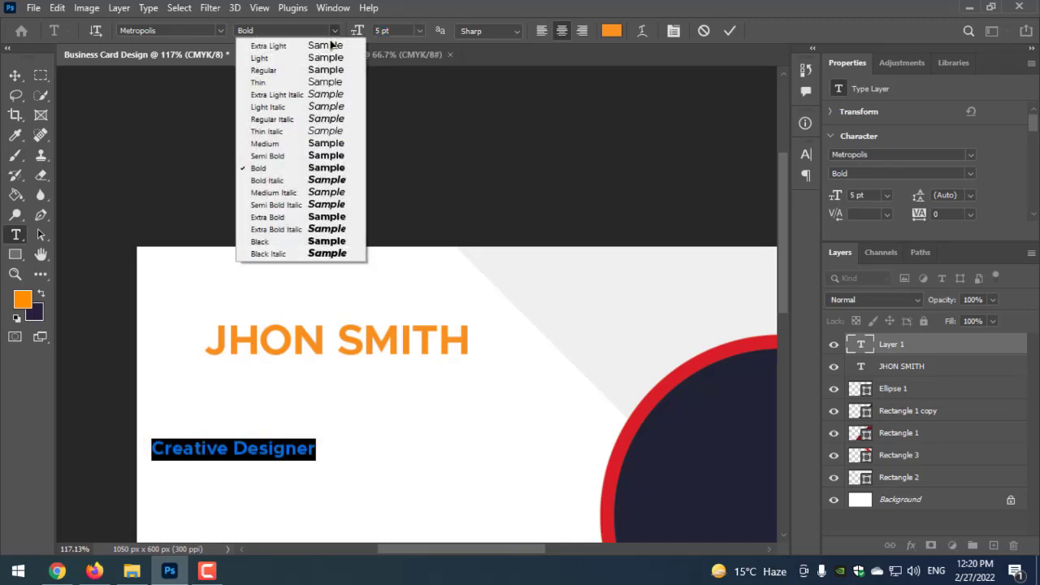
click(268, 143)
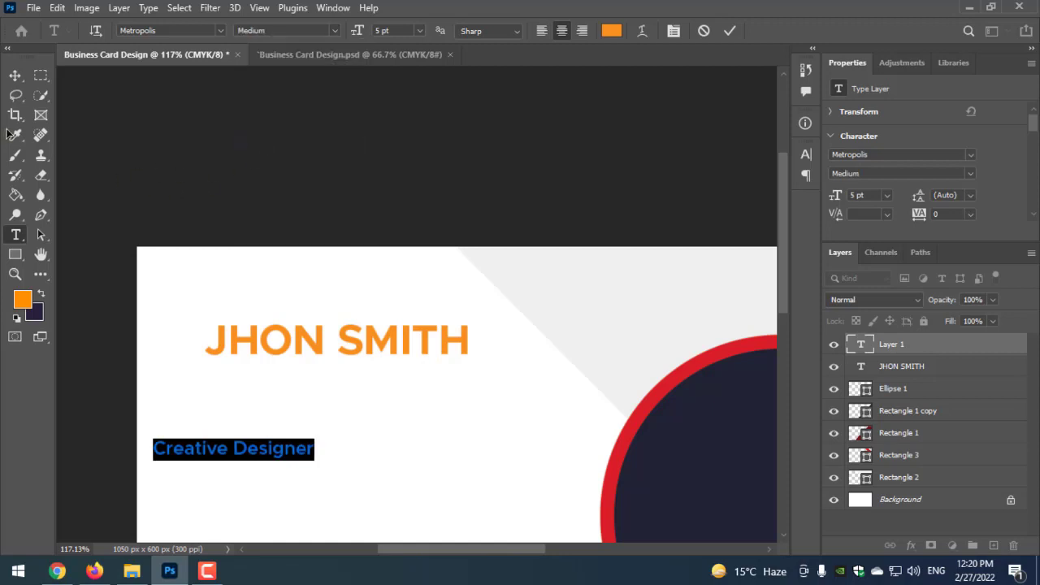
click(14, 75)
drag(293, 443, 335, 378)
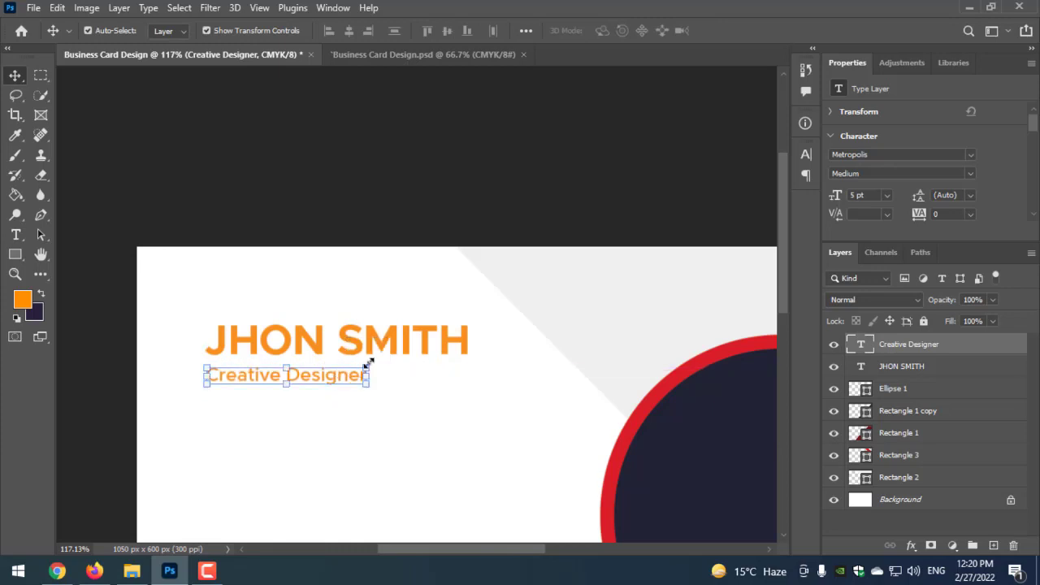
click(106, 291)
key(t)
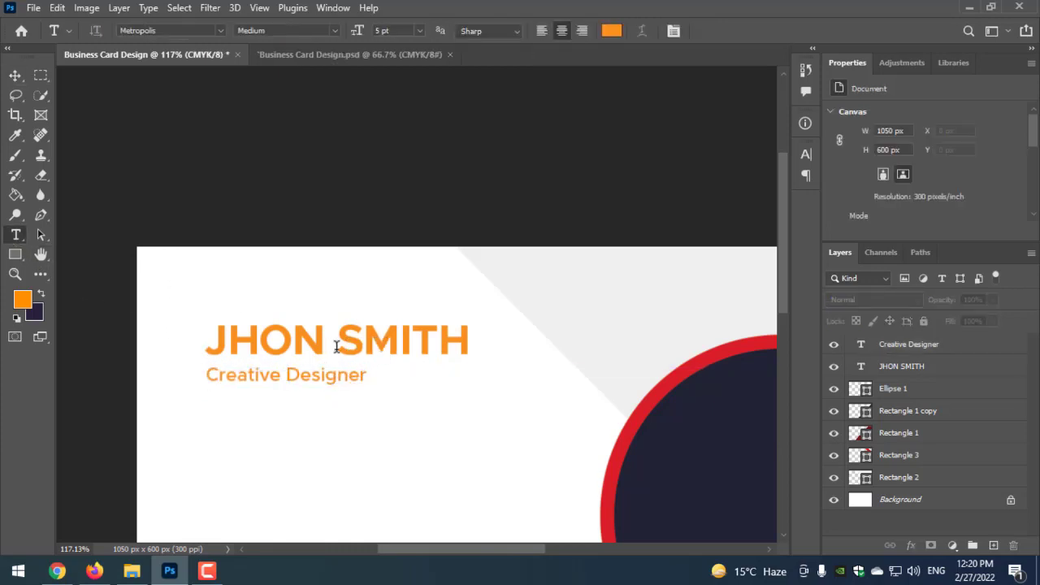
triple_click(334, 344)
- Colour the name text red #d91f26, sampled from the circle ring, and commit the edit
click(612, 30)
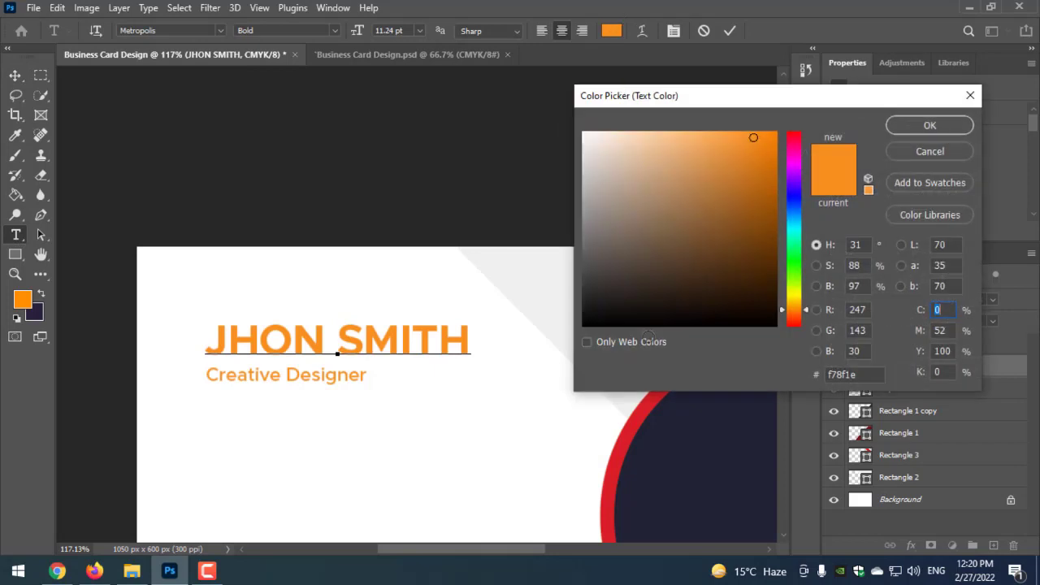
click(613, 488)
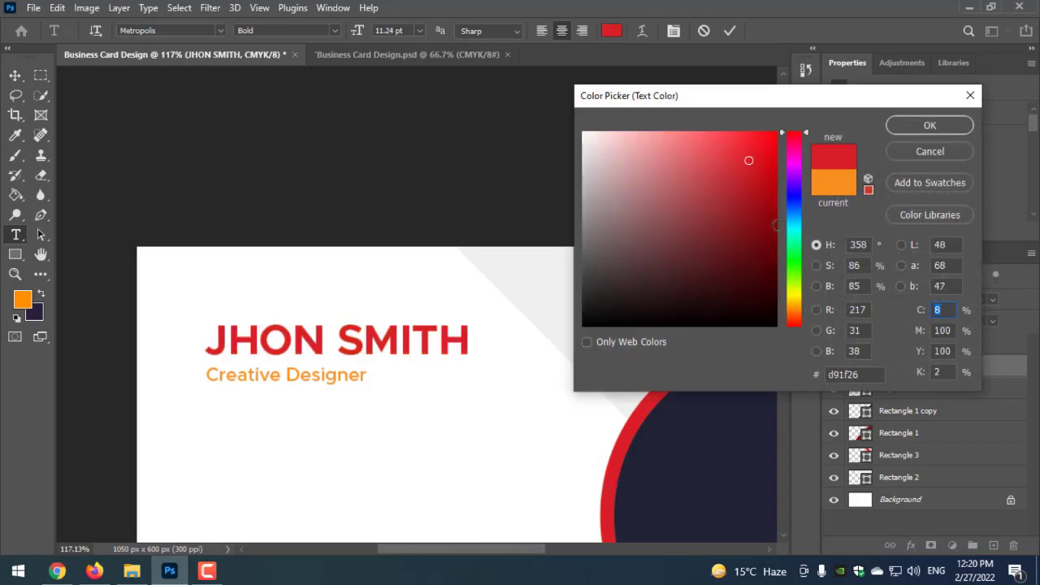
click(927, 126)
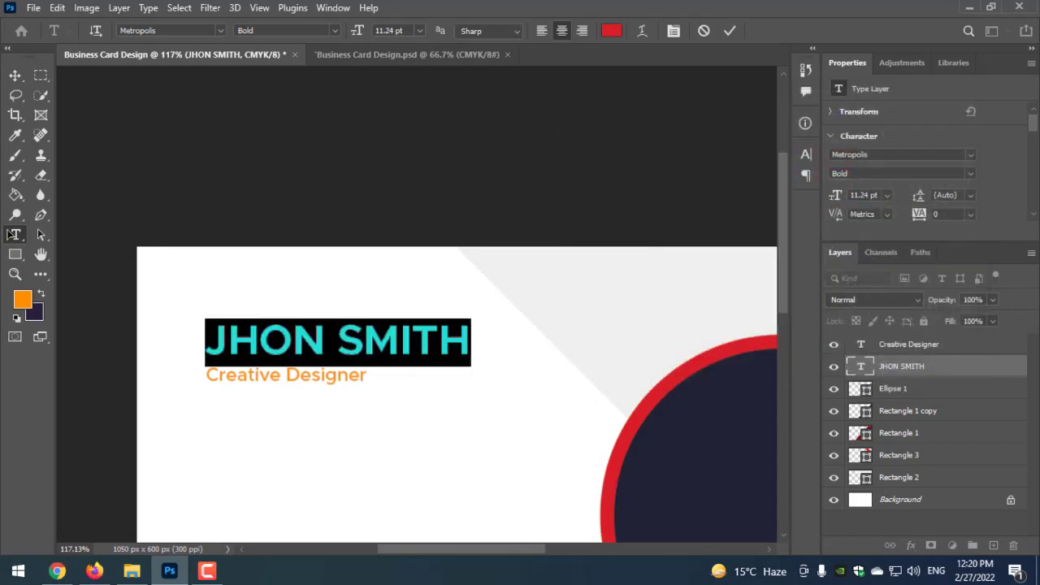
click(14, 74)
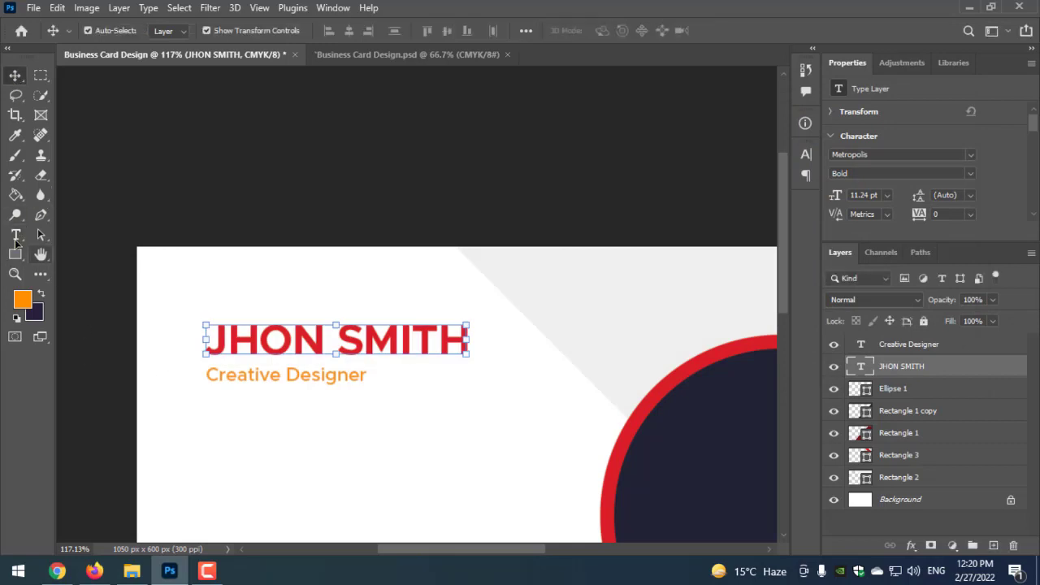
key(t)
triple_click(275, 375)
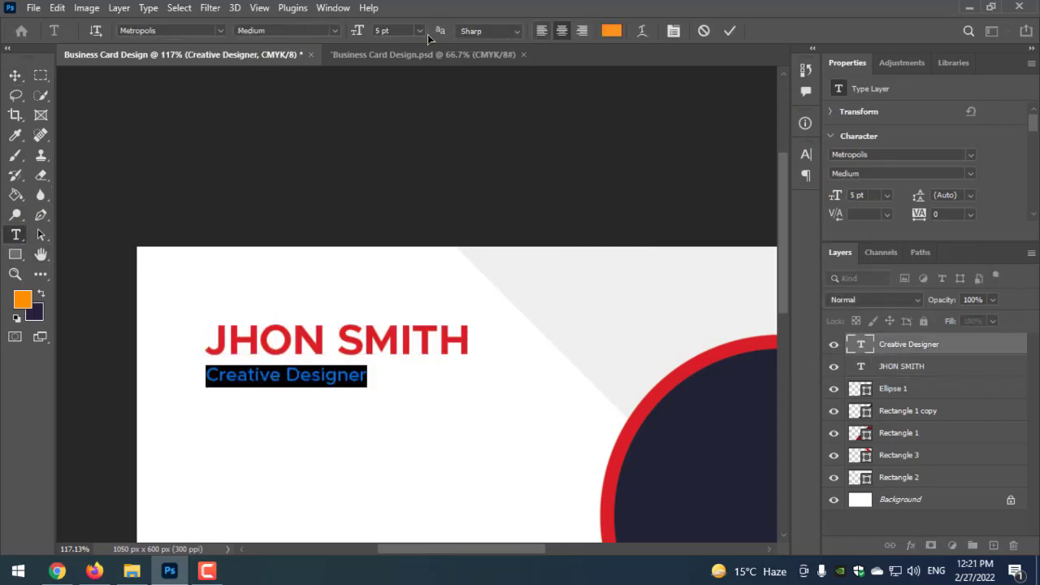
- Shrink the Creative Designer subtitle to 4 pt and make it all caps
drag(363, 37, 362, 35)
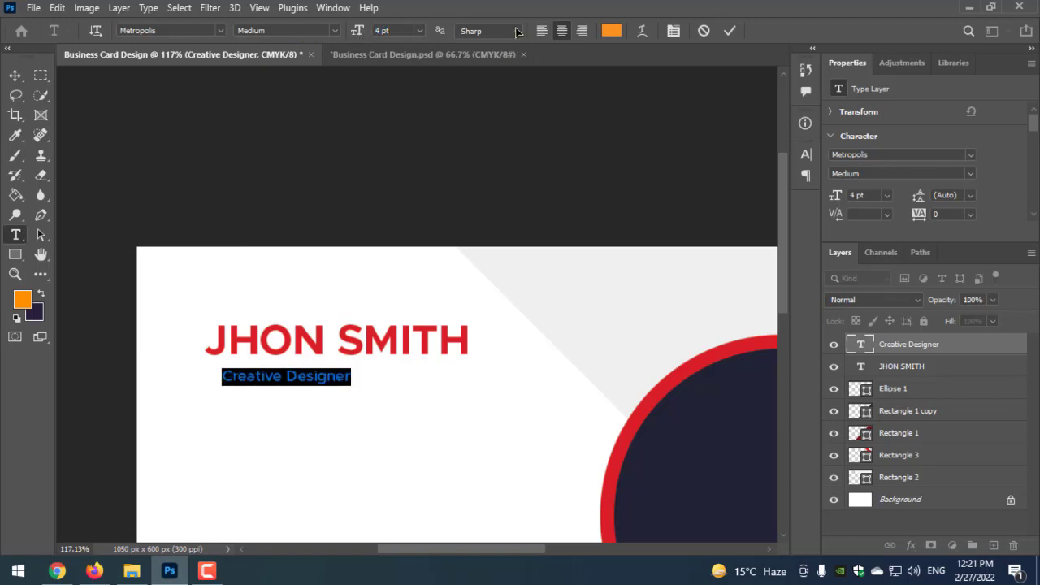
click(674, 31)
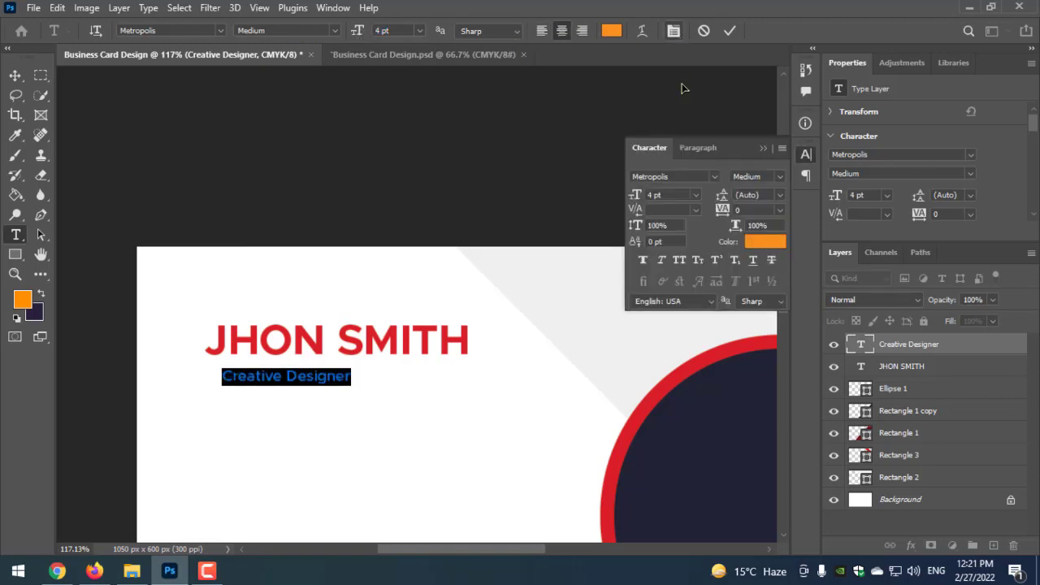
click(679, 260)
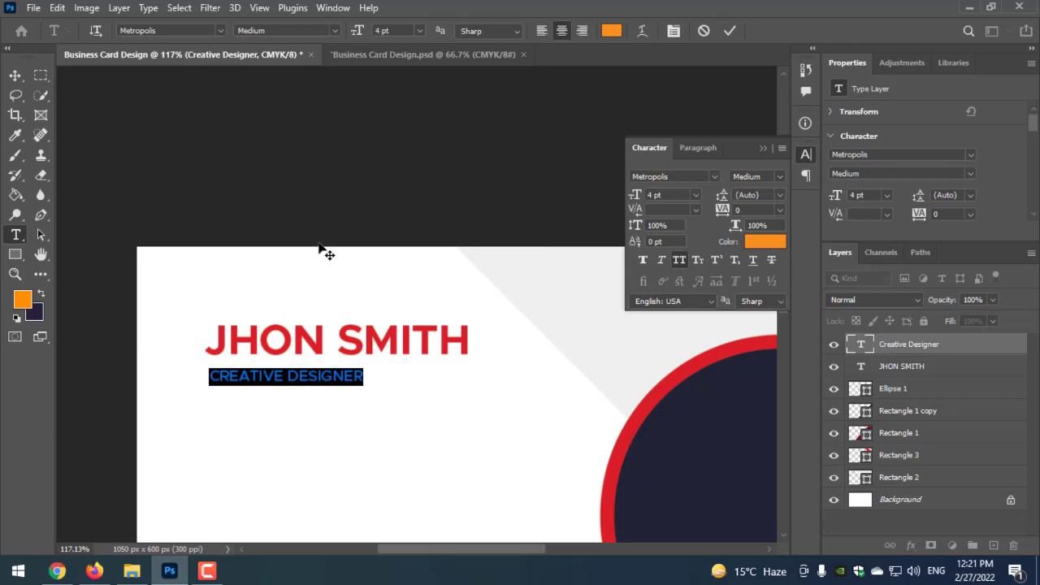
click(15, 75)
click(233, 156)
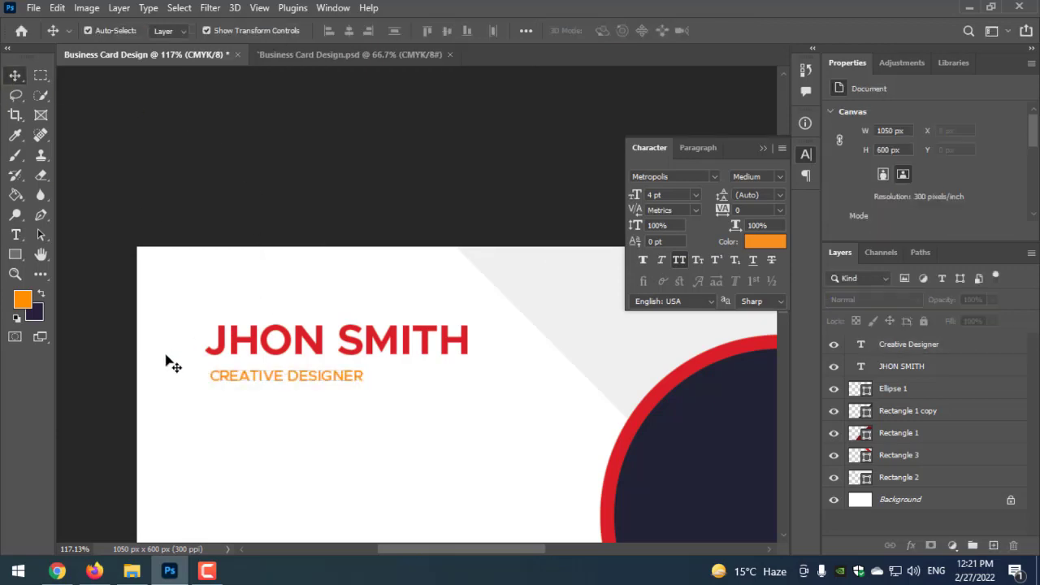
- Colour the whole CREATIVE DESIGNER line black
scroll(260, 422, up, 2)
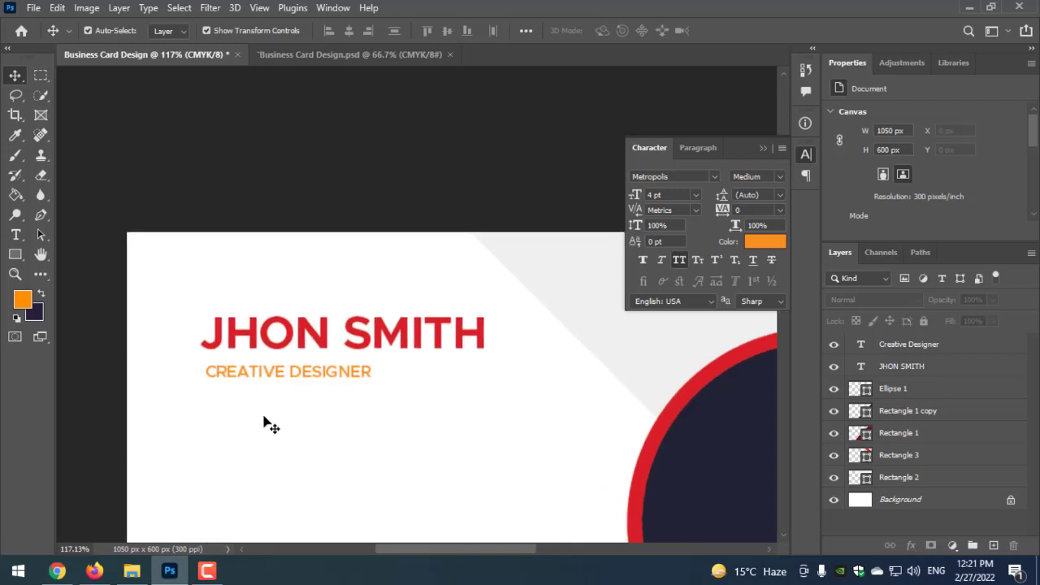
click(15, 234)
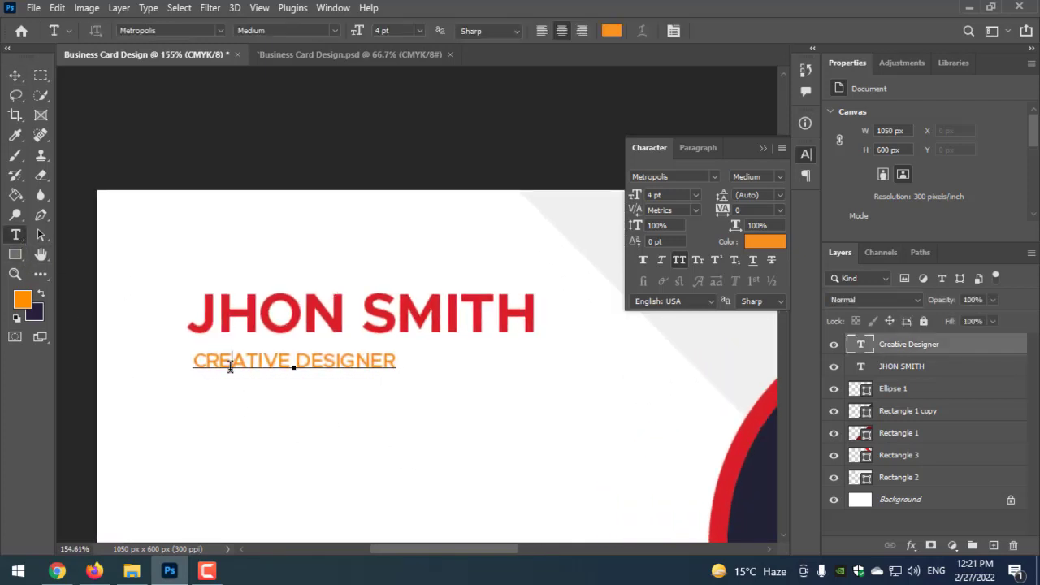
triple_click(230, 365)
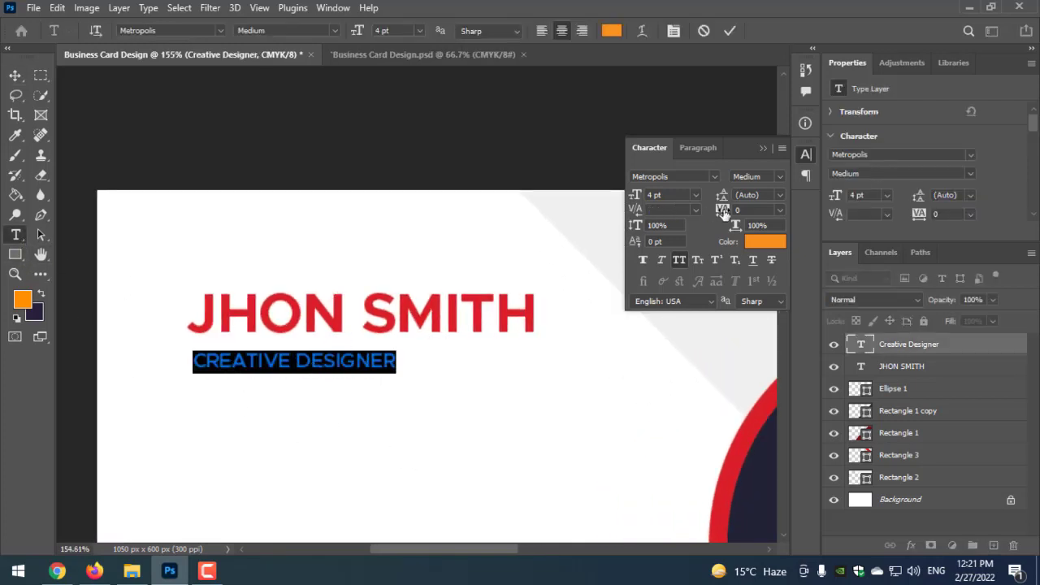
click(765, 241)
drag(666, 297, 504, 369)
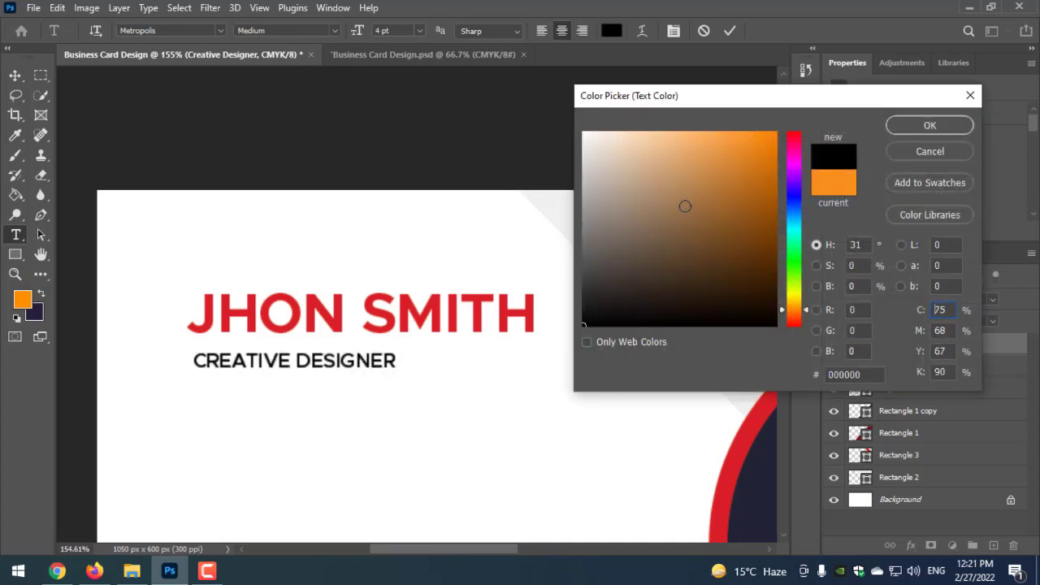
click(921, 129)
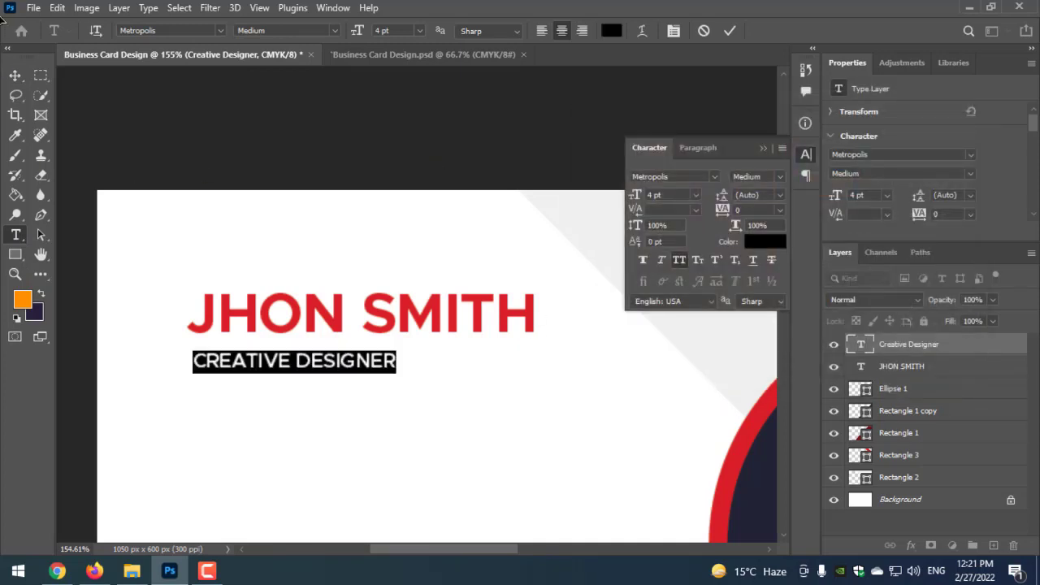
- Move CREATIVE DESIGNER left under the name and set its font style to Regular
click(15, 74)
mouse_move(336, 362)
mouse_down()
mouse_move(325, 360)
mouse_move(378, 379)
mouse_move(329, 360)
mouse_up()
click(779, 177)
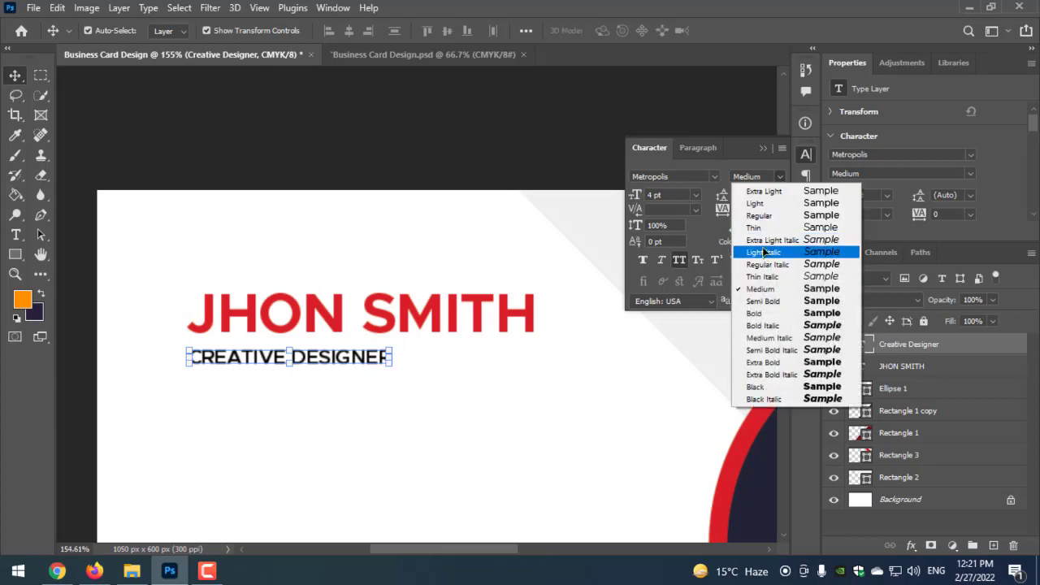
click(764, 216)
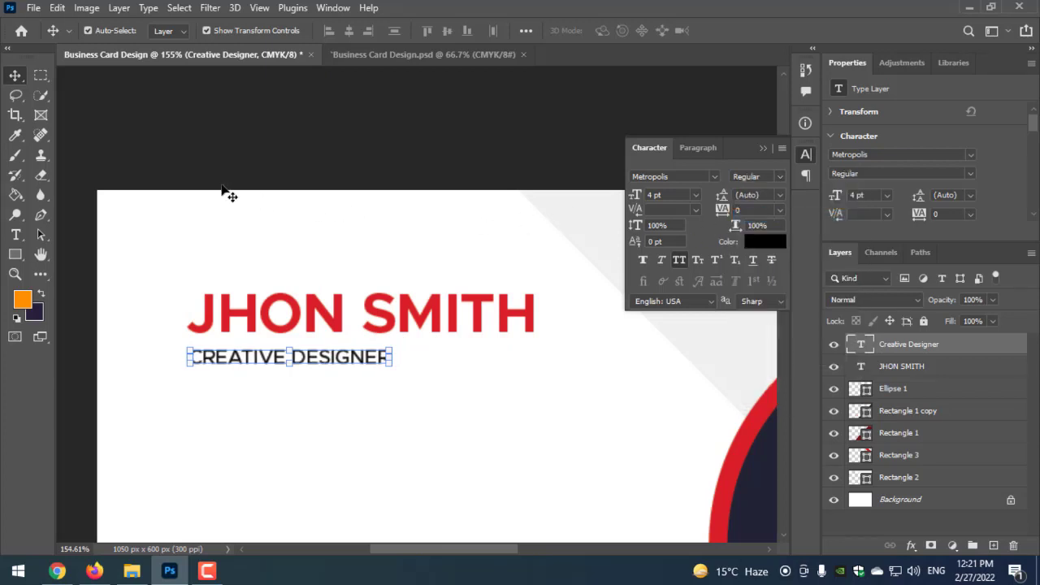
click(154, 122)
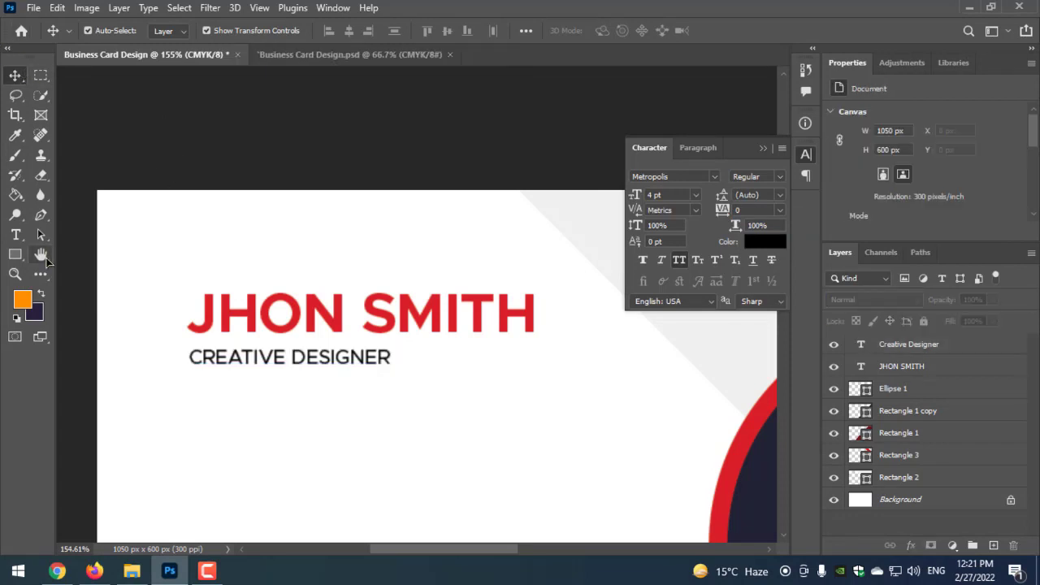
- Colour the word SMITH dark navy #202234, leaving JHON red
click(15, 239)
drag(540, 316, 363, 317)
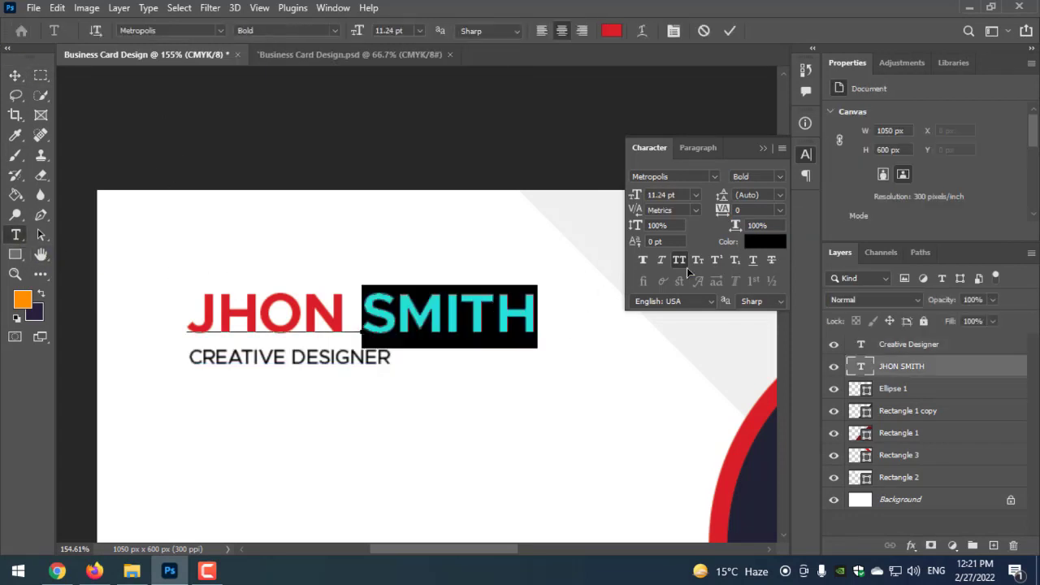
click(764, 239)
text(202234)
key(Tab)
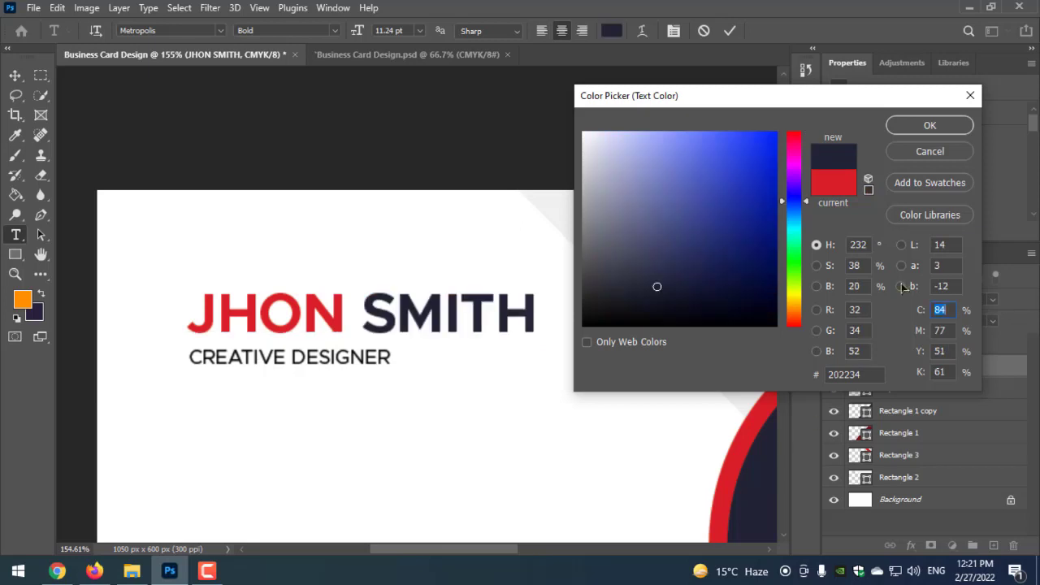
click(930, 125)
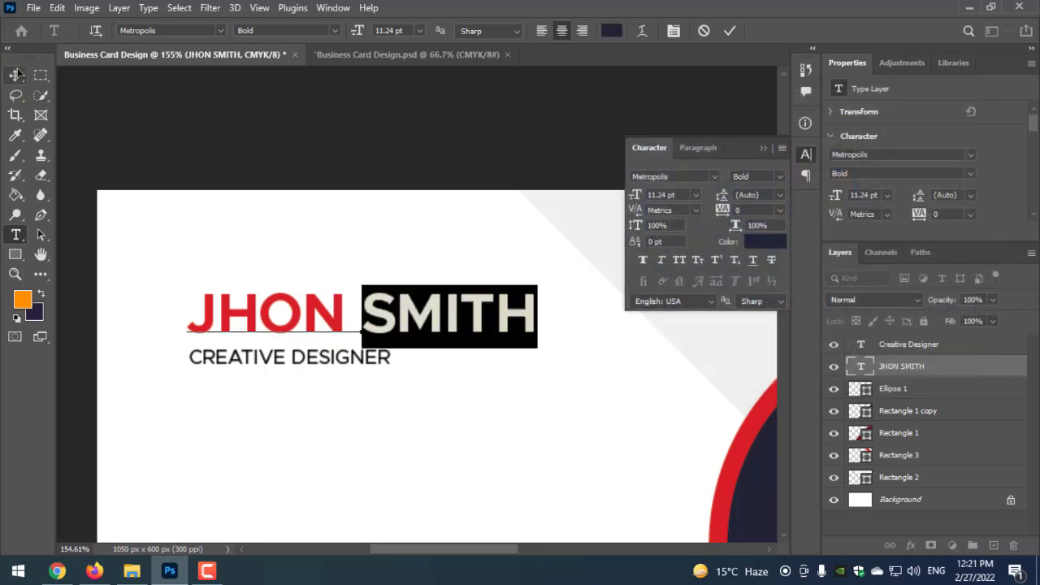
- Nudge CREATIVE DESIGNER slightly up and left under the name
click(15, 75)
click(219, 142)
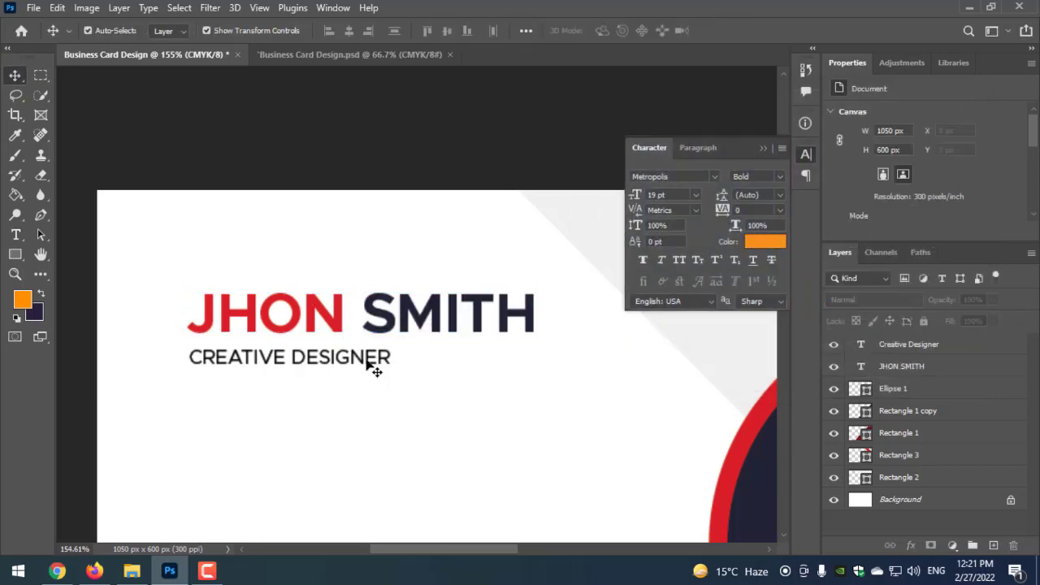
mouse_move(370, 365)
mouse_down()
mouse_move(360, 353)
mouse_move(360, 363)
mouse_up()
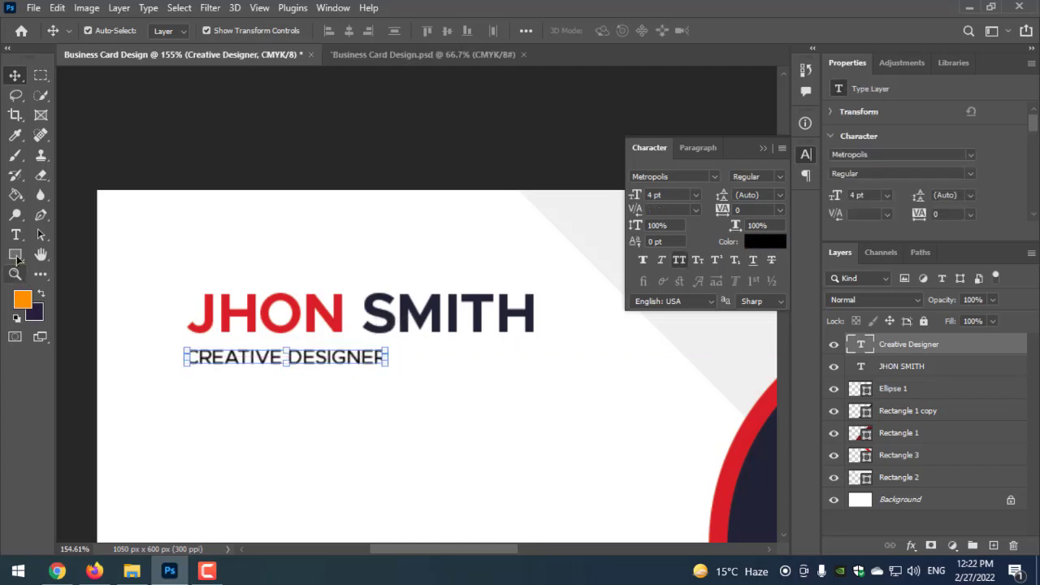
- Replace the first name JHON with ANDREW
key(t)
click(342, 318)
drag(342, 318, 189, 307)
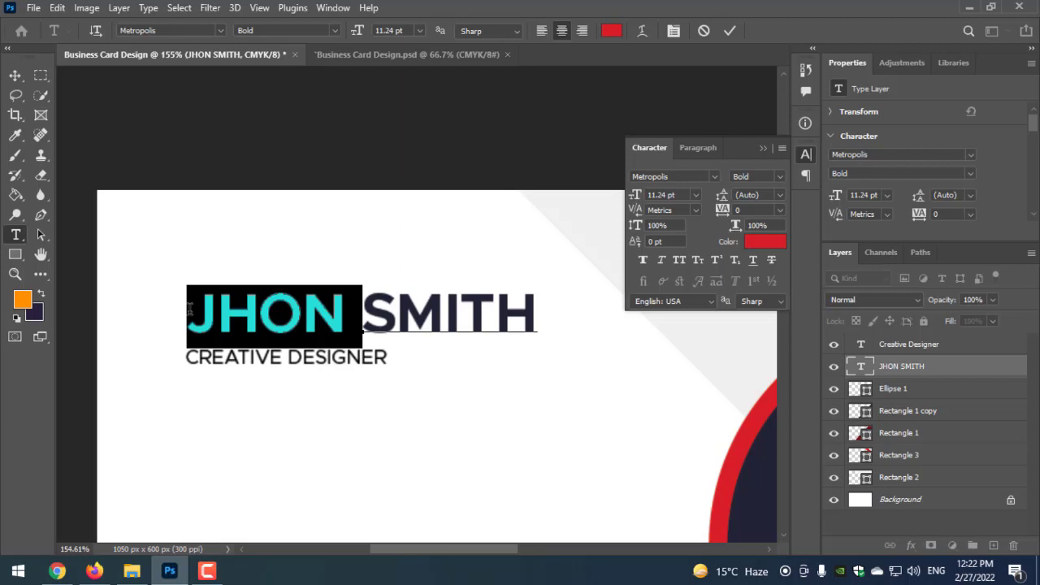
text(A)
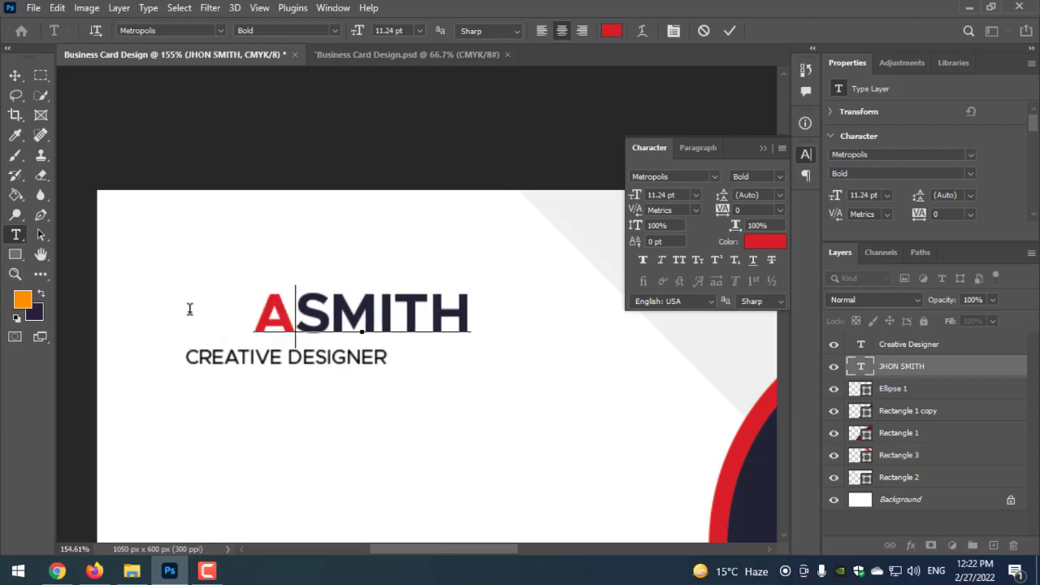
text(NDREW)
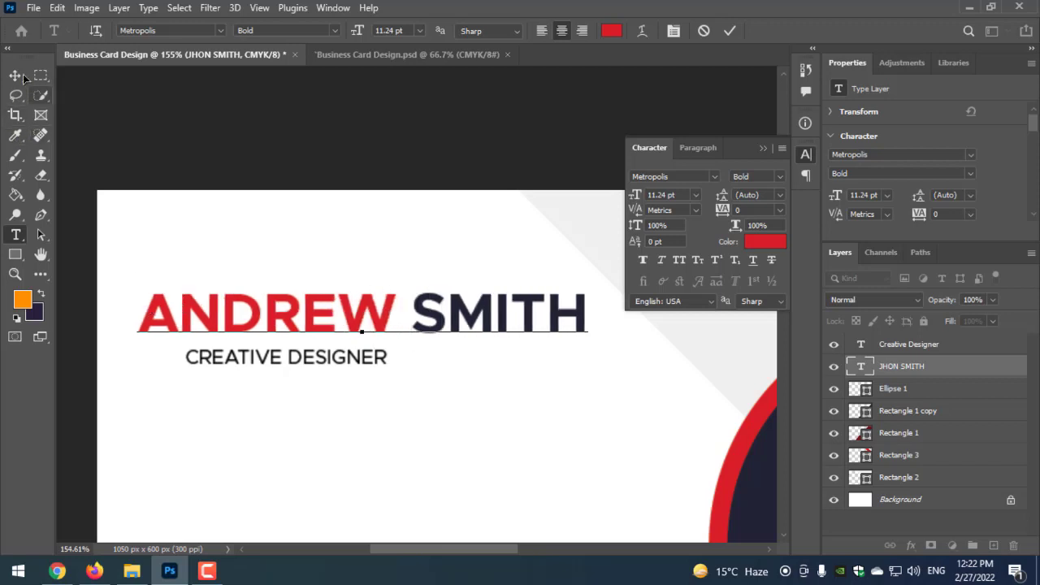
key(ctrl)
- Align the name with the subtitle's left edge and narrow it to about 78% width
drag(324, 345, 371, 328)
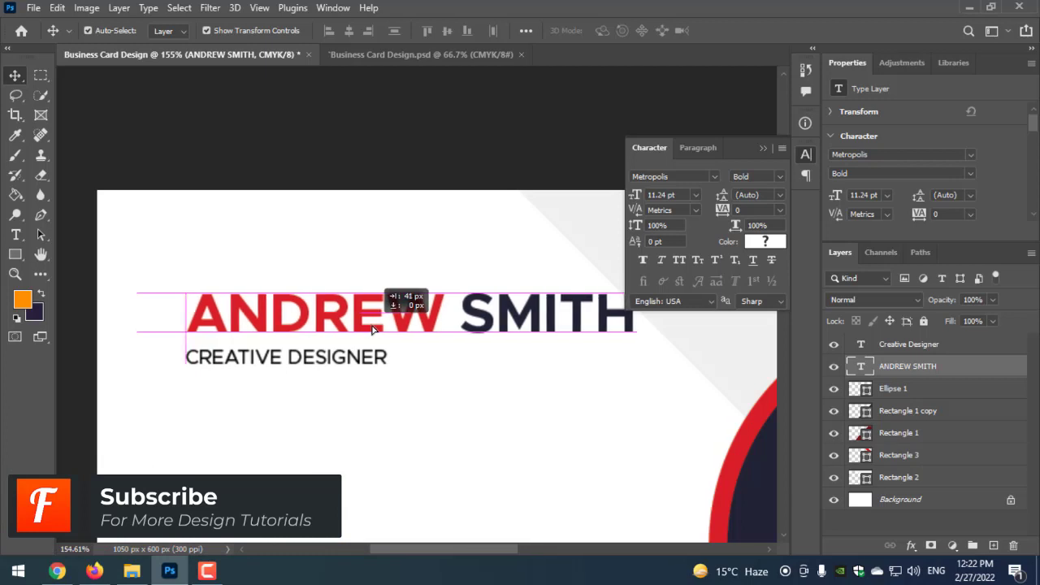
key(ctrl+t)
mouse_move(635, 315)
mouse_down()
mouse_move(611, 342)
mouse_move(529, 320)
mouse_up()
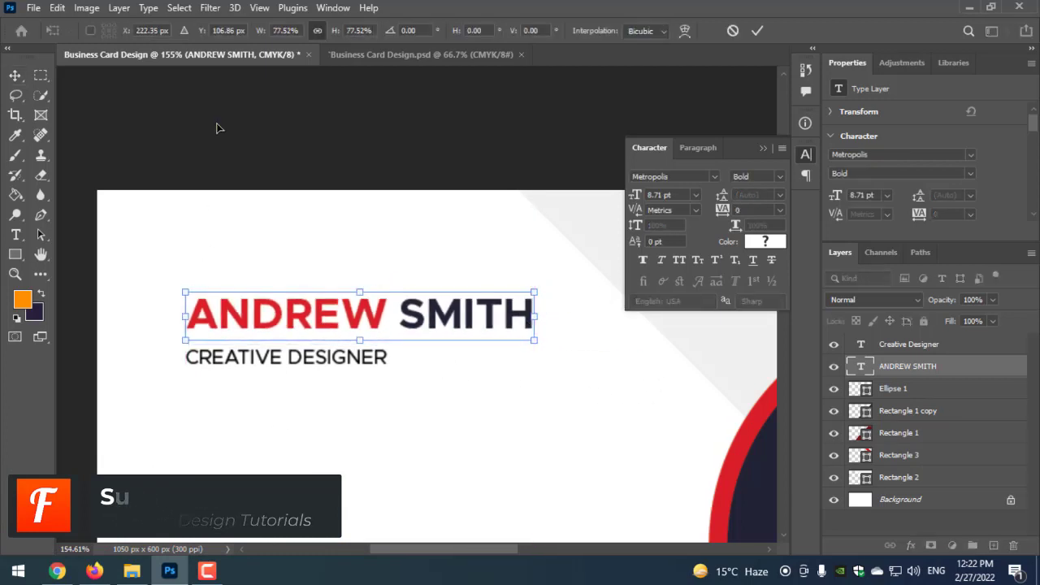
key(Return)
drag(255, 327, 254, 332)
- Return Creative Designer to normal case and enlarge it toward the name's width
click(327, 368)
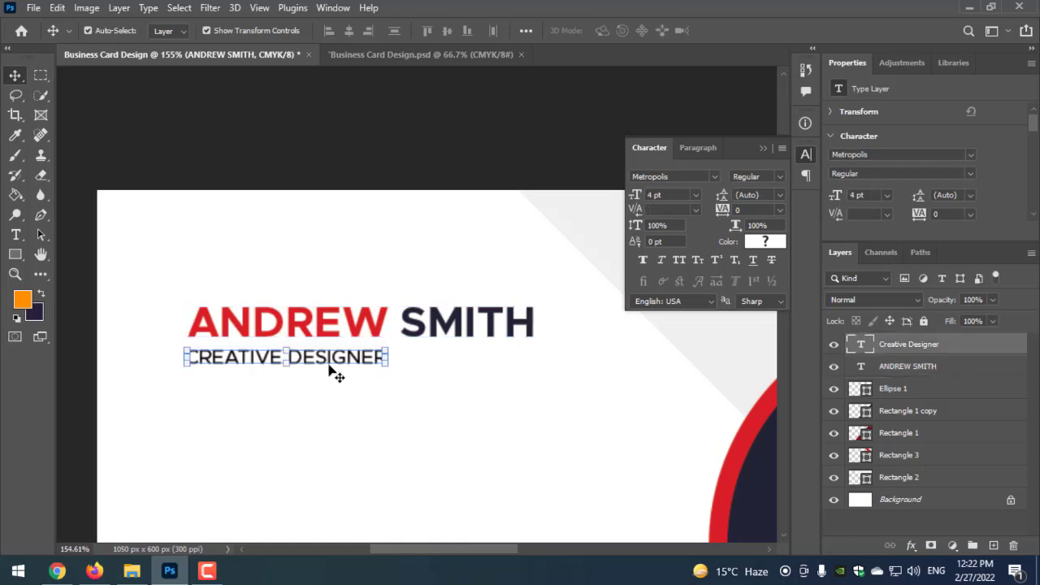
drag(391, 361, 381, 358)
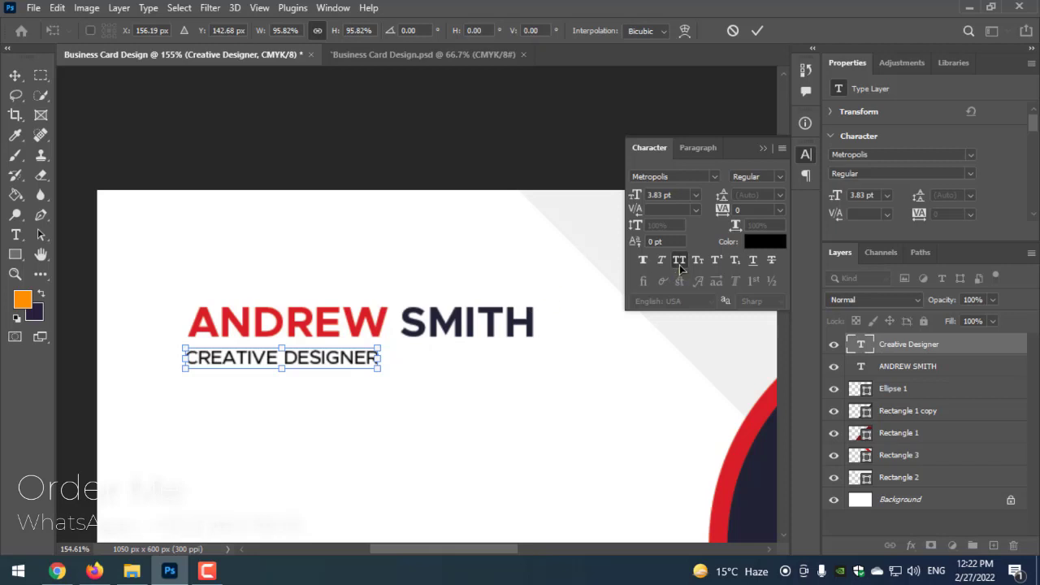
key(Return)
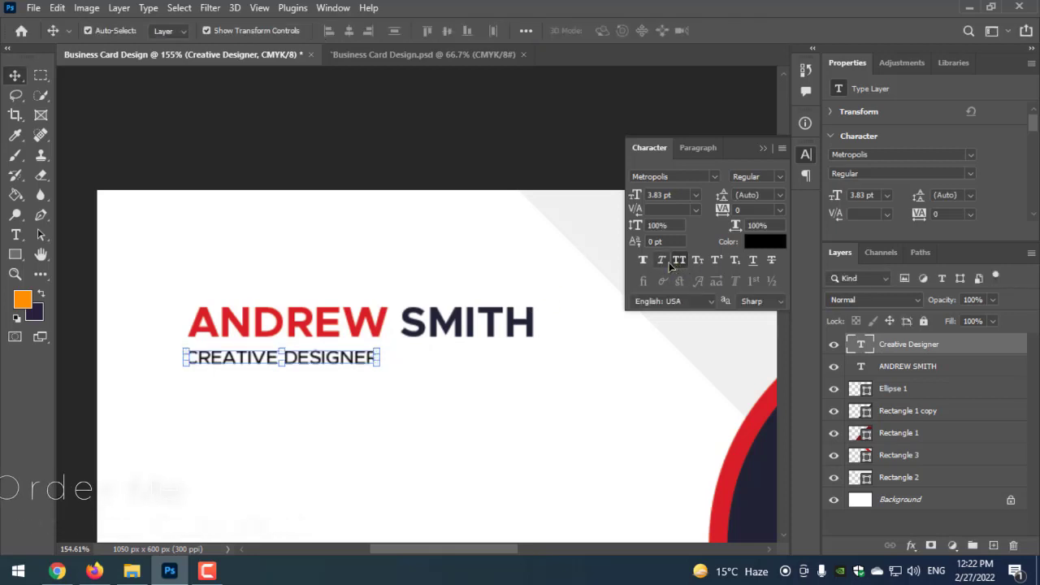
click(678, 260)
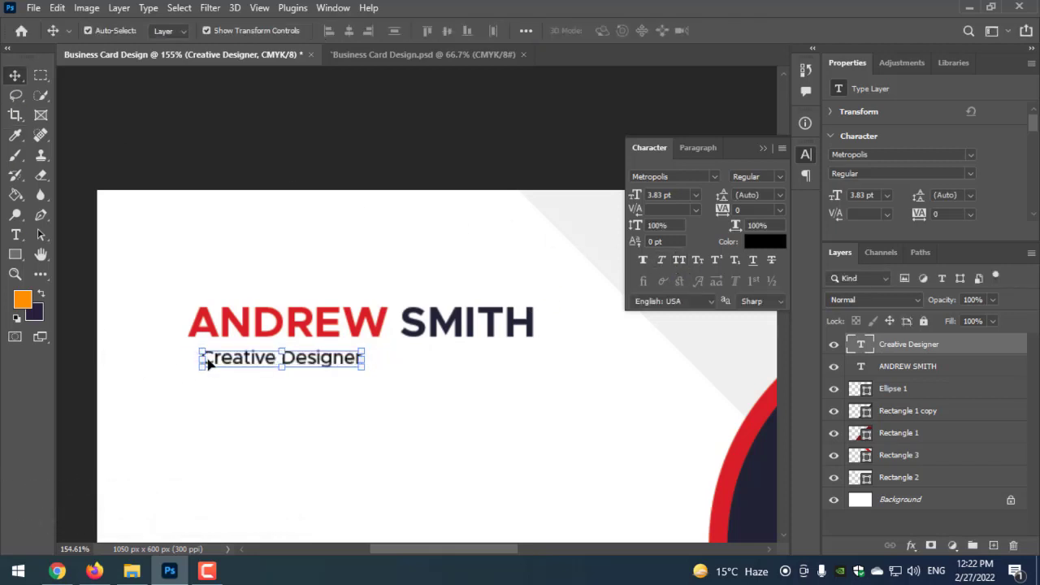
drag(197, 357, 186, 358)
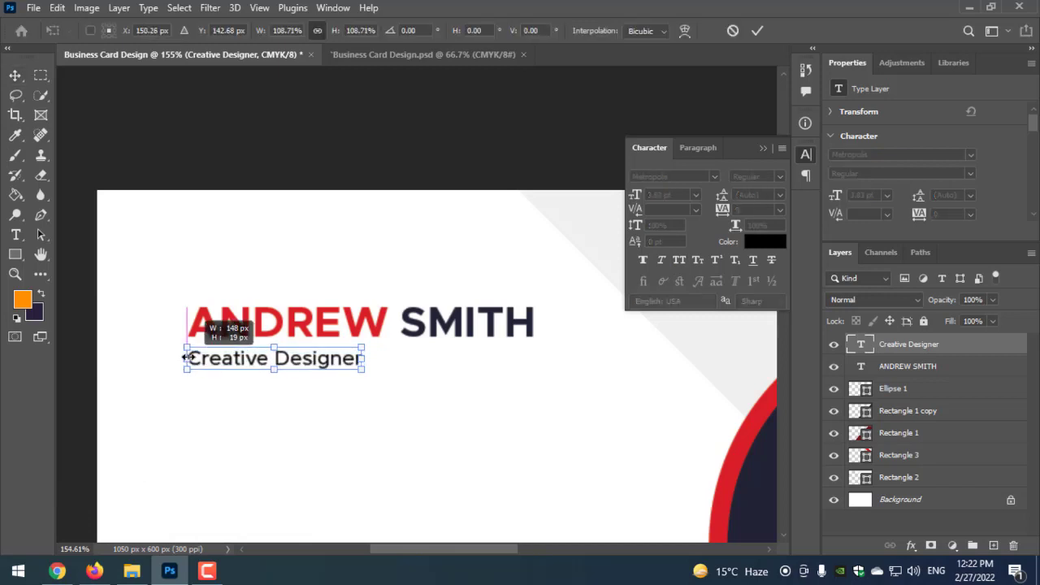
drag(366, 358, 376, 350)
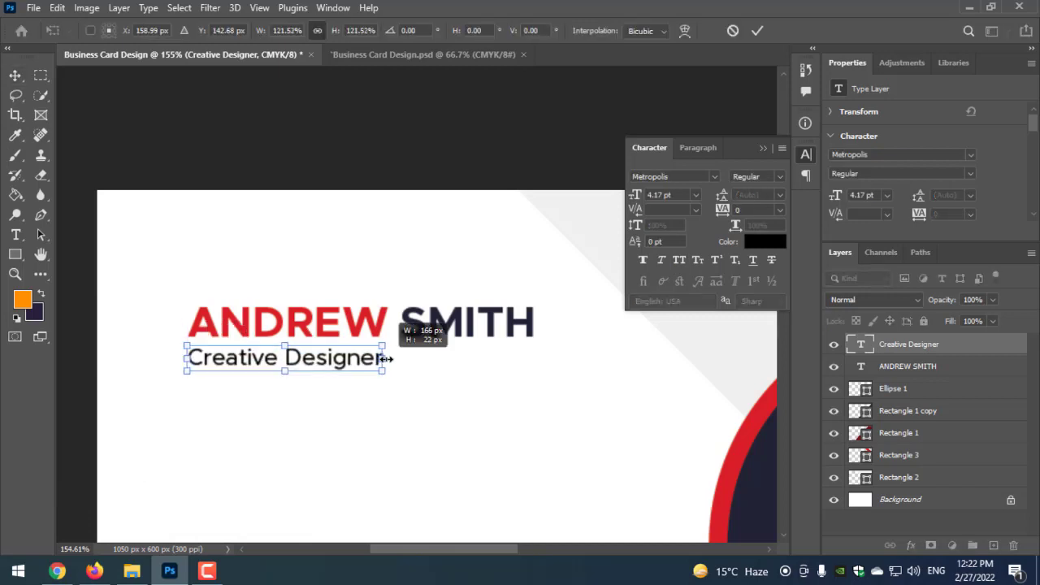
key(Return)
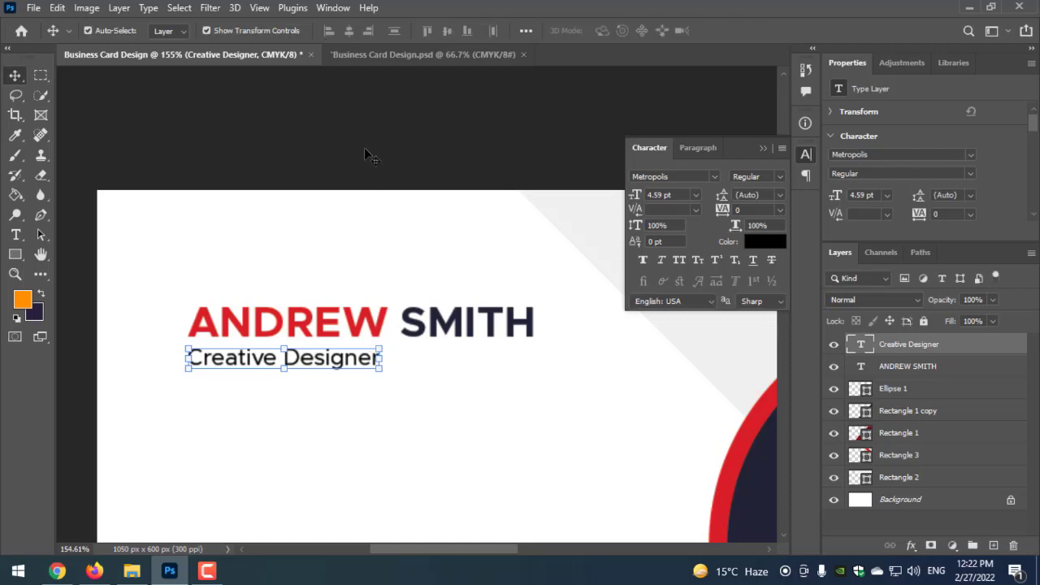
click(364, 146)
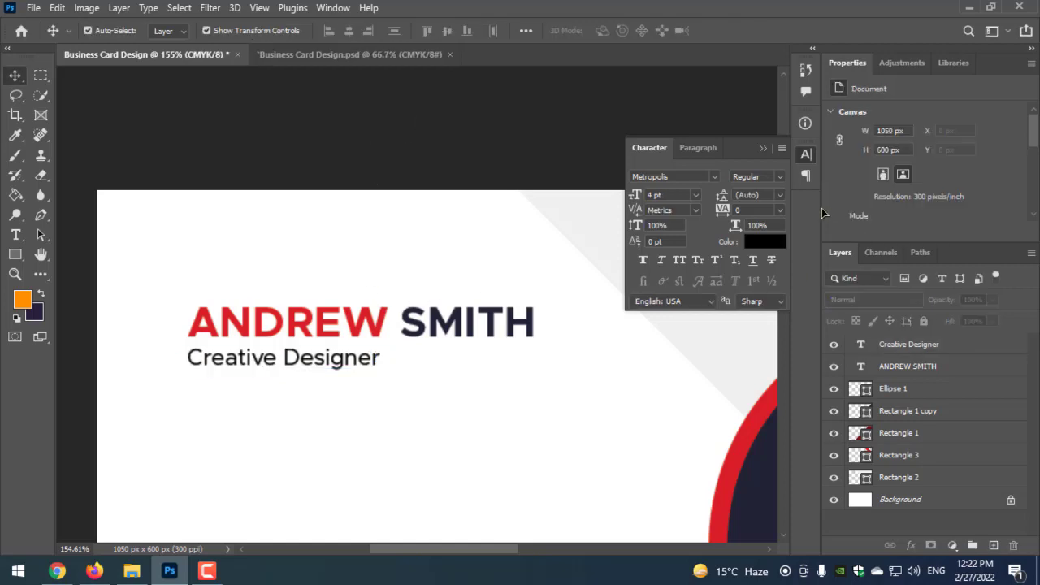
- Set the Creative Designer subtitle to Metropolis Light weight
click(780, 177)
click(767, 207)
click(313, 364)
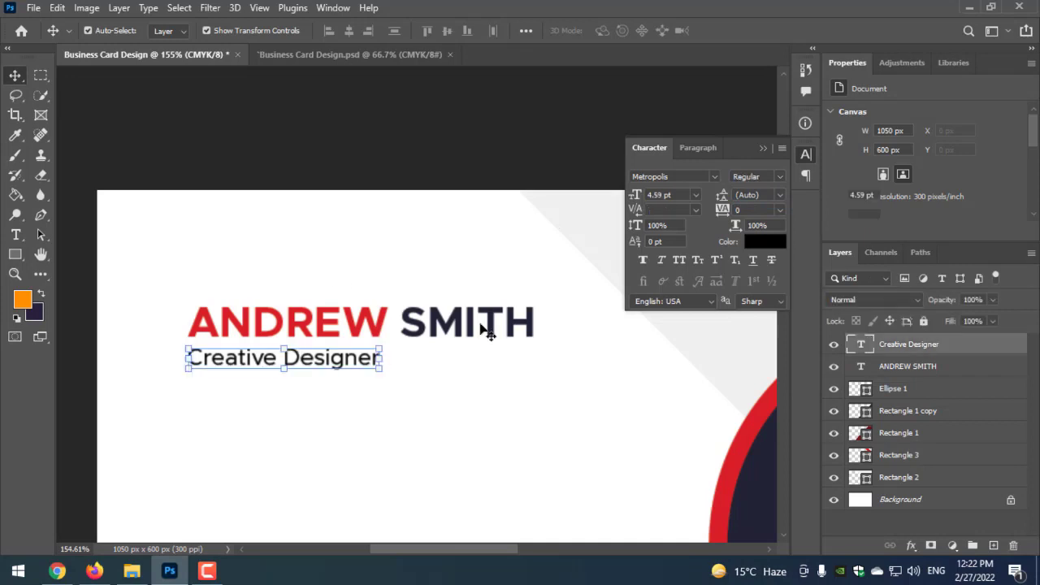
click(778, 177)
click(765, 204)
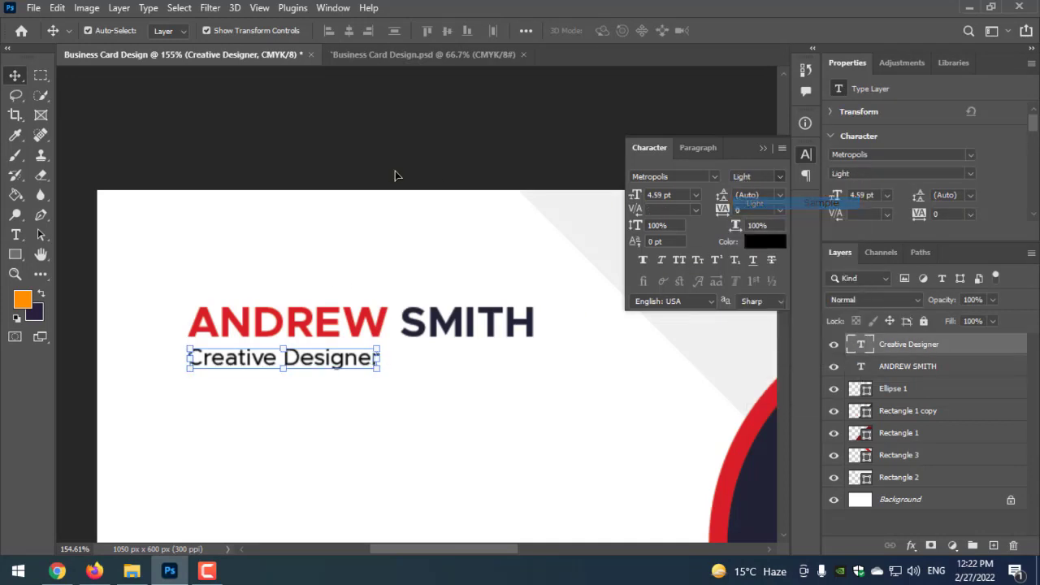
click(252, 371)
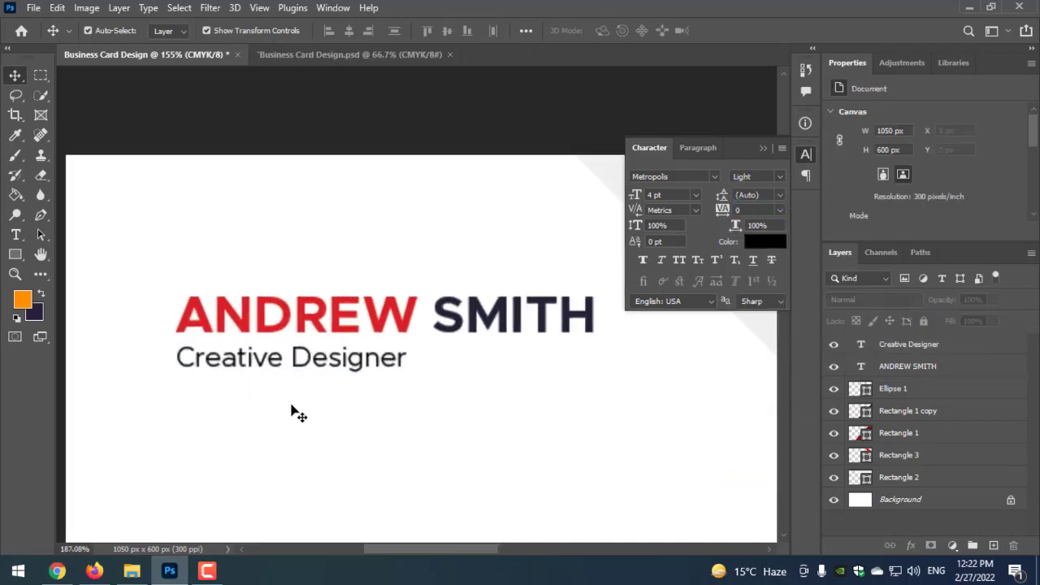
drag(251, 372, 372, 360)
- Colour the subtitle dark grey #464646
click(751, 249)
drag(607, 220, 504, 274)
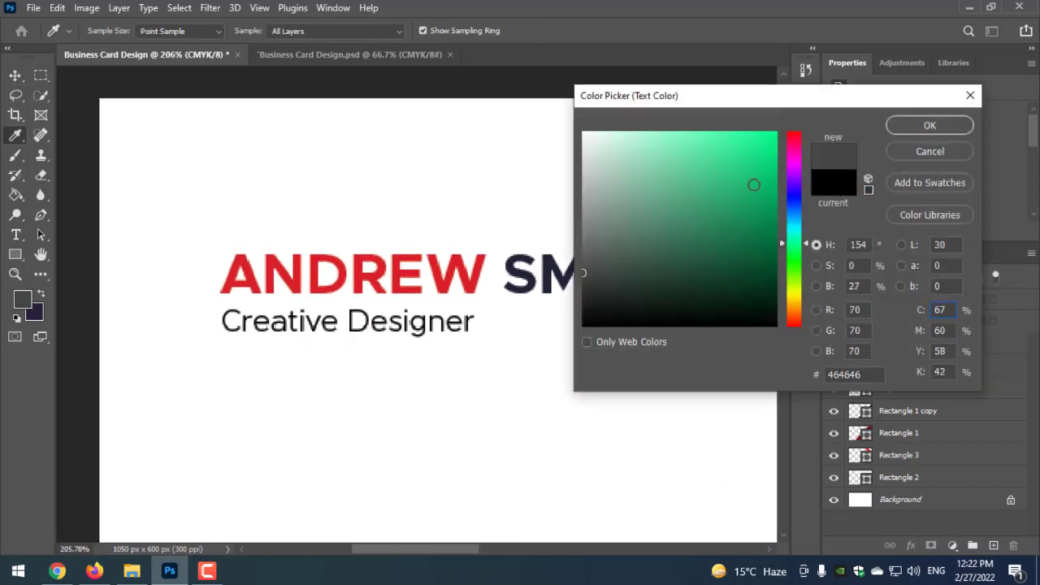
click(892, 128)
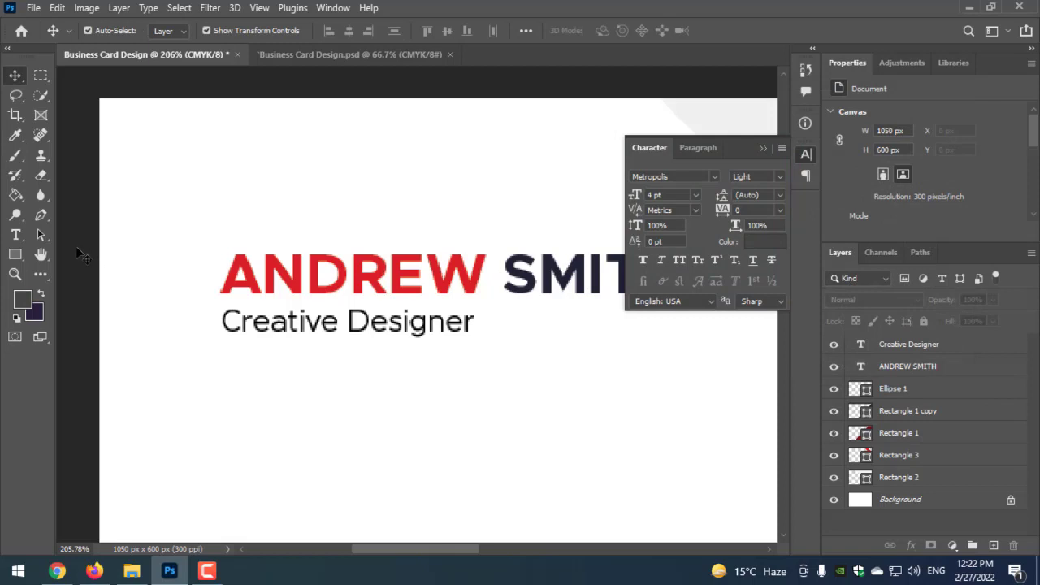
scroll(81, 254, down, 5)
- Draw a short horizontal line below the subtitle, sampling the circle ring's red
drag(314, 290, 238, 287)
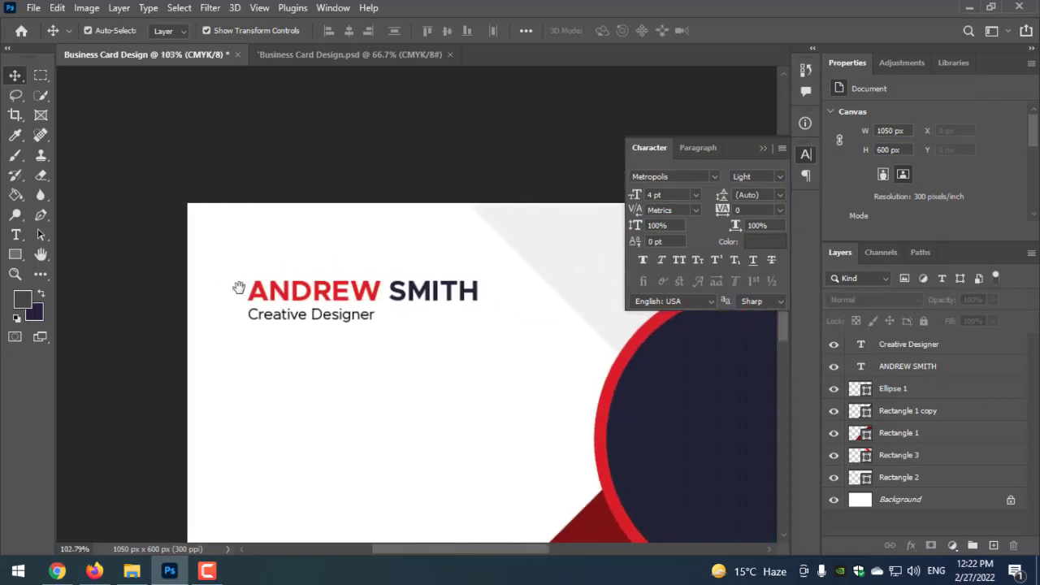
right_click(27, 255)
click(81, 313)
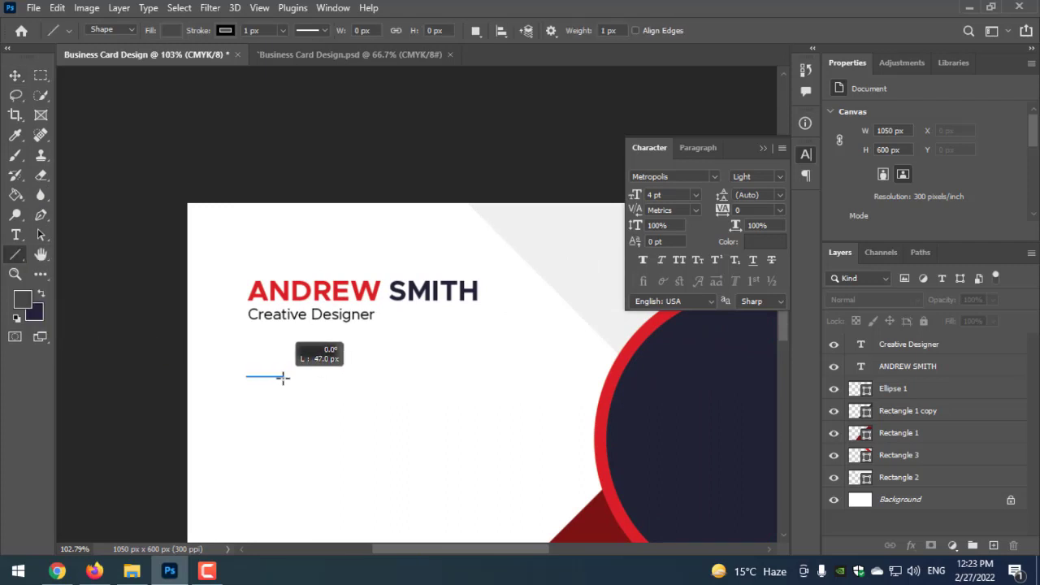
drag(275, 377, 286, 376)
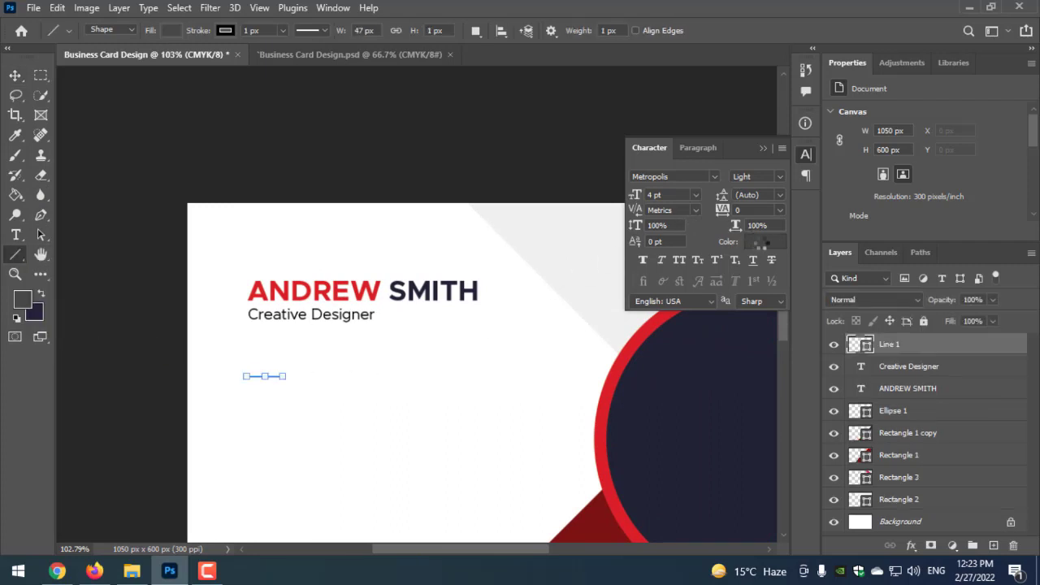
click(764, 242)
click(601, 433)
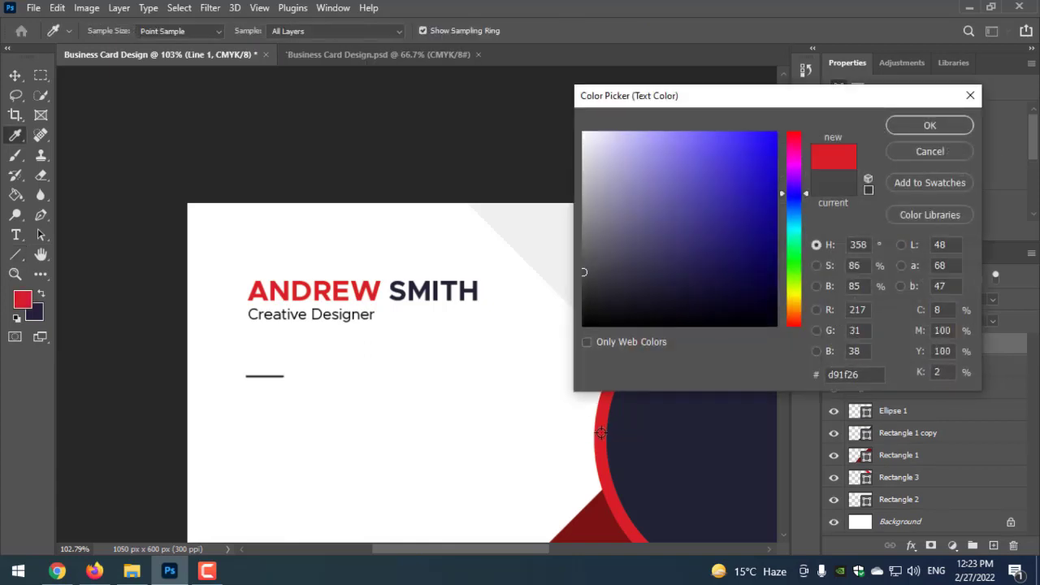
click(930, 126)
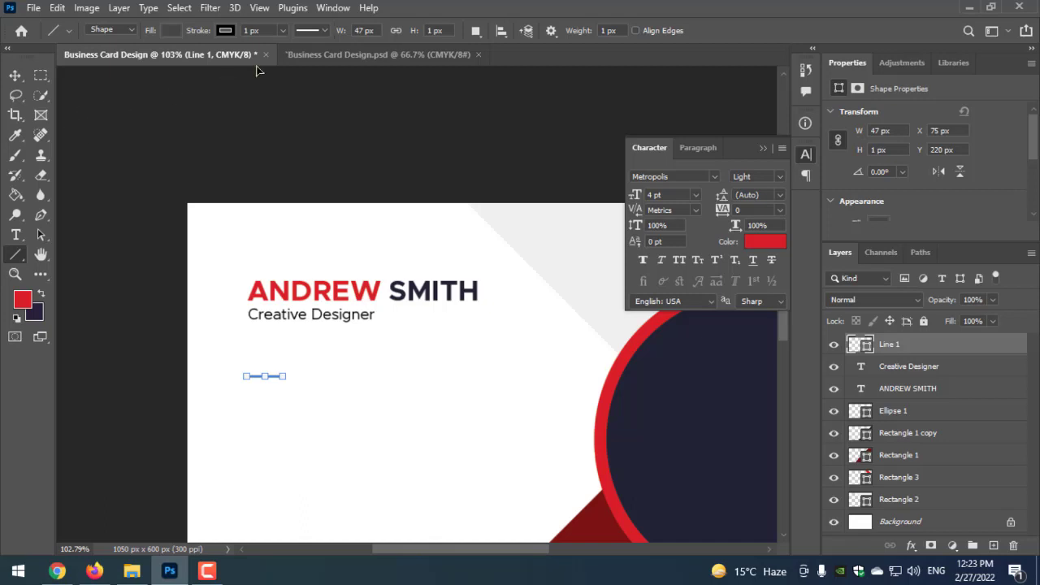
- Give the line a red stroke 7.41 px thick
click(226, 30)
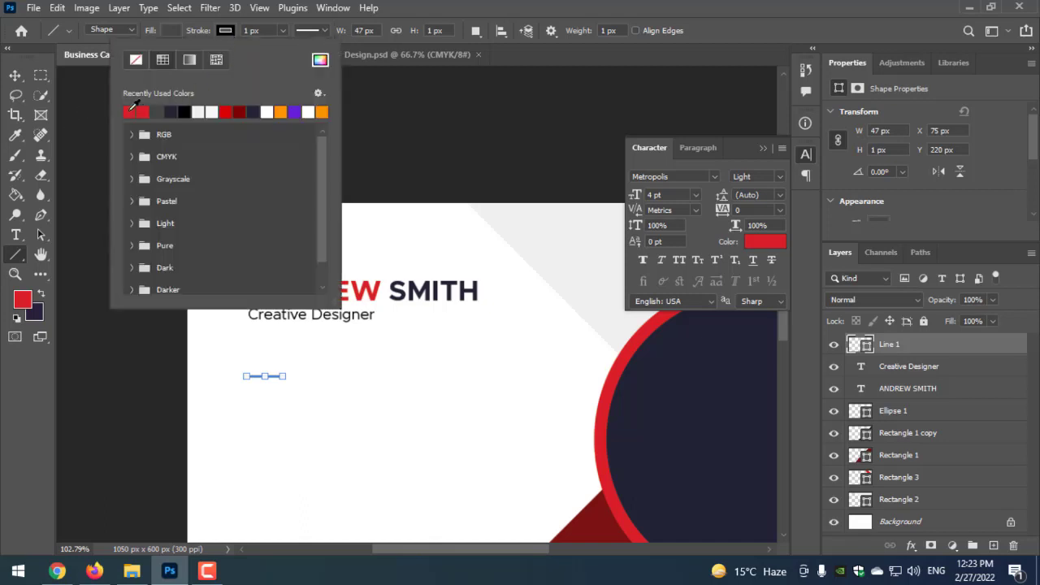
click(234, 111)
click(498, 6)
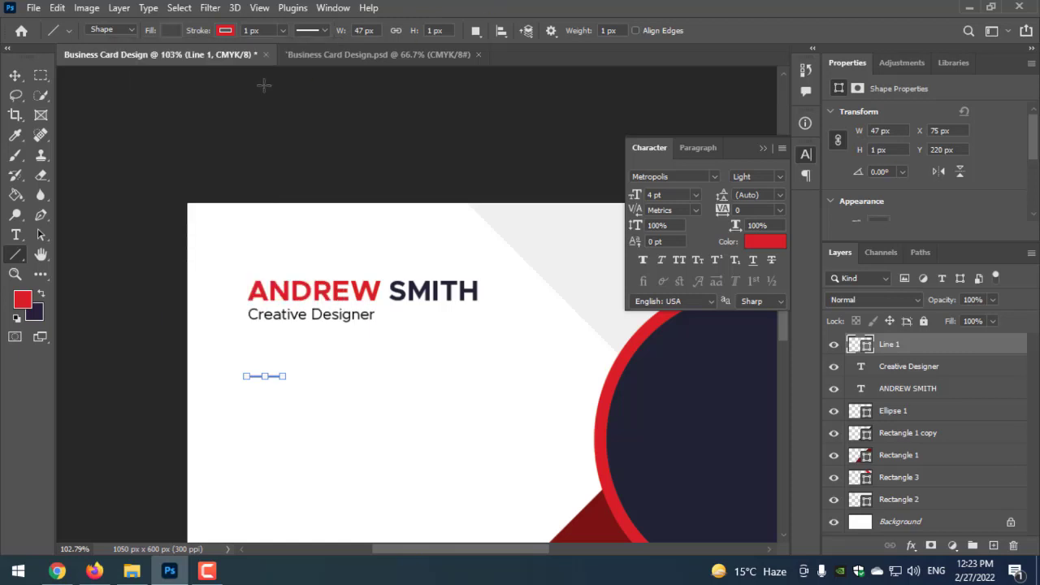
click(281, 31)
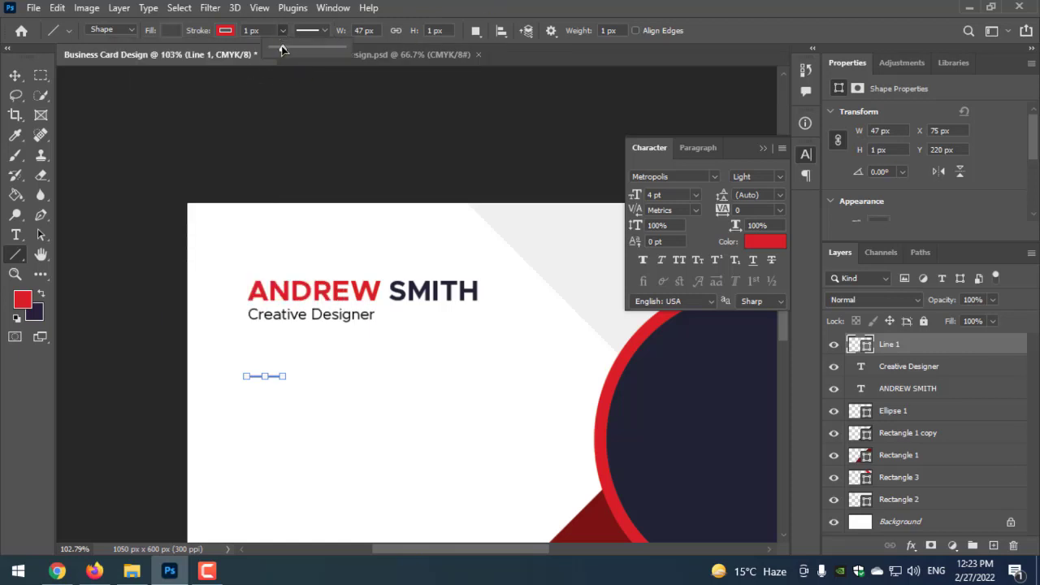
drag(282, 50, 284, 50)
- Move the red line up to sit just beneath Creative Designer
click(15, 75)
click(209, 373)
click(261, 377)
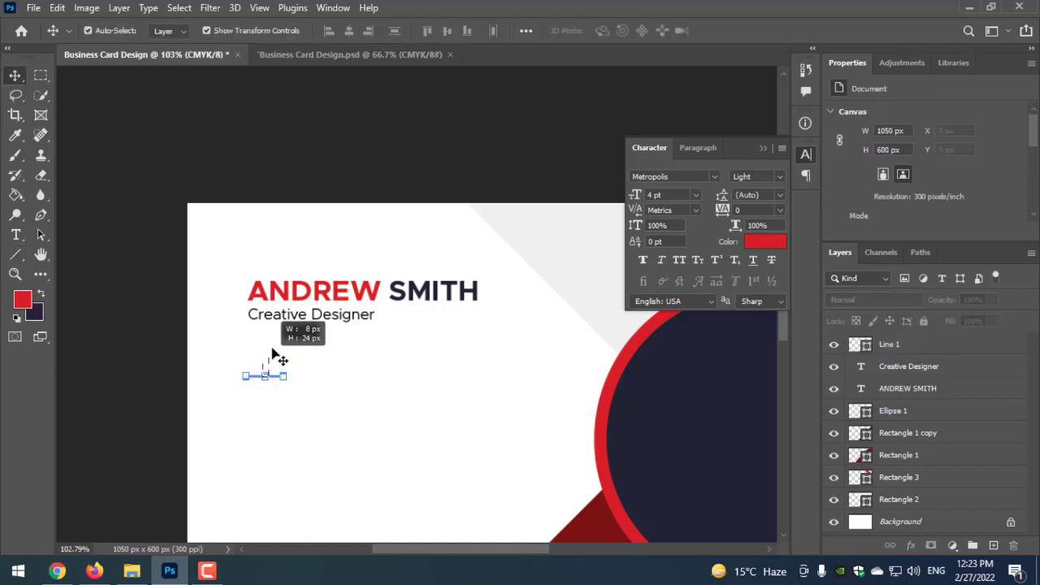
click(131, 371)
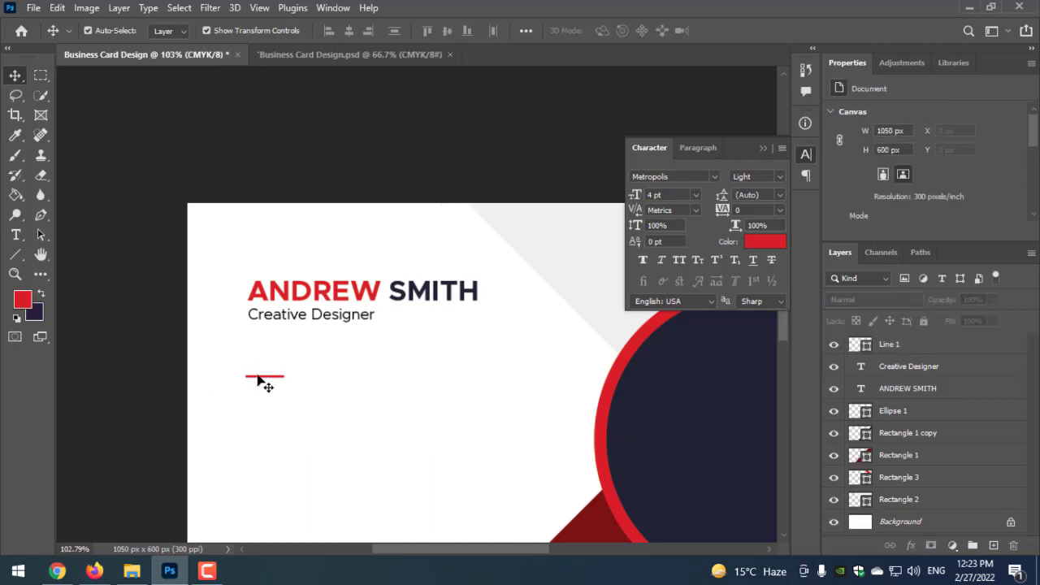
drag(258, 379, 264, 337)
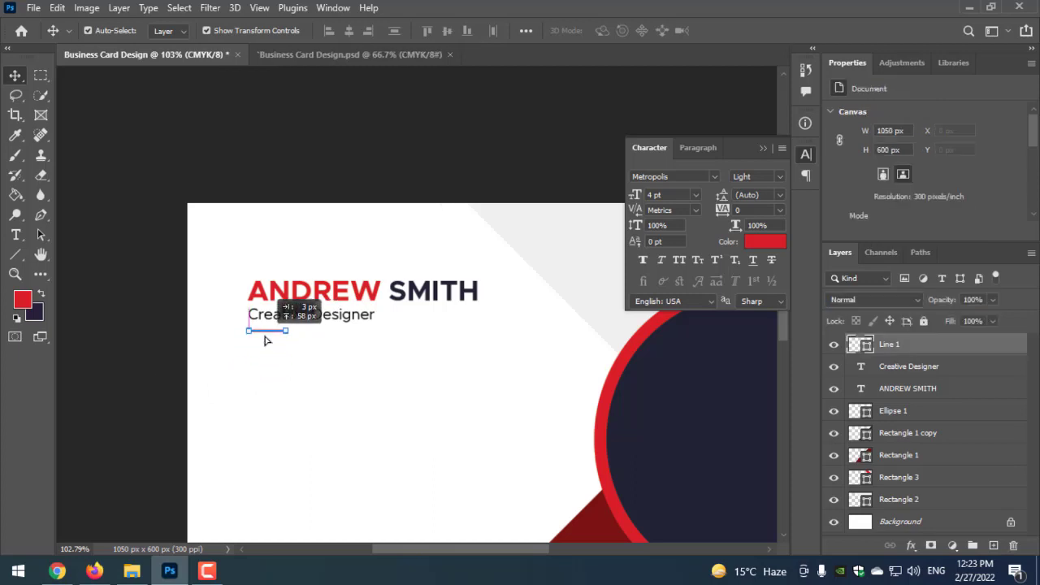
drag(264, 339, 262, 338)
click(154, 333)
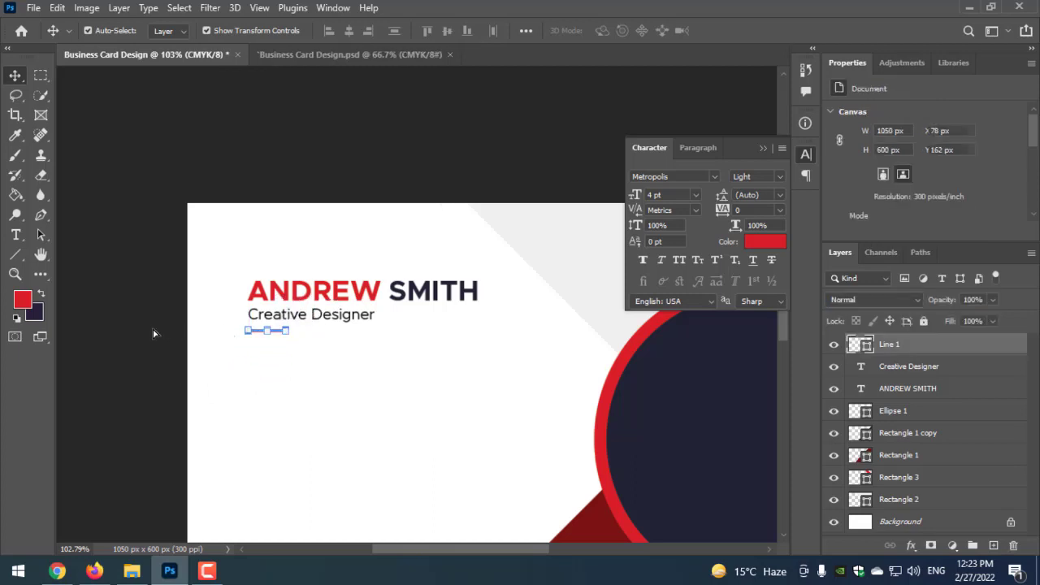
scroll(154, 333, down, 2)
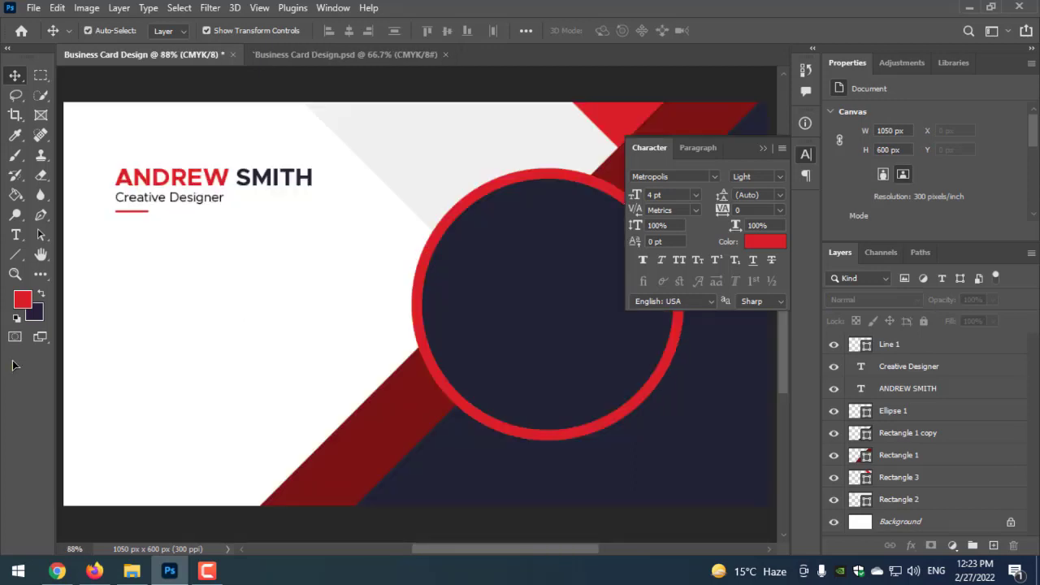
scroll(255, 325, up, 2)
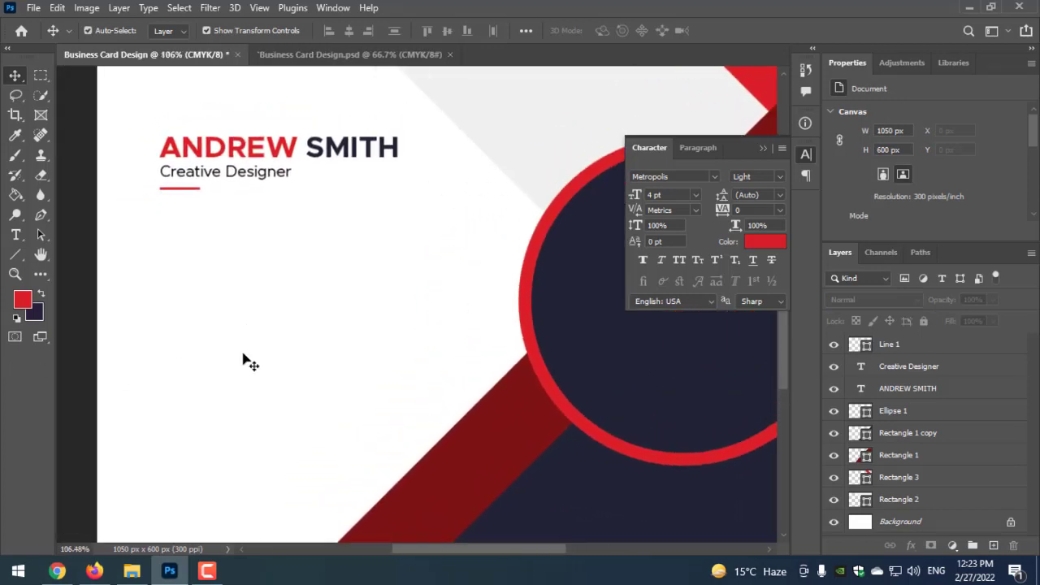
click(932, 366)
- Scale the name, subtitle and red line together to about 119.7% and nudge them into place
key(alt+bracketright)
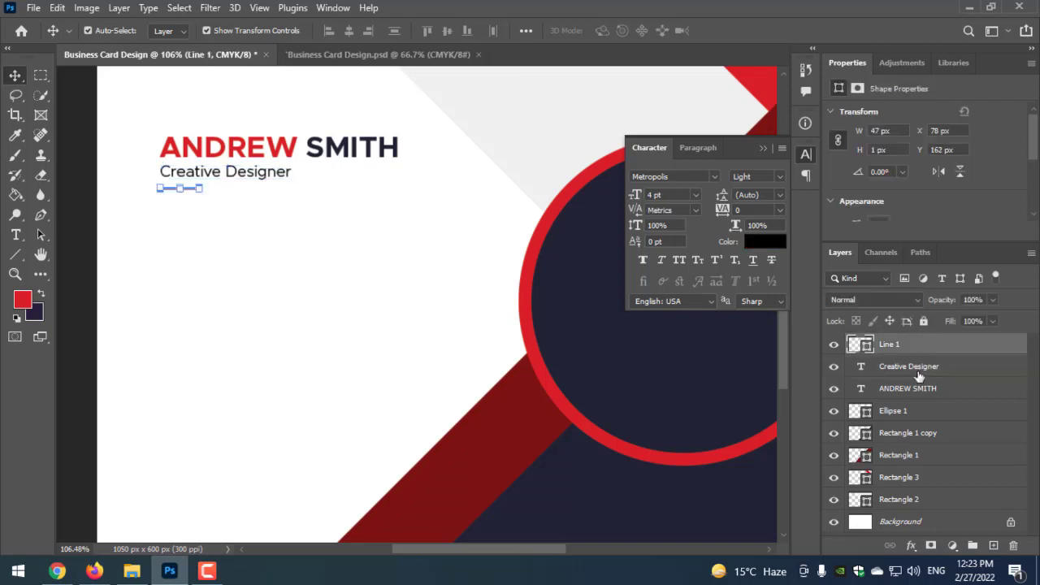
shift+click(919, 390)
drag(397, 189, 448, 207)
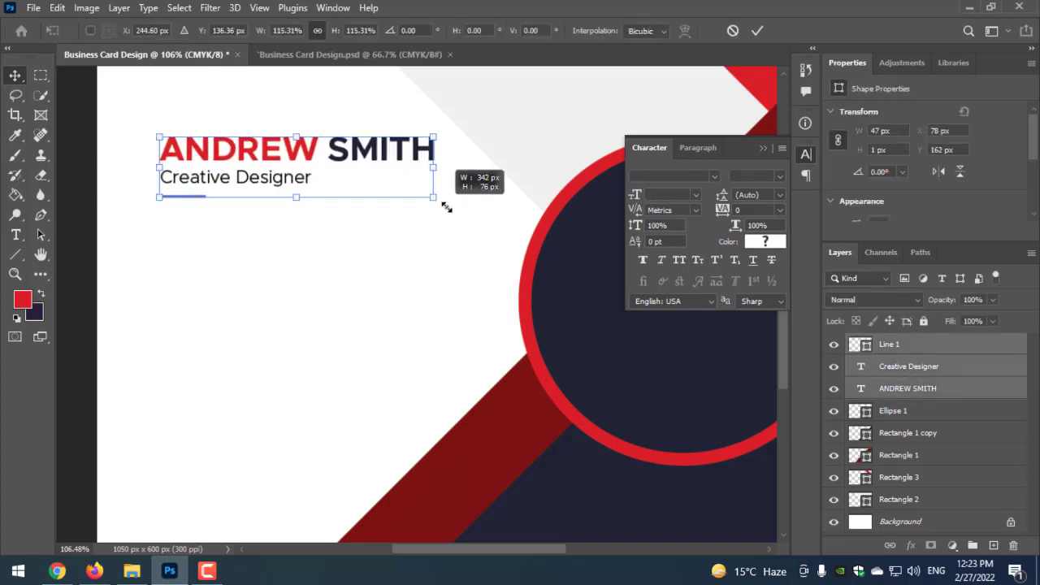
drag(362, 171, 349, 155)
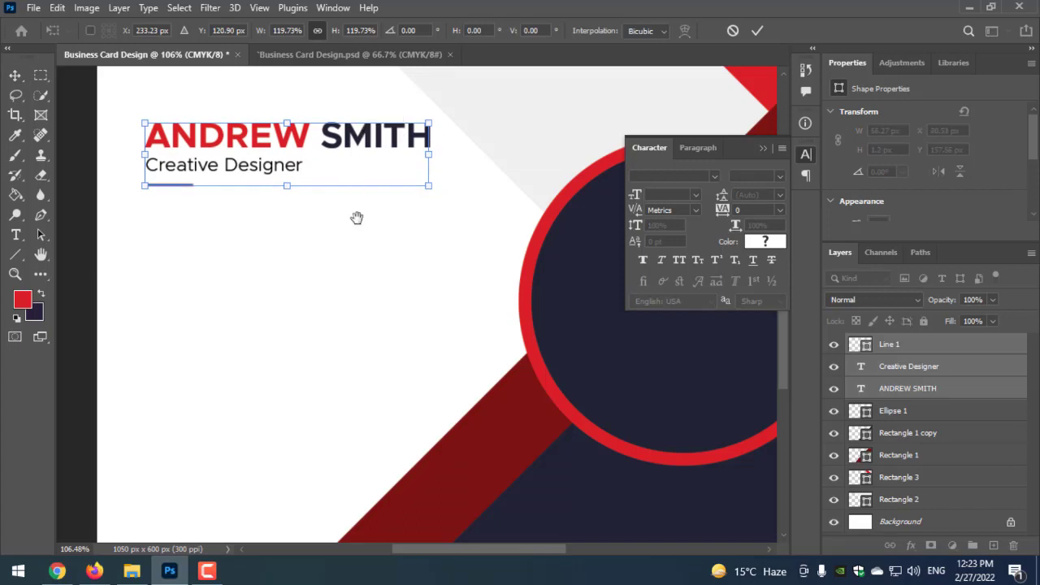
drag(355, 216, 357, 274)
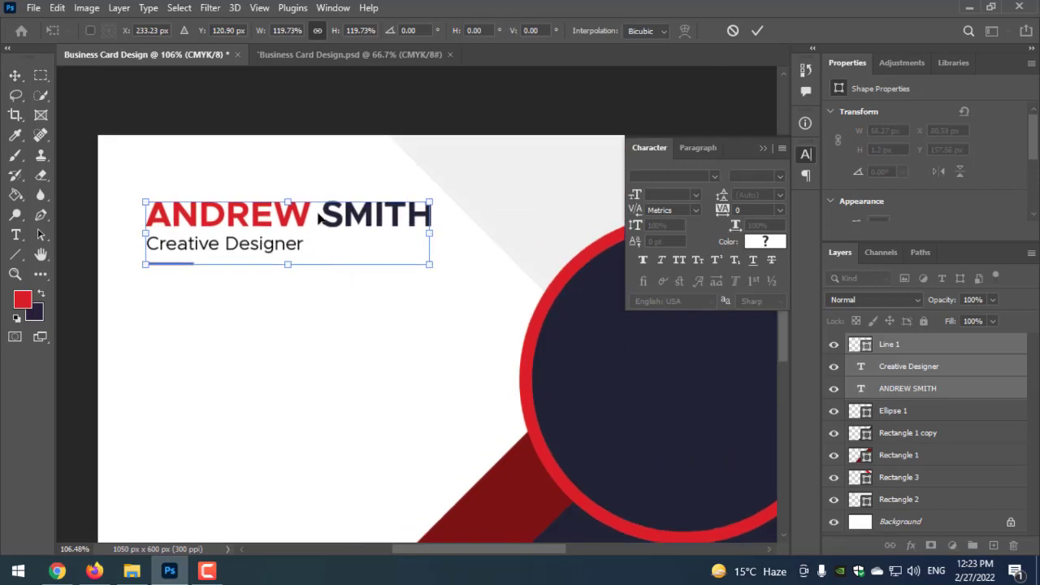
drag(318, 217, 323, 215)
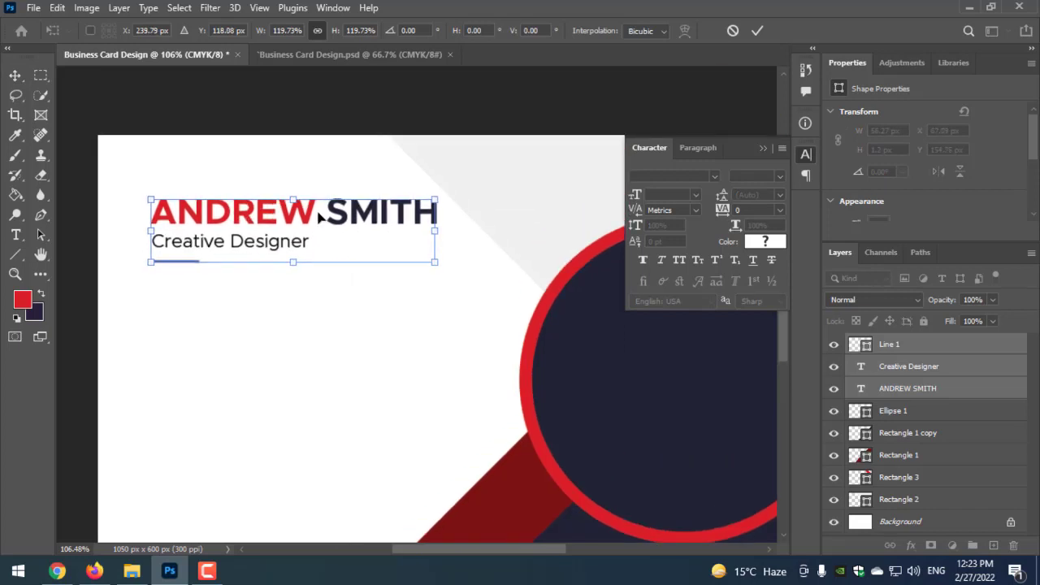
key(Return)
click(246, 98)
scroll(256, 109, down, 1)
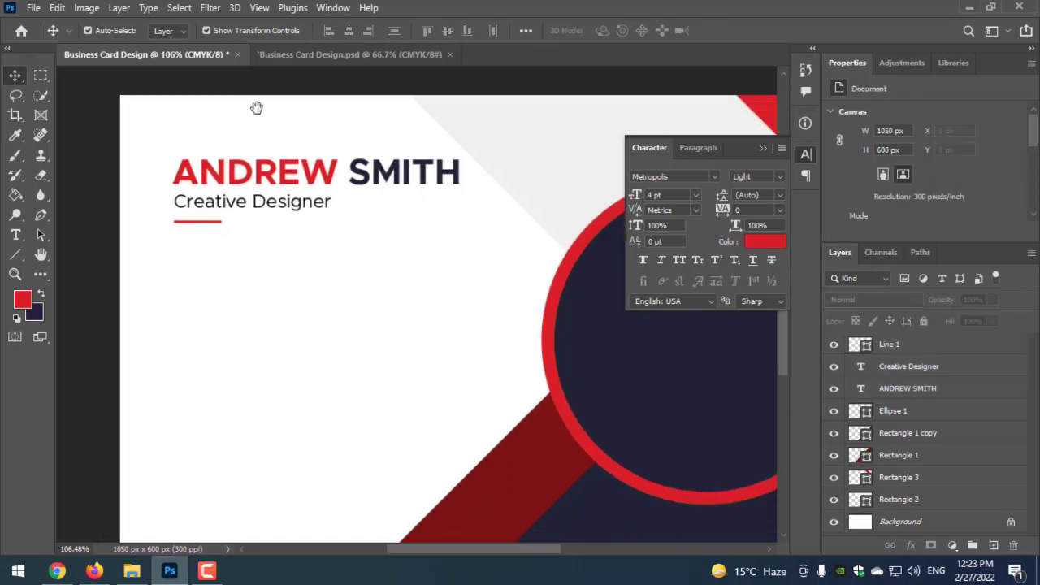
scroll(279, 167, down, 1)
scroll(301, 226, down, 1)
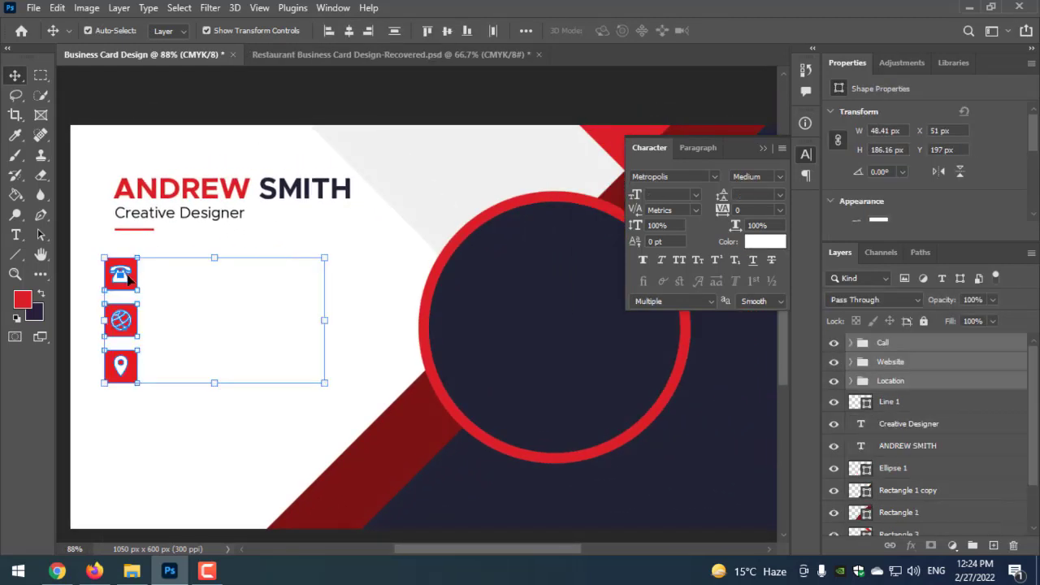
- Move the three contact icons slightly down and right
key(ctrl)
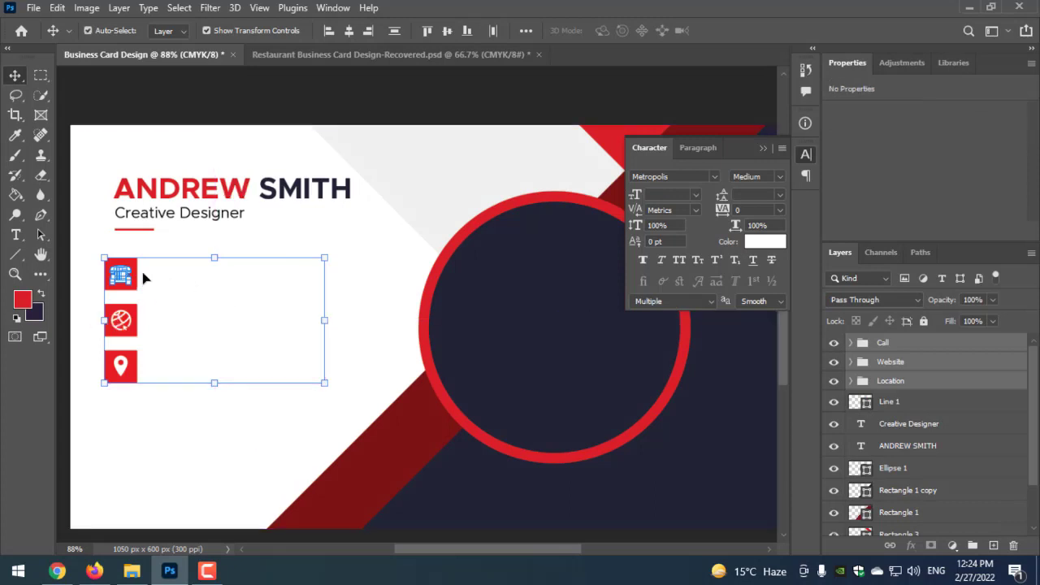
drag(143, 278, 148, 289)
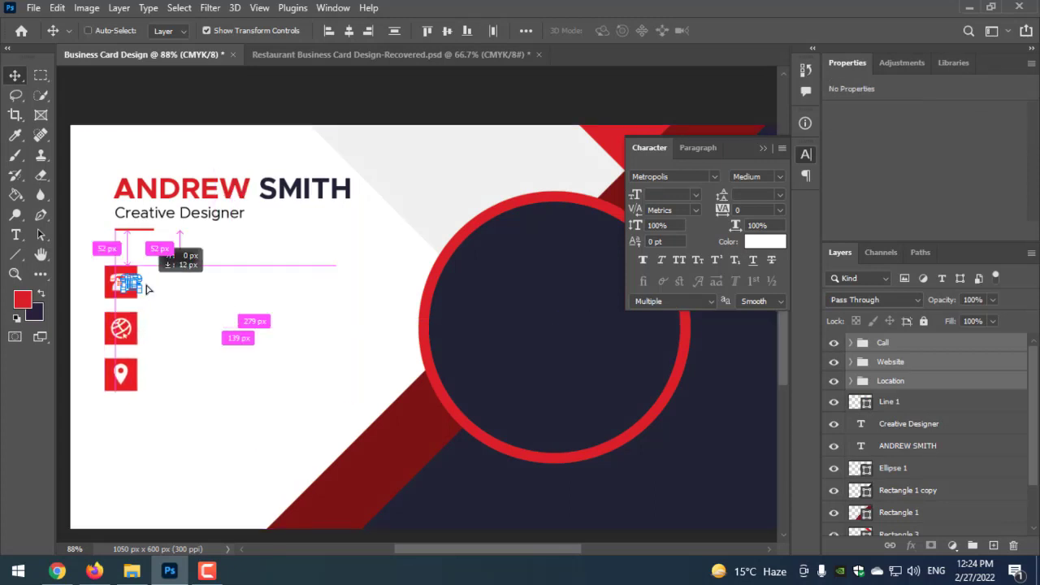
drag(147, 287, 146, 294)
click(235, 108)
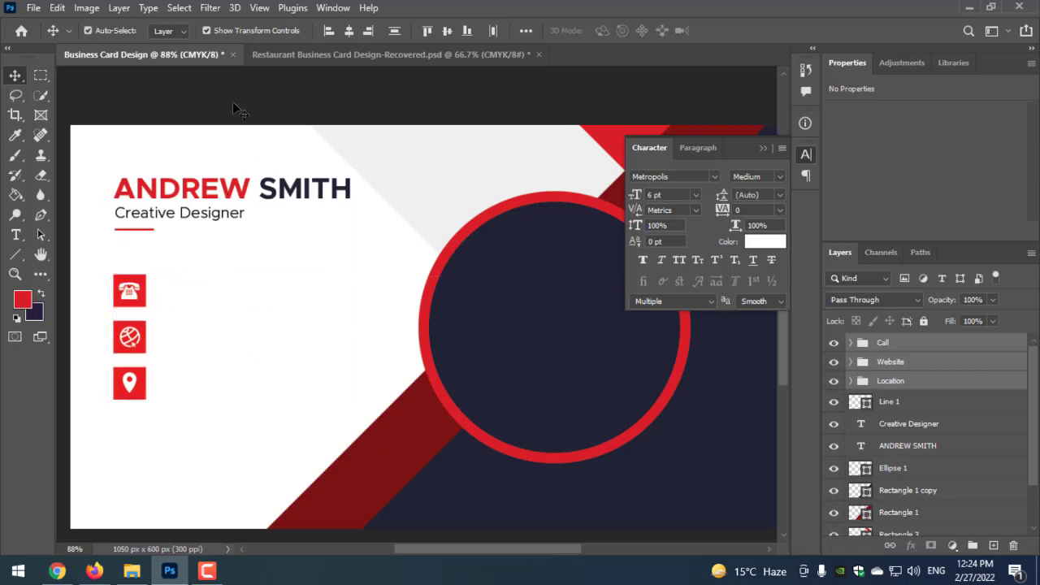
drag(255, 187, 480, 278)
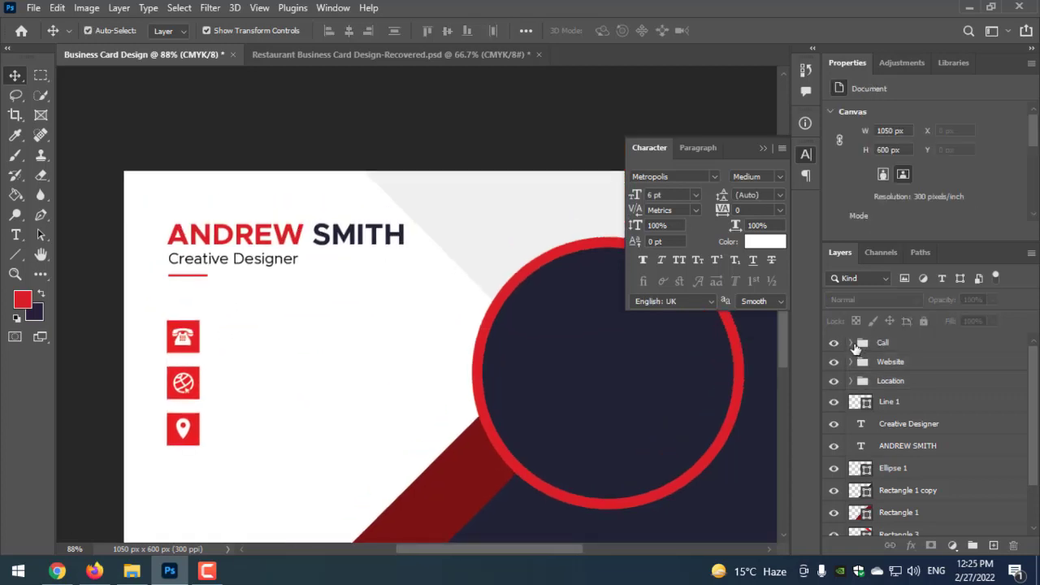
- Colour both phone number lines in the Call group black
click(851, 342)
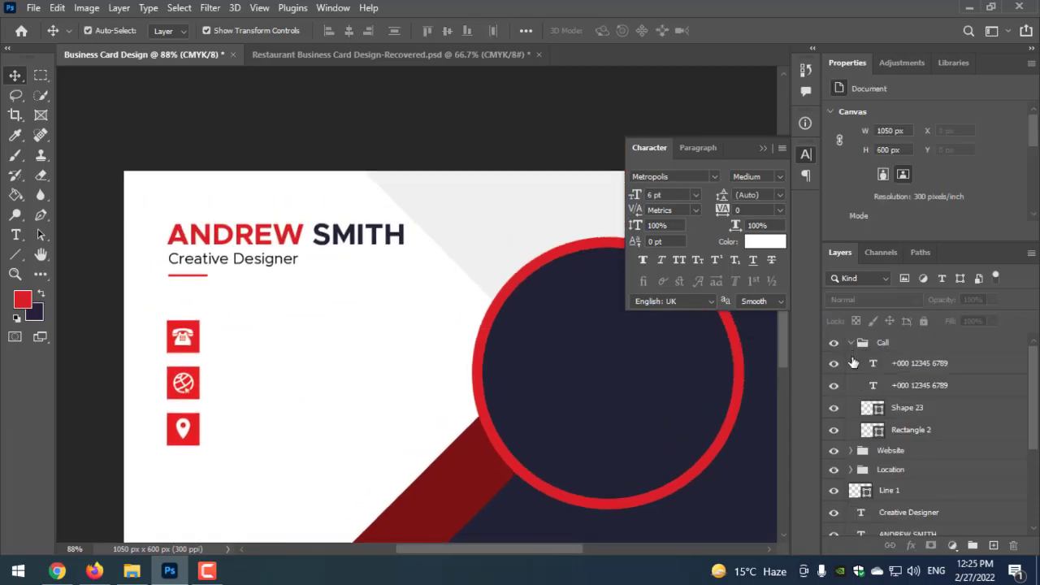
click(904, 372)
shift+click(914, 387)
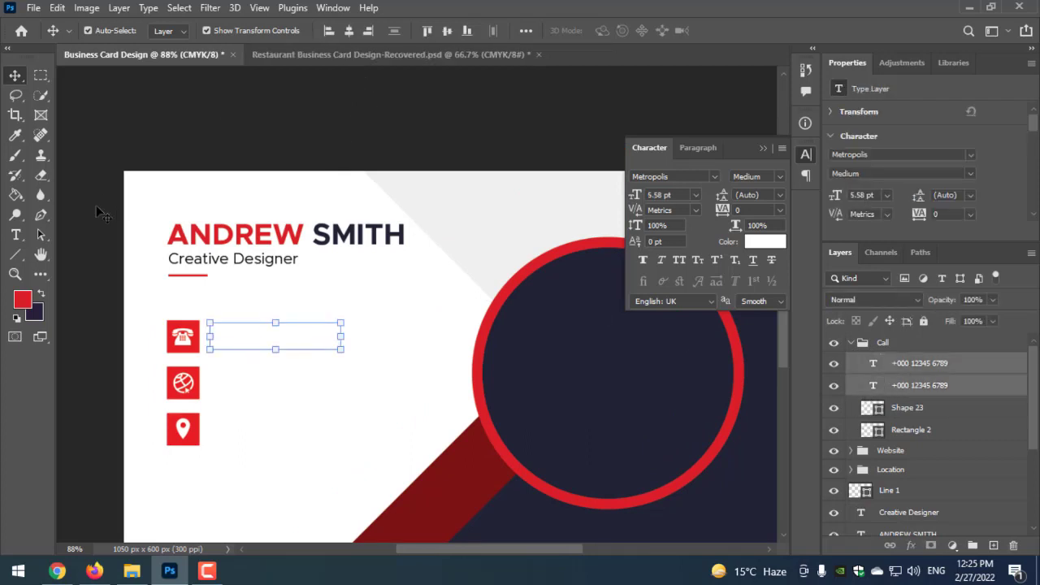
click(15, 235)
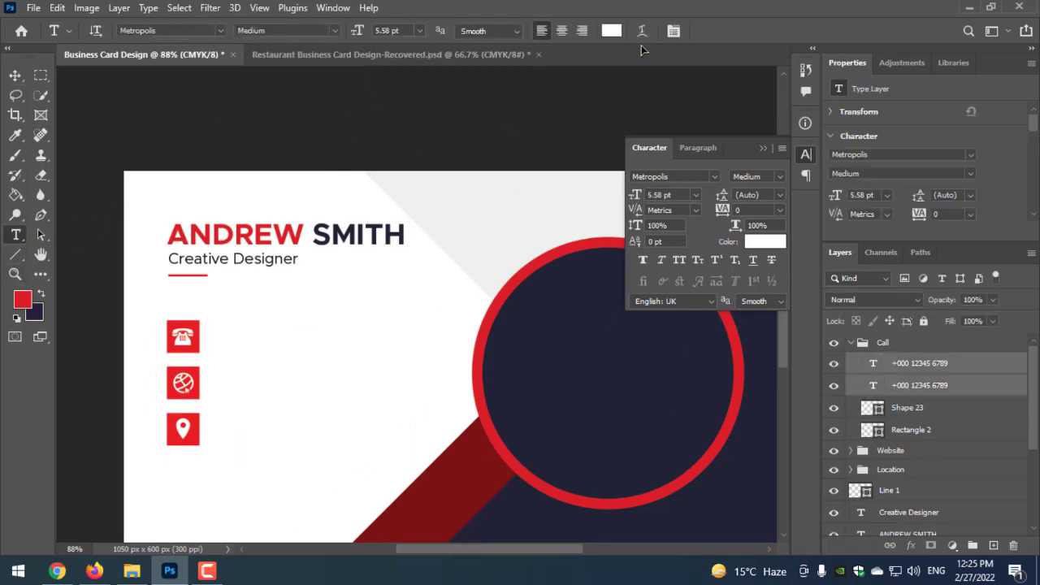
click(611, 30)
drag(618, 301, 534, 395)
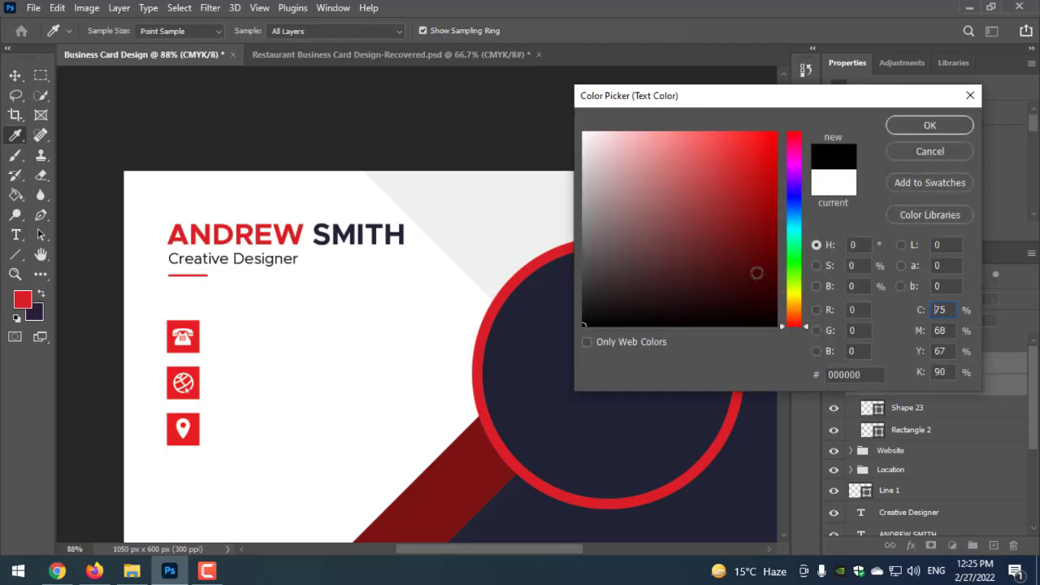
click(929, 124)
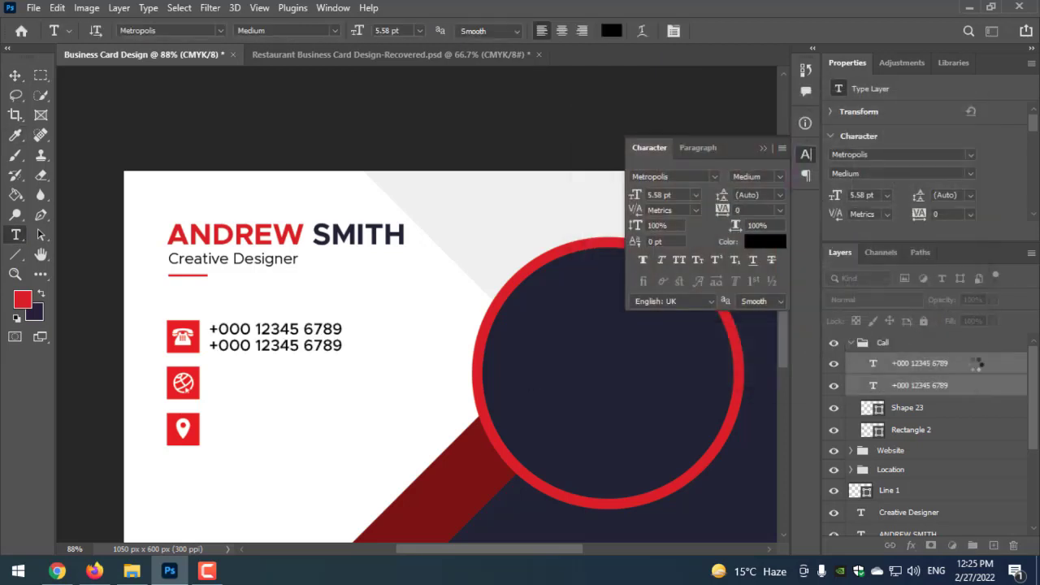
click(833, 450)
click(850, 450)
click(926, 472)
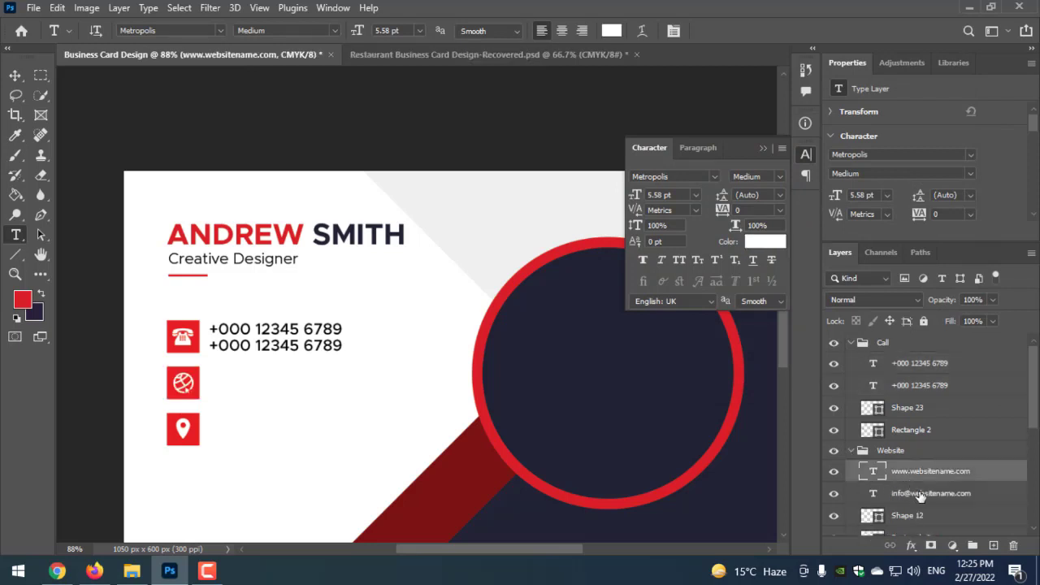
shift+click(923, 493)
click(766, 242)
click(584, 325)
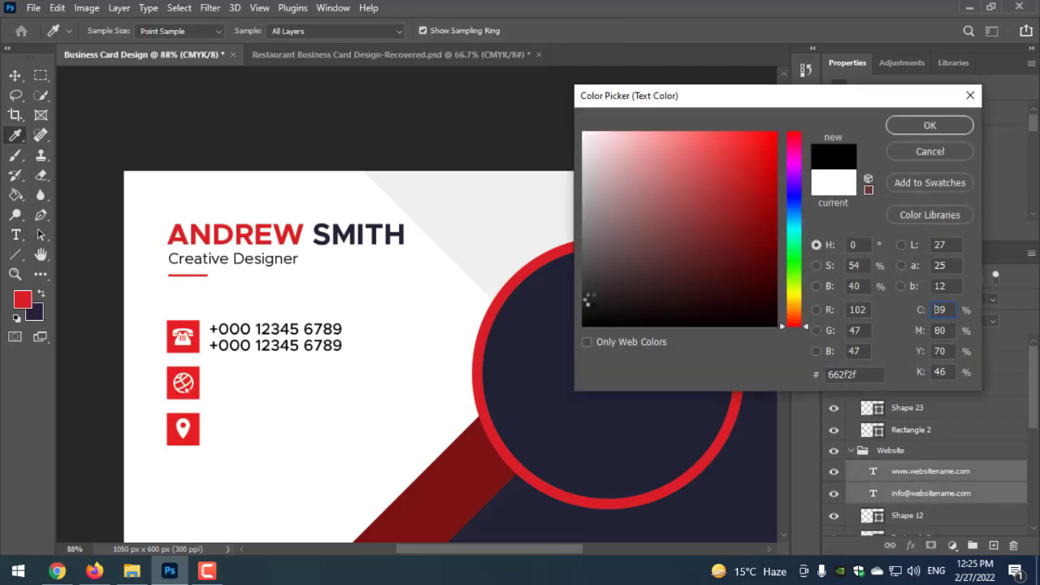
click(929, 125)
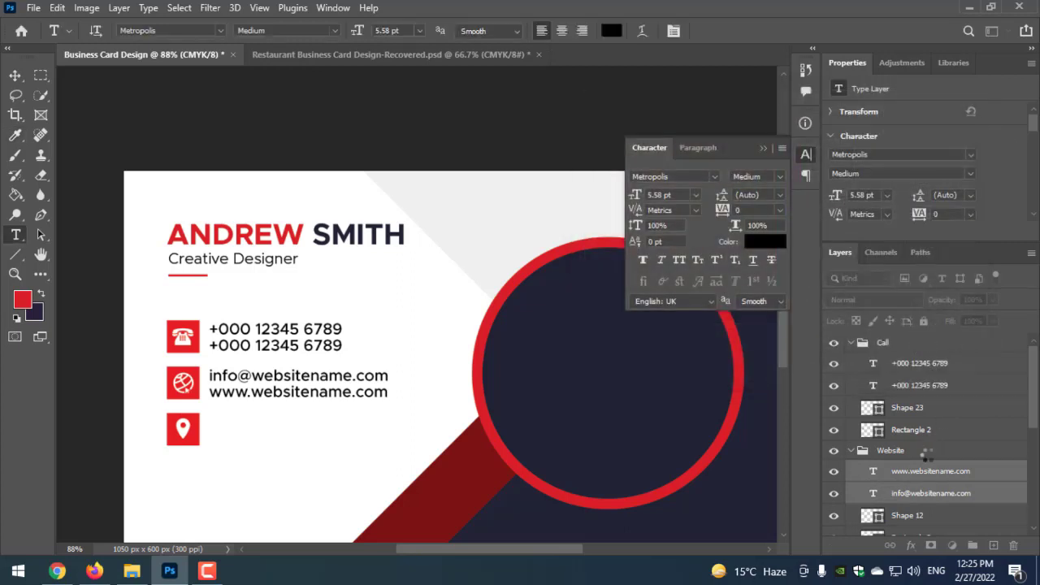
- Colour the street address text in the Location group black
scroll(926, 455, down, 4)
scroll(894, 463, down, 1)
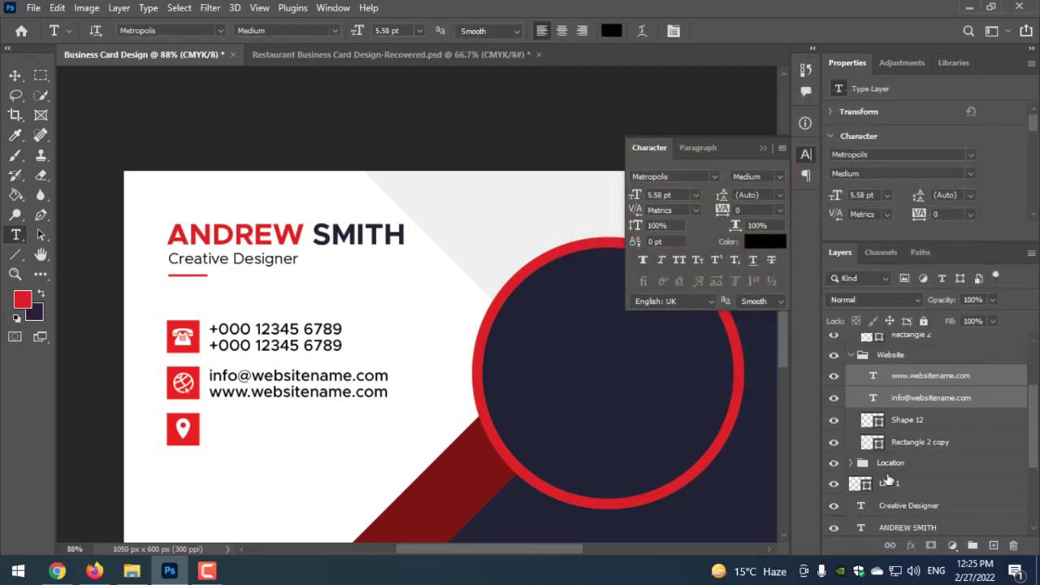
click(849, 462)
click(934, 483)
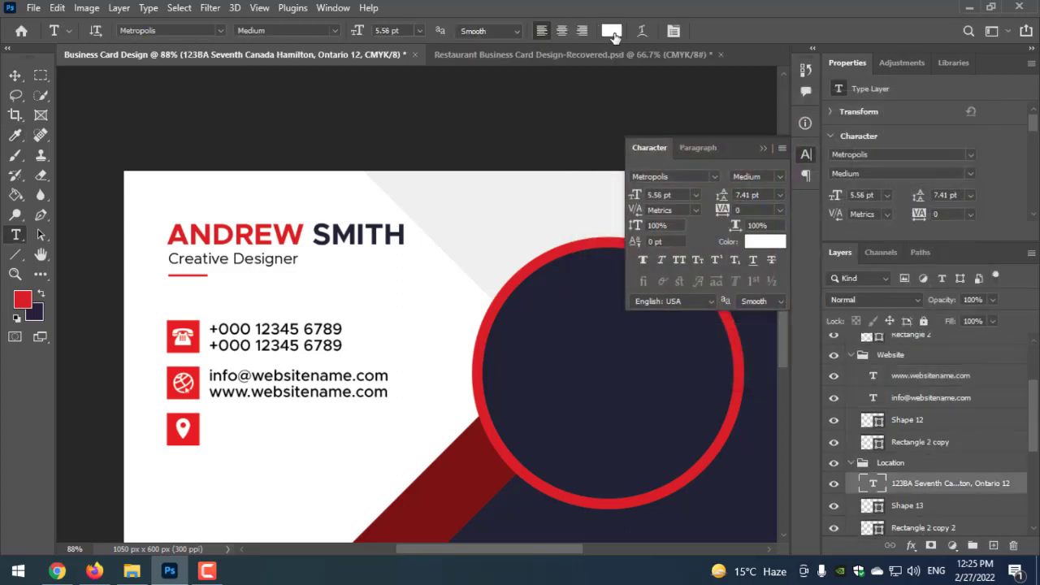
click(611, 30)
drag(592, 254, 584, 325)
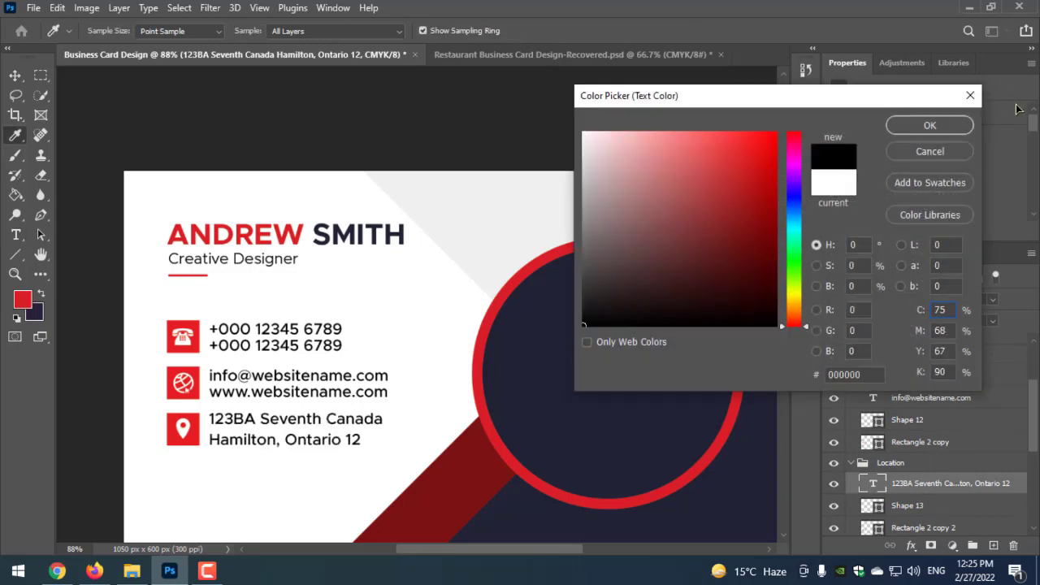
click(930, 126)
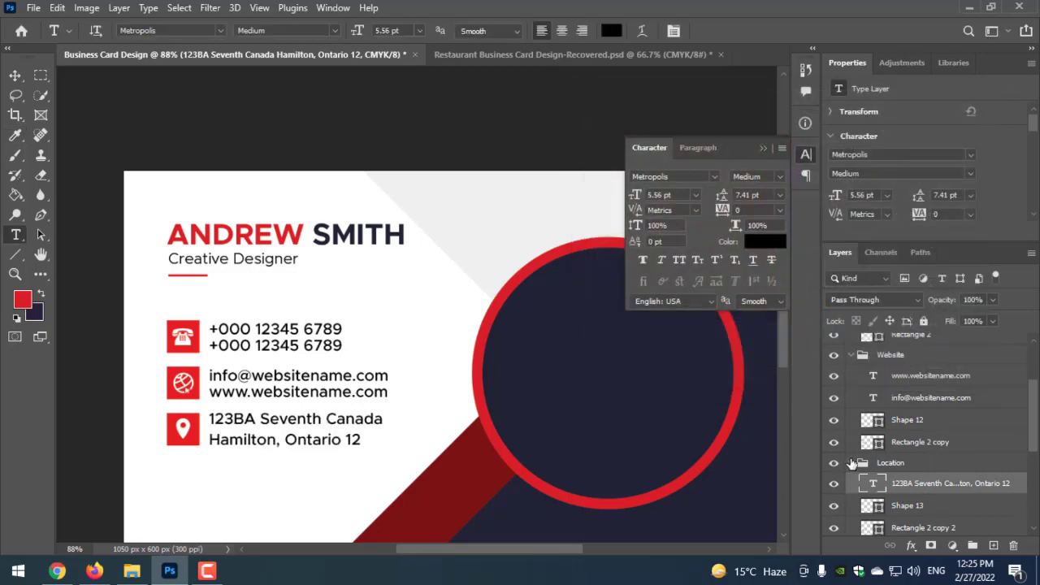
- Collapse the Location, Website and Call groups and leave text editing
click(850, 462)
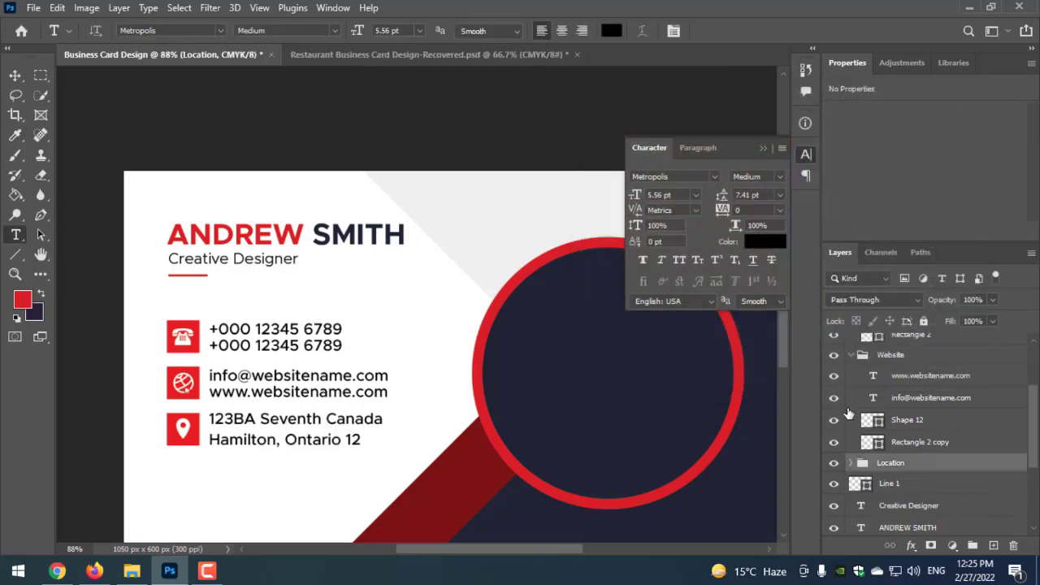
click(850, 355)
scroll(862, 374, up, 1)
scroll(868, 380, up, 1)
scroll(871, 383, up, 1)
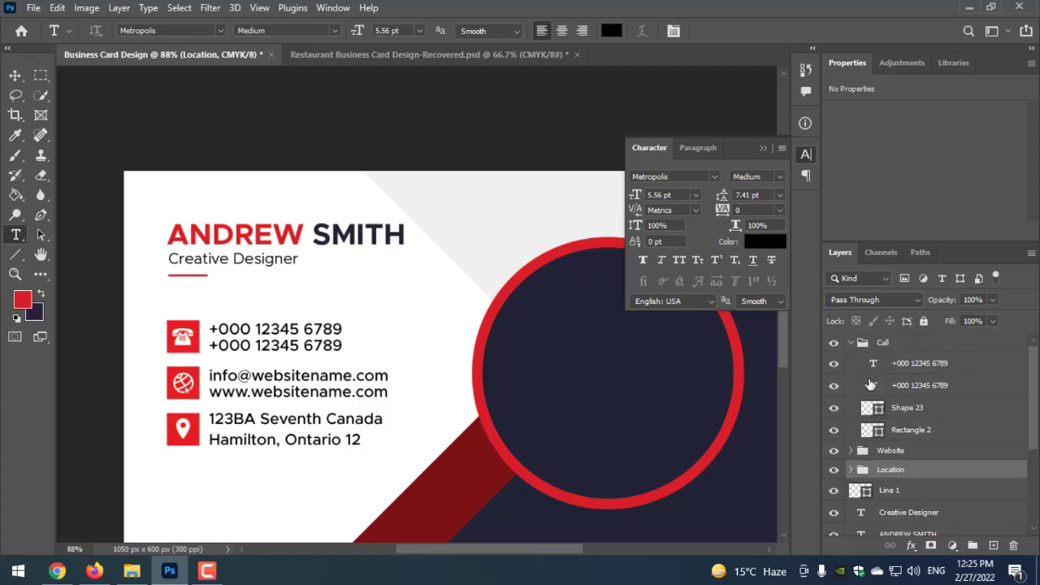
click(851, 342)
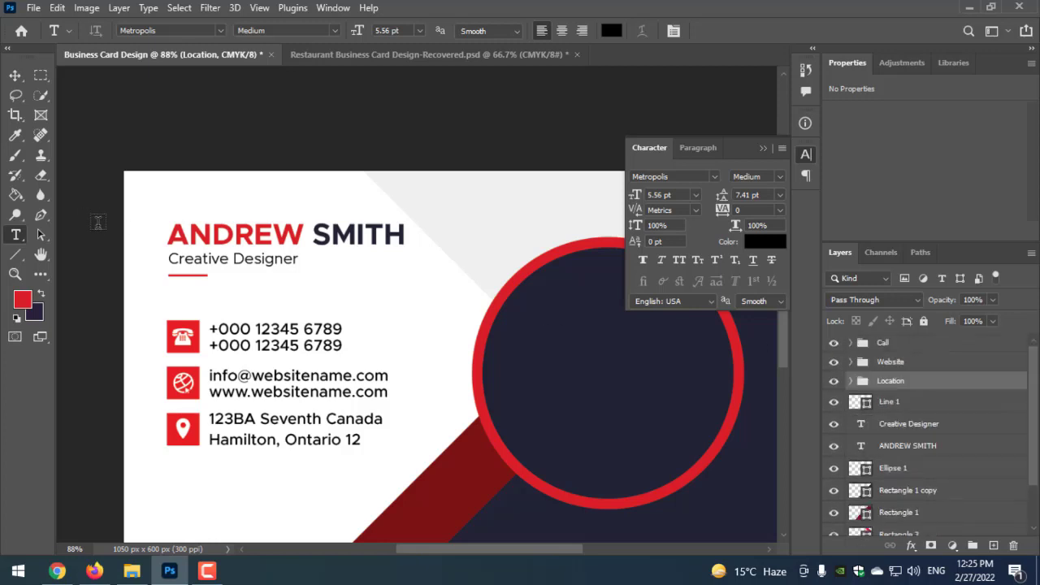
click(14, 75)
key(k)
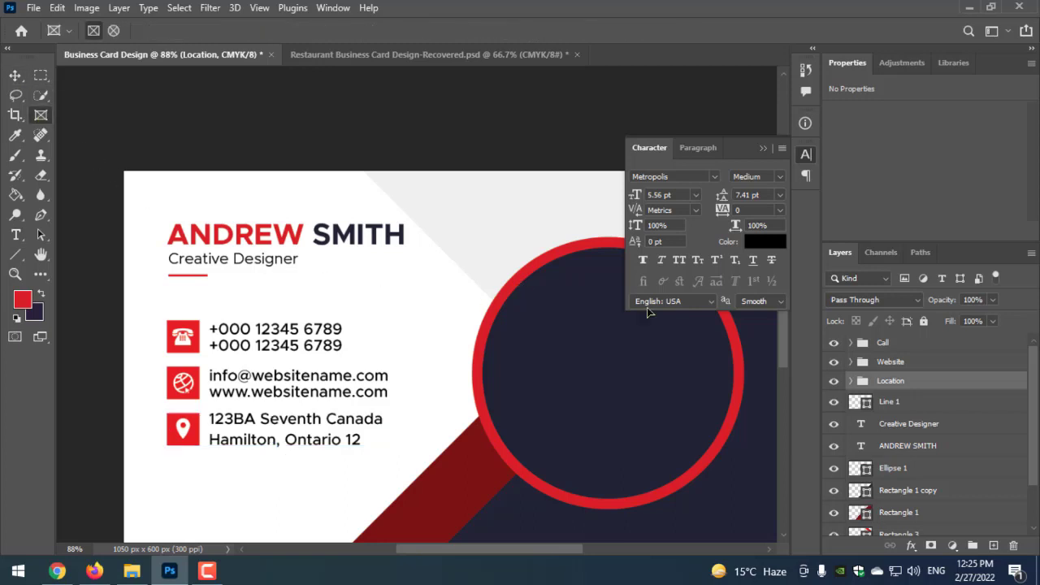
- Group Line 1, Creative Designer and ANDREW SMITH into a group named Name
click(894, 402)
shift+click(907, 445)
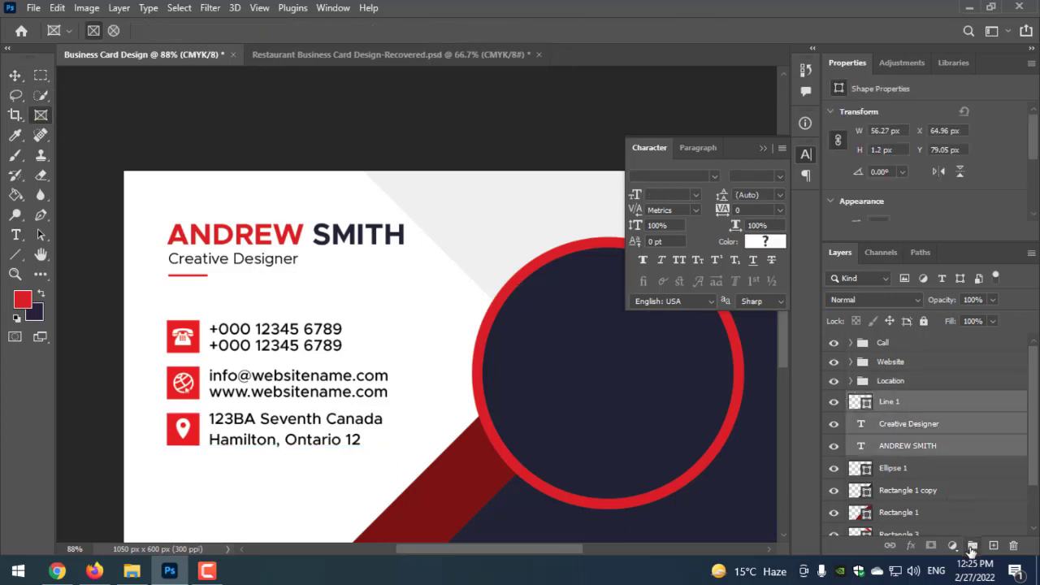
click(972, 546)
double_click(892, 403)
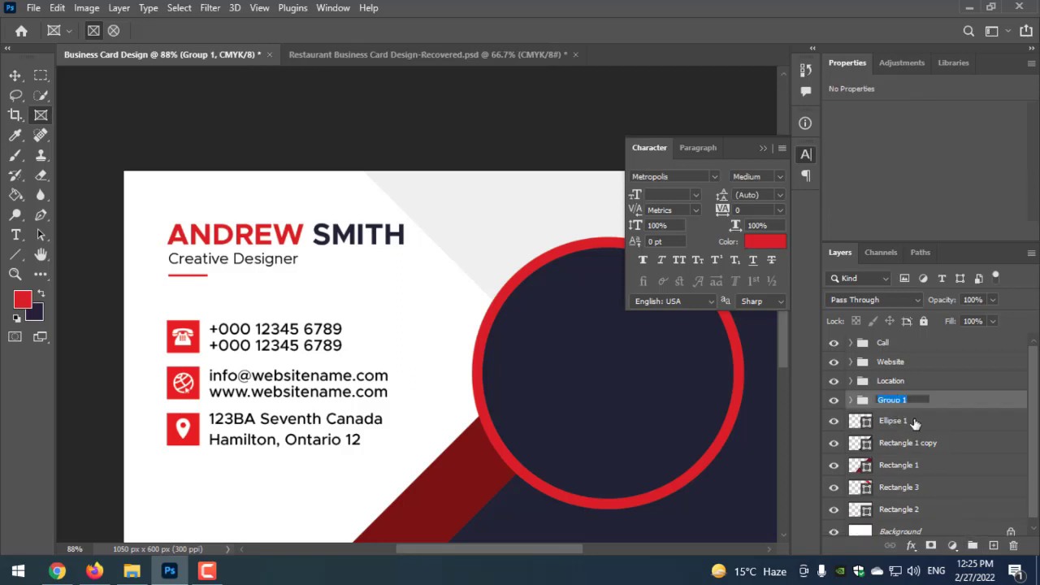
text(Name)
key(Return)
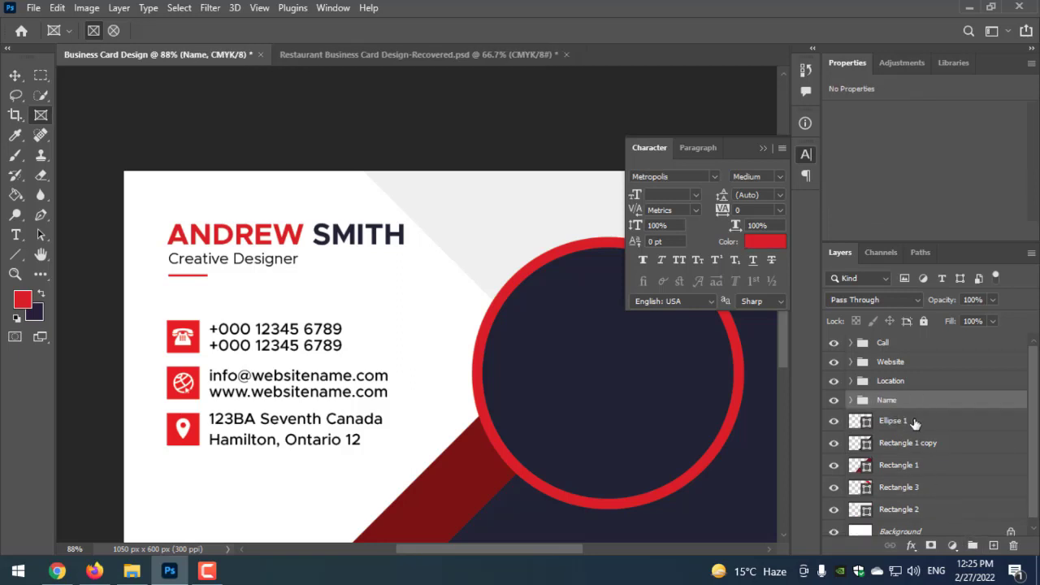
- Move the Name group slightly lower on the card
key(ctrl+t)
drag(244, 253, 248, 283)
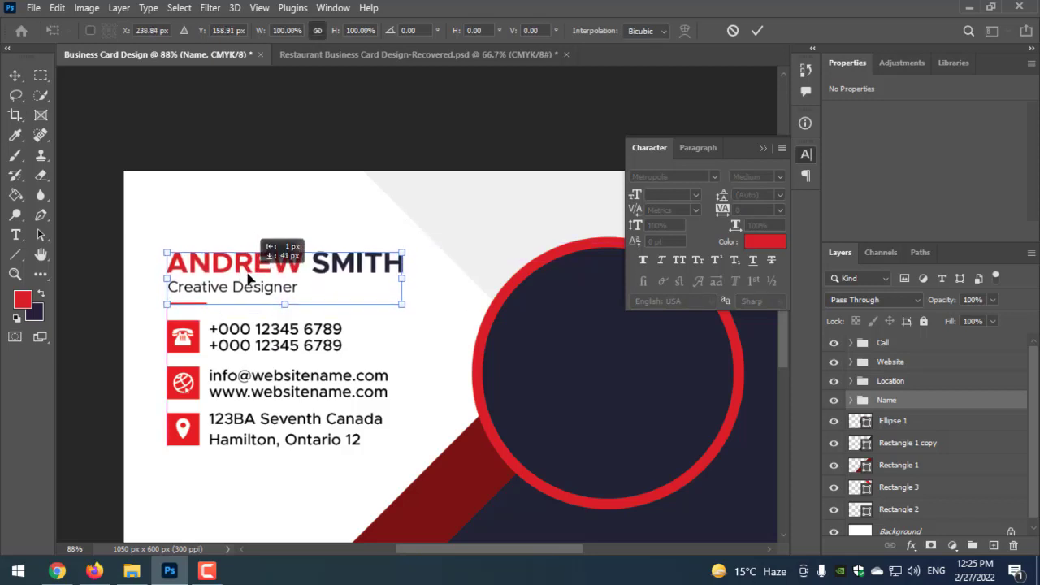
drag(249, 283, 248, 277)
key(Return)
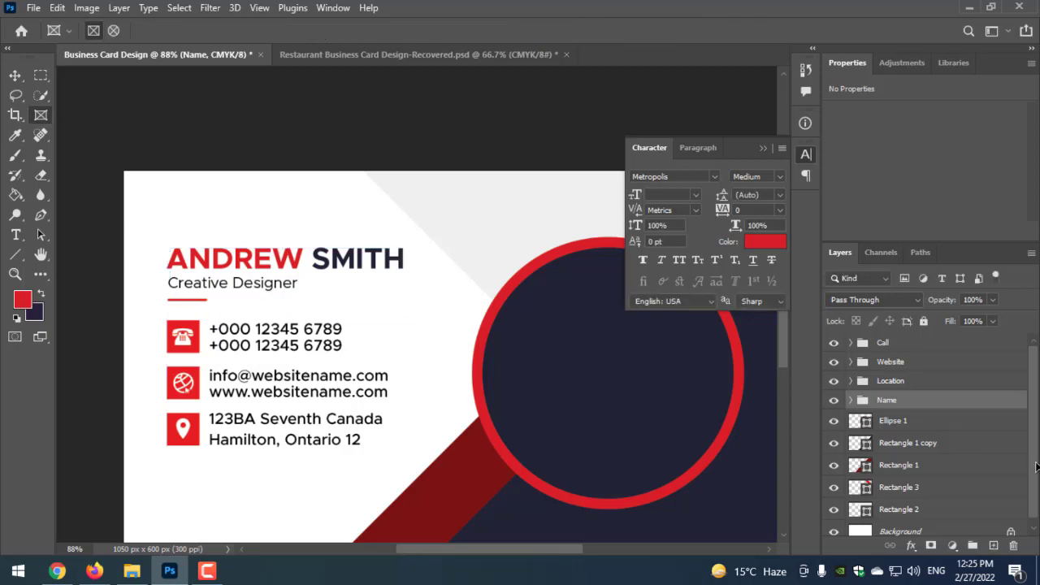
- Combine Name, Call, Website and Location into Group 1 and nudge it down
shift+click(884, 343)
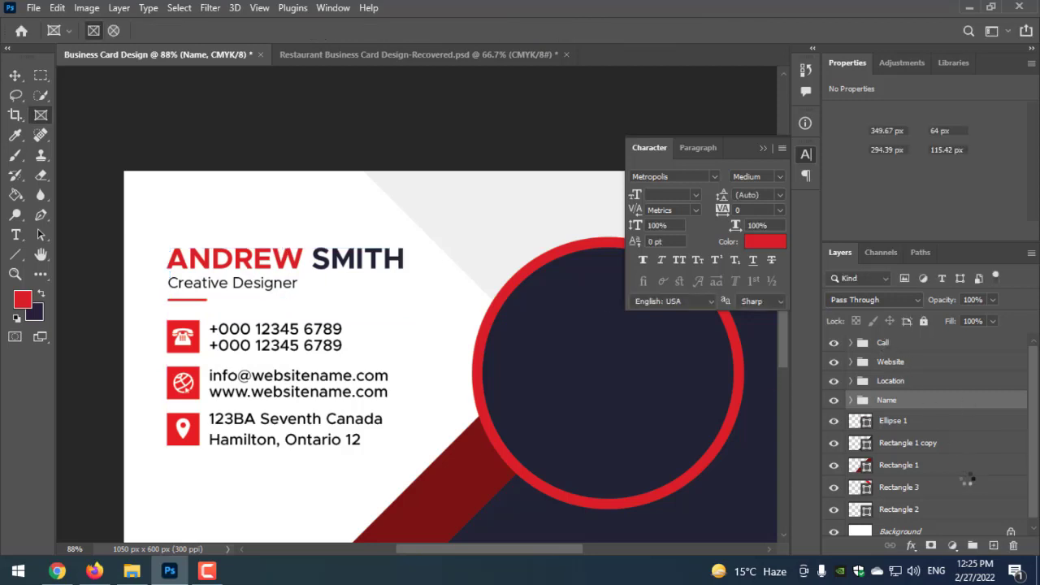
click(973, 546)
key(v)
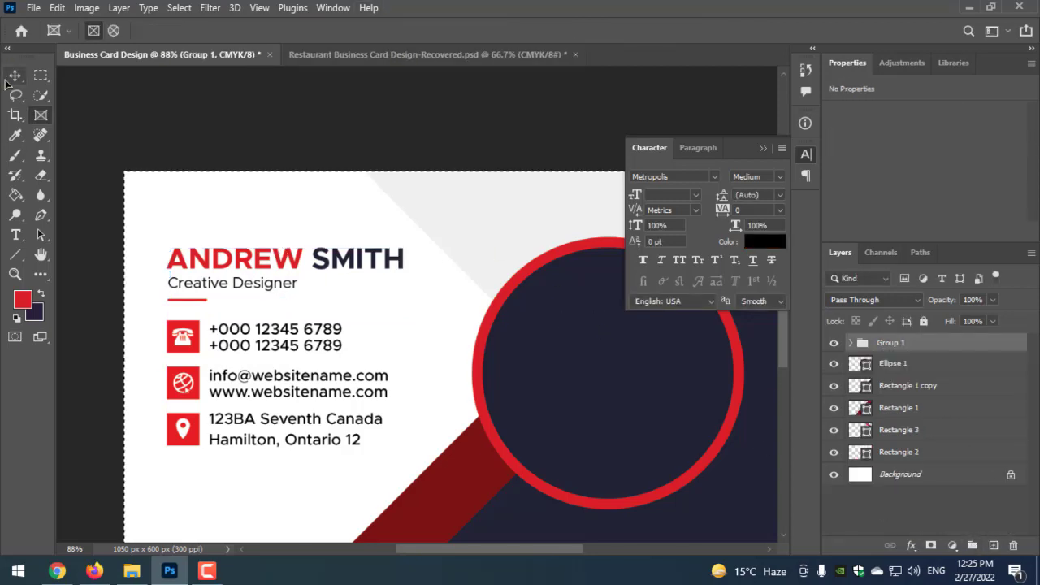
key(shift+Down)
key(shift+Down)
key(shift+Down)
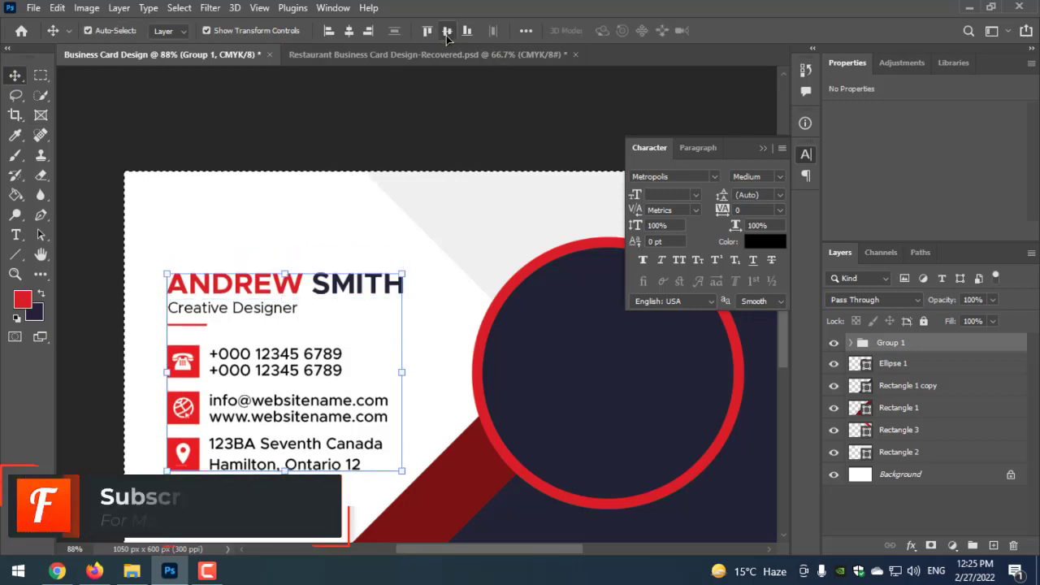
key(ctrl+d)
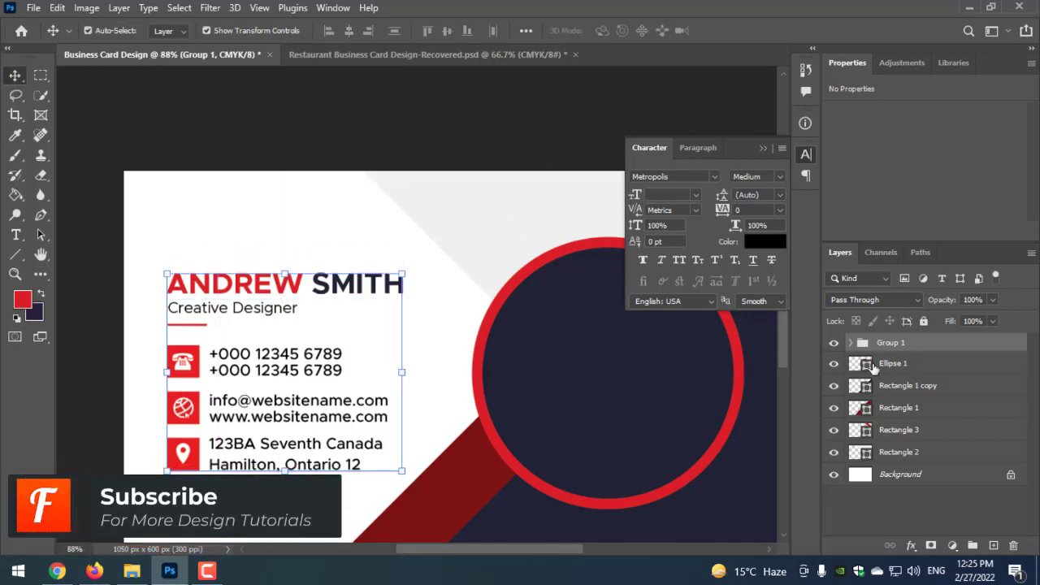
double_click(887, 343)
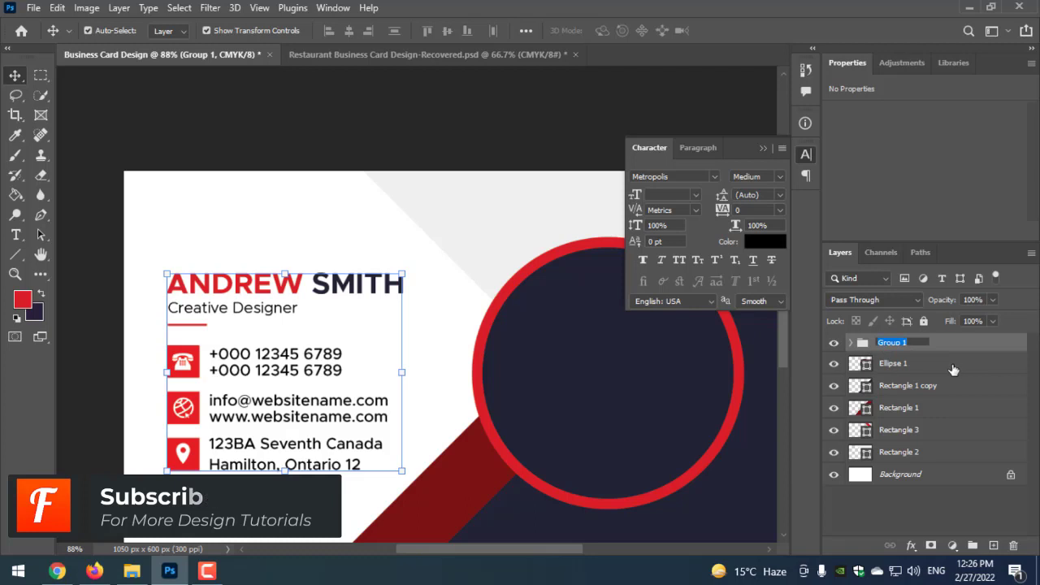
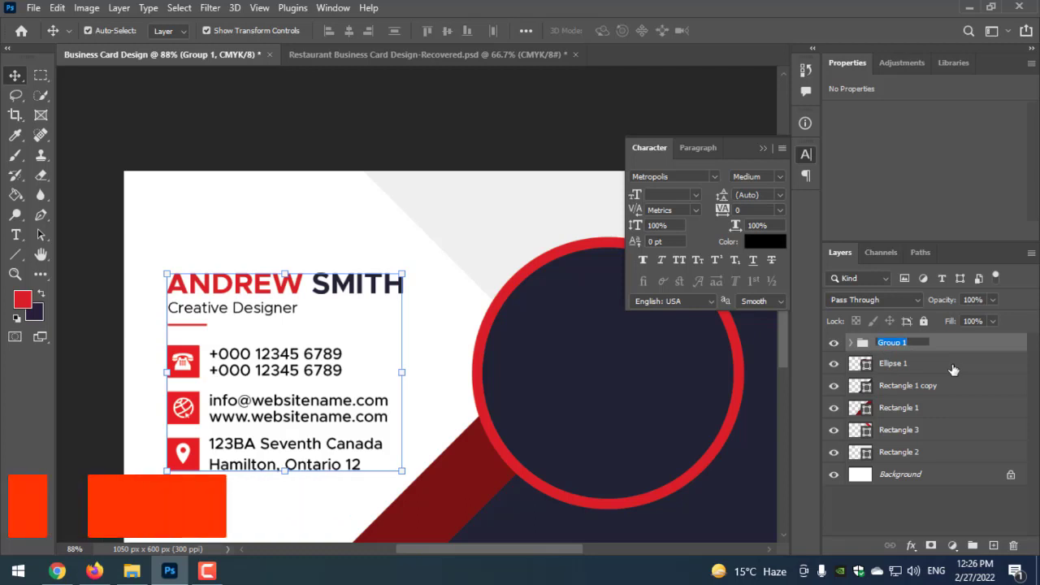
- Rename the group to Information and raise the Name block about 14 px
text(Infor)
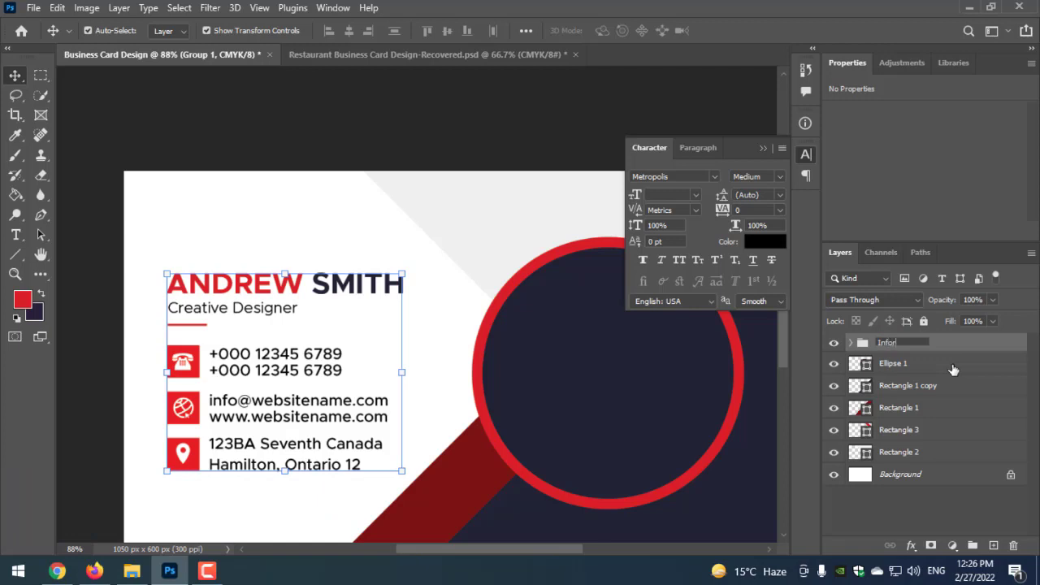
text(mation)
key(Return)
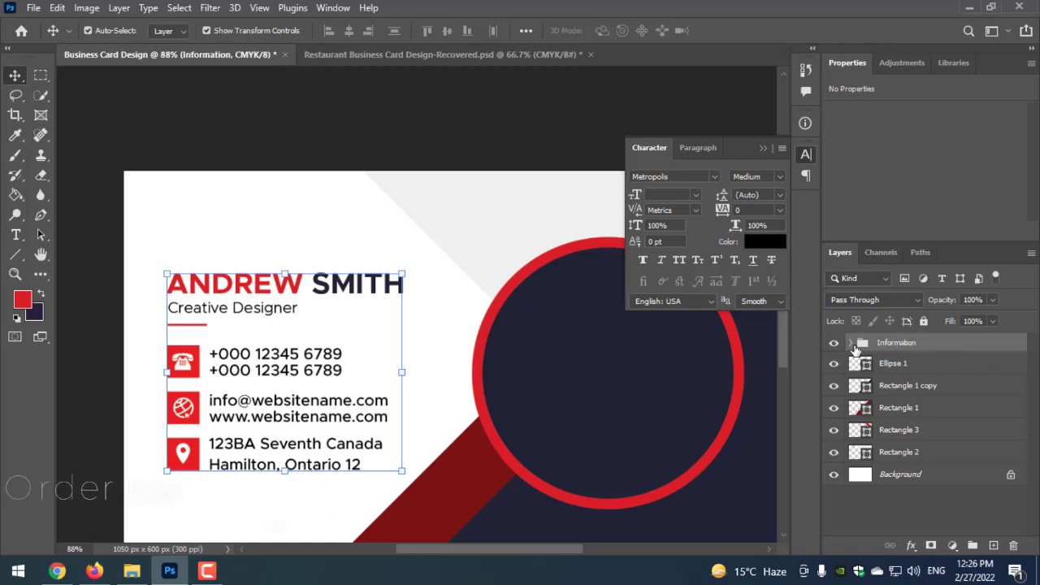
click(849, 343)
click(899, 362)
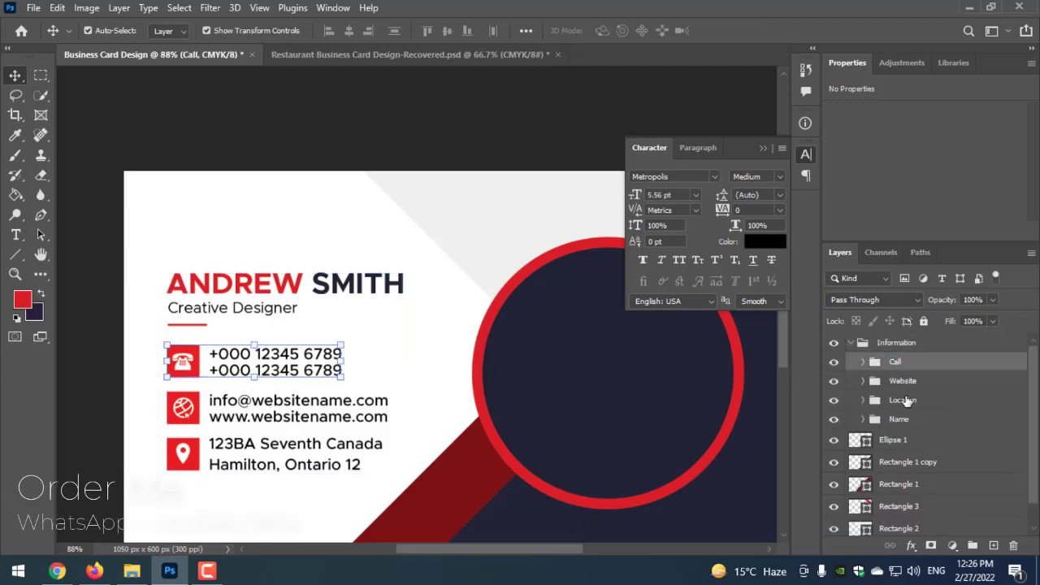
click(906, 416)
key(ctrl+t)
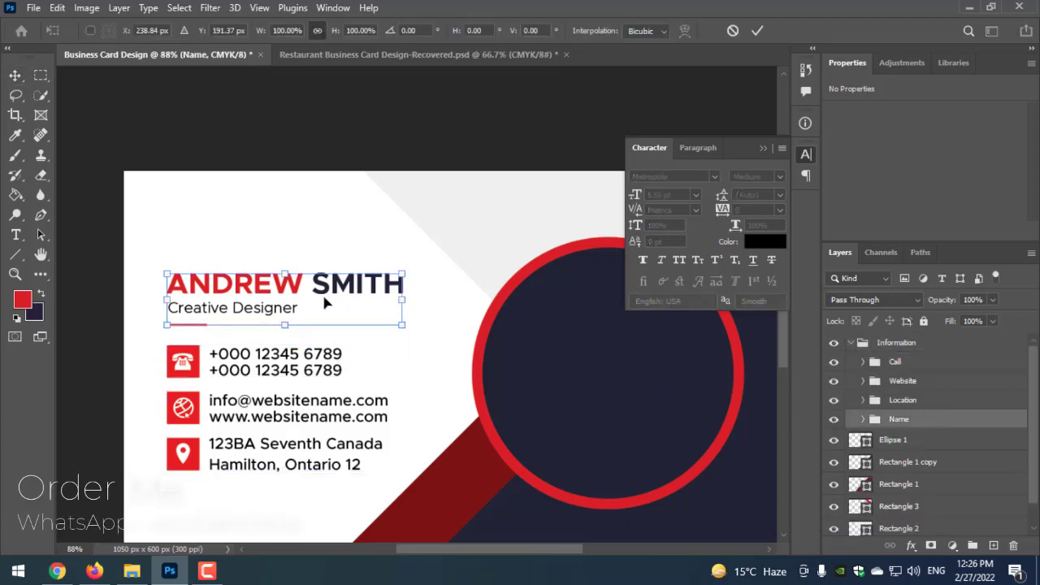
drag(305, 289, 303, 277)
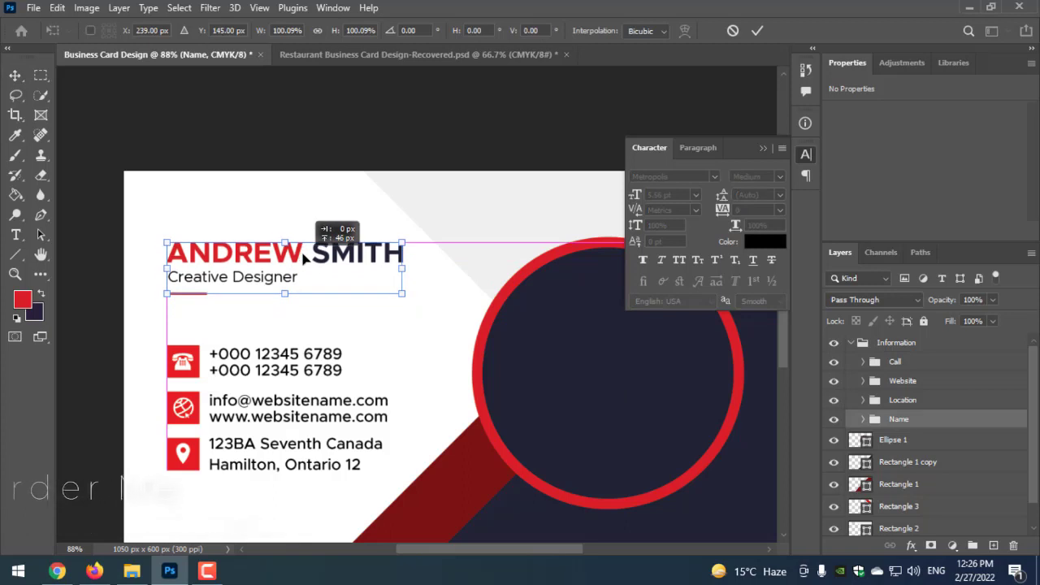
key(Return)
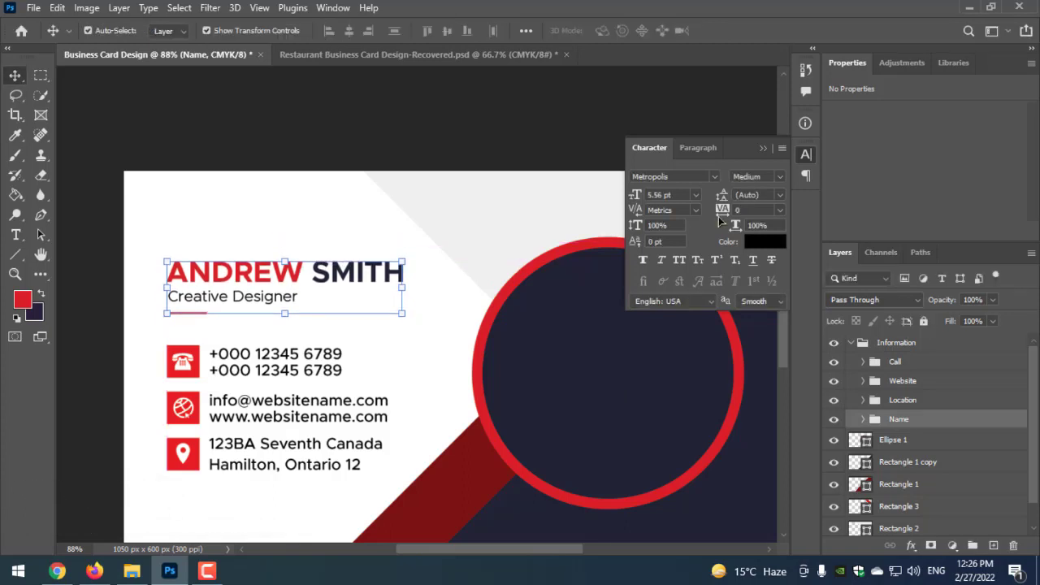
- Centre the Information group vertically on the card canvas
click(852, 343)
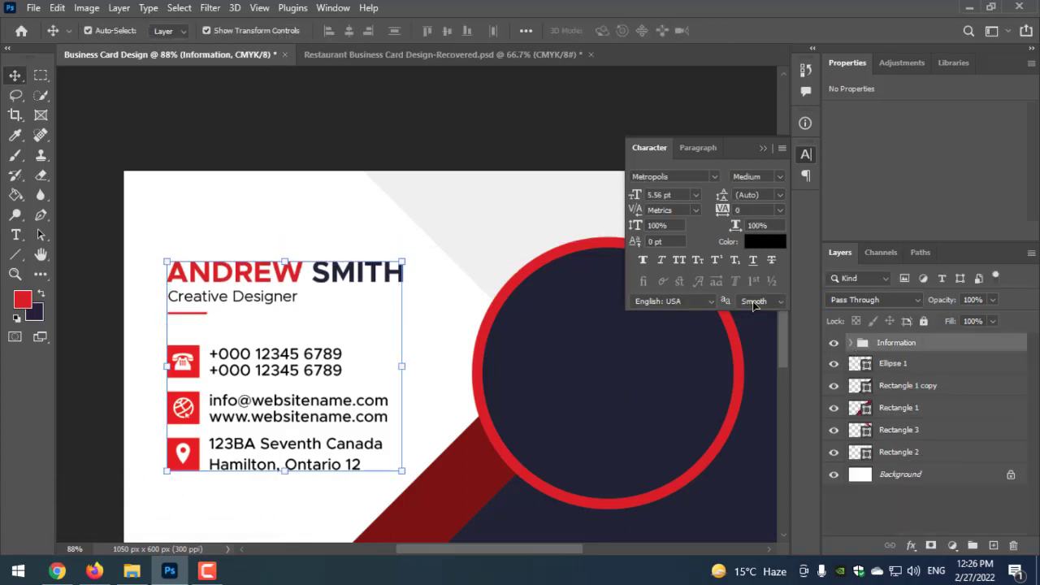
key(ctrl+a)
click(446, 30)
key(ctrl+d)
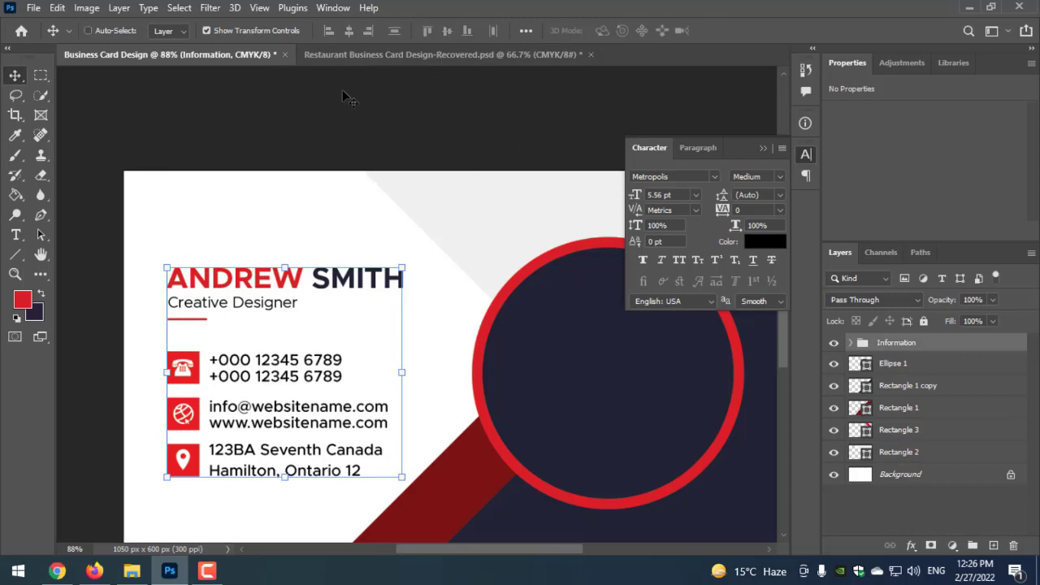
ctrl+click(304, 119)
- Raise the Name block another 24 px and close the character panel
scroll(353, 127, down, 3)
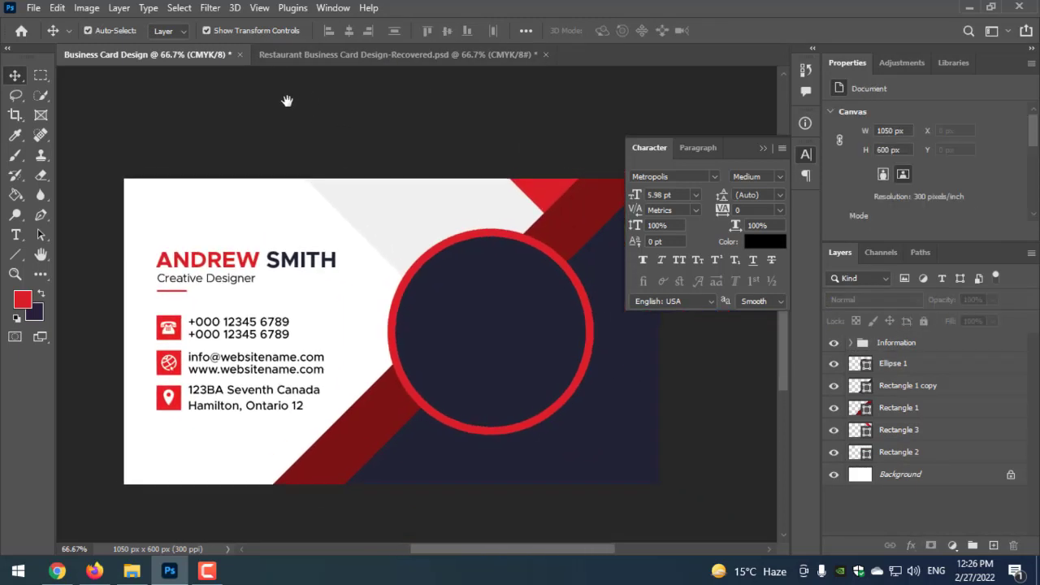
click(850, 343)
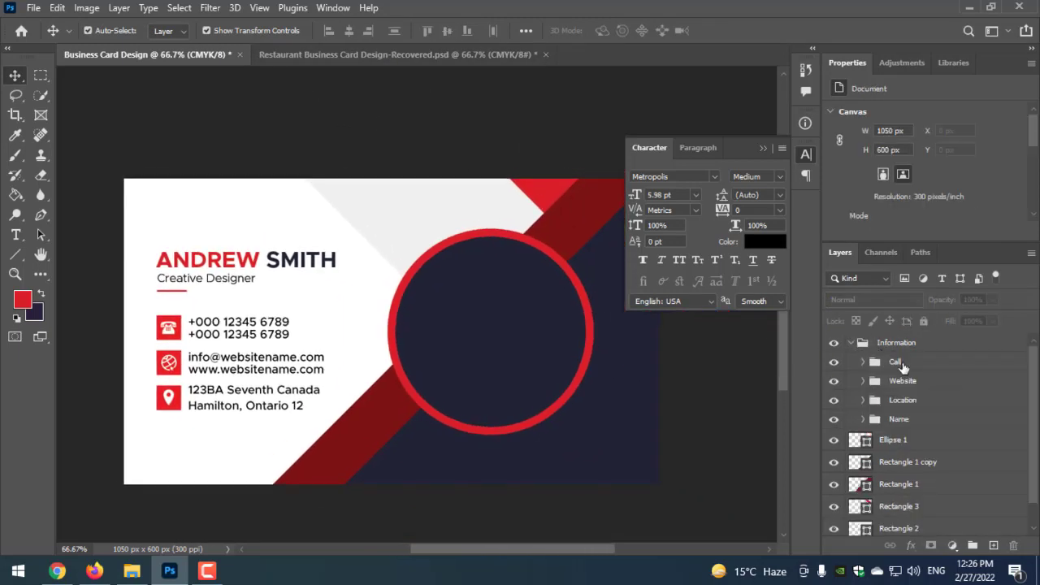
click(906, 417)
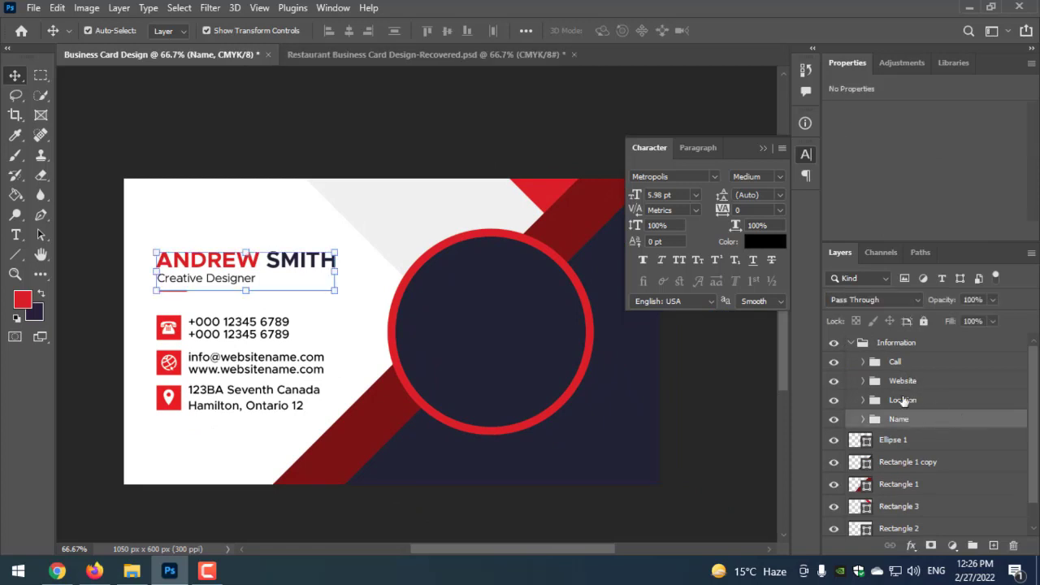
drag(252, 264, 253, 246)
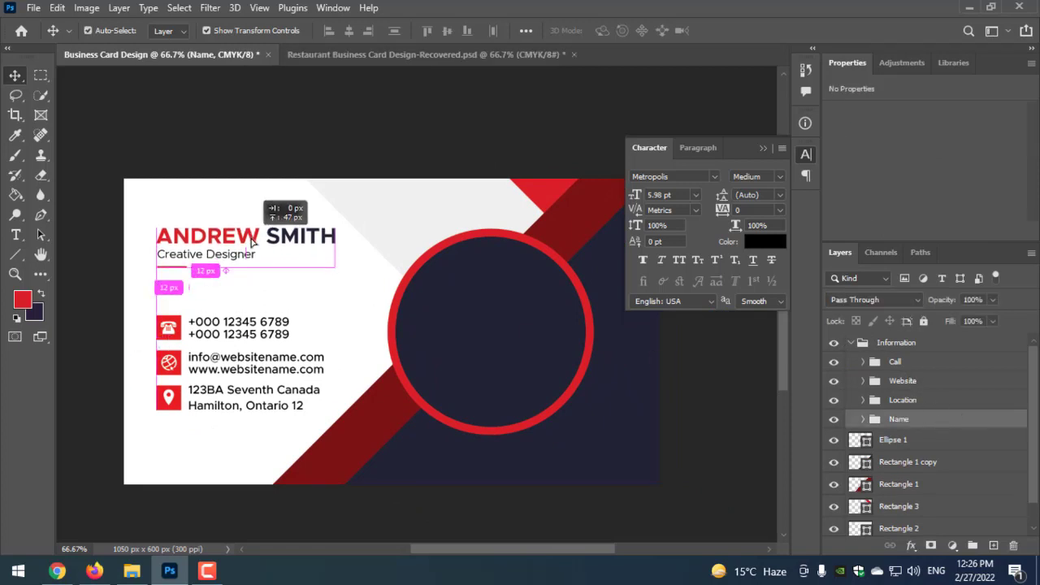
click(285, 155)
scroll(395, 160, down, 1)
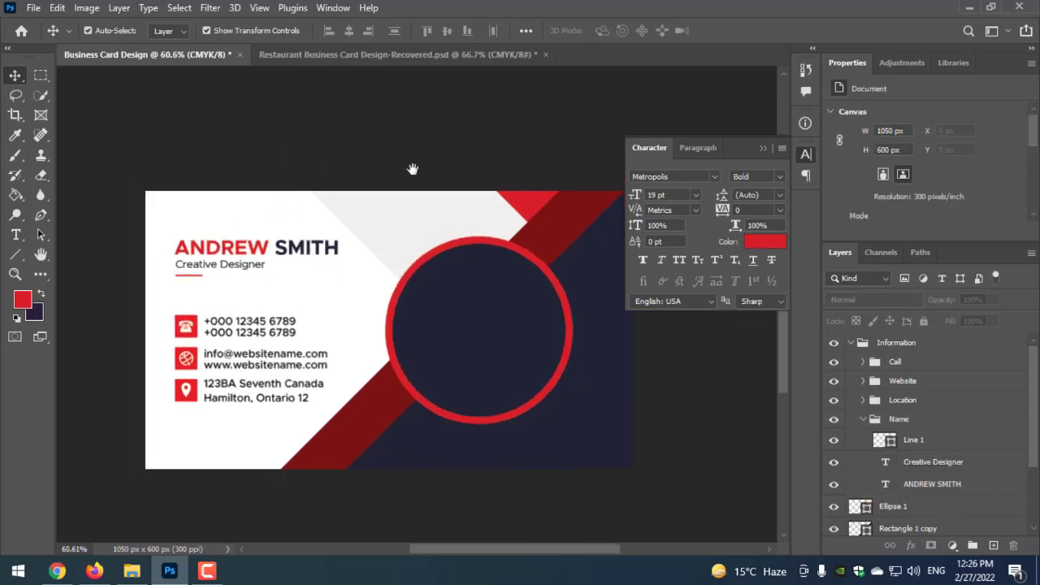
drag(413, 168, 376, 151)
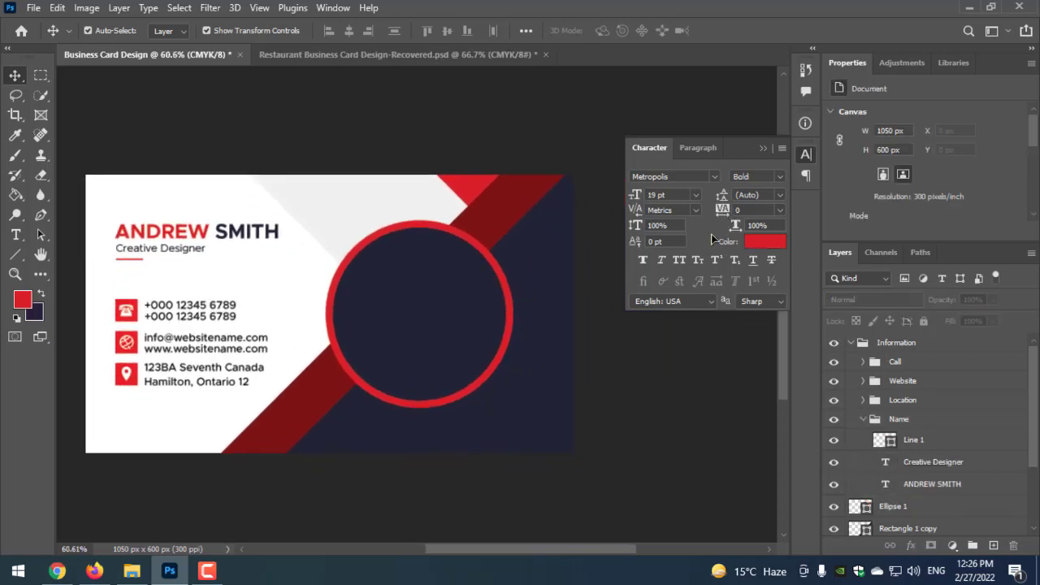
click(764, 148)
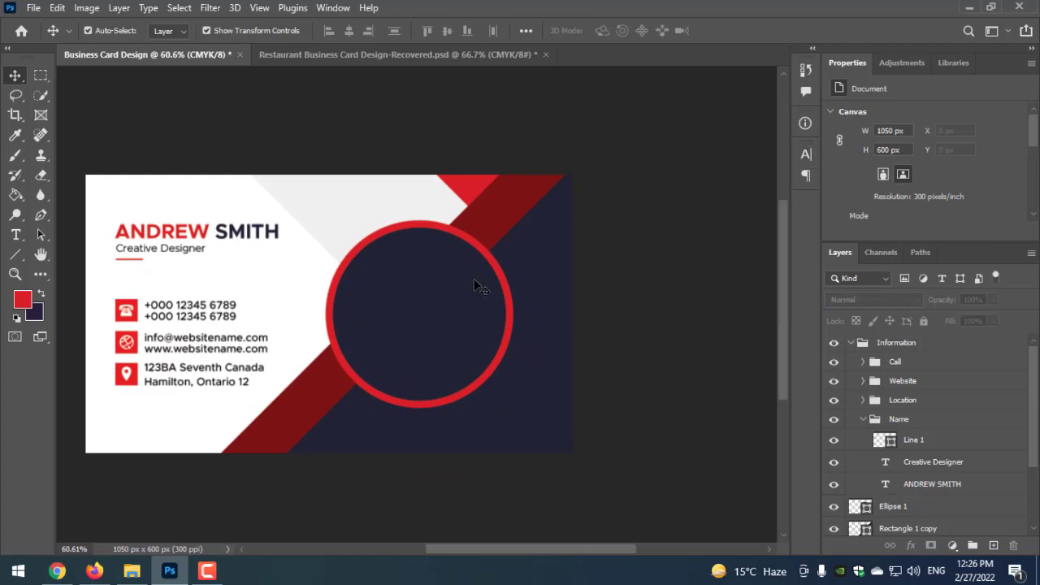
scroll(476, 285, up, 1)
- Place the city photo and clip it into the circle shape
drag(467, 290, 528, 288)
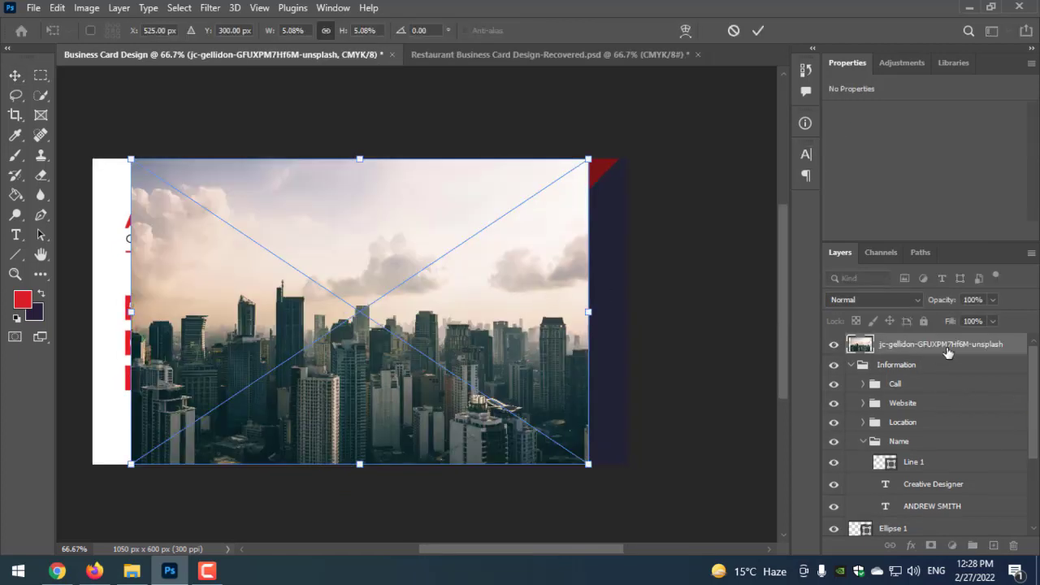
key(Return)
drag(947, 351, 943, 510)
scroll(955, 503, down, 2)
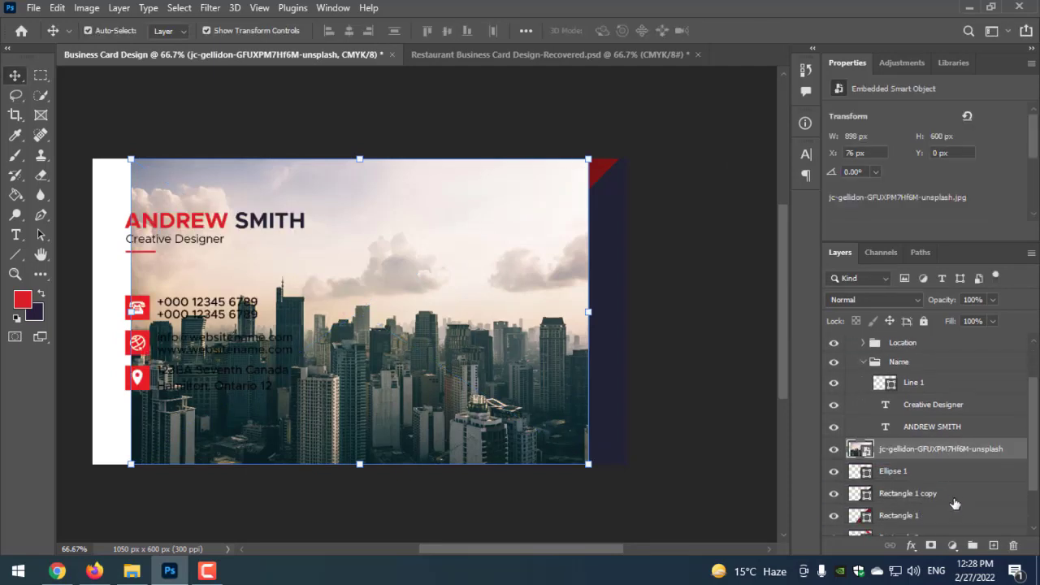
scroll(955, 504, down, 2)
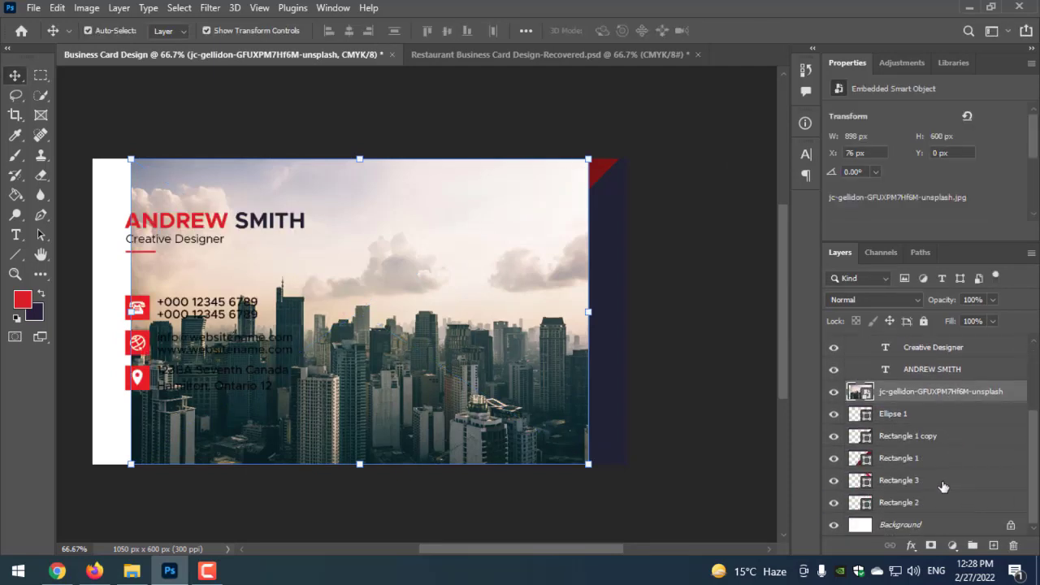
click(832, 392)
click(833, 413)
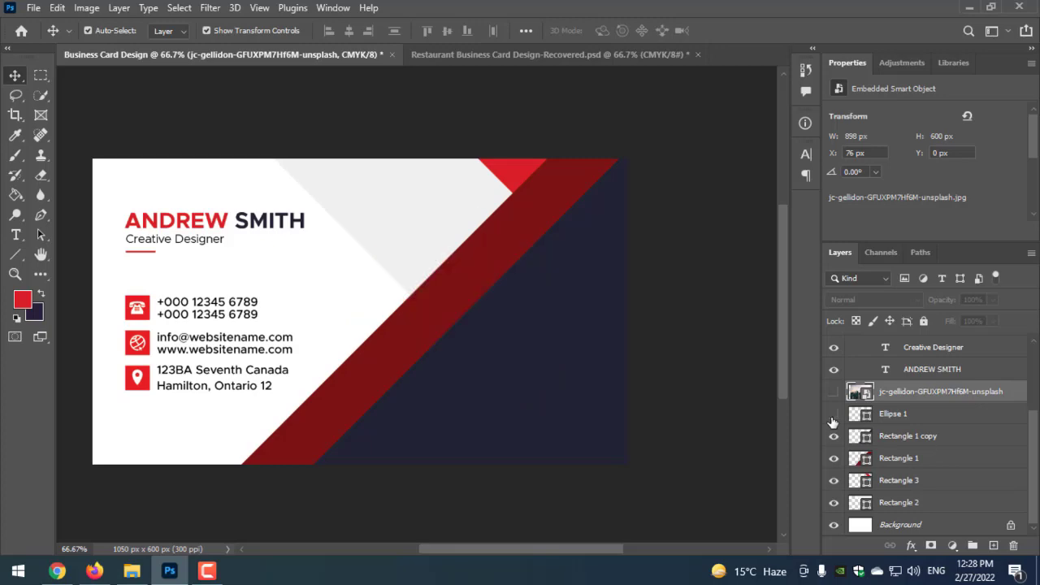
click(833, 413)
click(833, 392)
right_click(902, 395)
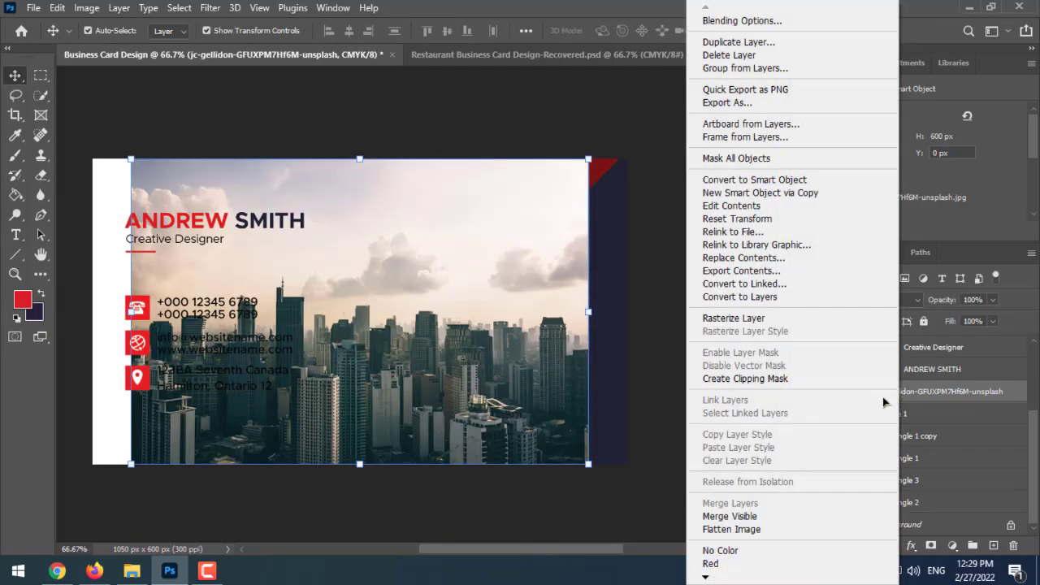
click(782, 379)
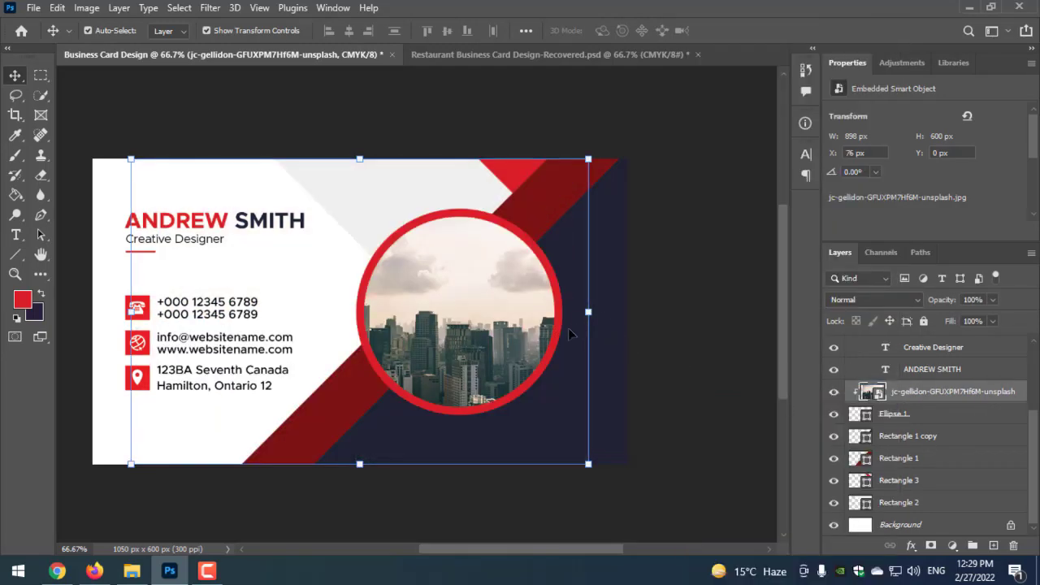
- Scale and move the clipped photo so the skyline buildings fill the circle
drag(188, 449, 344, 366)
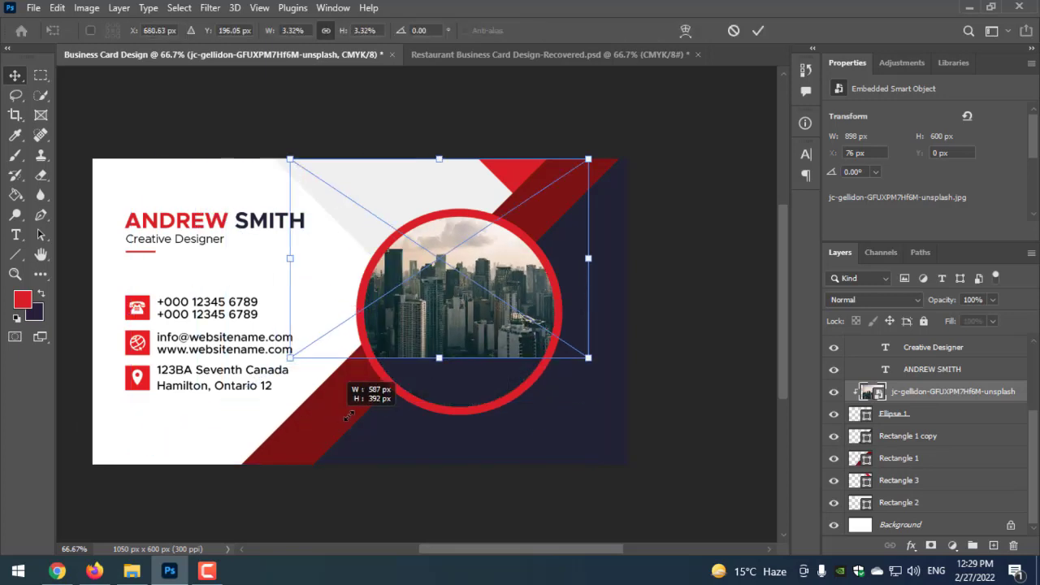
drag(480, 290, 492, 354)
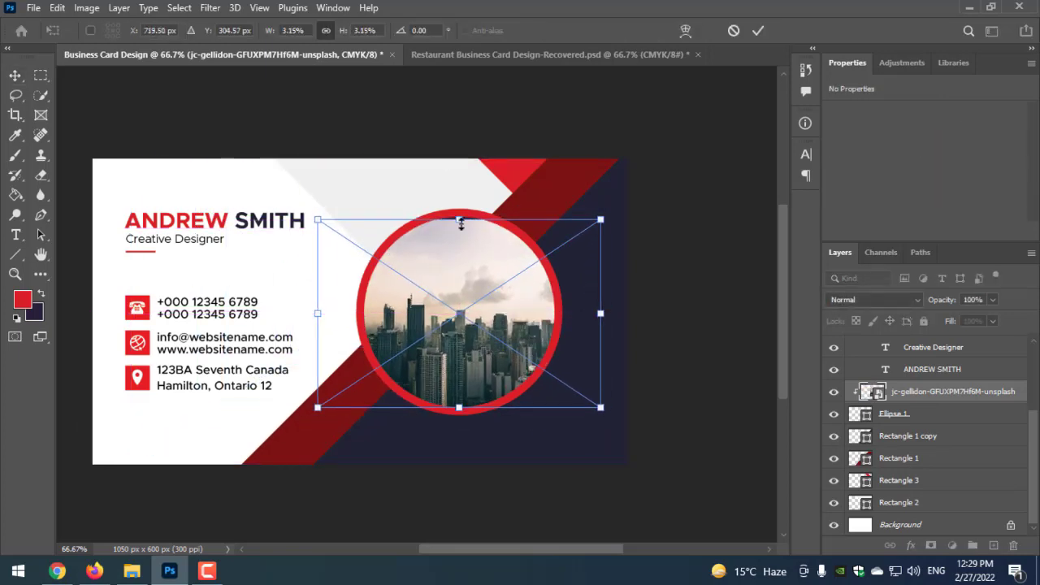
drag(460, 221, 459, 160)
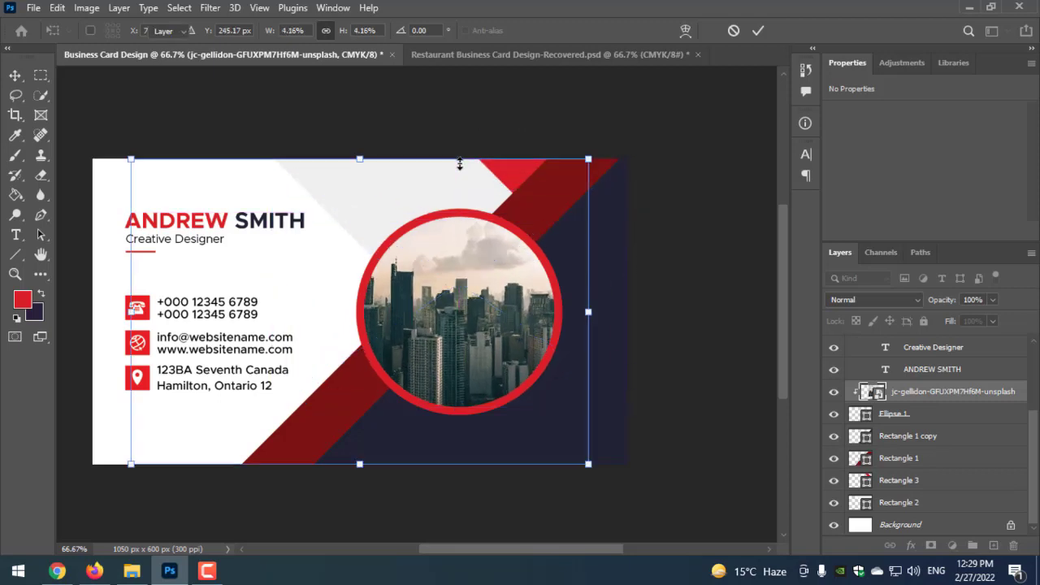
key(Return)
click(622, 341)
scroll(522, 425, up, 2)
scroll(636, 439, up, 2)
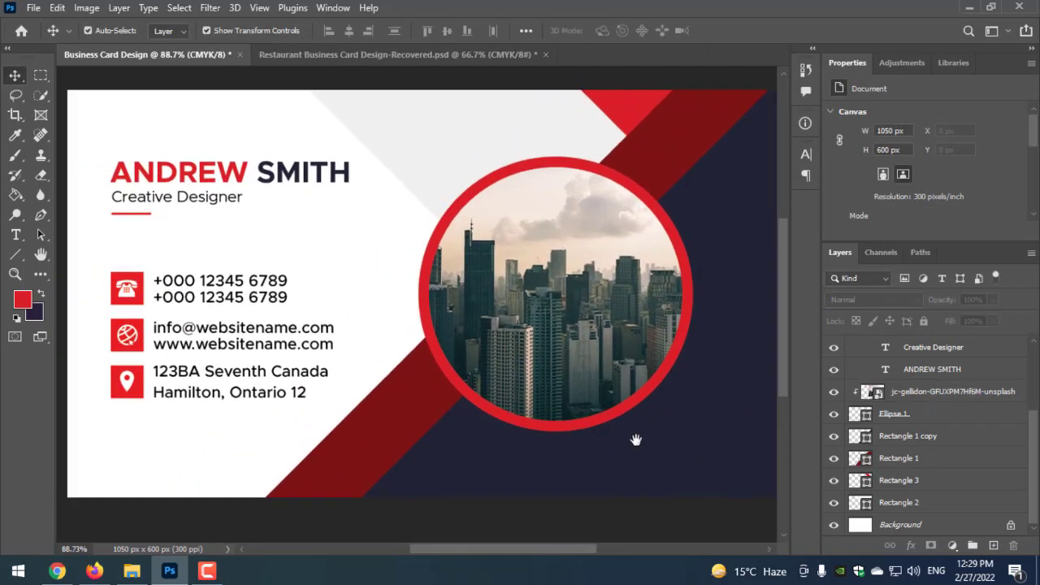
drag(635, 440, 671, 436)
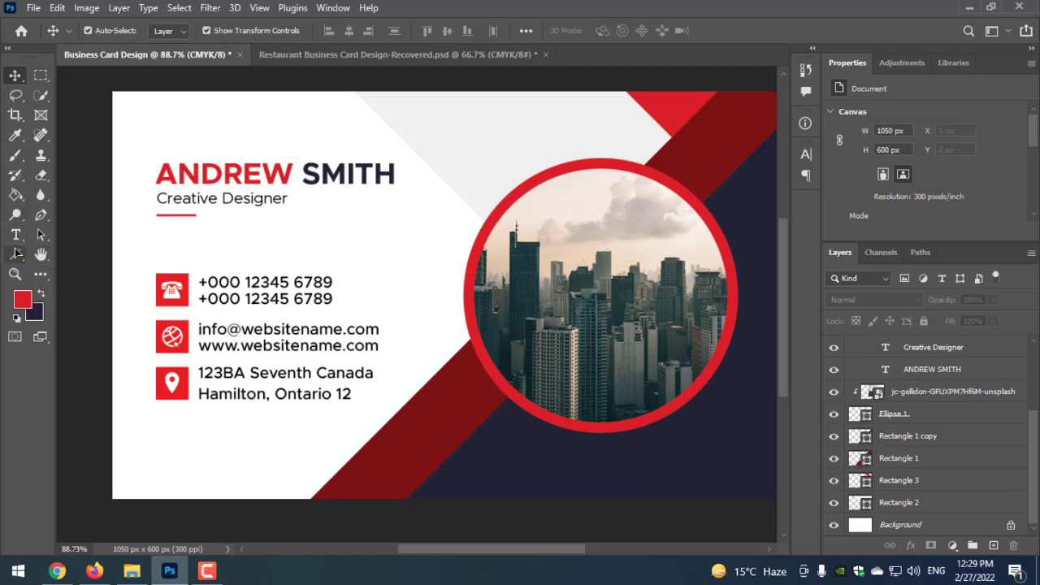
- Draw a white-filled square below the circle inside the Information group
drag(16, 259, 73, 251)
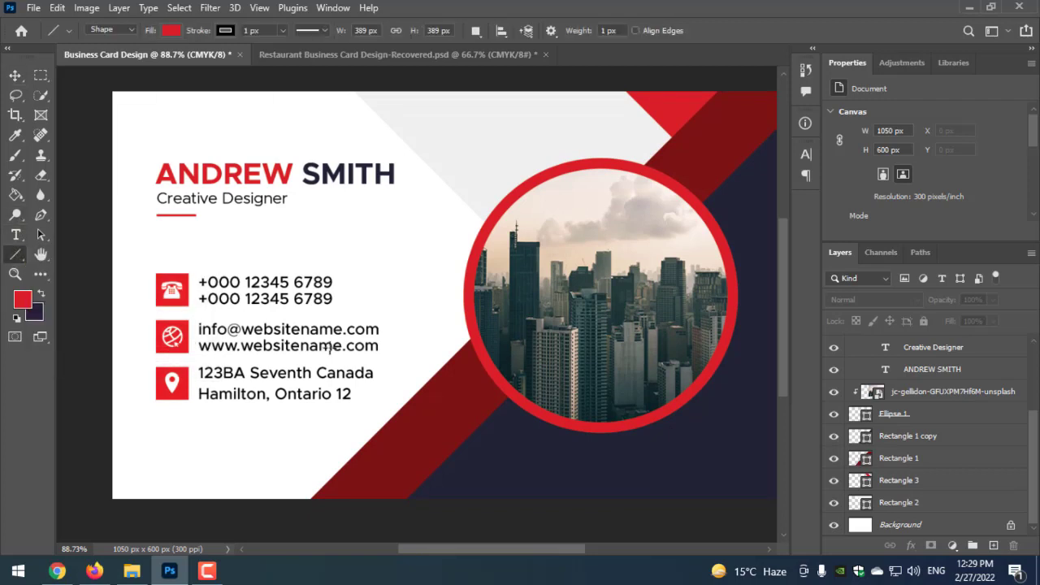
drag(443, 396, 517, 470)
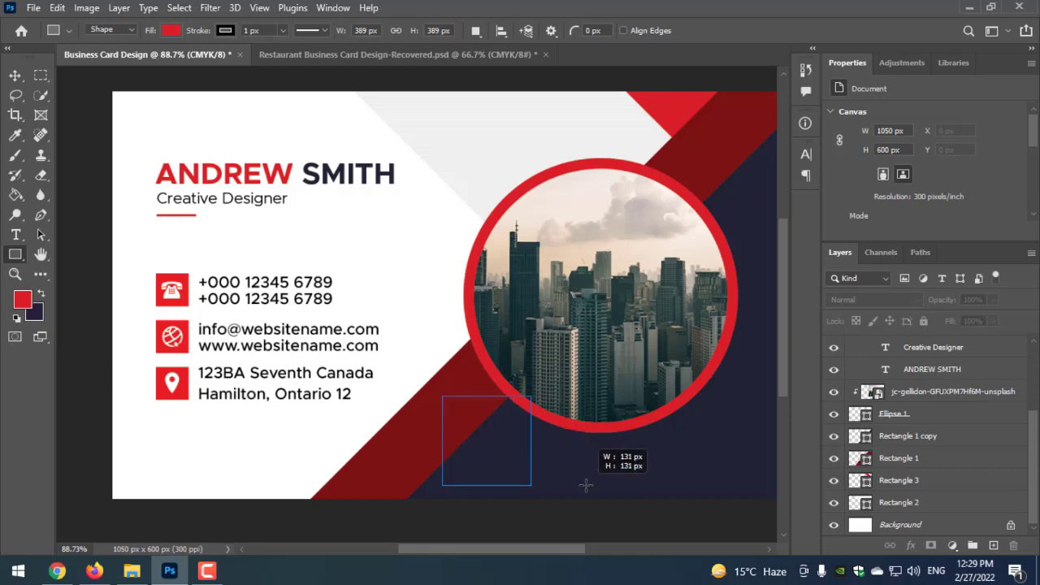
scroll(913, 379, up, 1)
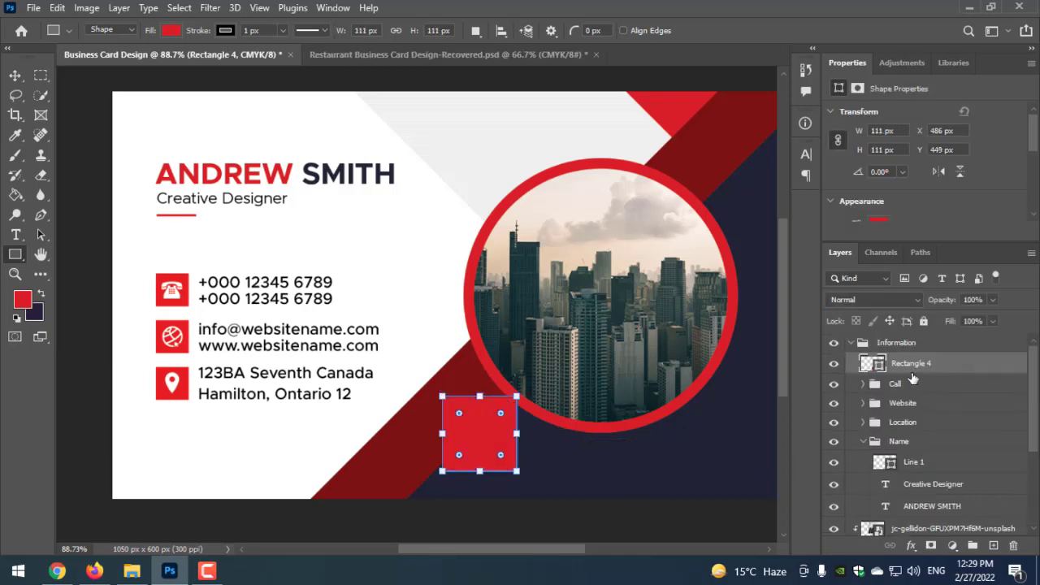
mouse_move(872, 369)
mouse_down()
mouse_move(925, 333)
mouse_move(883, 370)
mouse_up()
double_click(866, 367)
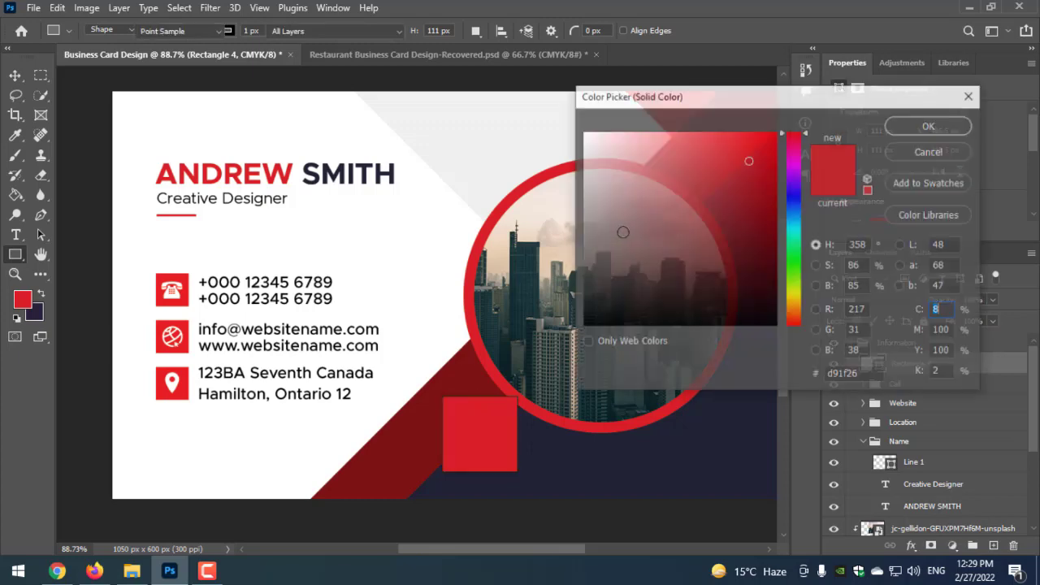
drag(622, 232, 582, 131)
key(Return)
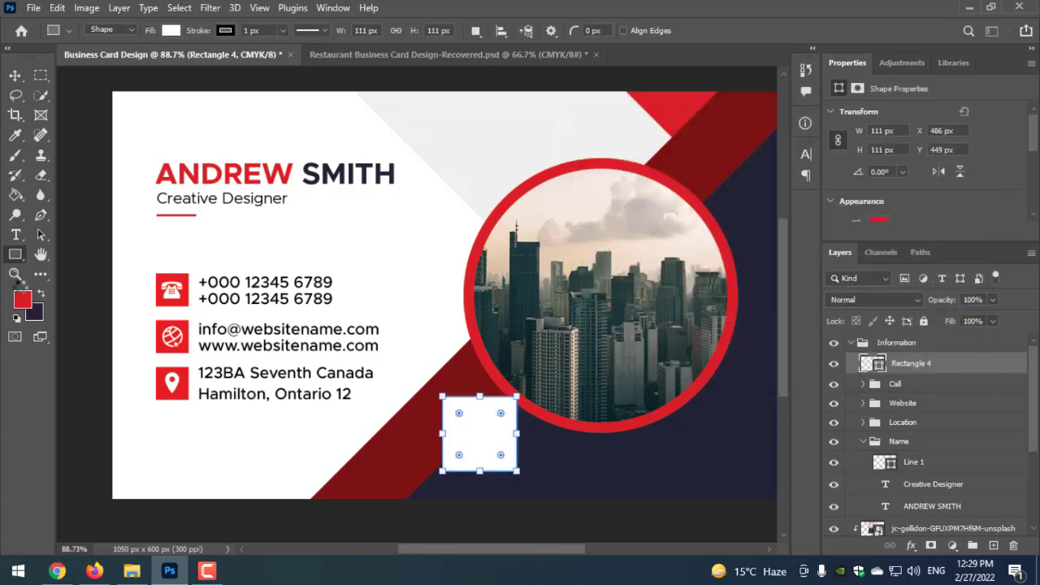
- Give the square a red outline and move it onto the circle's lower edge
click(232, 30)
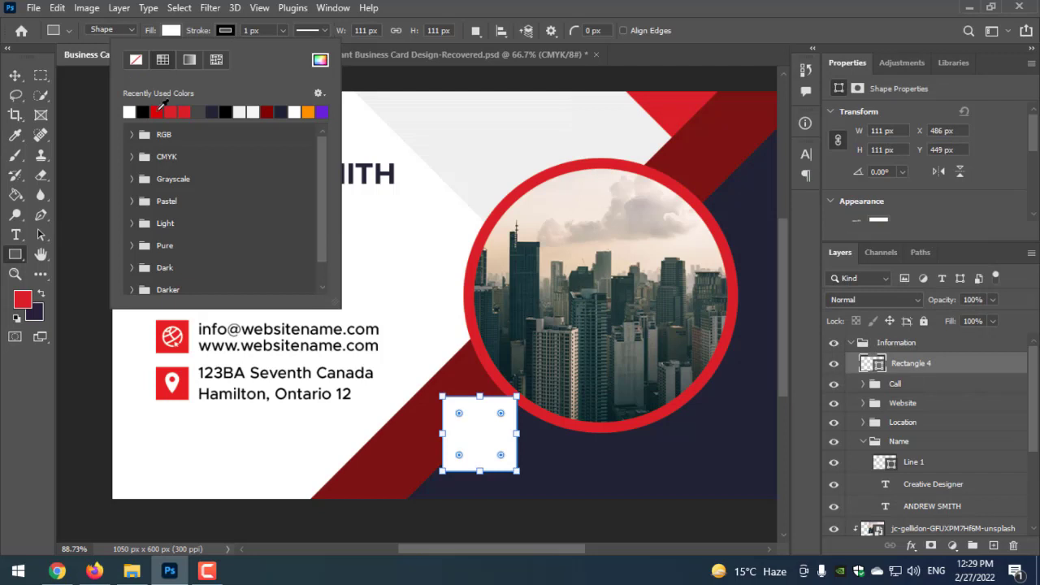
click(159, 111)
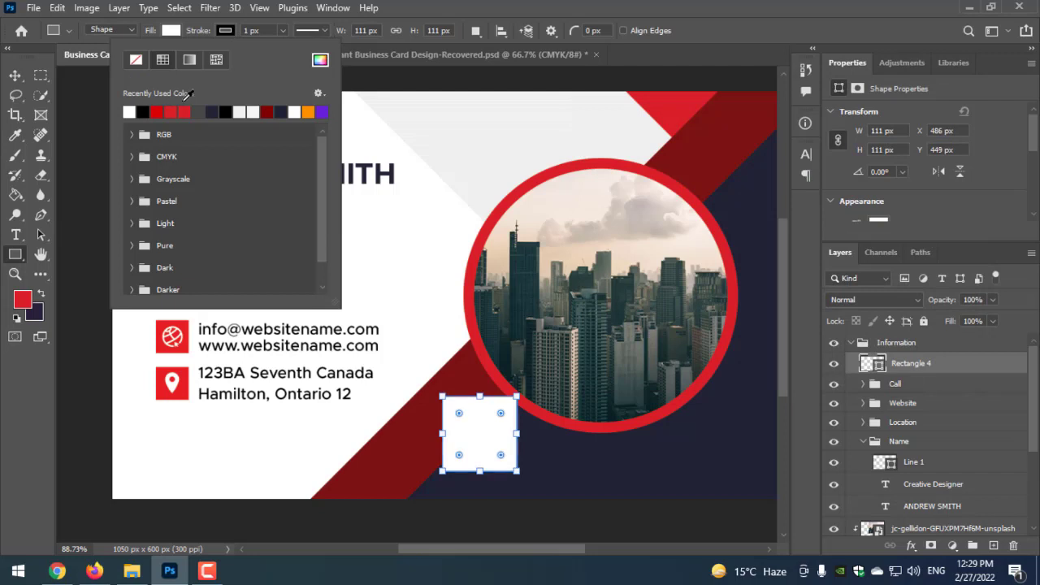
click(282, 31)
text(3)
key(Return)
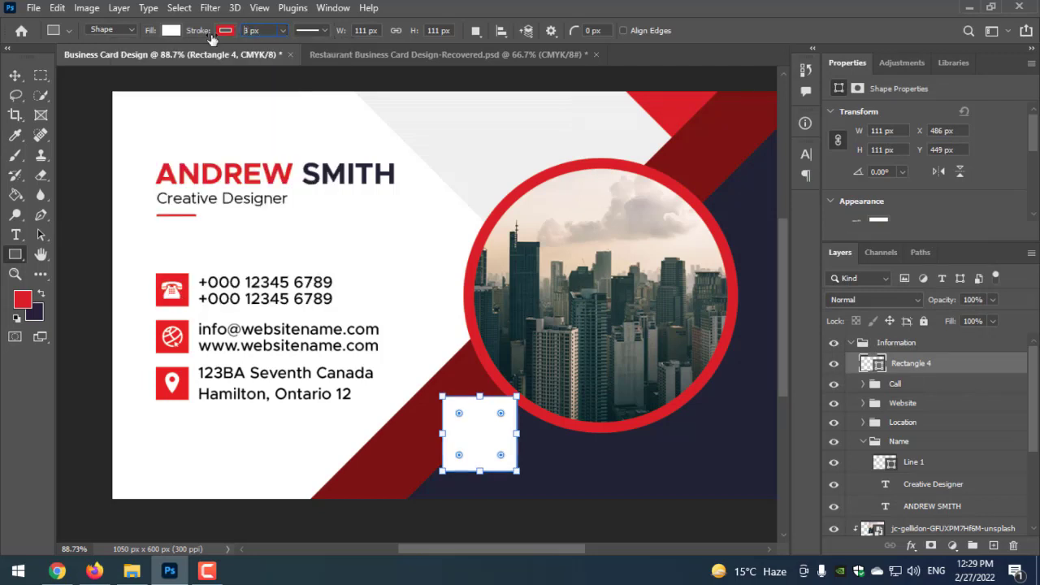
click(14, 75)
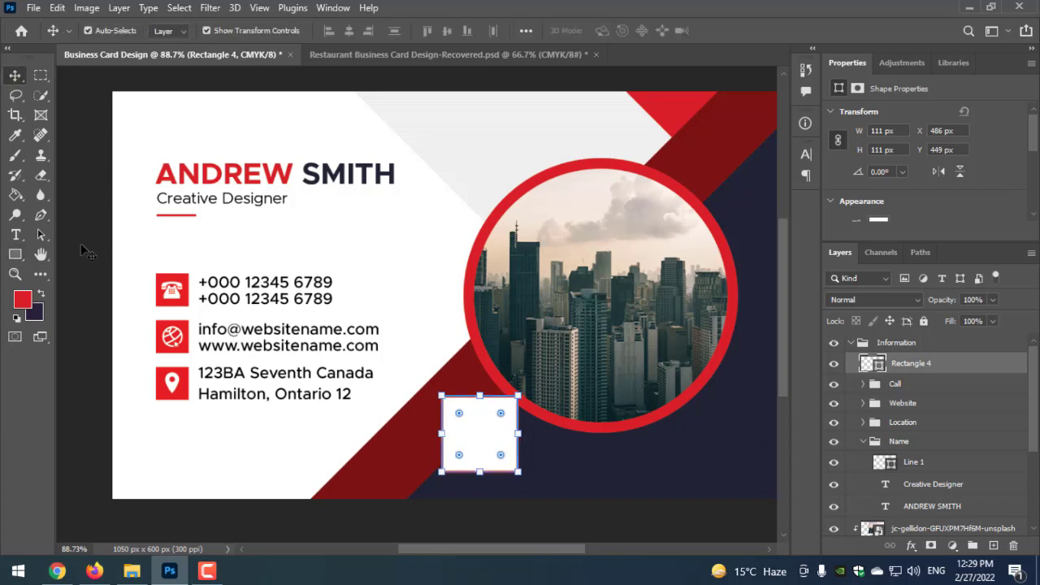
drag(466, 457, 592, 432)
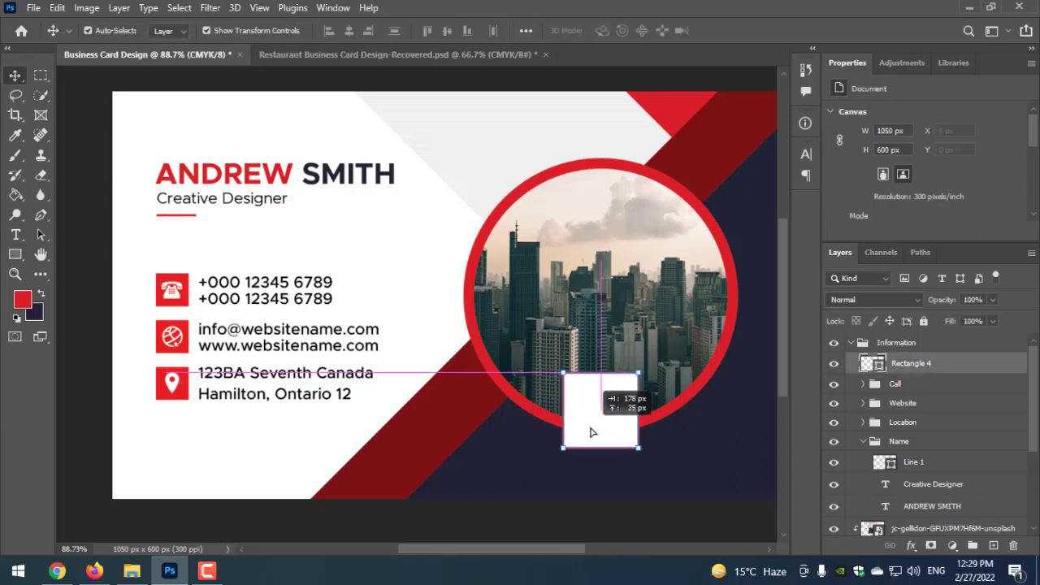
click(75, 435)
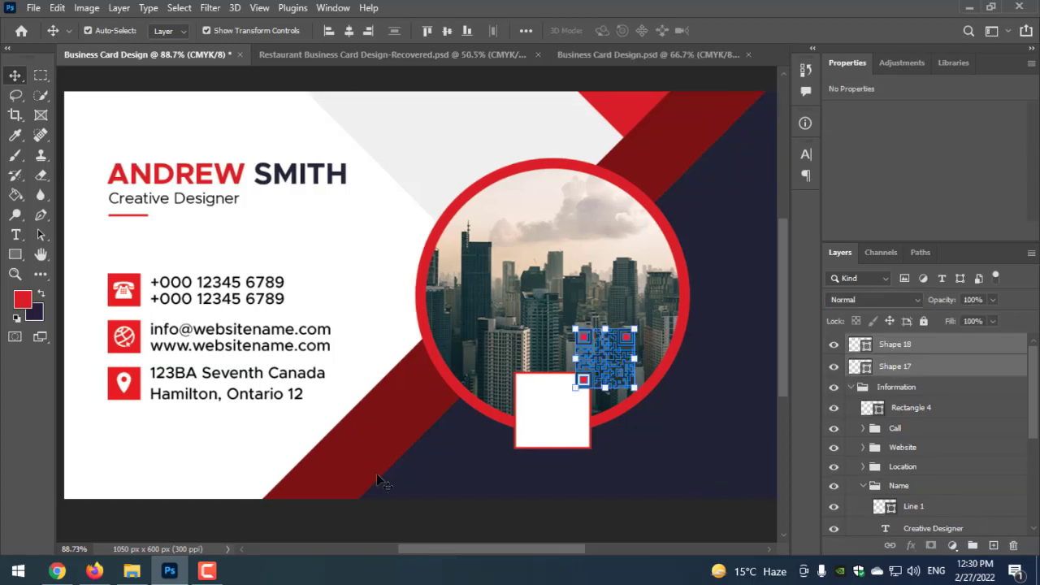
- Place the QR code inside the white square and move Shape 17 and 18 into Information
scroll(579, 475, up, 2)
drag(703, 335, 685, 329)
drag(689, 364, 623, 415)
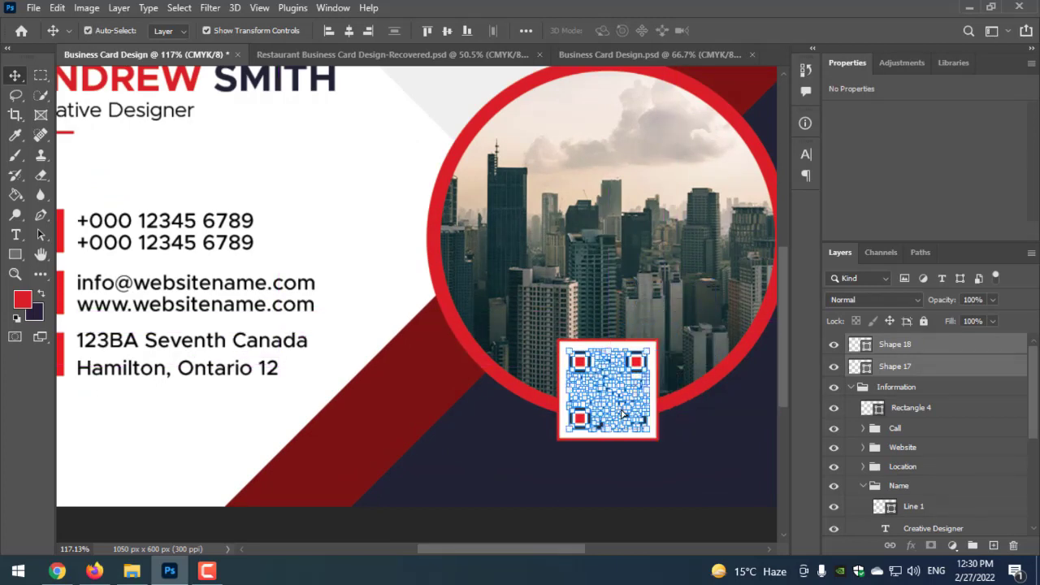
scroll(432, 528, down, 1)
click(697, 505)
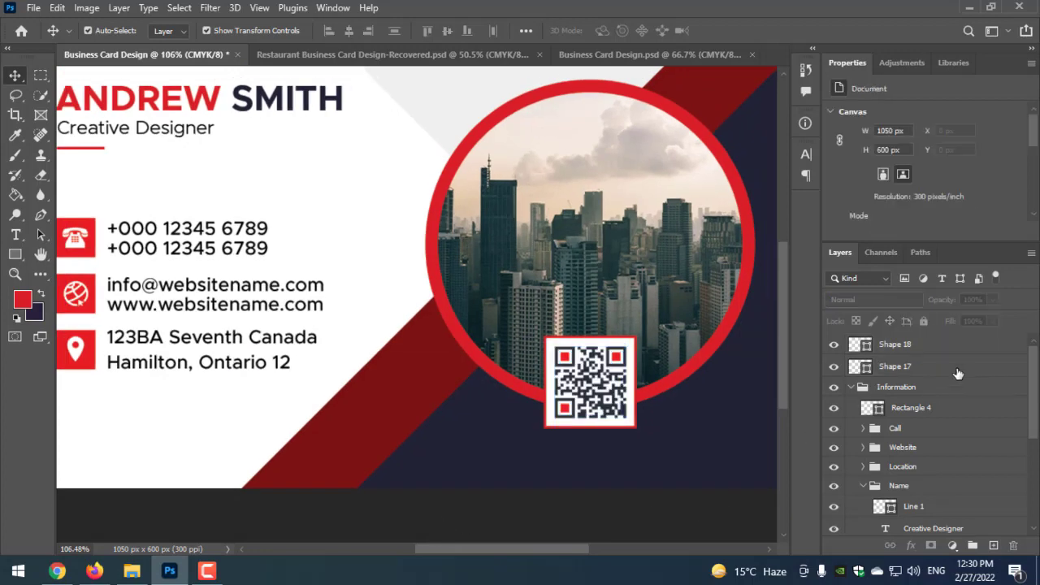
click(910, 364)
shift+click(912, 347)
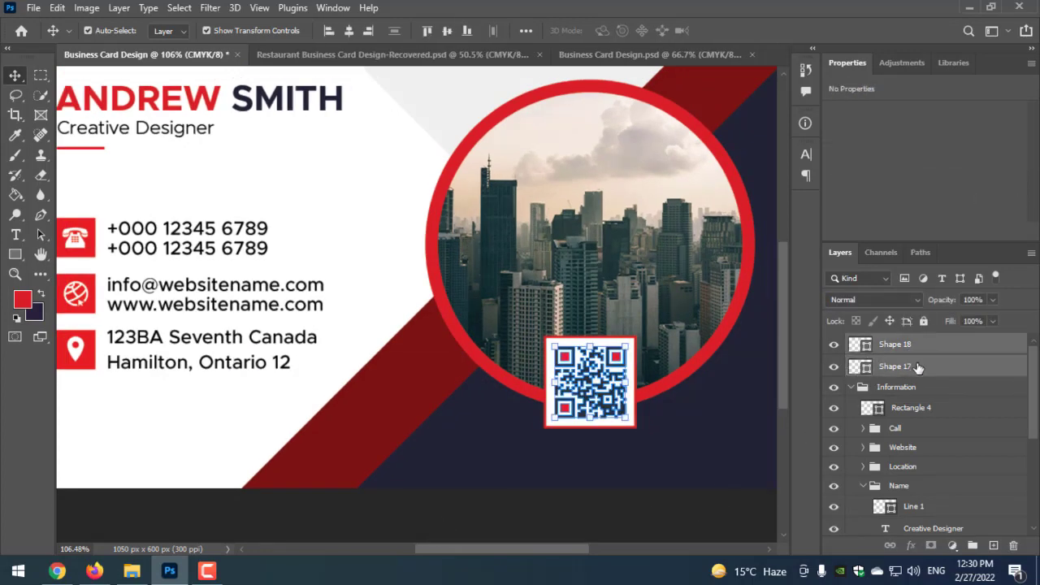
drag(919, 386, 921, 416)
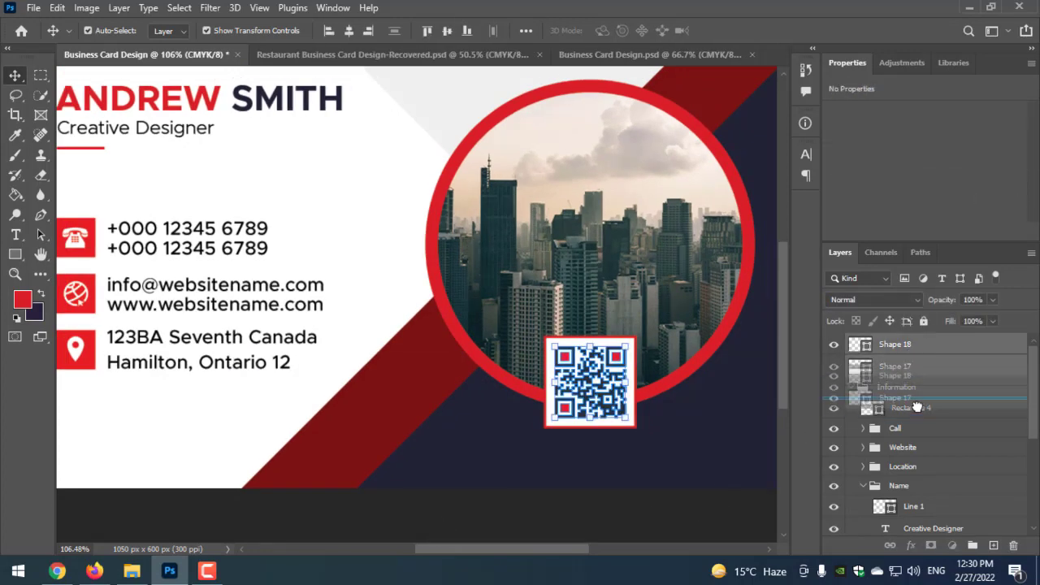
- Group Shape 17, Shape 18 and Rectangle 4 together
shift+click(920, 411)
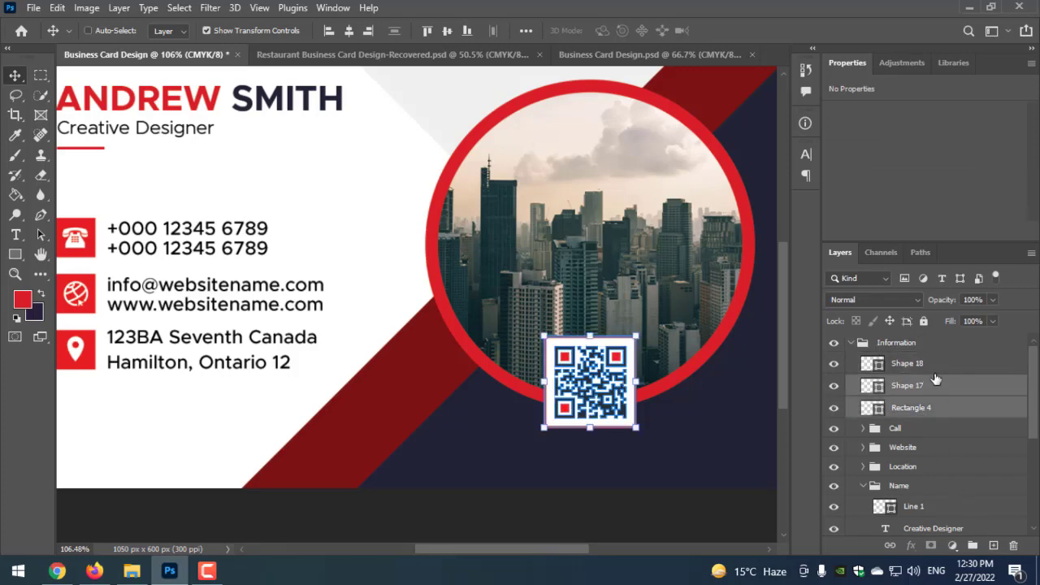
shift+click(933, 367)
click(972, 543)
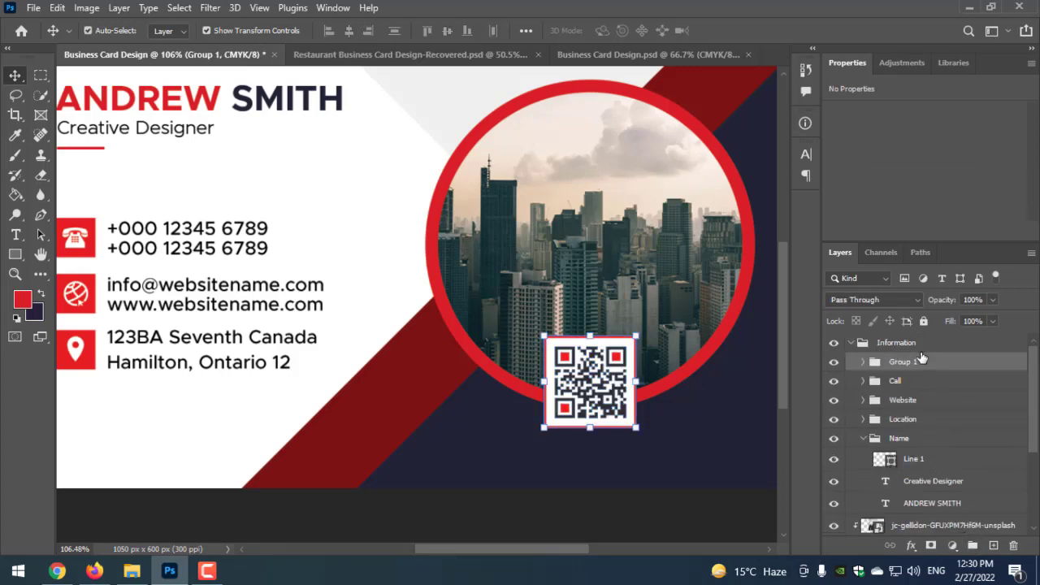
click(647, 491)
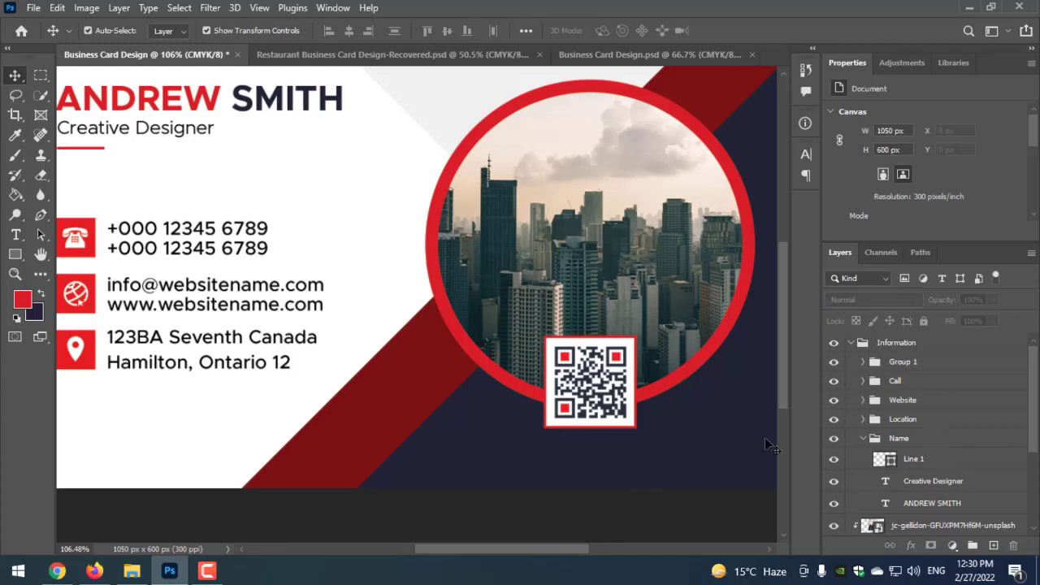
- Name the new group 'Qr Code' and fit the whole card in view
double_click(898, 361)
text(Q)
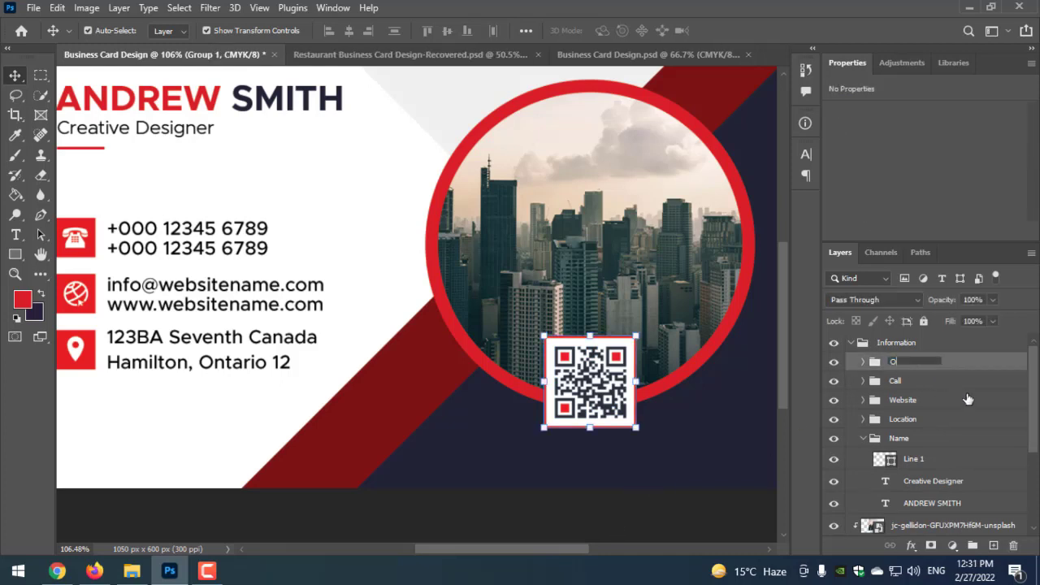
text(r Code)
key(Return)
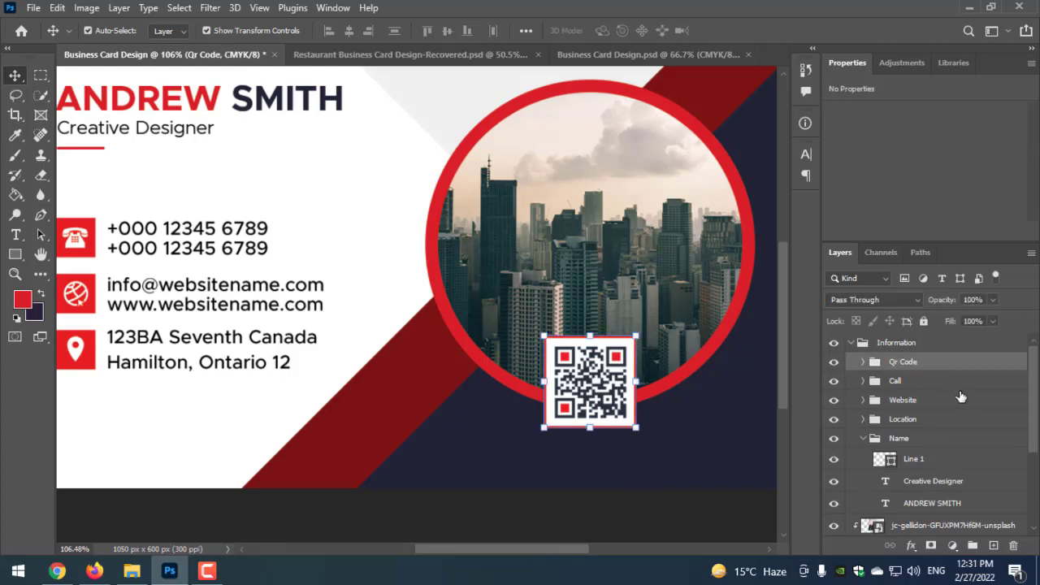
click(363, 528)
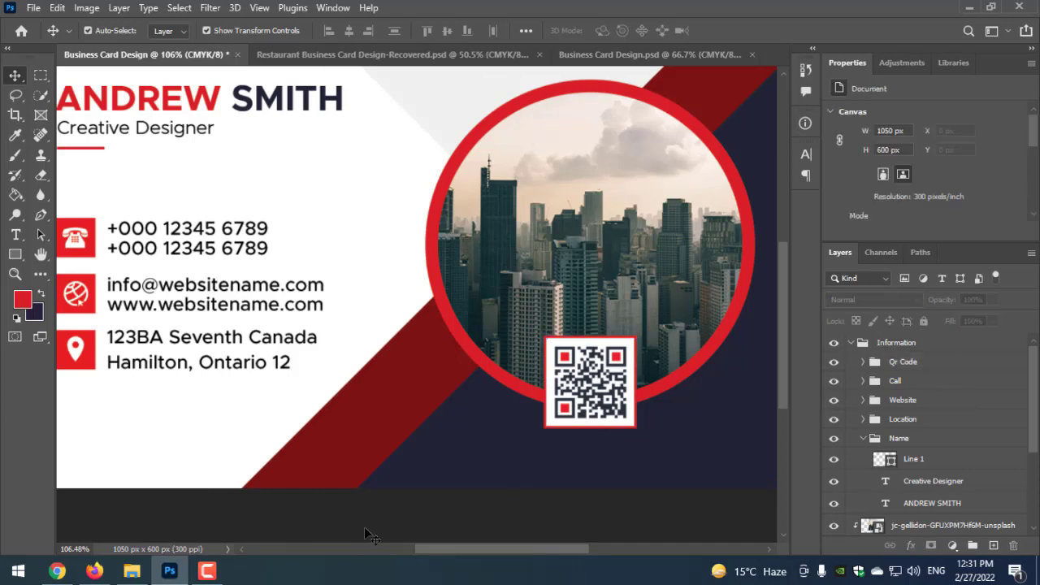
key(ctrl+0)
scroll(425, 127, down, 3)
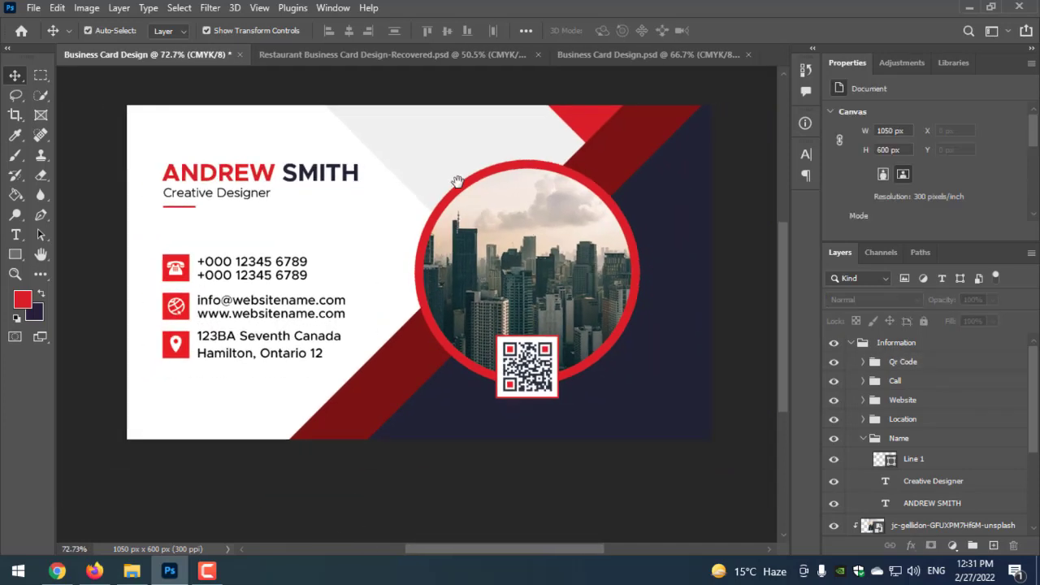
drag(459, 233, 457, 236)
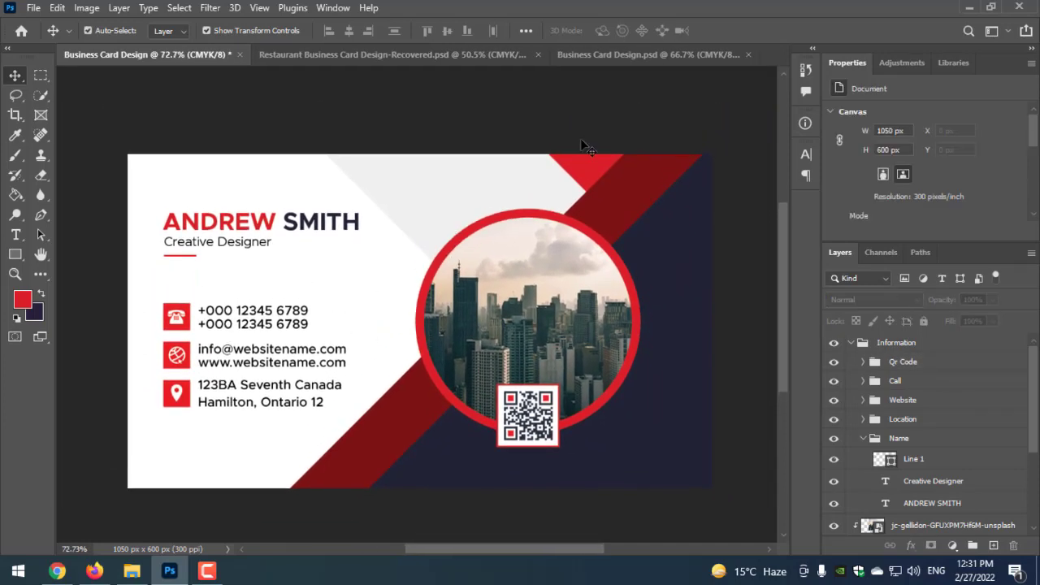
scroll(580, 138, down, 2)
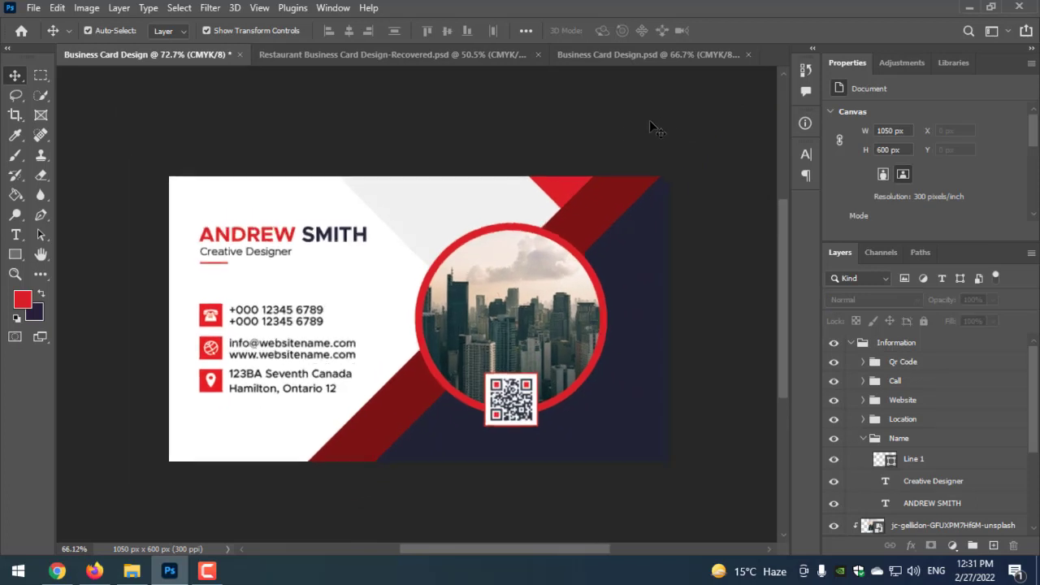
- Unlock the Background as Layer 0 and group it with every layer up to Information
click(851, 343)
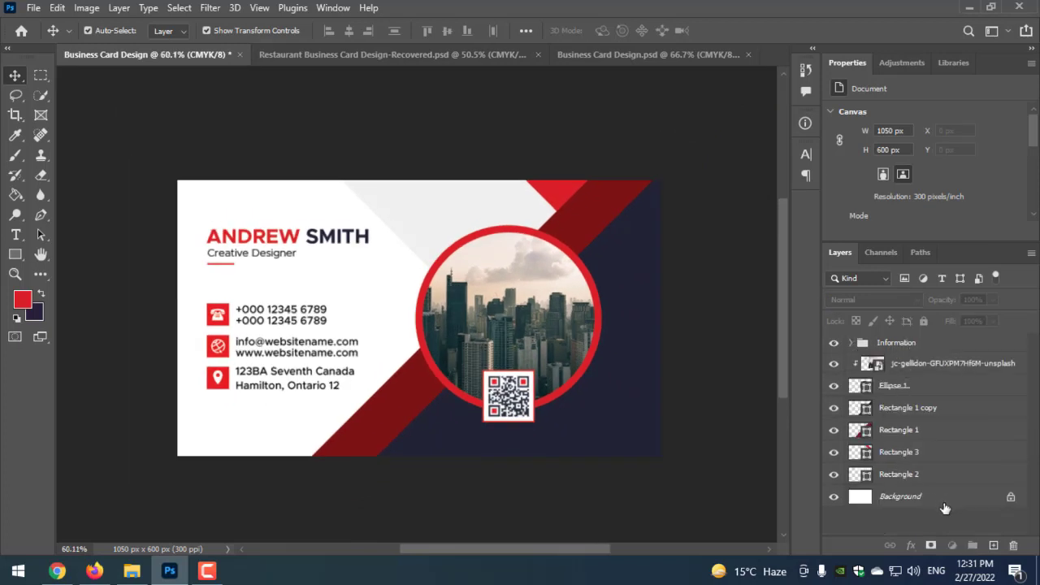
click(947, 503)
click(1011, 496)
click(897, 342)
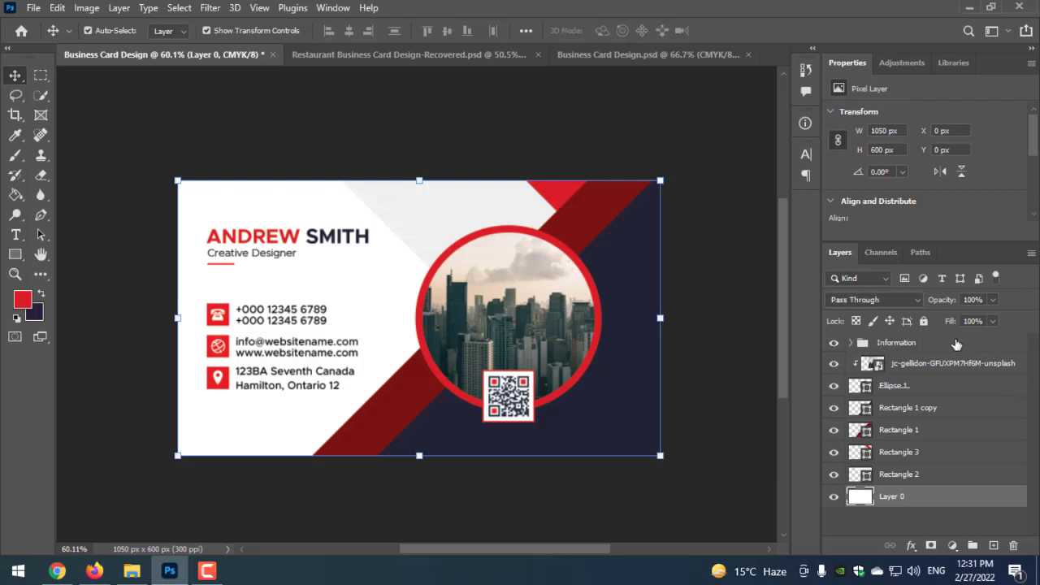
shift+click(902, 474)
click(121, 468)
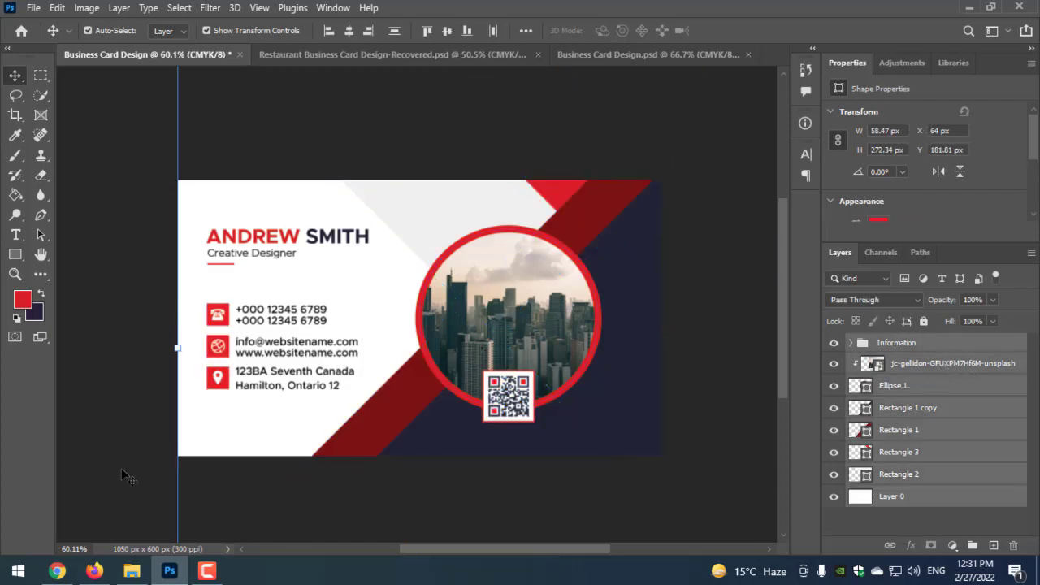
click(933, 499)
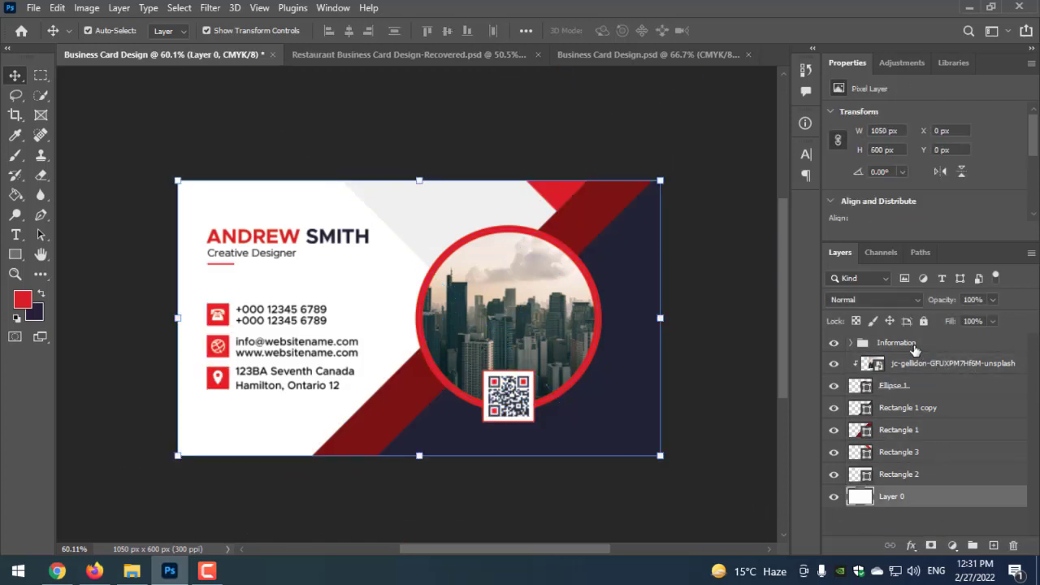
shift+click(915, 345)
click(972, 546)
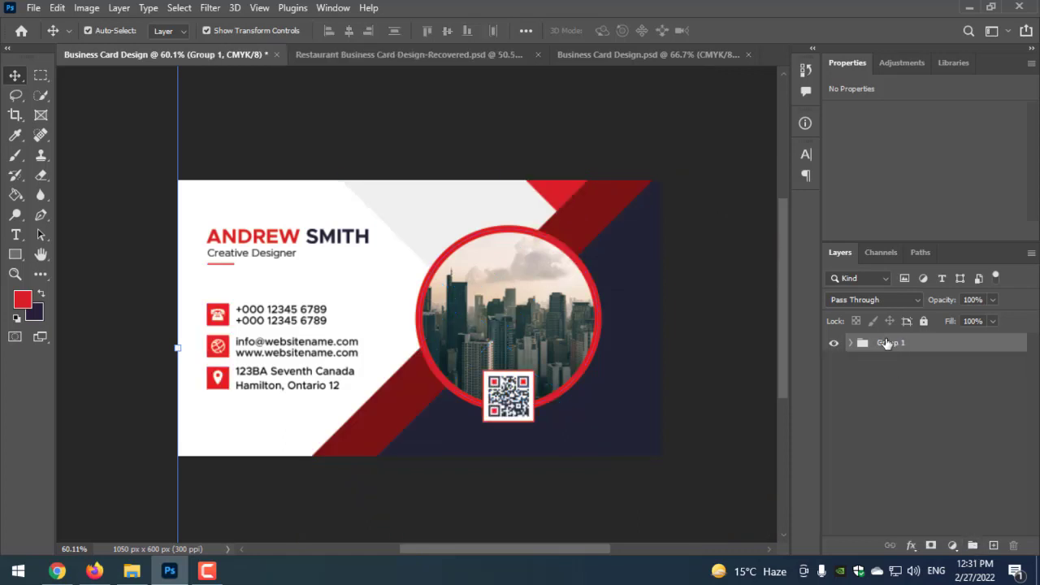
- Name the new group 'Front Side'
double_click(885, 343)
text(FD)
key(BackSpace)
text(ront)
text( Side)
key(Return)
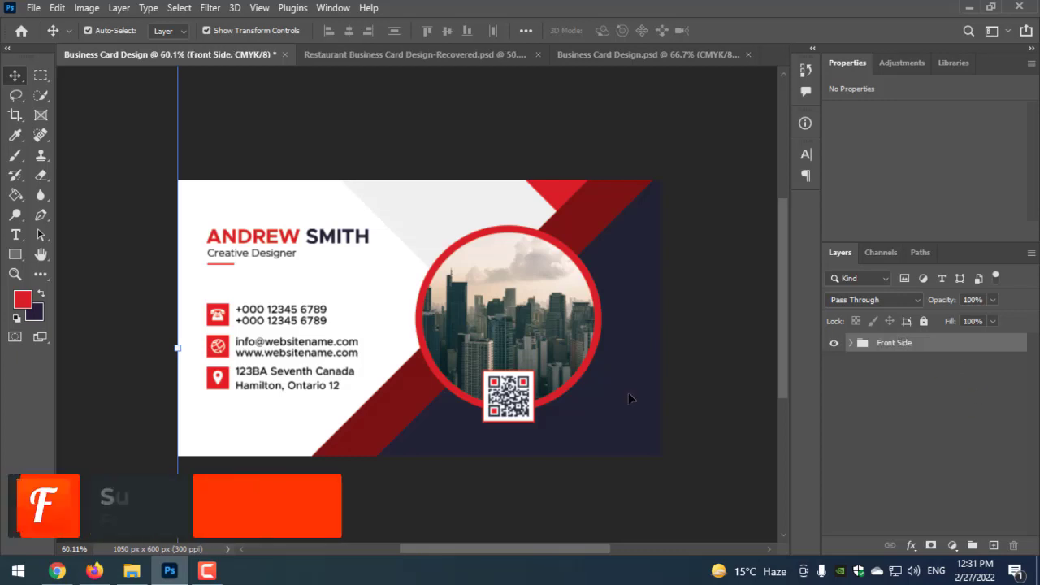
click(131, 436)
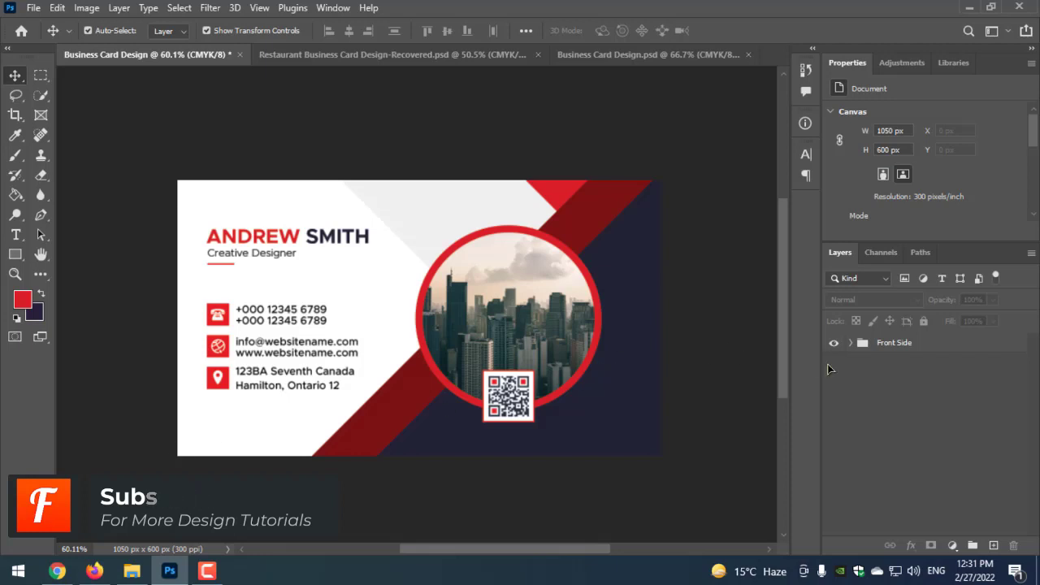
- Duplicate Front Side with Ctrl+J and delete the Information group from the copy
click(860, 348)
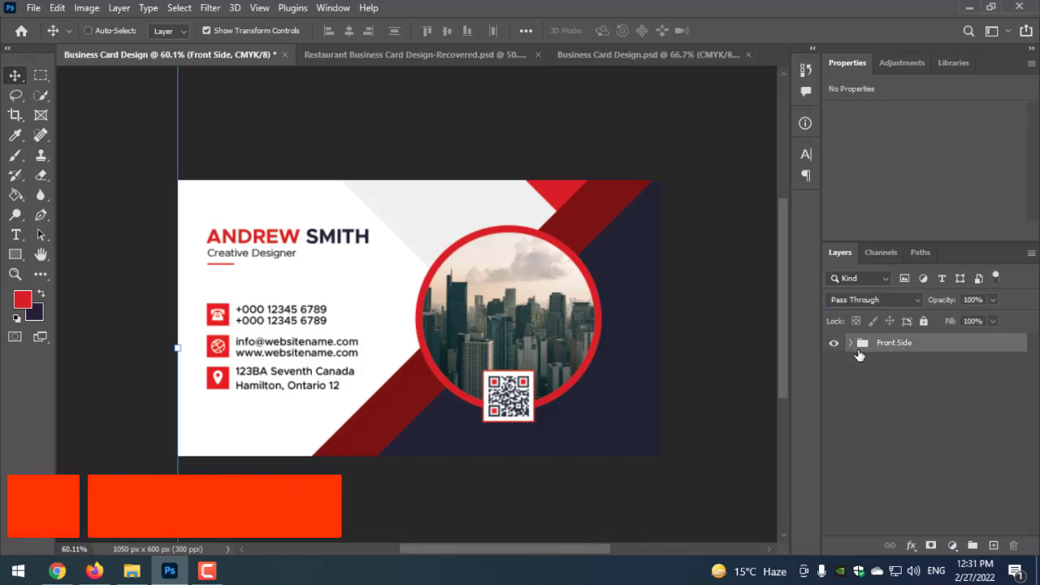
key(ctrl+j)
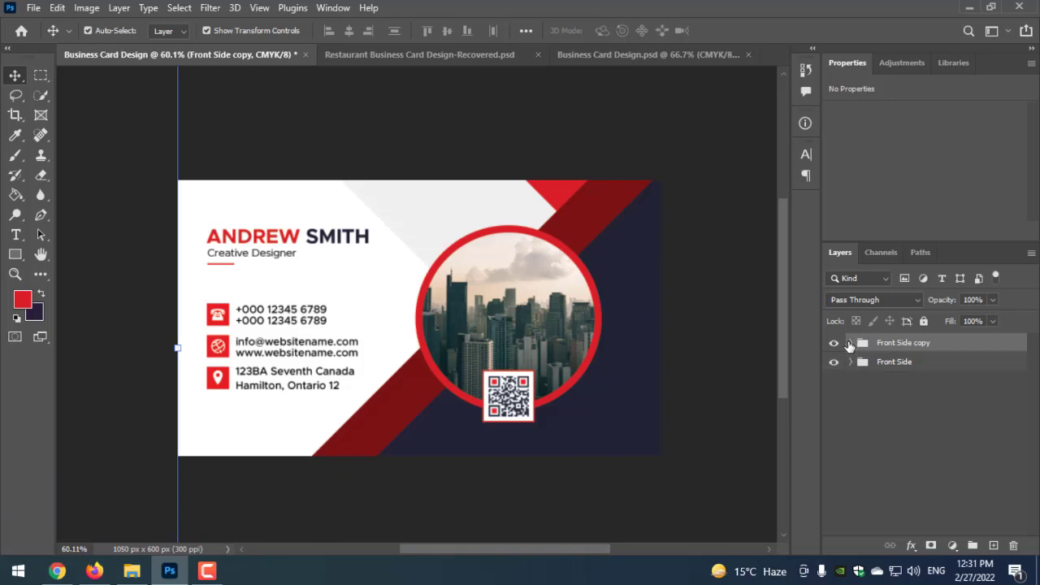
click(849, 343)
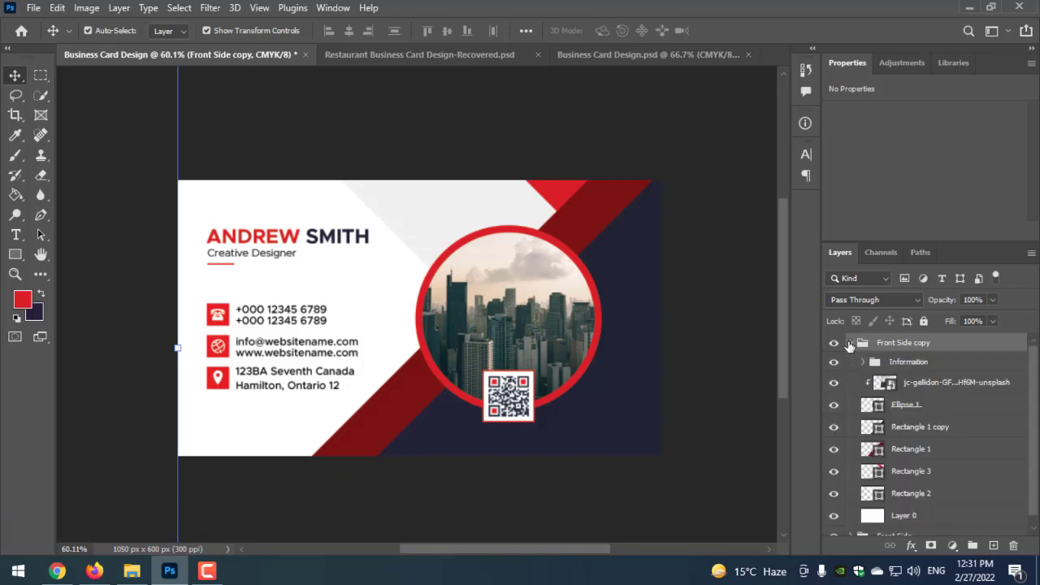
click(901, 365)
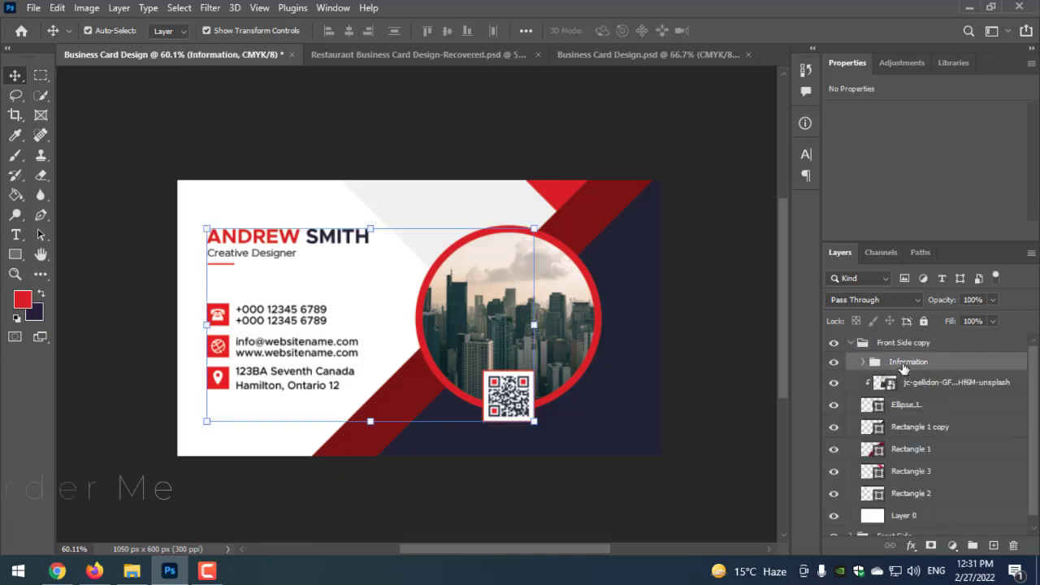
click(549, 497)
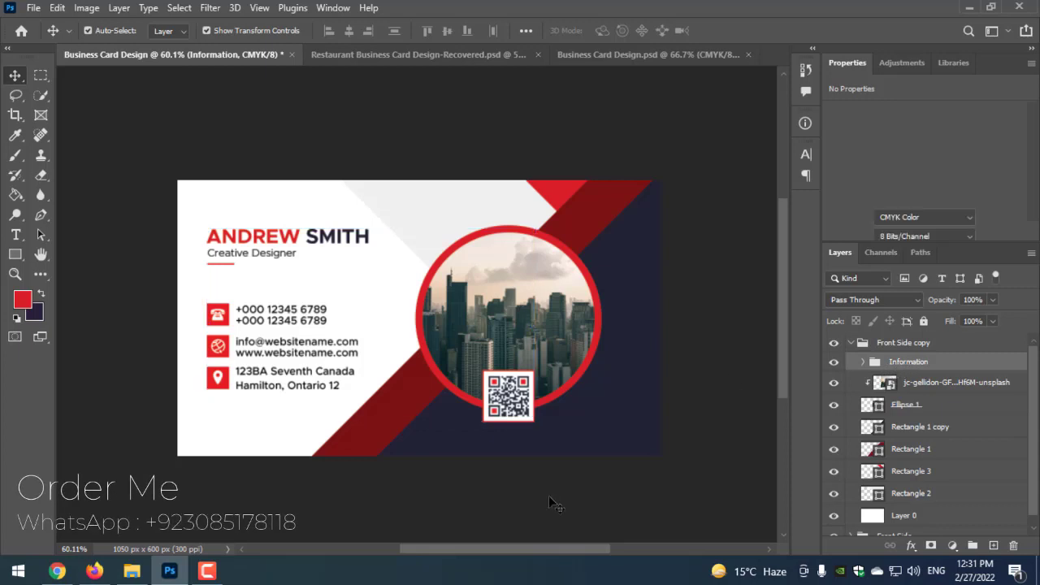
click(904, 366)
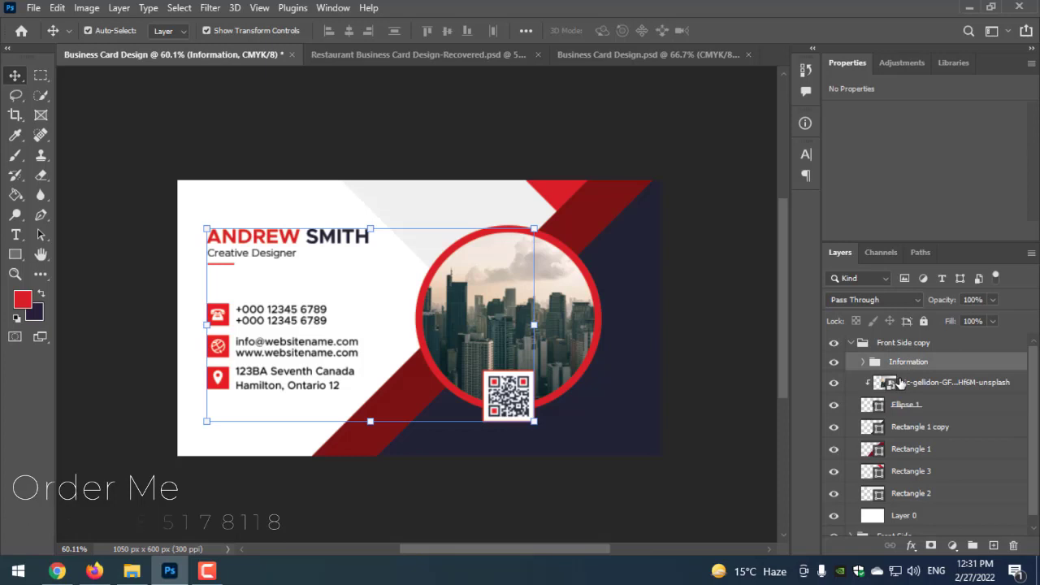
key(Delete)
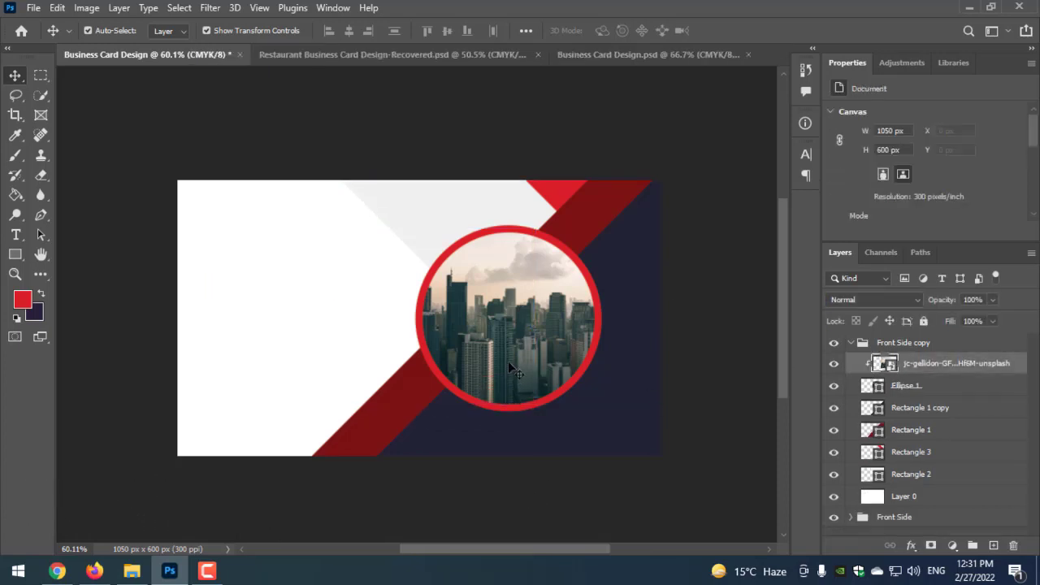
- Delete the city photo and white Layer 0 from the copy and hide the original Front Side
key(Delete)
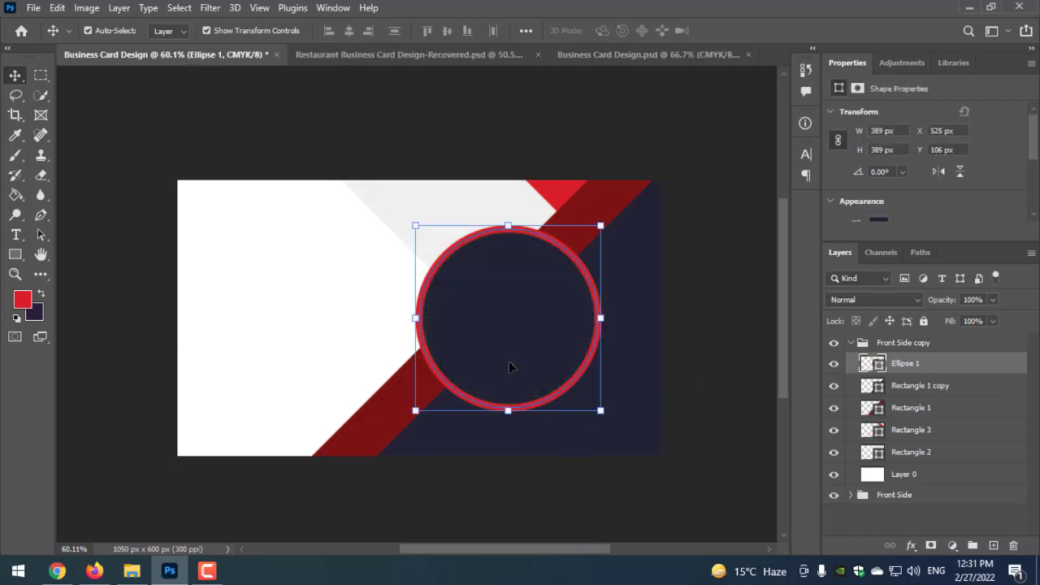
click(443, 500)
scroll(476, 411, up, 2)
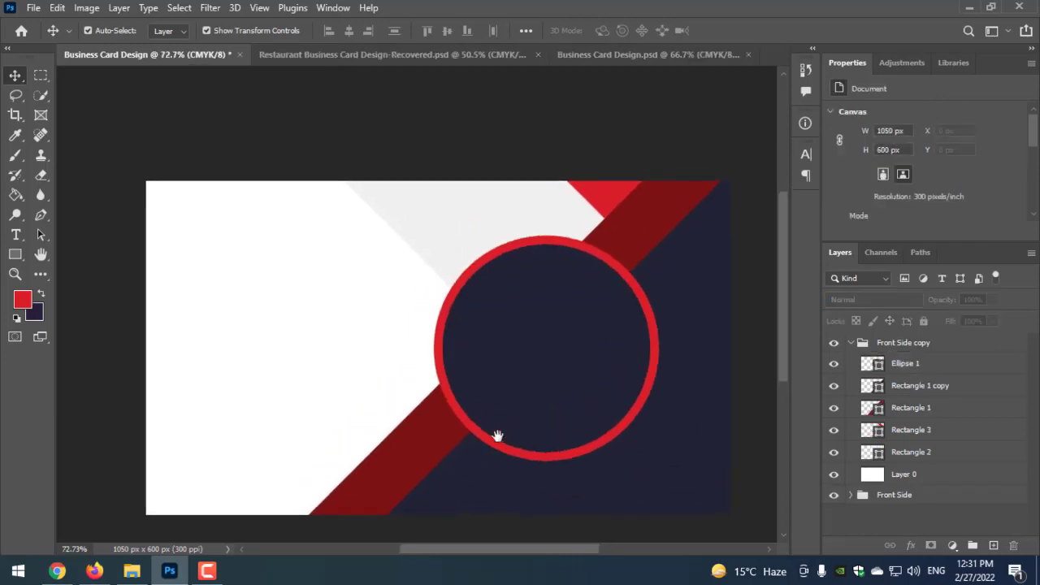
click(331, 365)
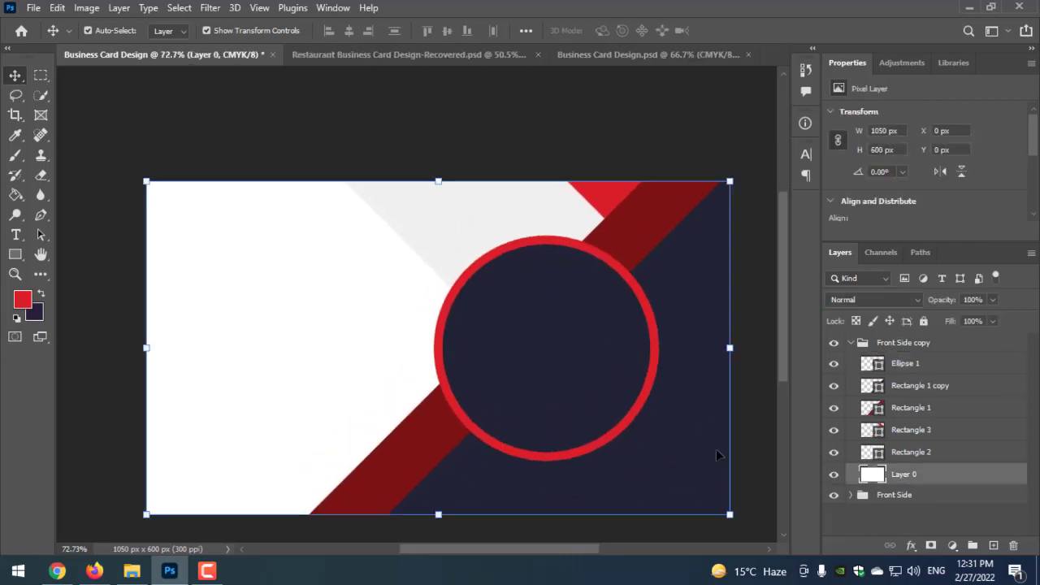
right_click(914, 478)
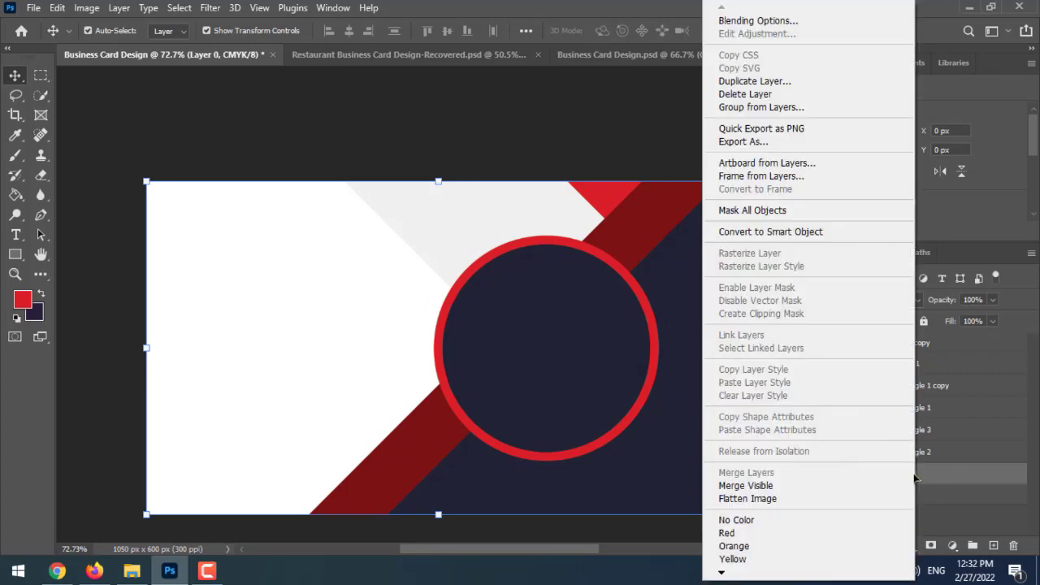
click(969, 484)
key(Delete)
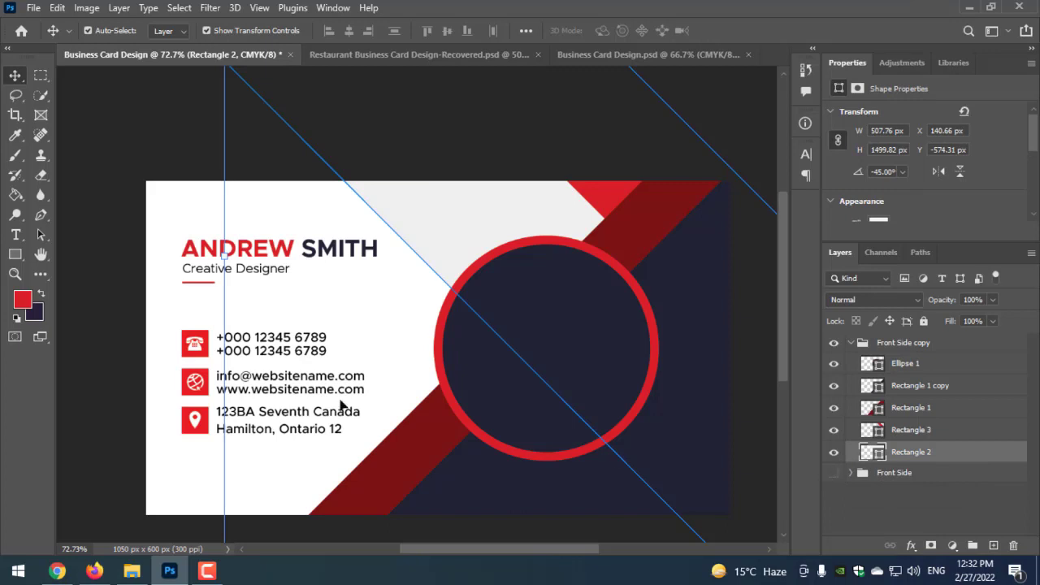
click(144, 331)
click(14, 254)
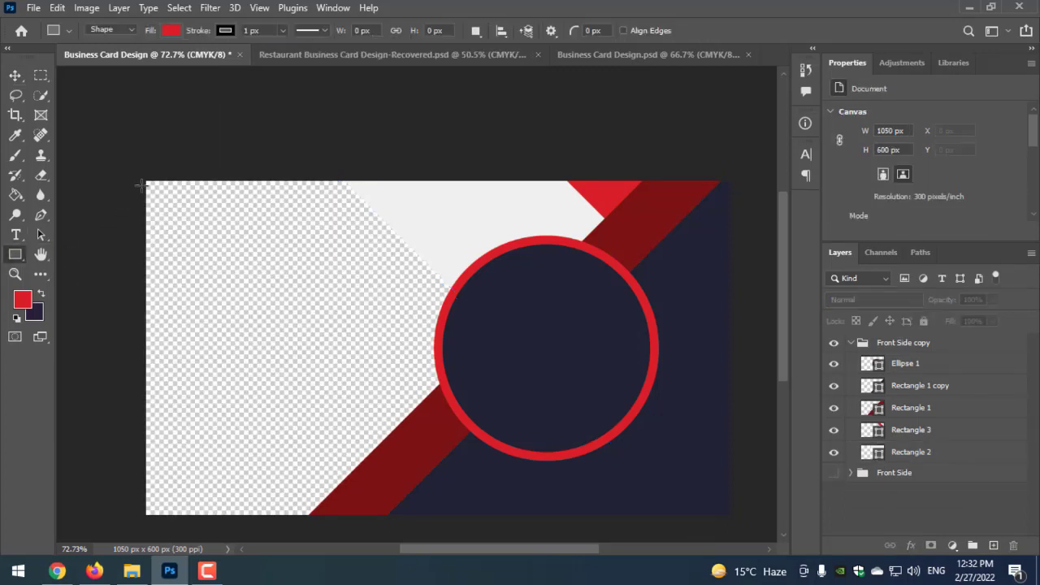
- Draw full-card Rectangle 5, move it to the bottom, and fill it navy #202234
drag(142, 173, 690, 521)
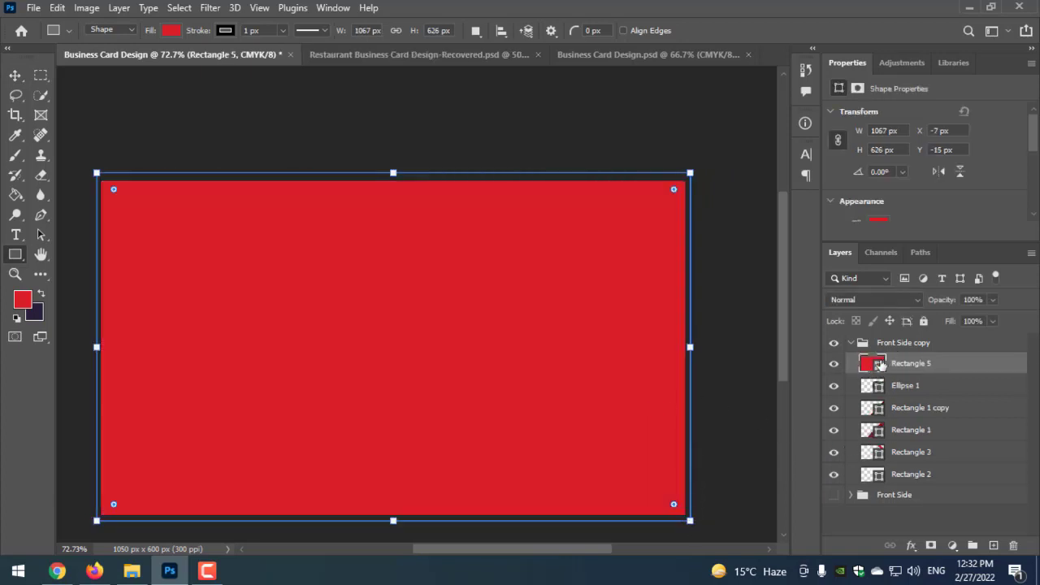
mouse_move(910, 363)
mouse_down()
mouse_move(923, 475)
mouse_move(873, 493)
mouse_up()
double_click(872, 475)
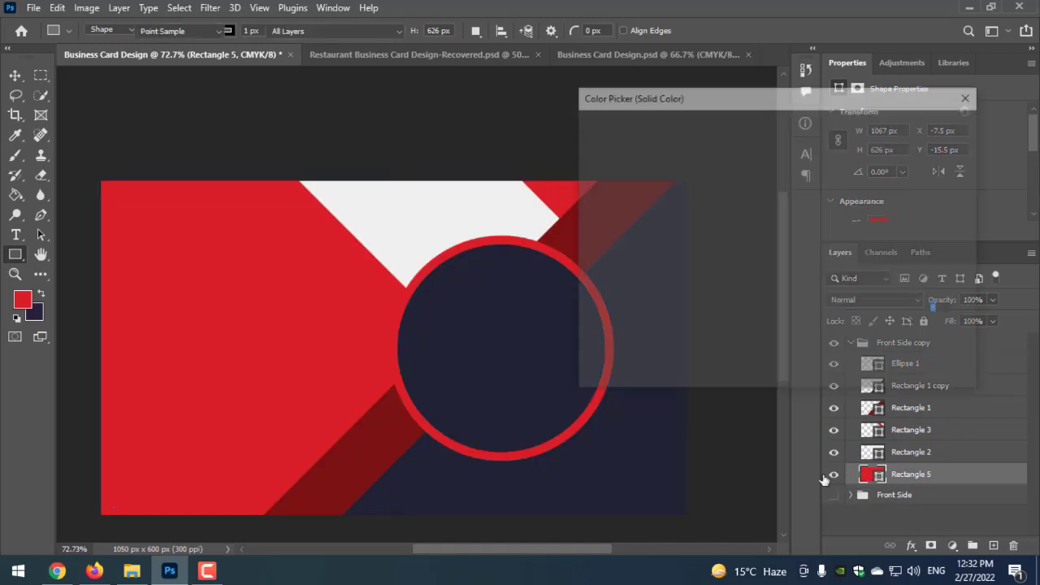
click(481, 428)
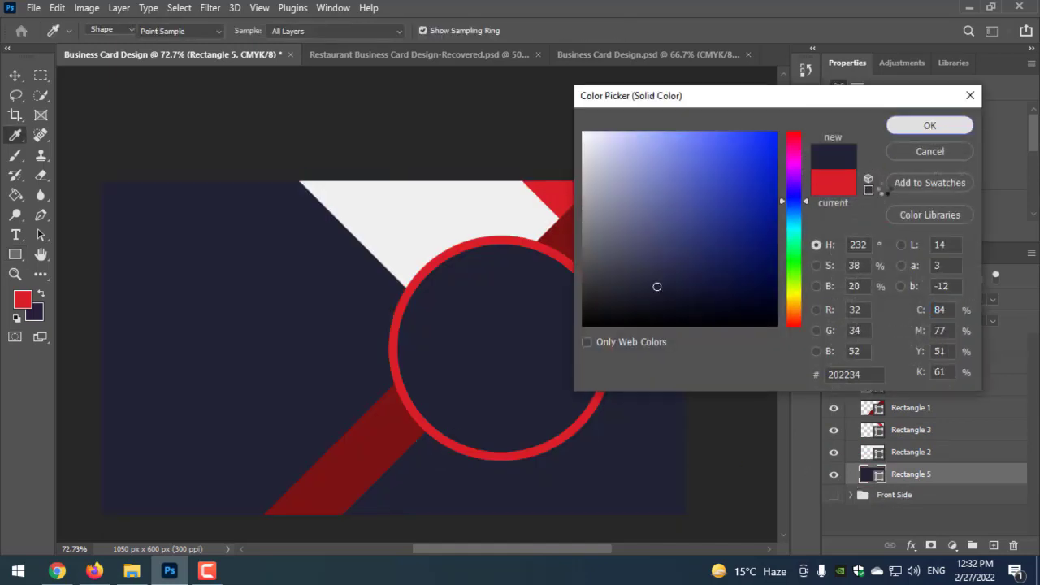
click(930, 127)
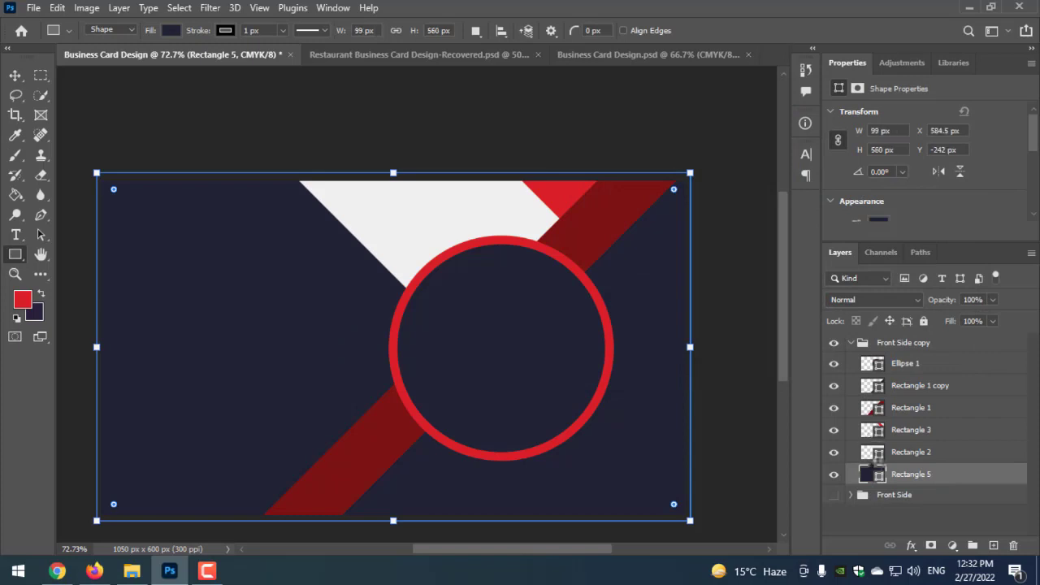
click(874, 431)
click(860, 455)
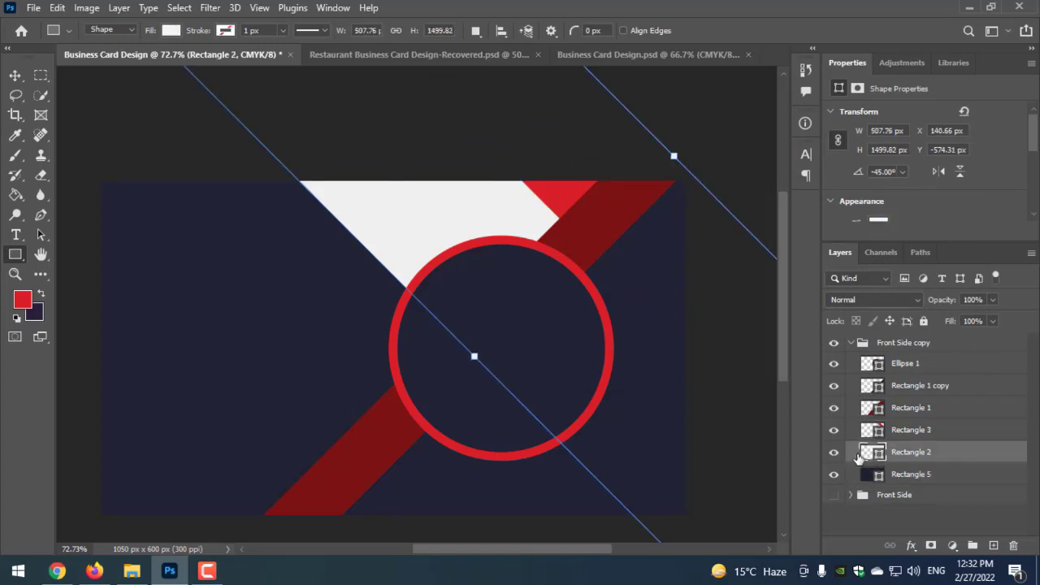
- Fill Rectangle 1 copy with the card's red and make the diagonal stripe off-white
double_click(870, 387)
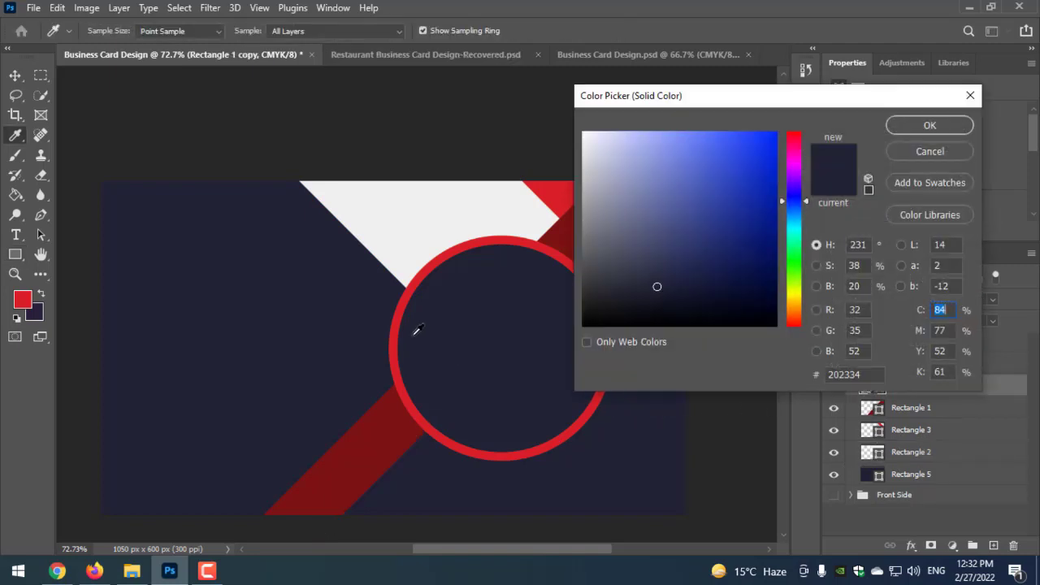
click(401, 325)
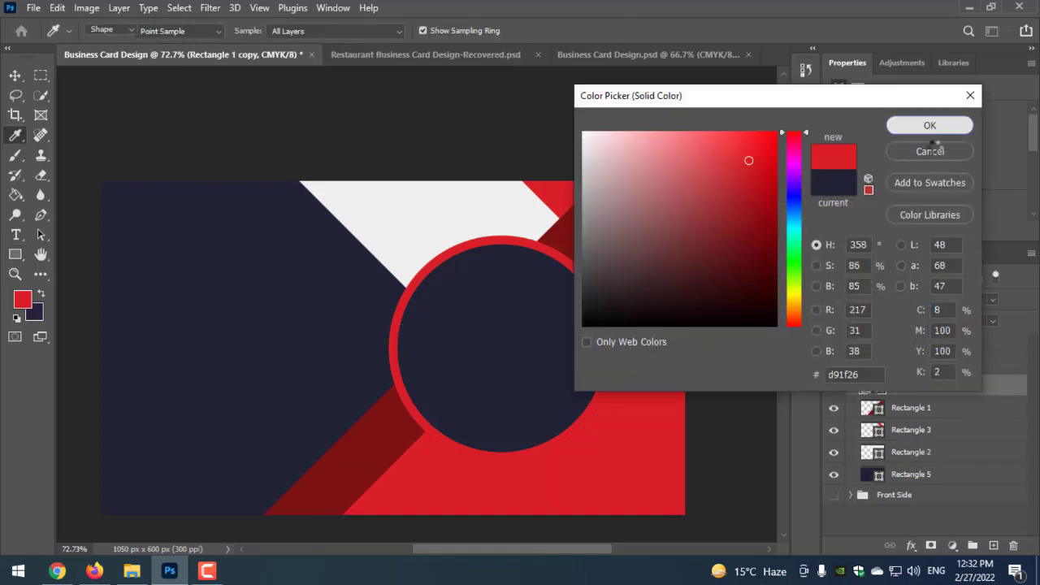
click(929, 125)
double_click(872, 407)
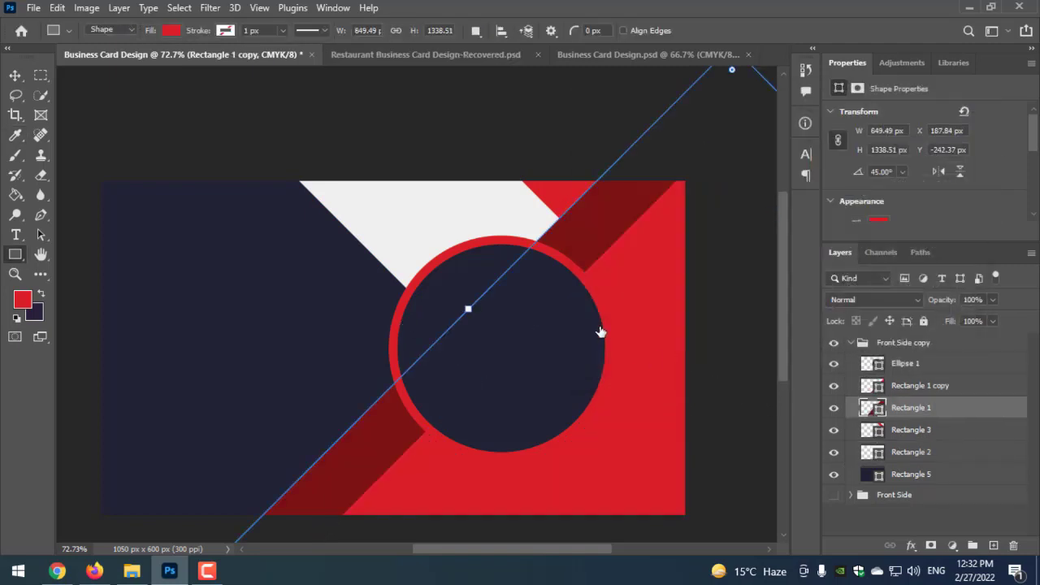
click(488, 203)
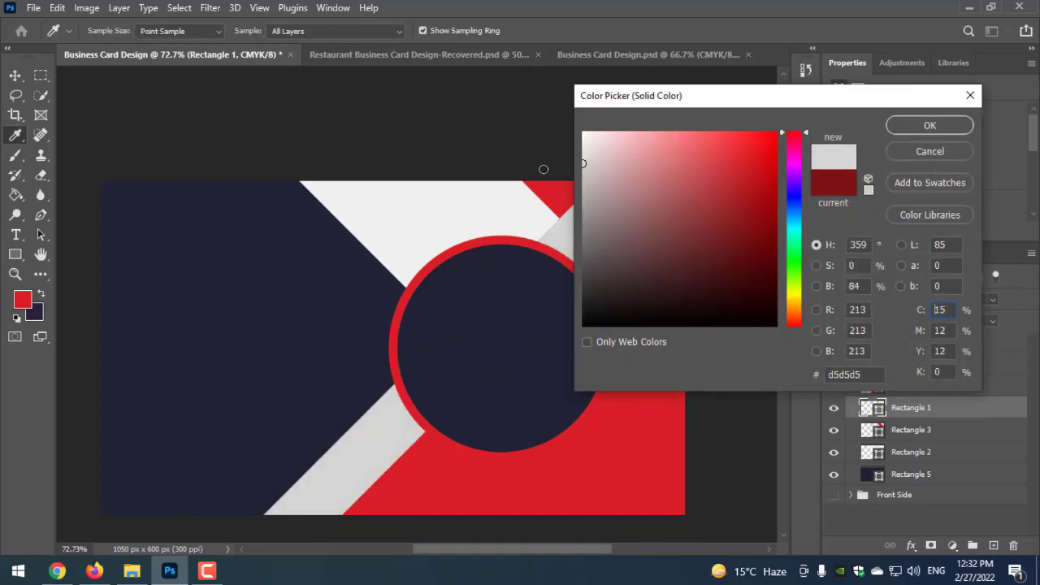
drag(550, 169, 556, 188)
click(491, 210)
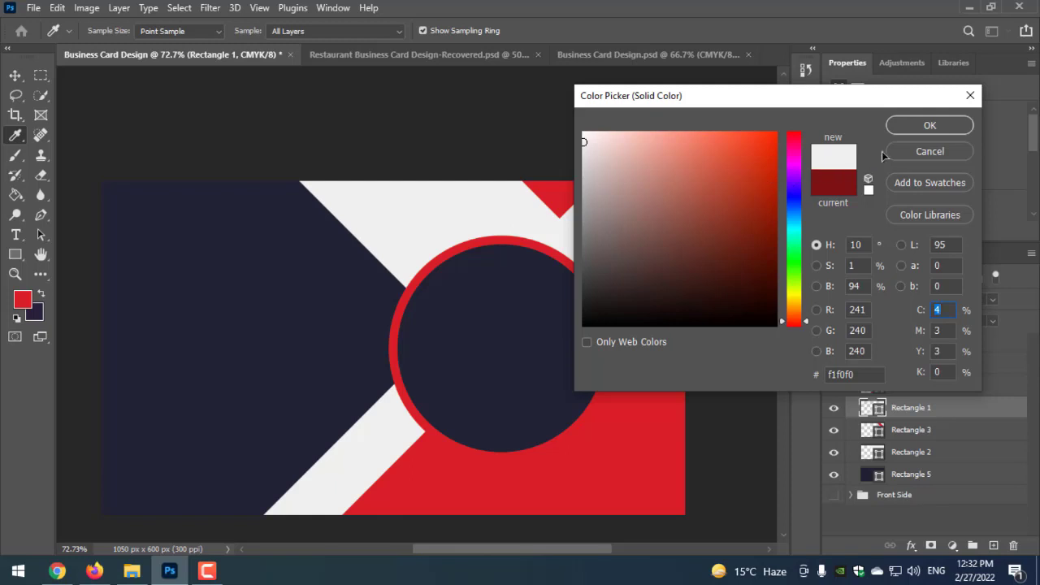
click(930, 126)
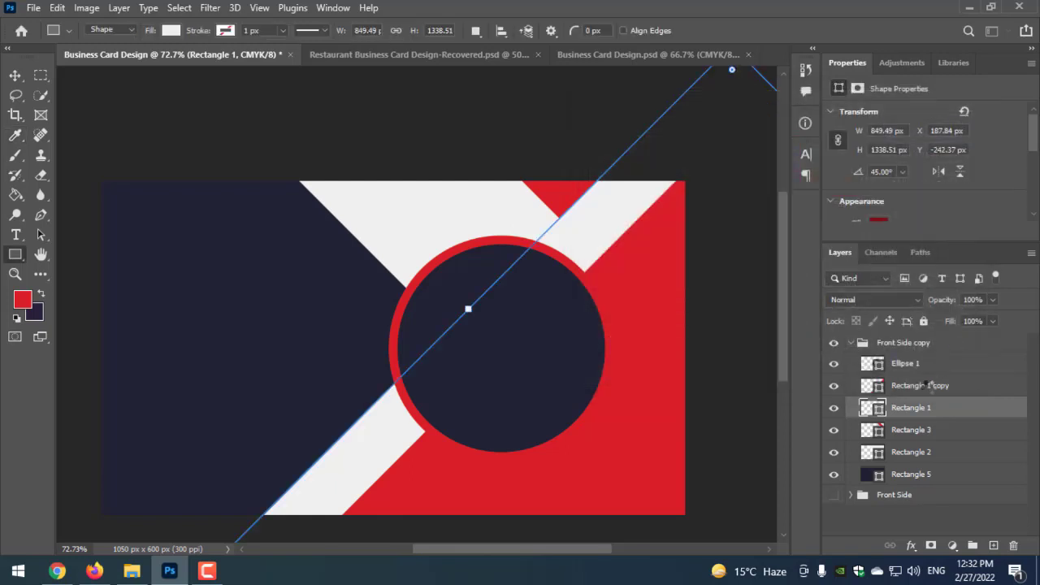
- Make Rectangle 3 light grey and Rectangle 2 pure white #ffffff
click(868, 431)
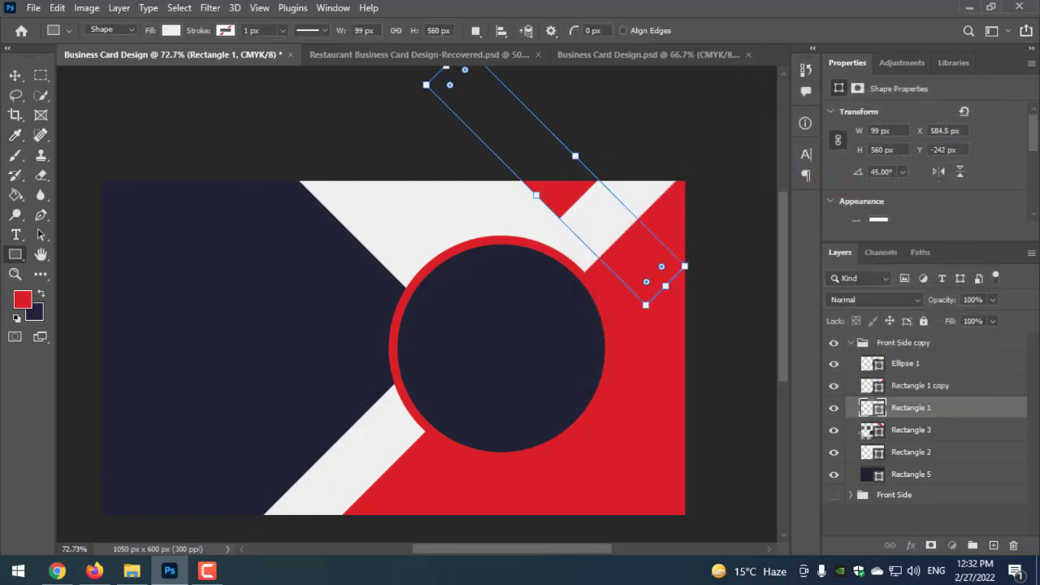
double_click(867, 433)
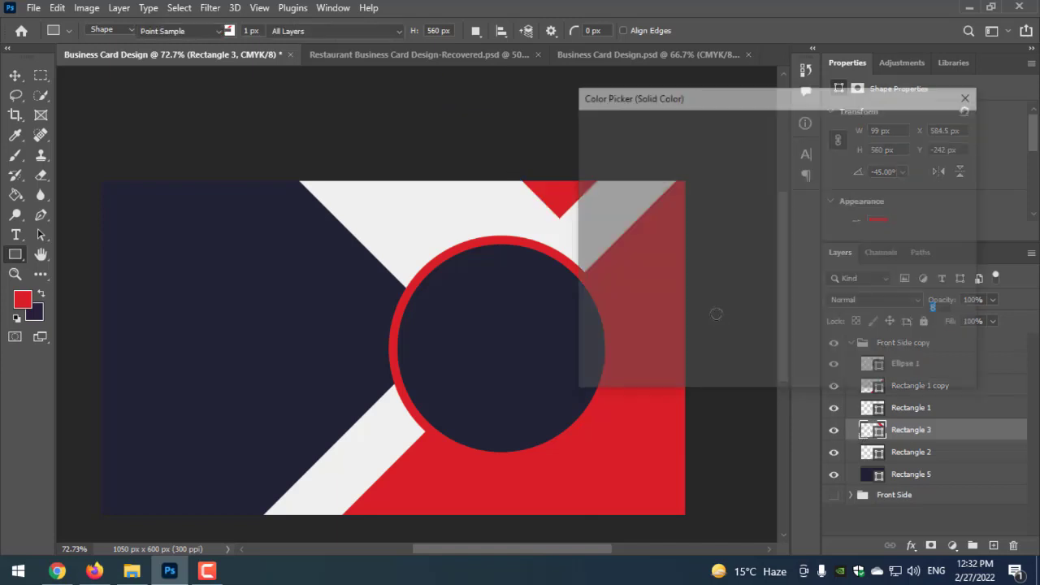
mouse_move(593, 158)
mouse_down()
mouse_move(540, 151)
mouse_move(524, 162)
mouse_up()
click(929, 125)
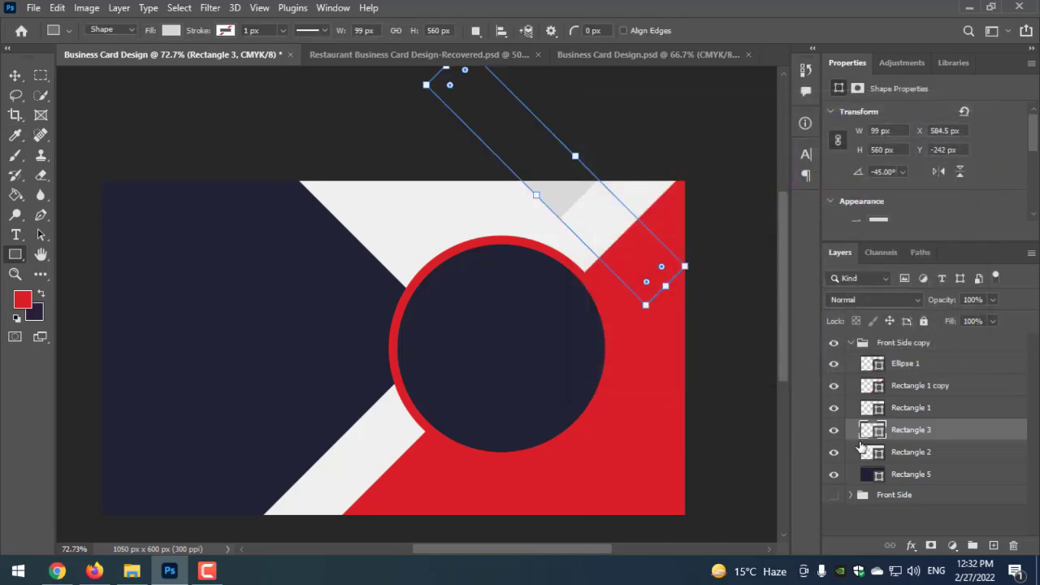
double_click(872, 451)
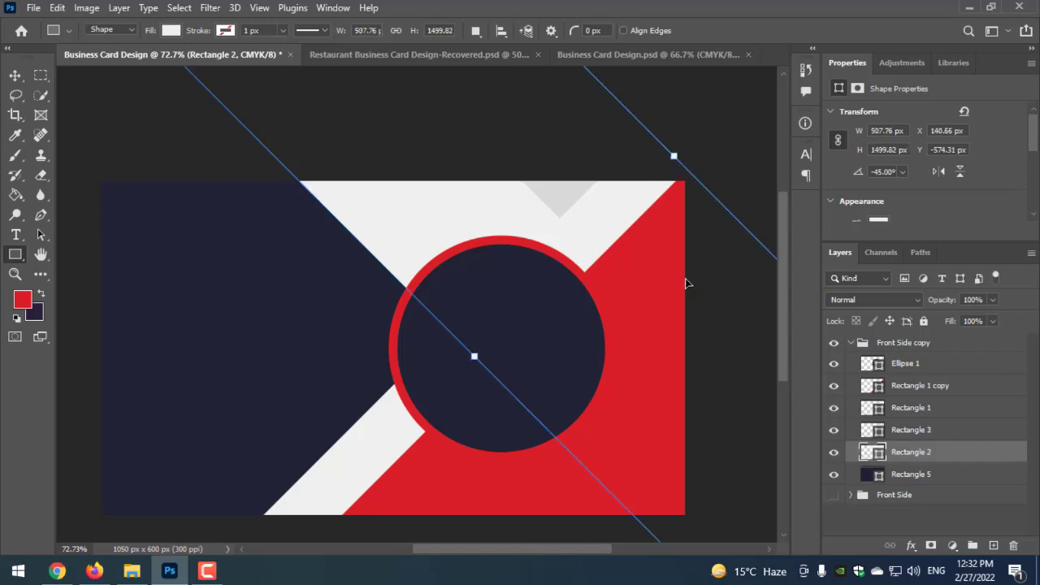
mouse_move(652, 210)
mouse_down()
mouse_move(529, 178)
mouse_move(568, 236)
mouse_up()
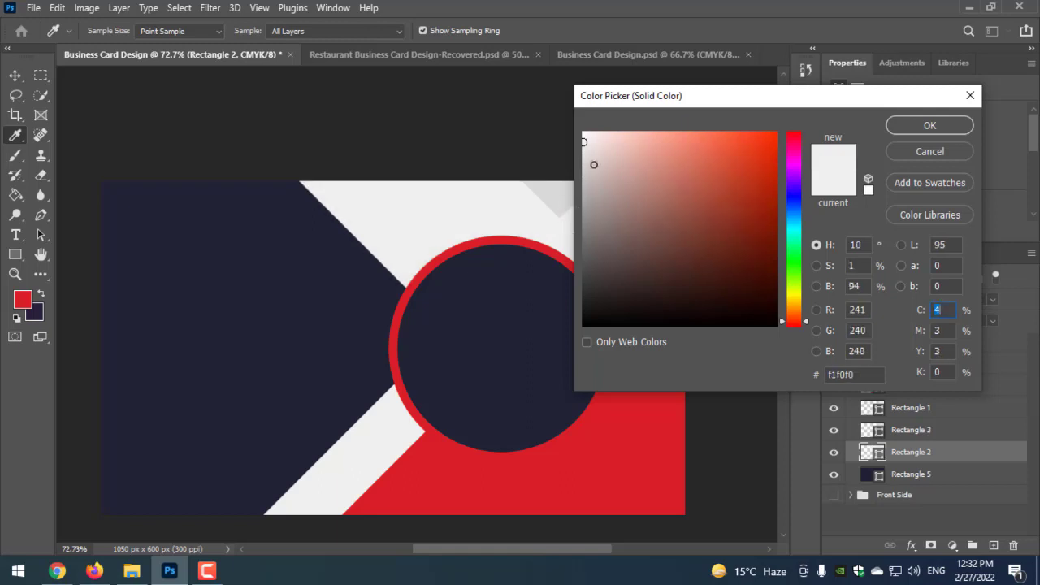
drag(594, 164, 560, 87)
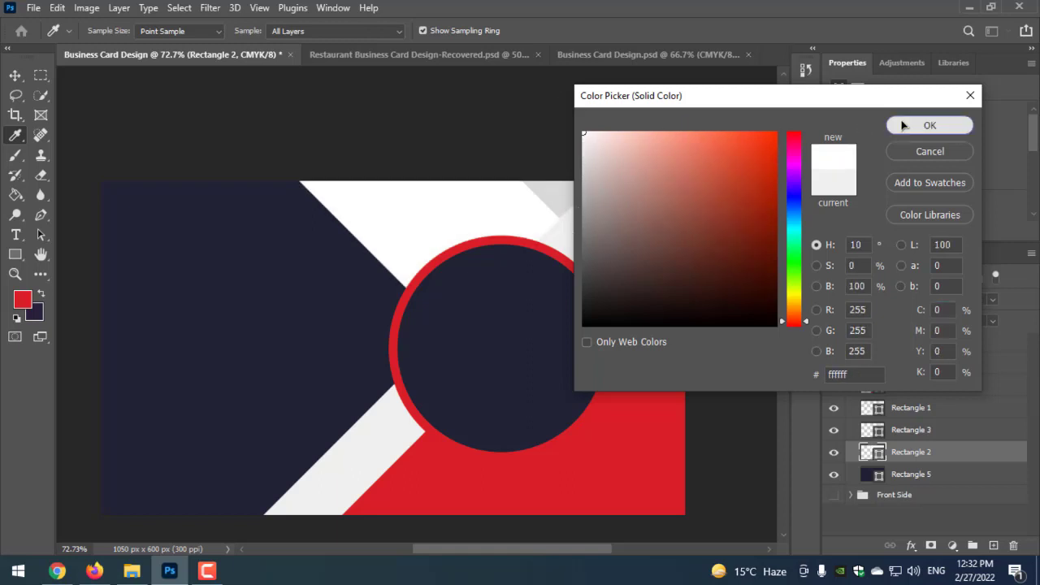
click(929, 125)
- Cancel the stray Create Rectangle dialog and deselect all layers
key(u)
click(692, 132)
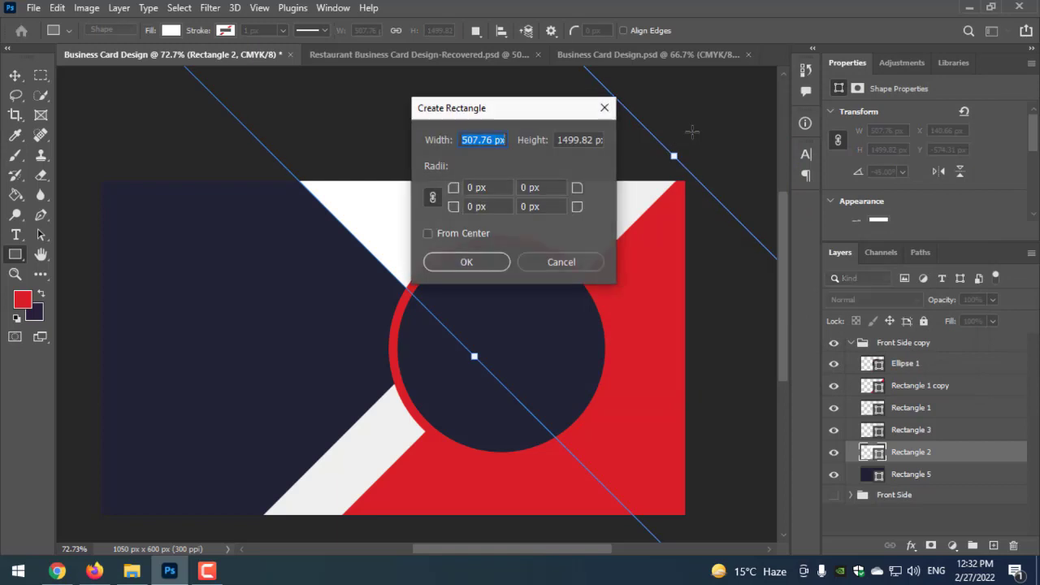
click(585, 261)
click(720, 134)
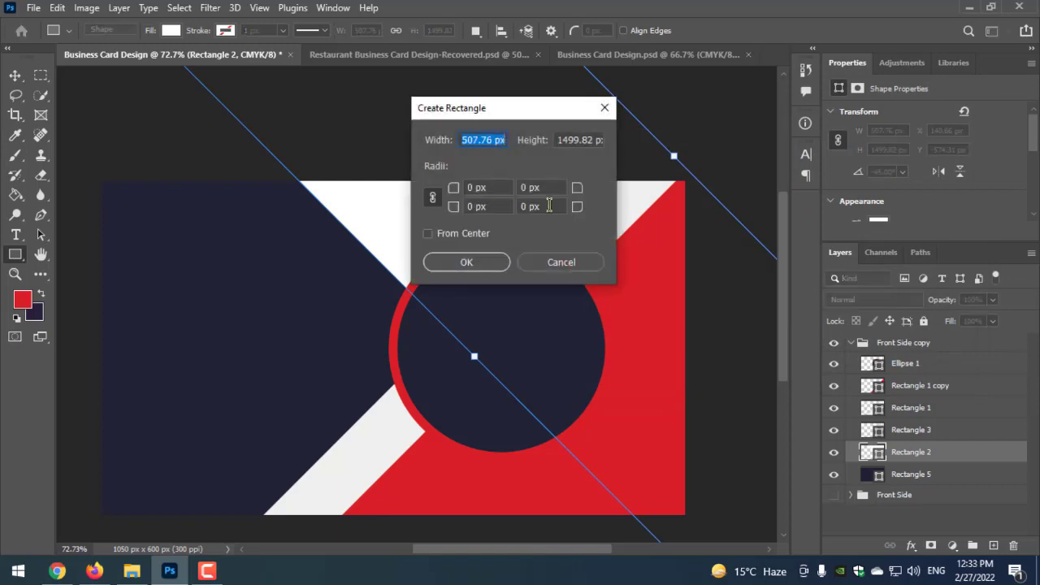
click(560, 262)
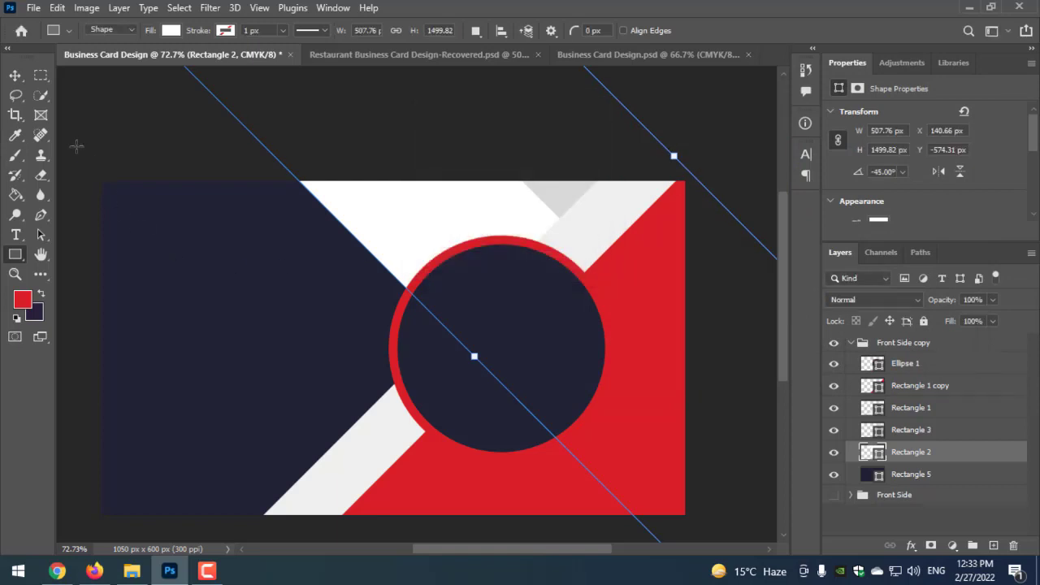
click(15, 75)
click(117, 118)
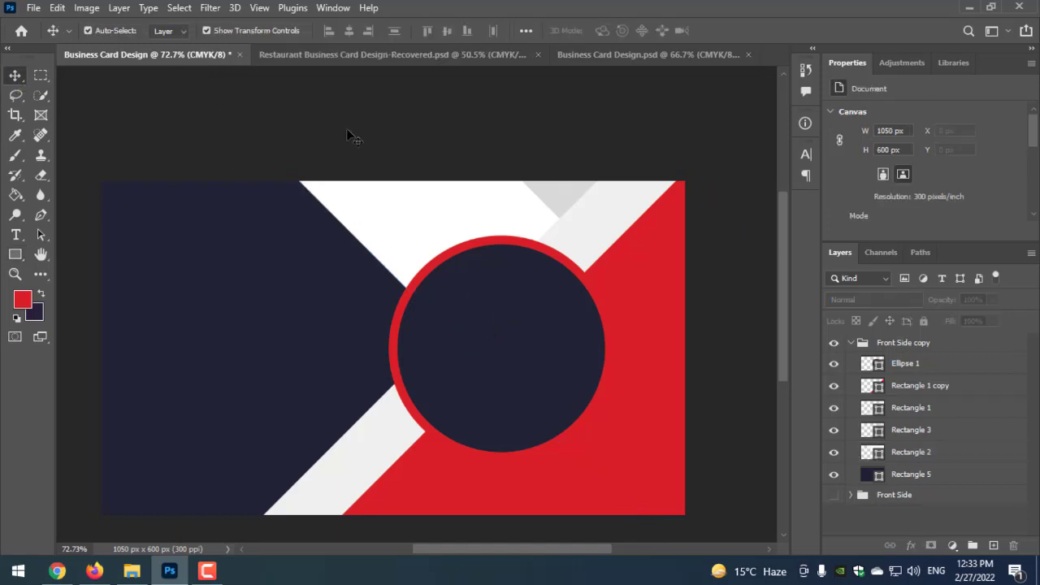
- Paste the city skyline photo and clip it to the Ellipse 1 circle inside the red ring
key(ctrl+v)
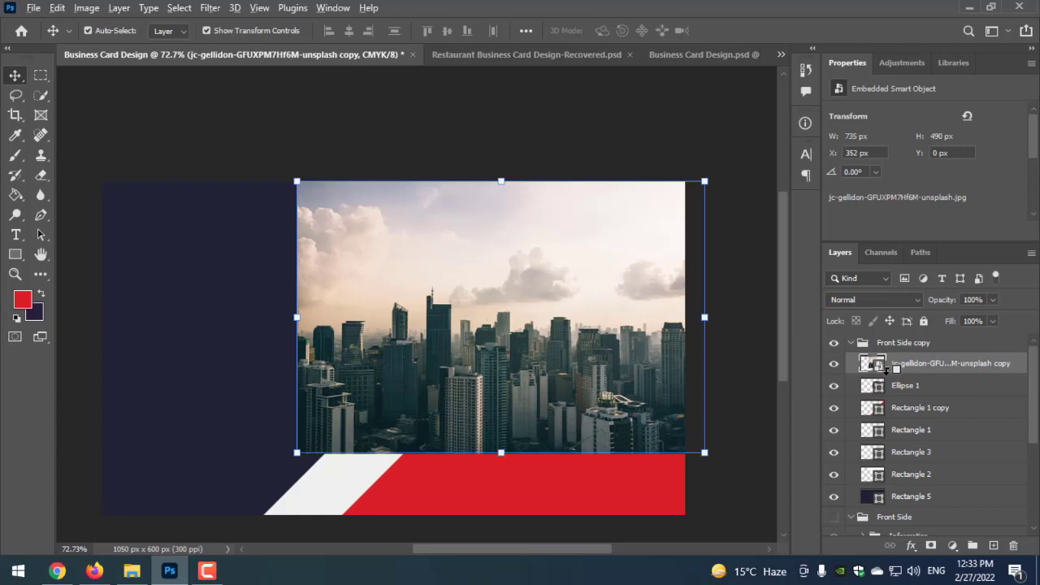
alt+click(890, 374)
click(403, 124)
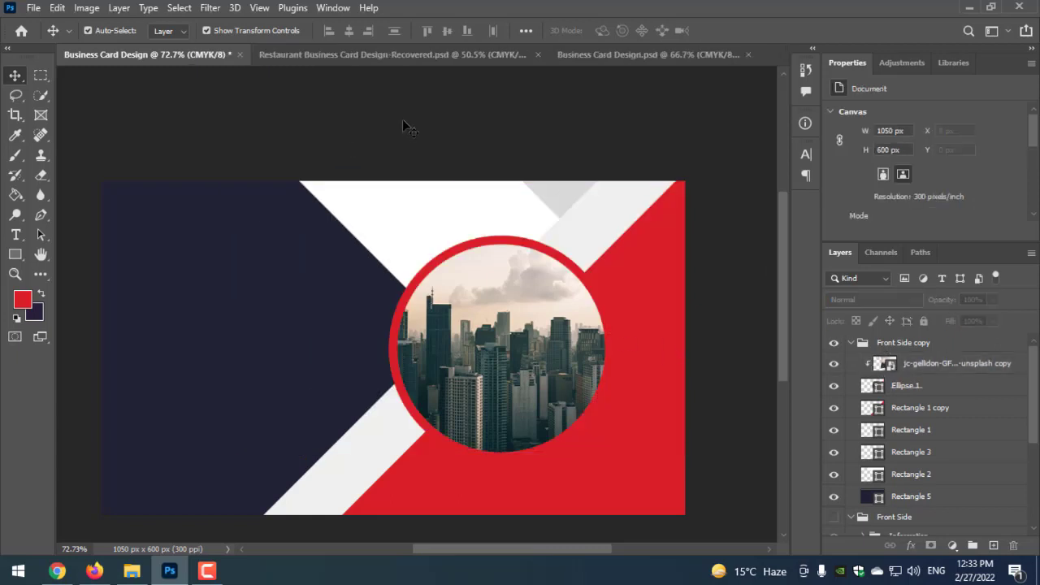
scroll(446, 244, up, 1)
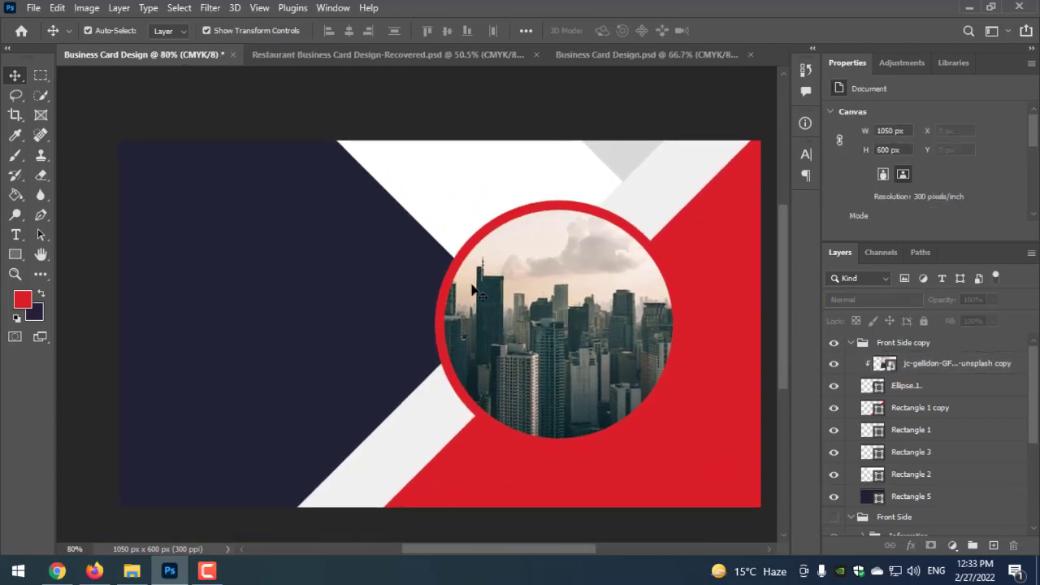
scroll(446, 236, down, 1)
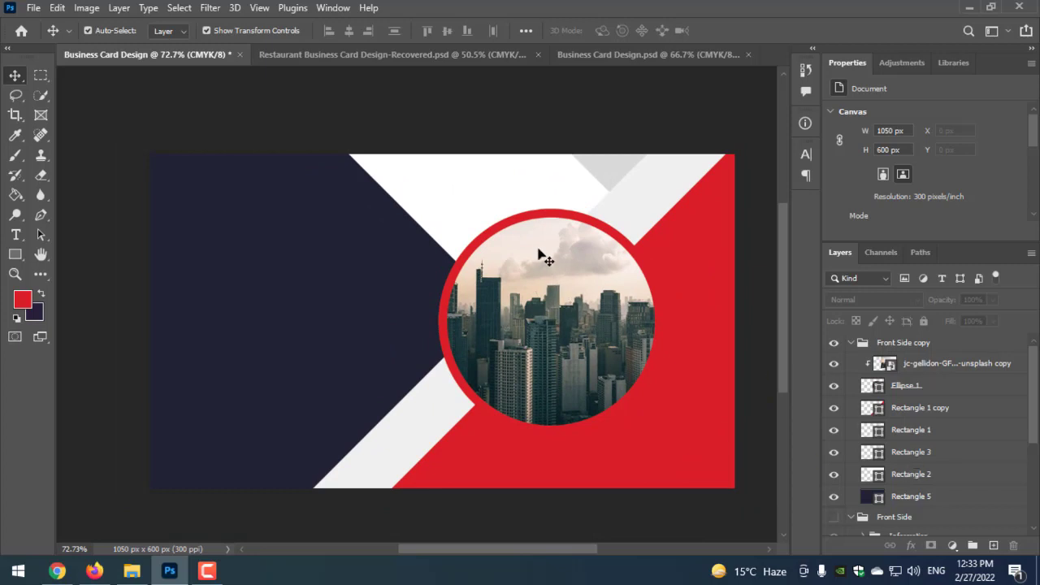
click(545, 220)
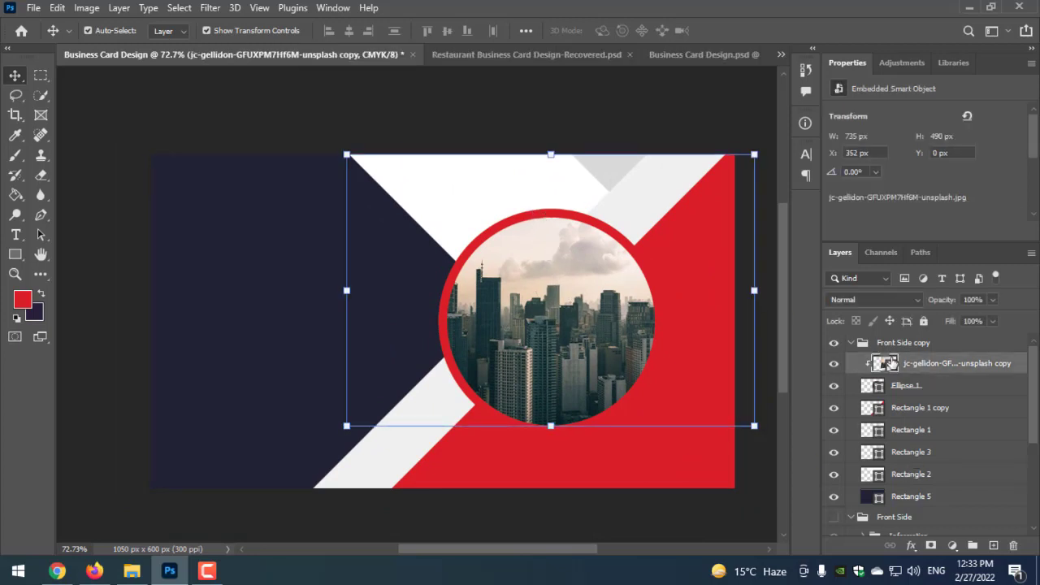
click(873, 387)
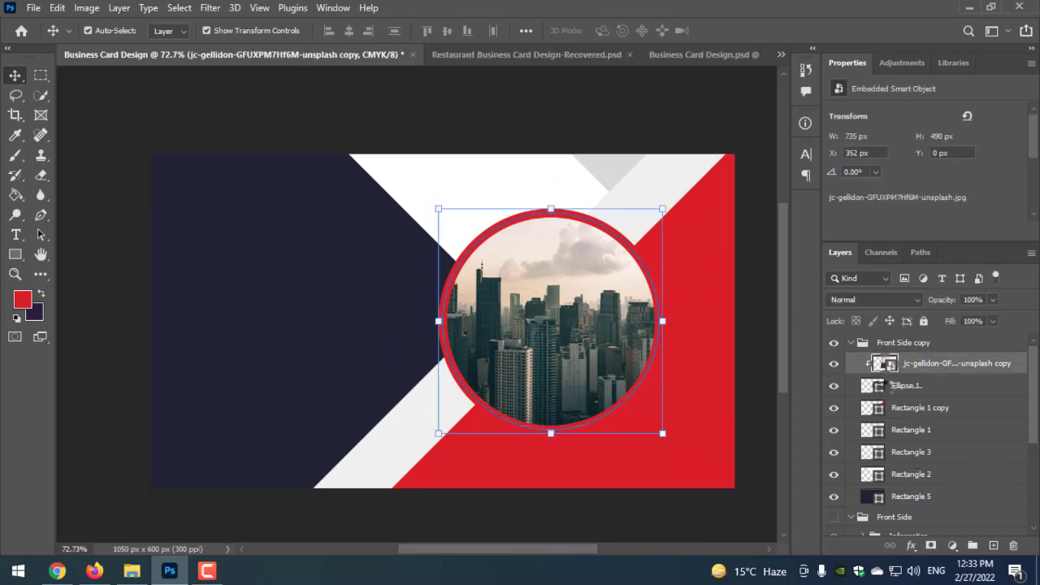
click(14, 254)
click(224, 31)
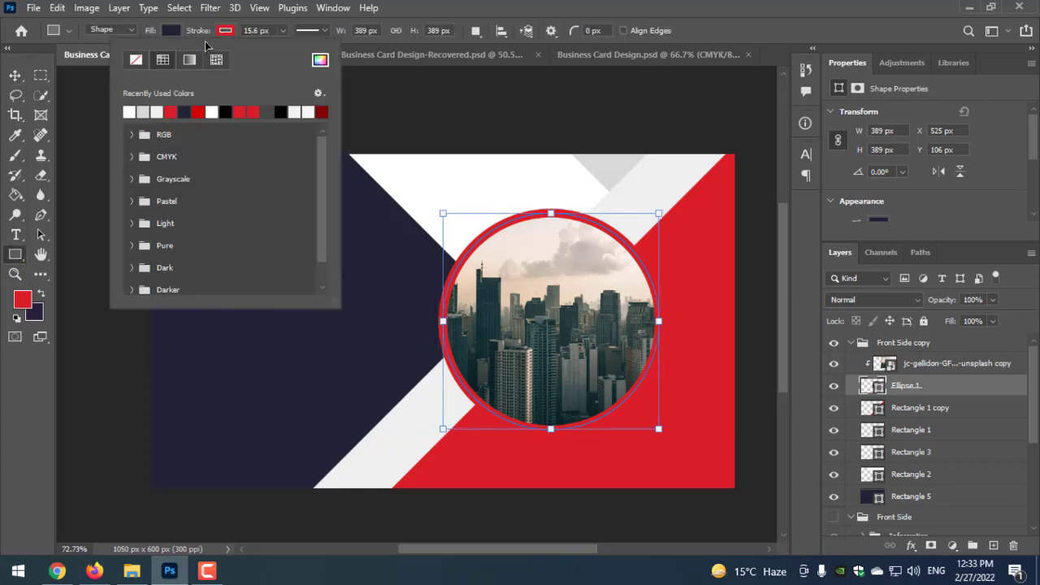
click(130, 111)
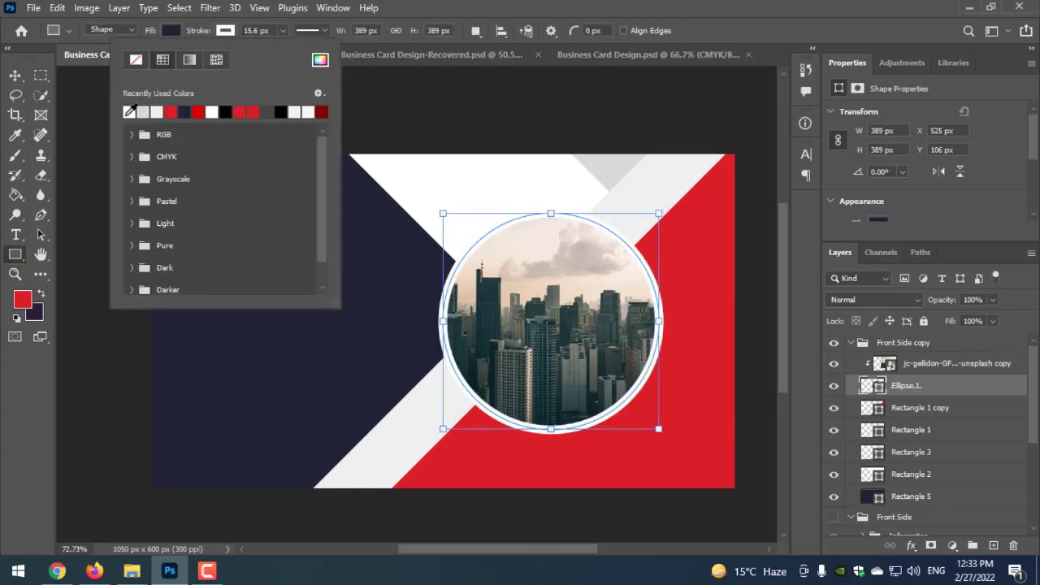
click(185, 111)
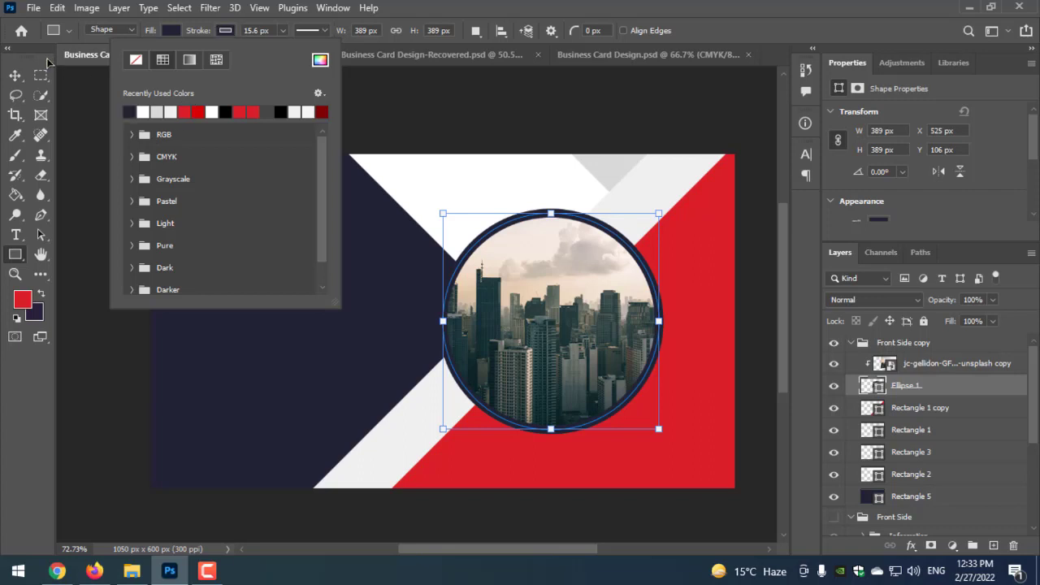
click(15, 75)
click(204, 92)
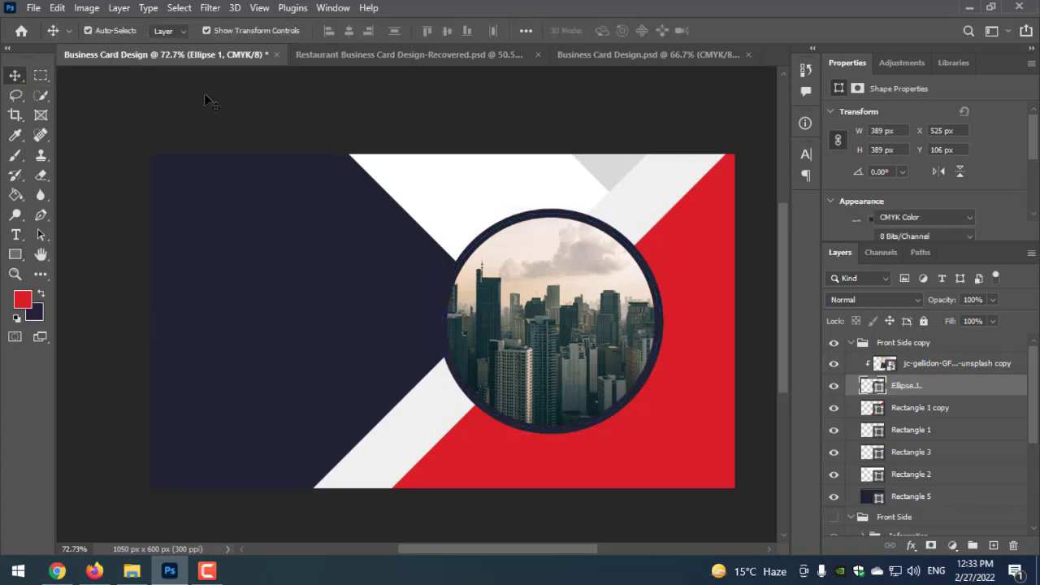
click(15, 274)
click(15, 253)
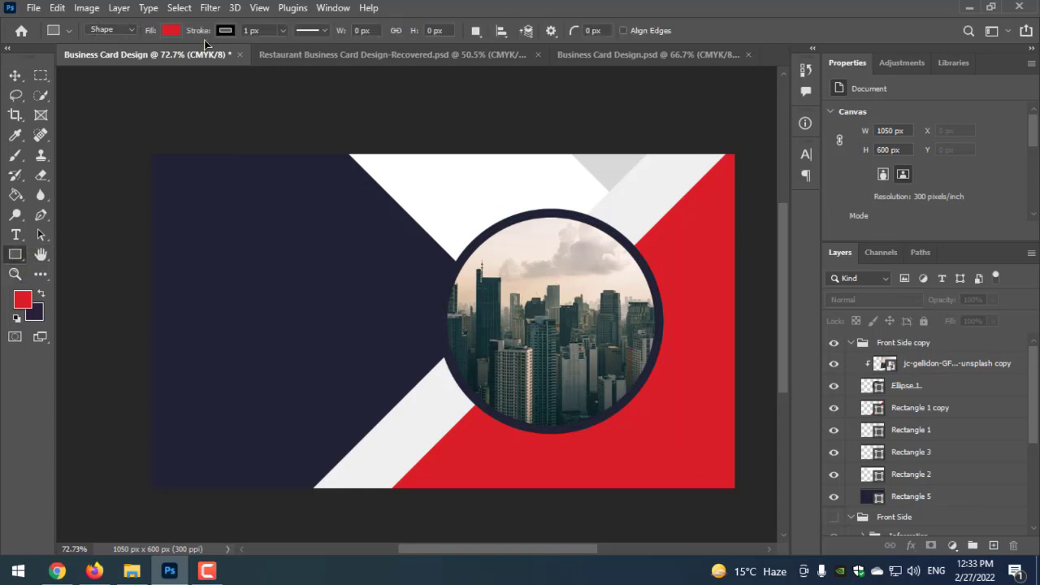
click(224, 31)
click(158, 108)
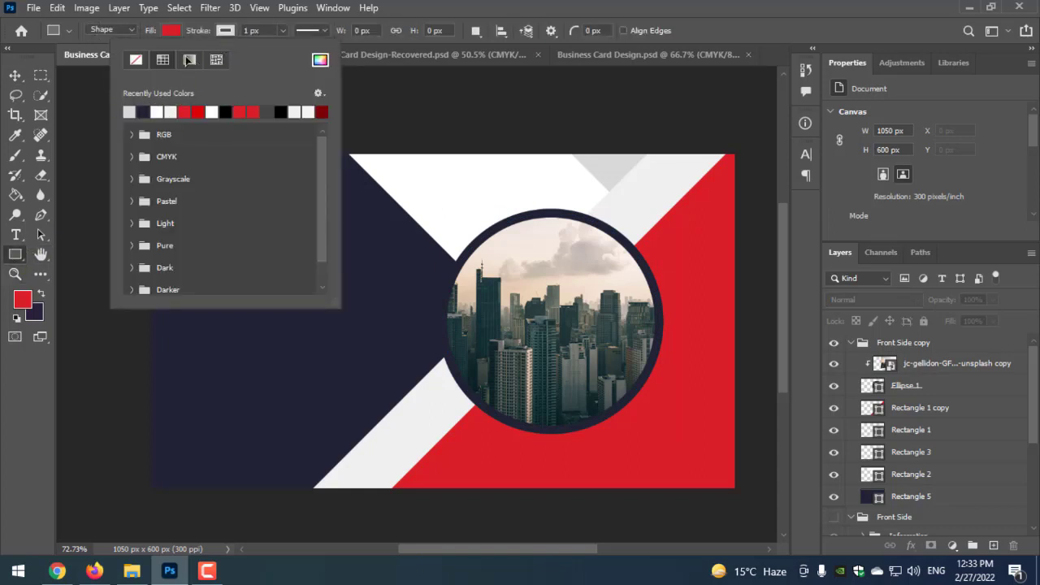
click(908, 390)
click(910, 397)
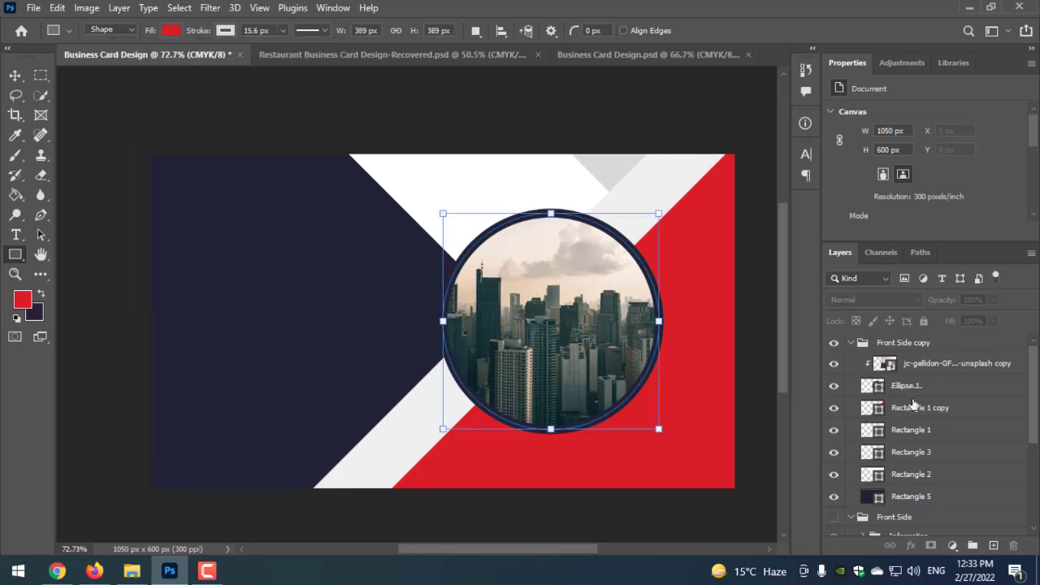
click(226, 31)
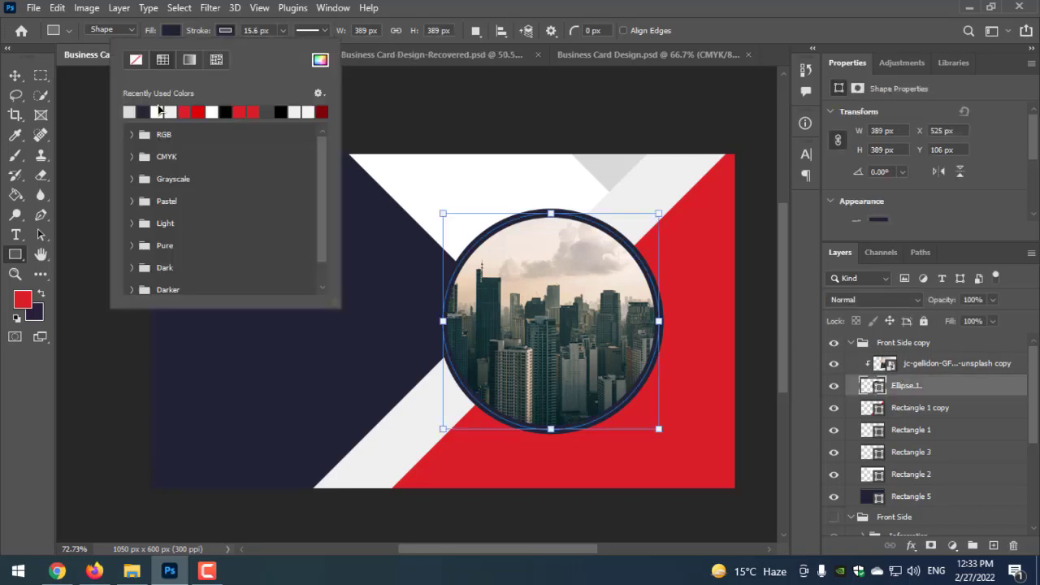
click(130, 111)
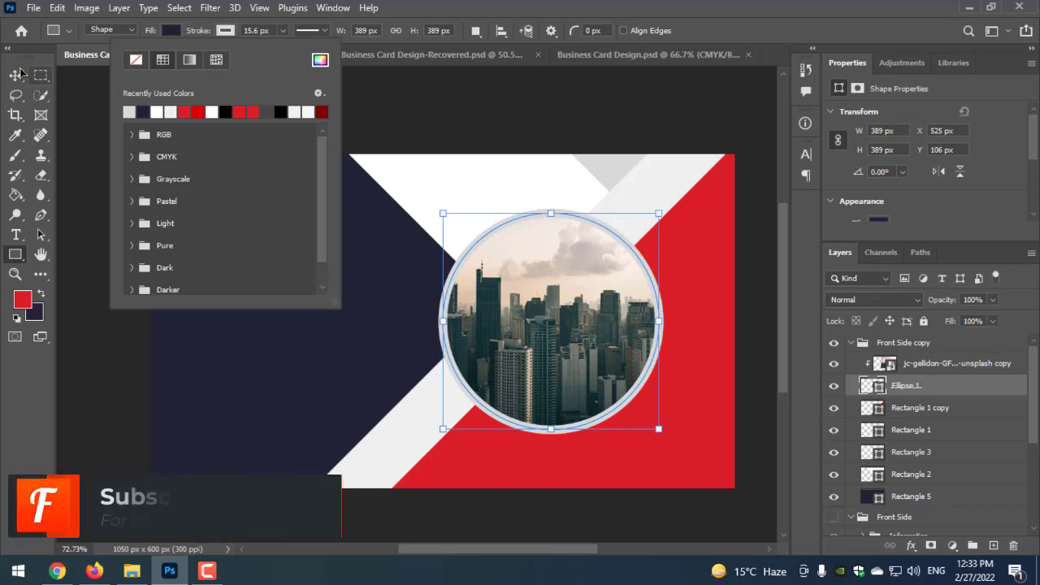
click(18, 77)
click(18, 77)
click(131, 97)
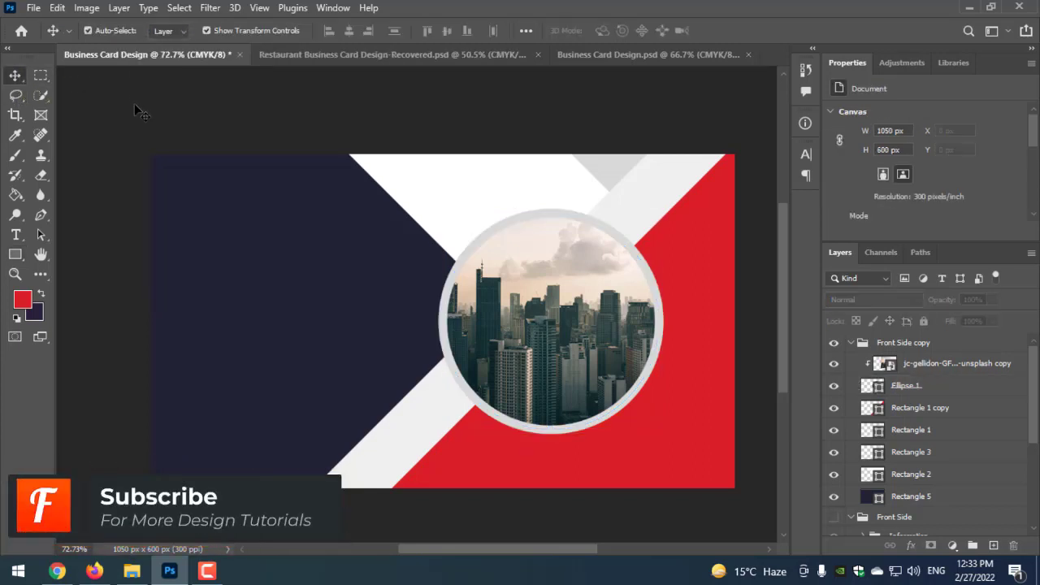
scroll(287, 214, down, 1)
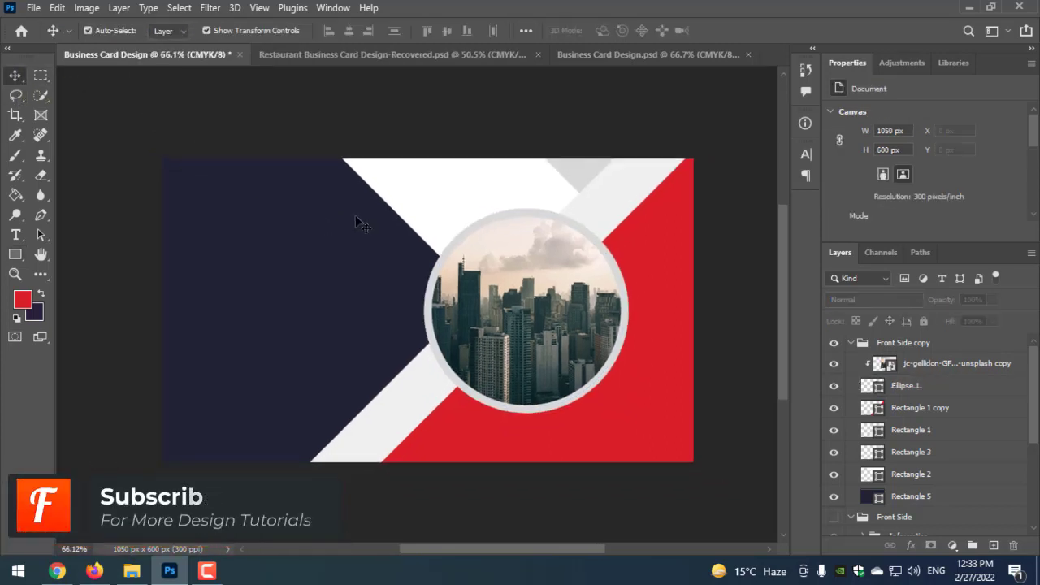
scroll(399, 209, up, 1)
mouse_move(438, 212)
mouse_down()
mouse_move(448, 186)
mouse_move(418, 179)
mouse_up()
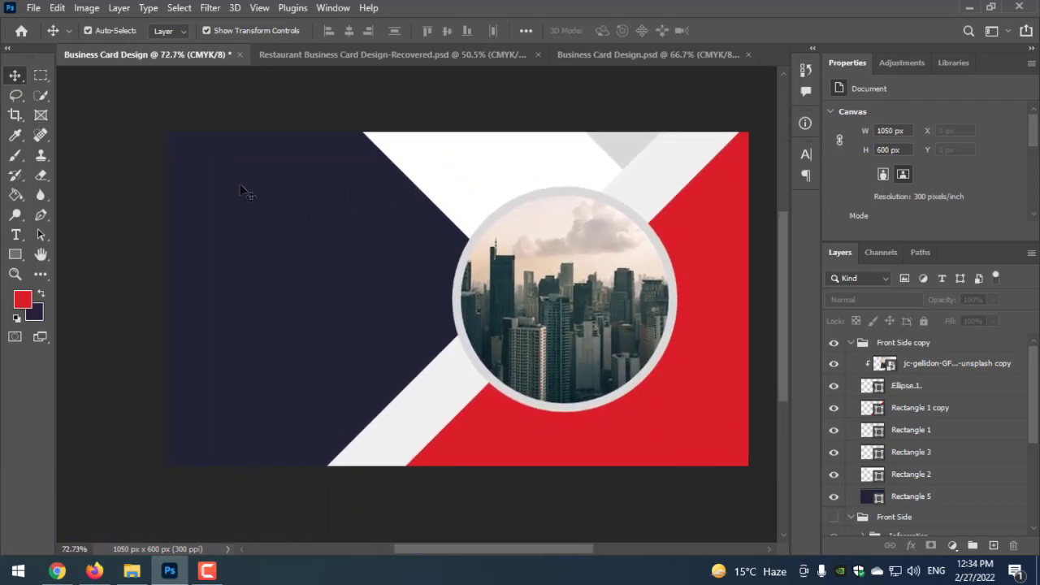
- Paste the hexagon logo shape onto the card and expand its group to reach the parts
key(ctrl+v)
scroll(311, 308, up, 1)
scroll(338, 315, up, 1)
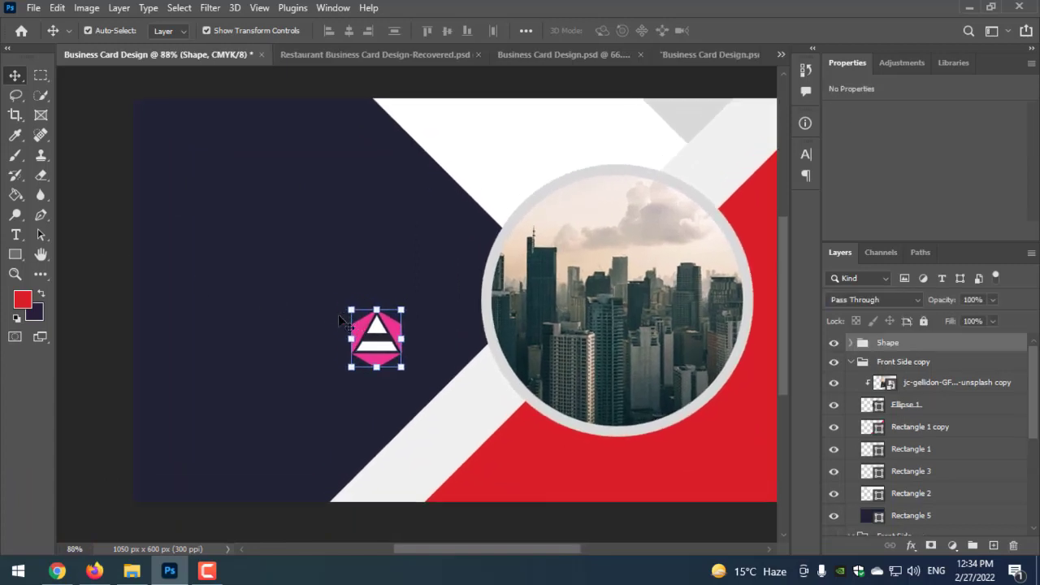
click(420, 352)
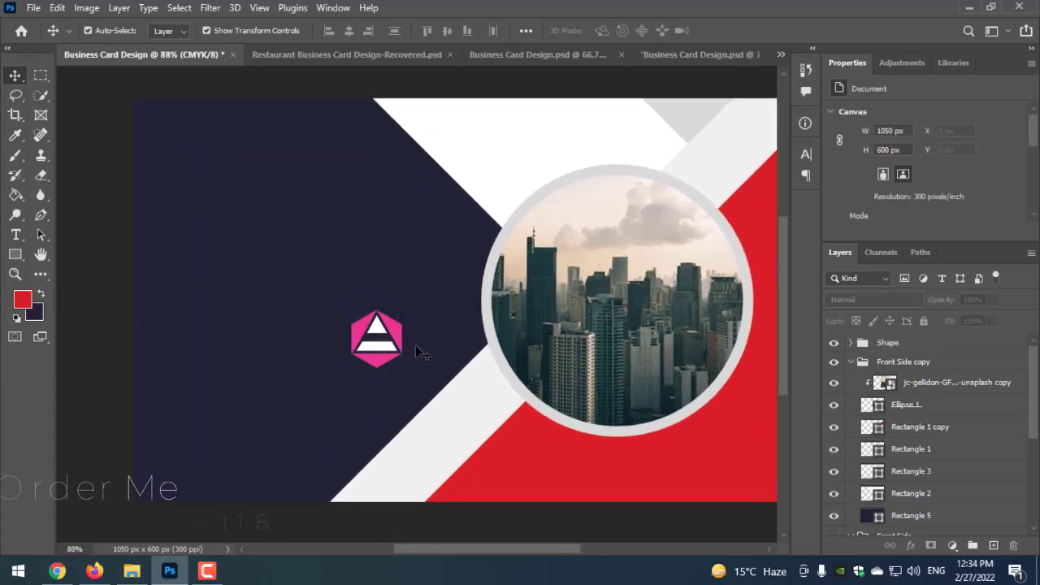
click(394, 337)
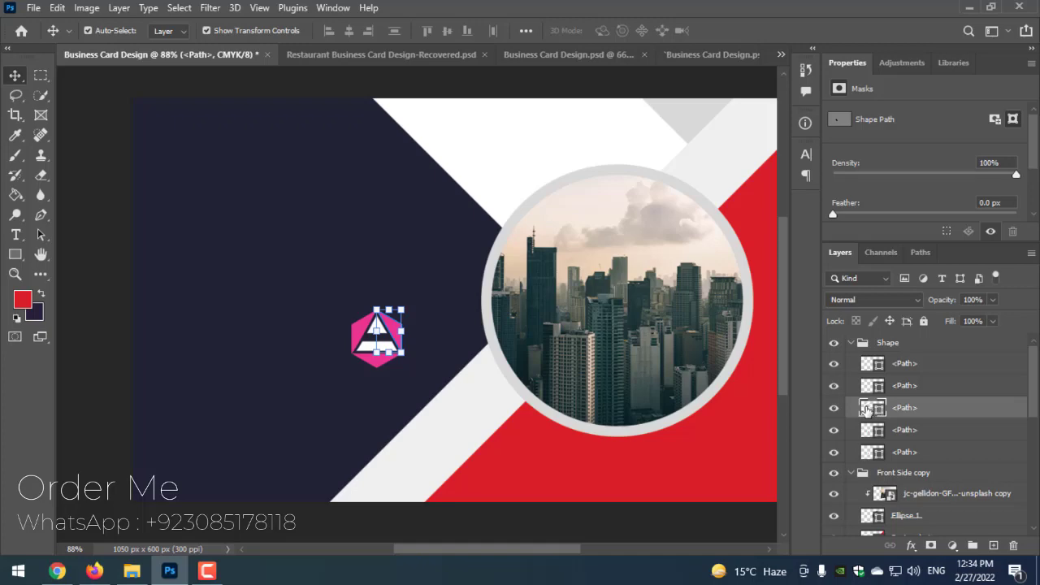
- Recolour both pink logo parts with the card's red sampled by eyedropper
double_click(866, 409)
click(552, 436)
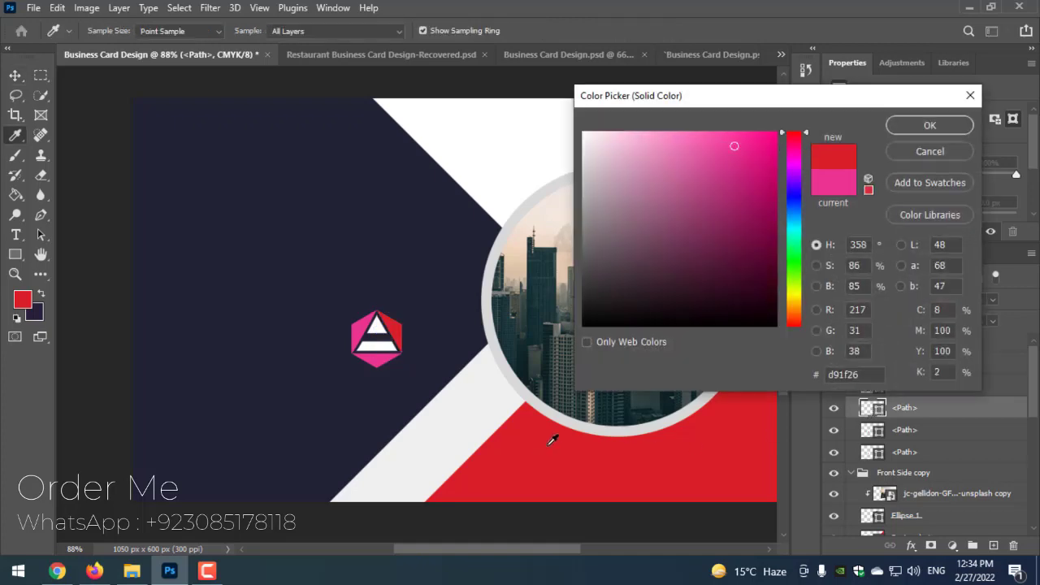
click(928, 125)
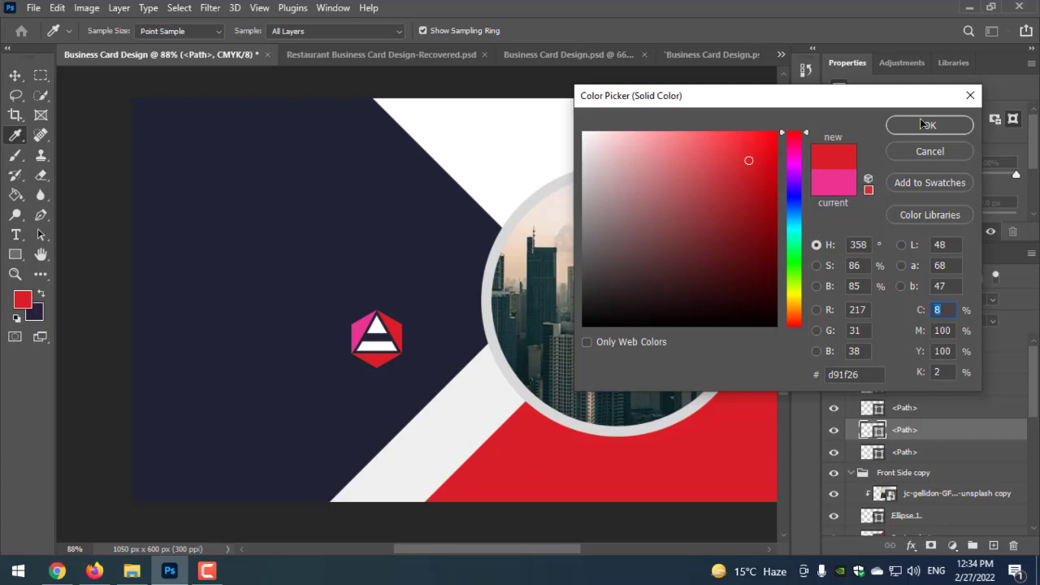
click(929, 125)
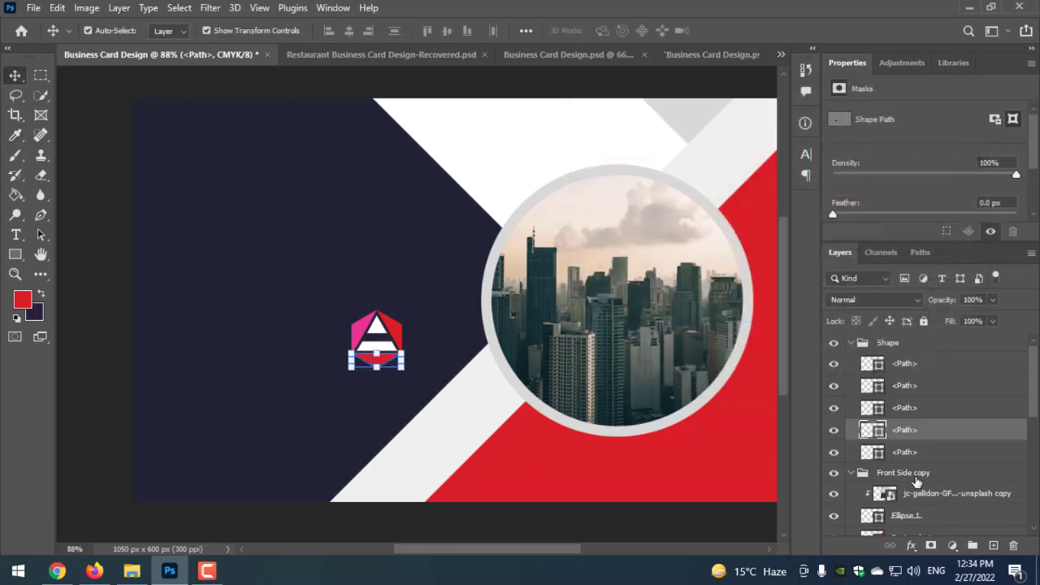
double_click(872, 452)
click(488, 476)
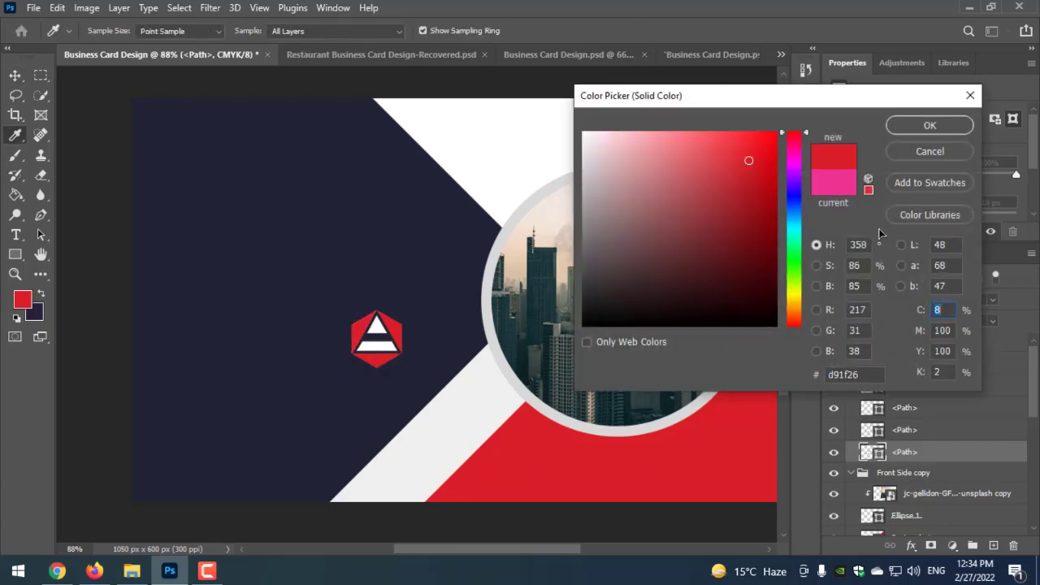
click(926, 125)
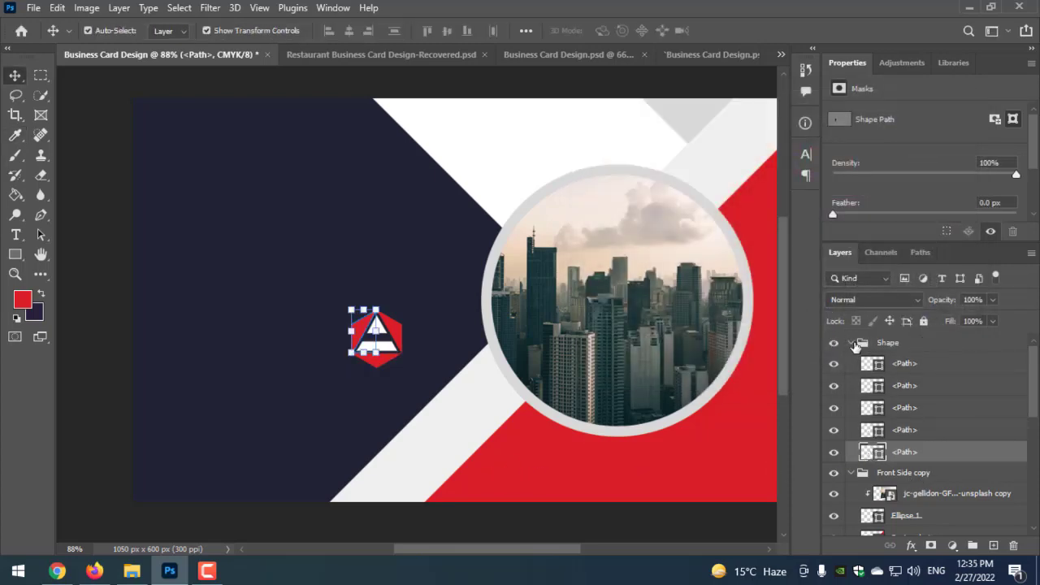
- Enlarge the whole logo group to about 138% on the navy area
click(851, 343)
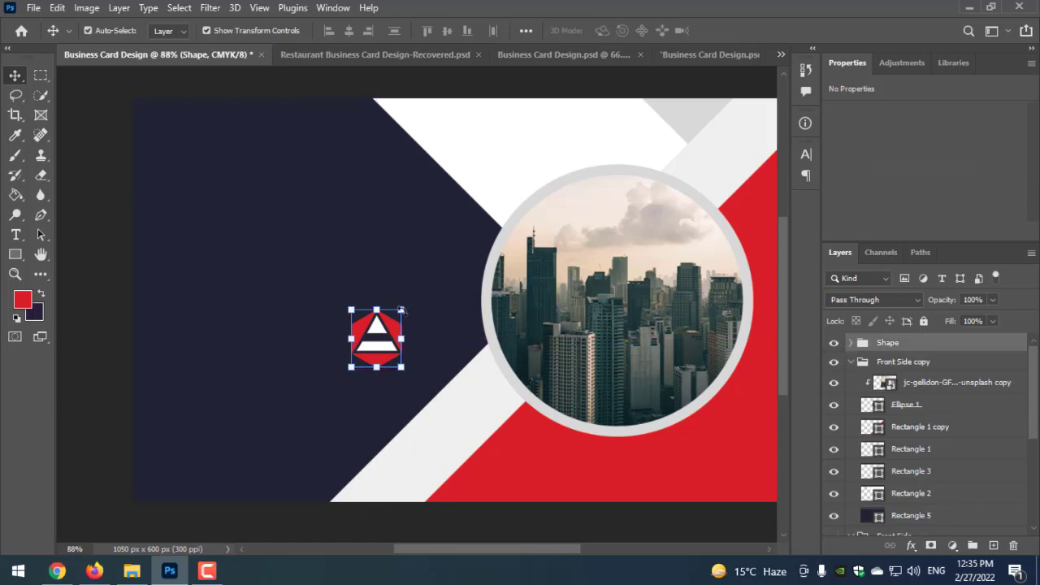
mouse_move(402, 310)
mouse_down()
mouse_move(411, 299)
mouse_move(325, 253)
mouse_up()
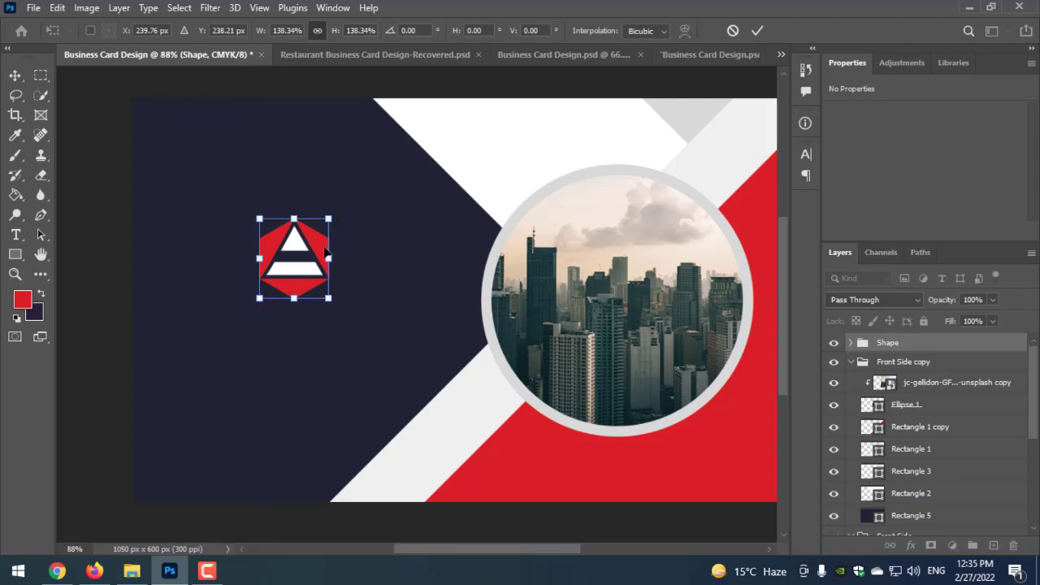
key(Return)
click(85, 237)
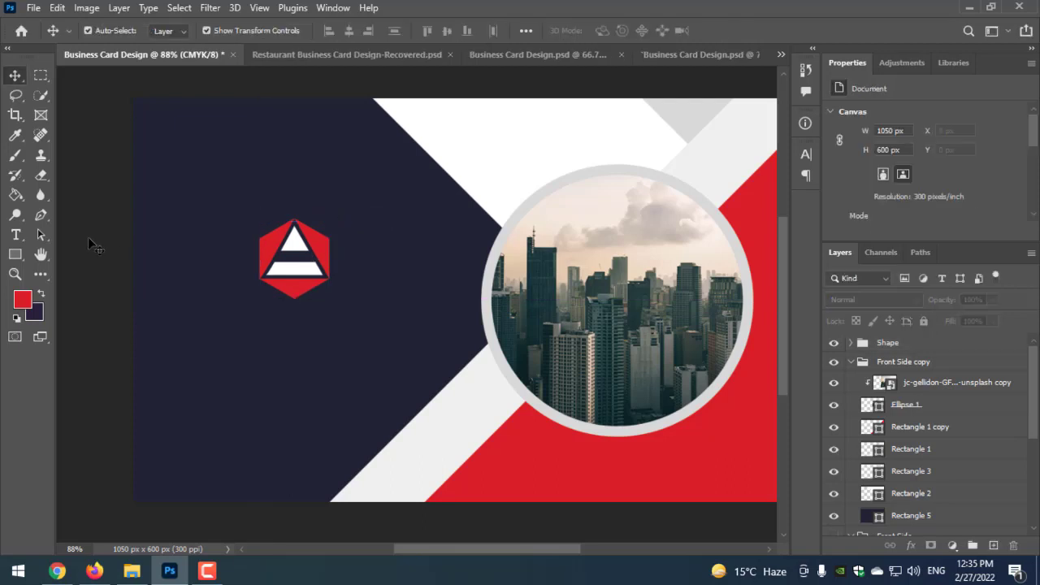
- Add white 'ART DESIGN' text just below the red hexagon logo
click(16, 235)
click(212, 363)
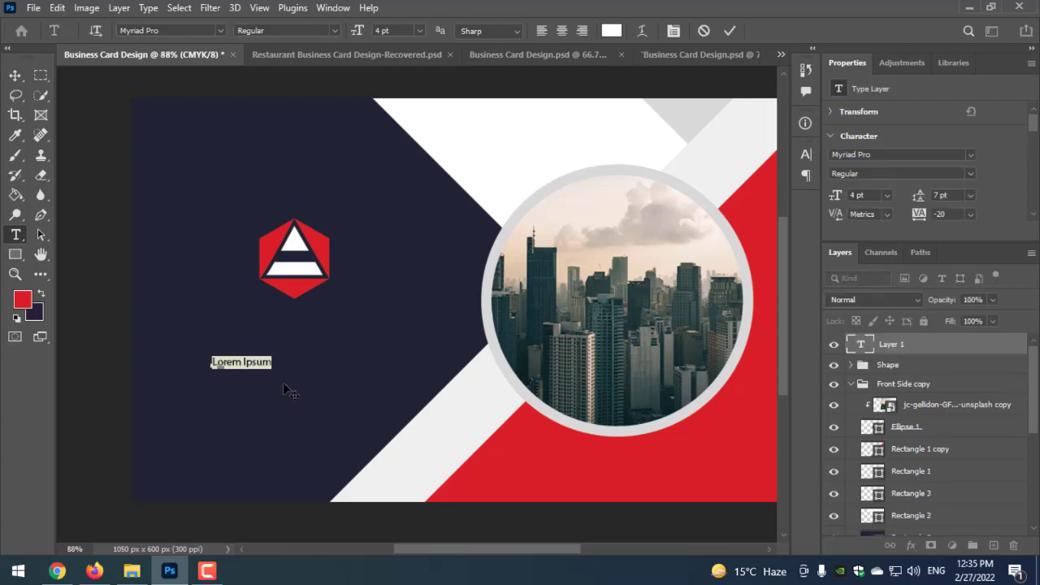
text(ART)
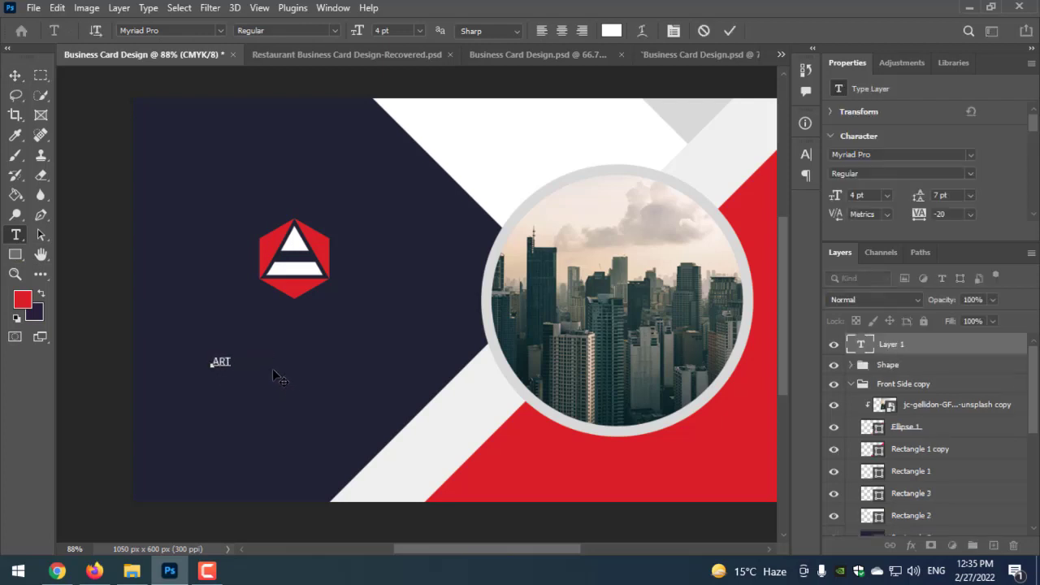
text(DESI)
key(Left)
key(Left)
key(Left)
key(Left)
key(ctrl+a)
click(611, 30)
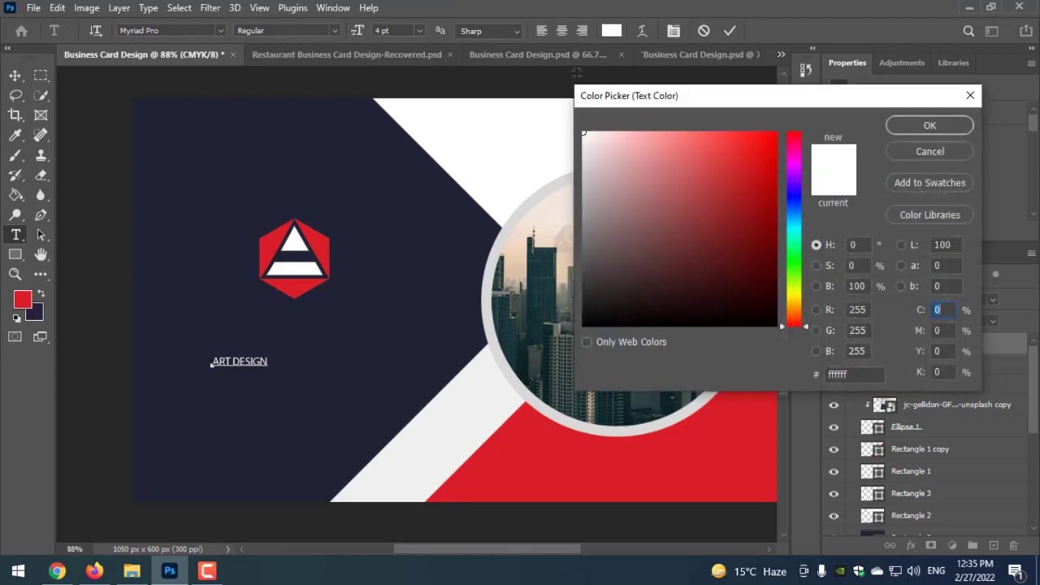
click(930, 126)
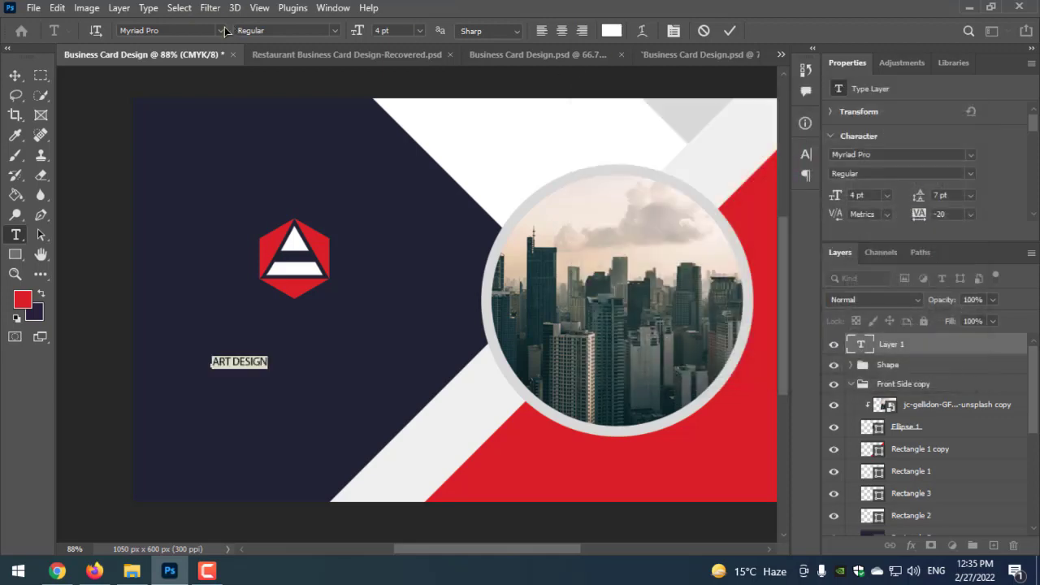
- Set the wordmark to Metropolis Medium and enlarge it to about 188%, centred under the logo
click(223, 31)
scroll(261, 119, up, 5)
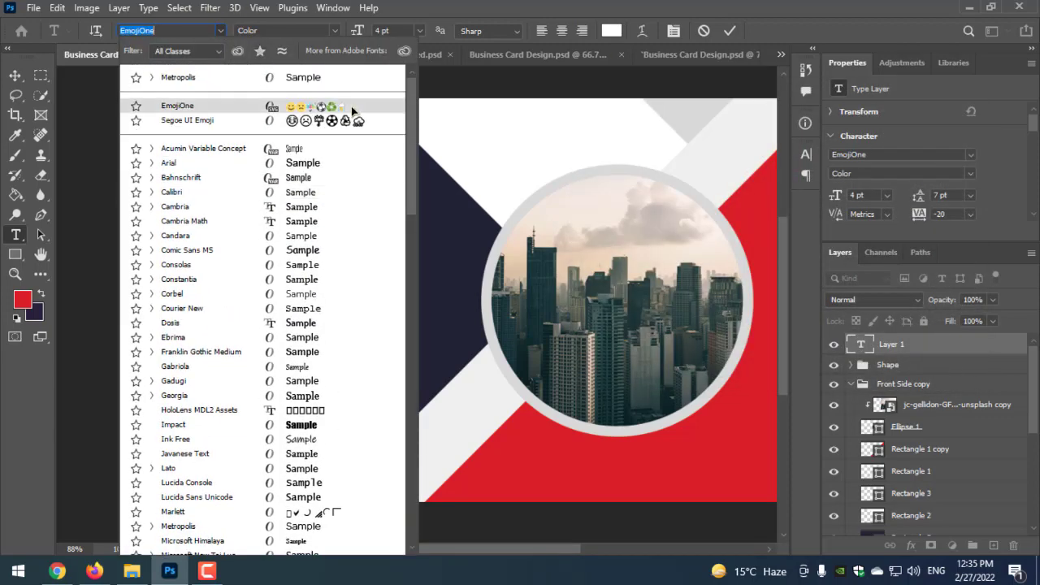
click(276, 75)
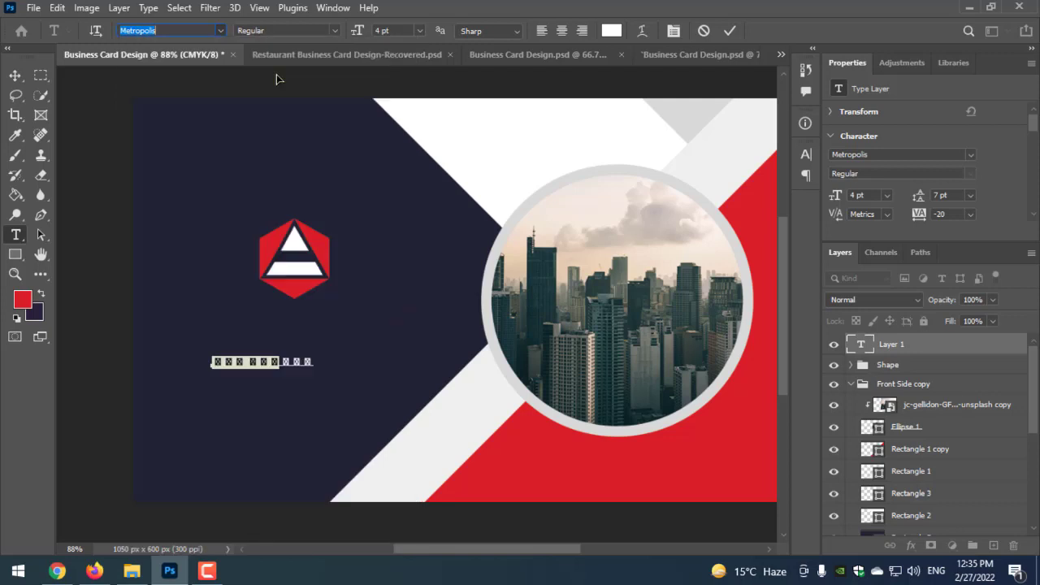
click(334, 30)
click(302, 148)
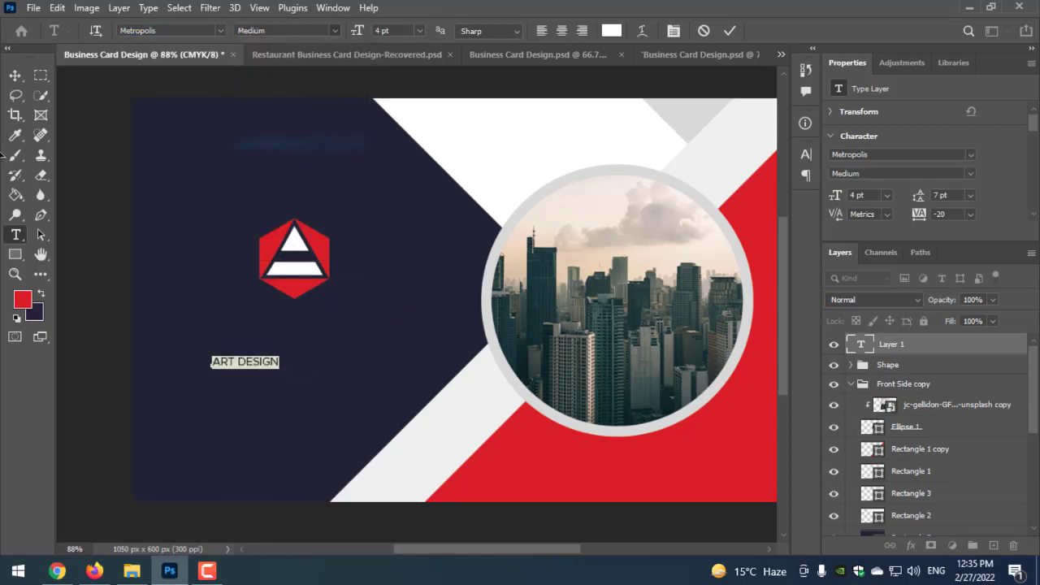
click(15, 76)
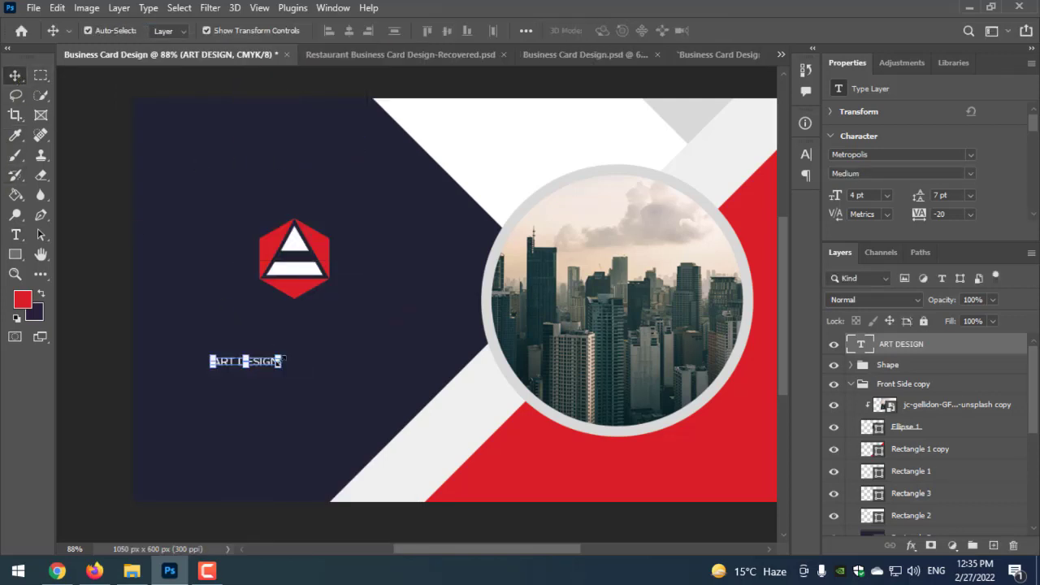
mouse_move(285, 362)
mouse_down()
mouse_move(337, 372)
mouse_move(327, 324)
mouse_up()
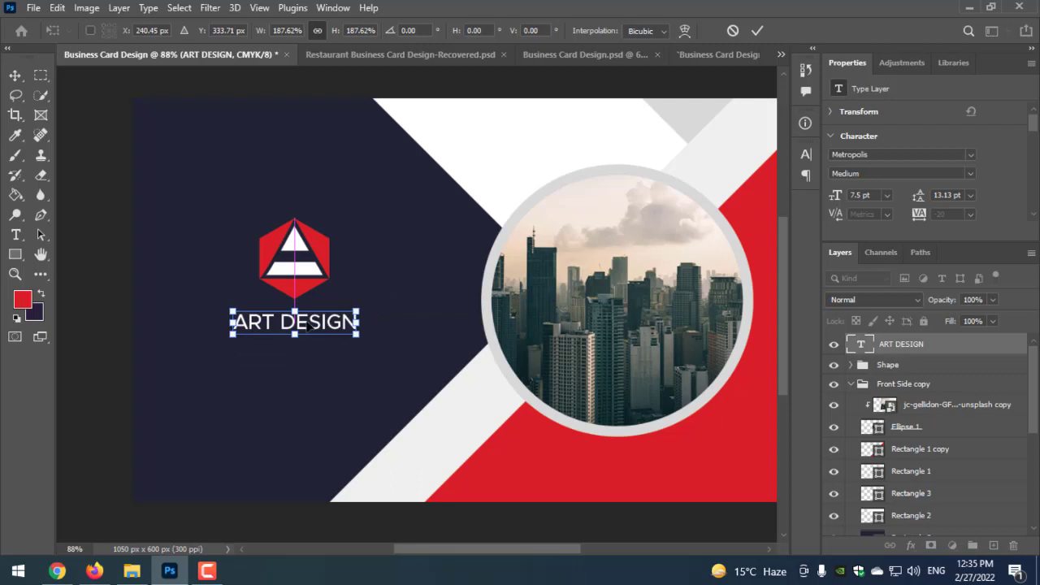
key(Return)
- Select all of the ART DESIGN text and try Source Sans Pro Black as its font
click(101, 294)
scroll(162, 301, up, 2)
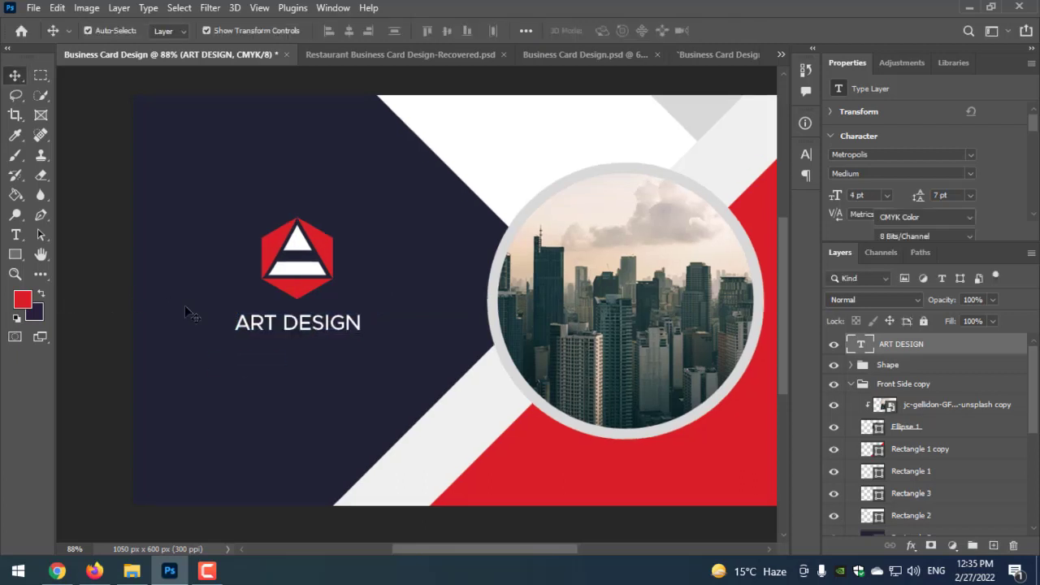
key(t)
triple_click(376, 329)
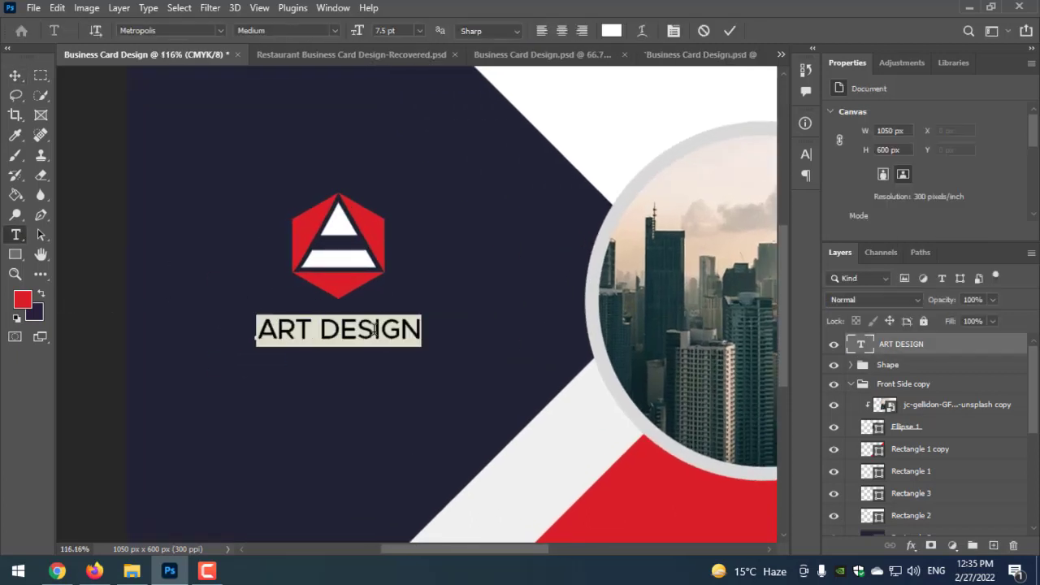
click(223, 31)
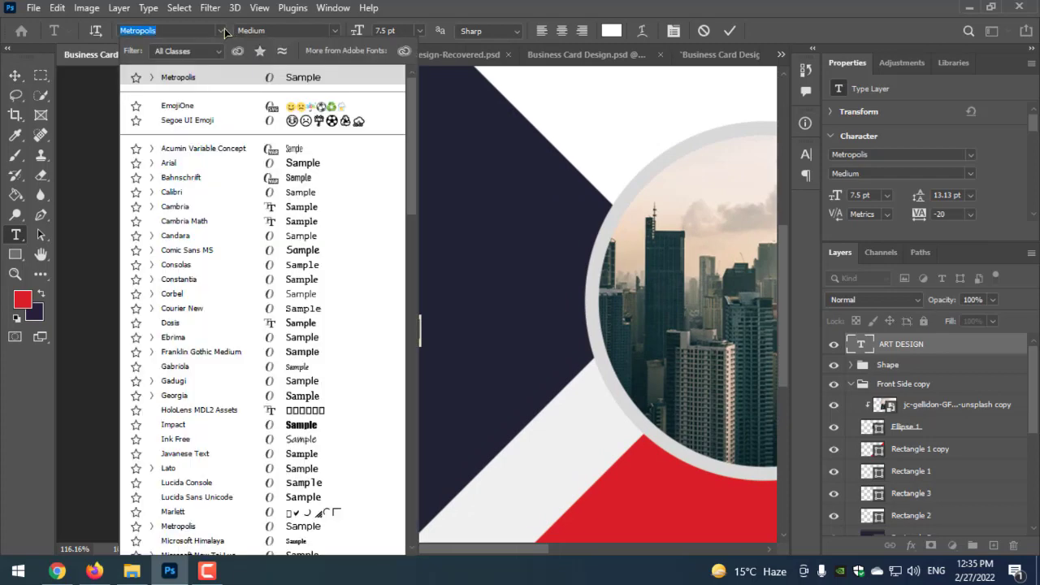
scroll(268, 289, down, 2)
scroll(299, 382, down, 2)
scroll(299, 394, down, 4)
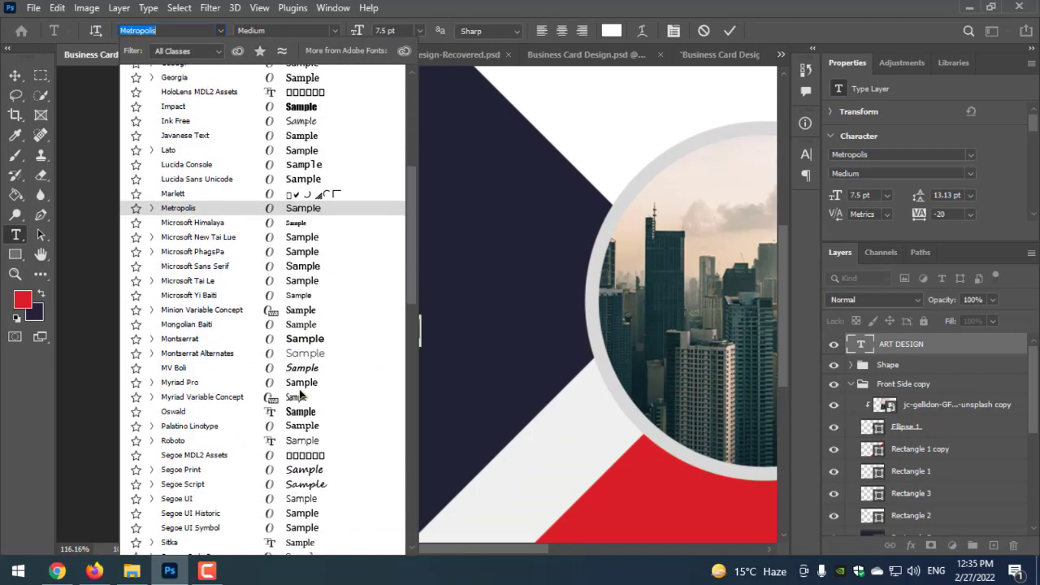
key(Down)
key(Down)
key(Down)
key(Down)
key(Down)
key(Down)
key(Down)
key(Down)
key(Down)
key(Down)
key(Down)
key(Down)
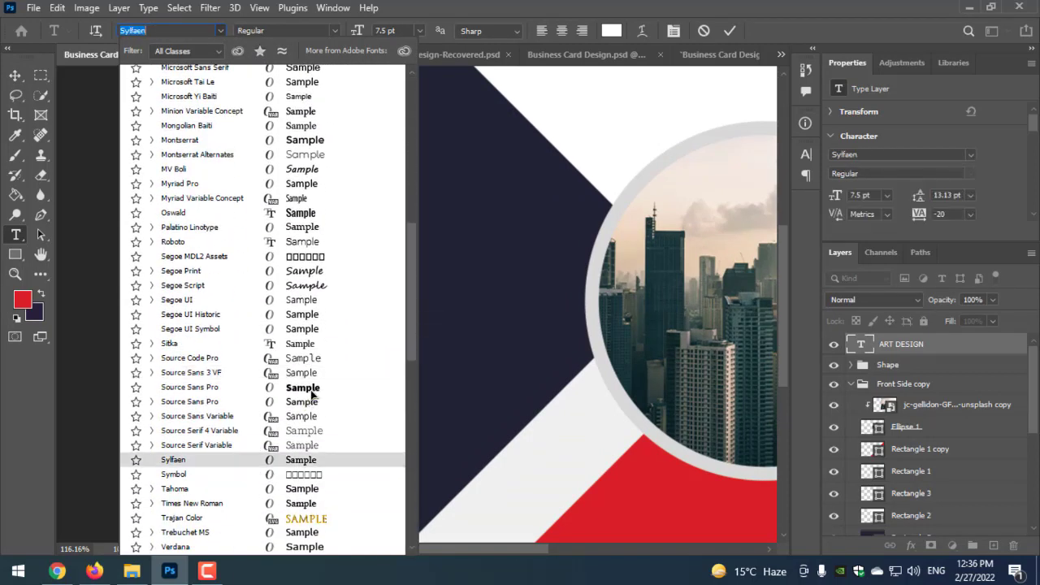
click(311, 389)
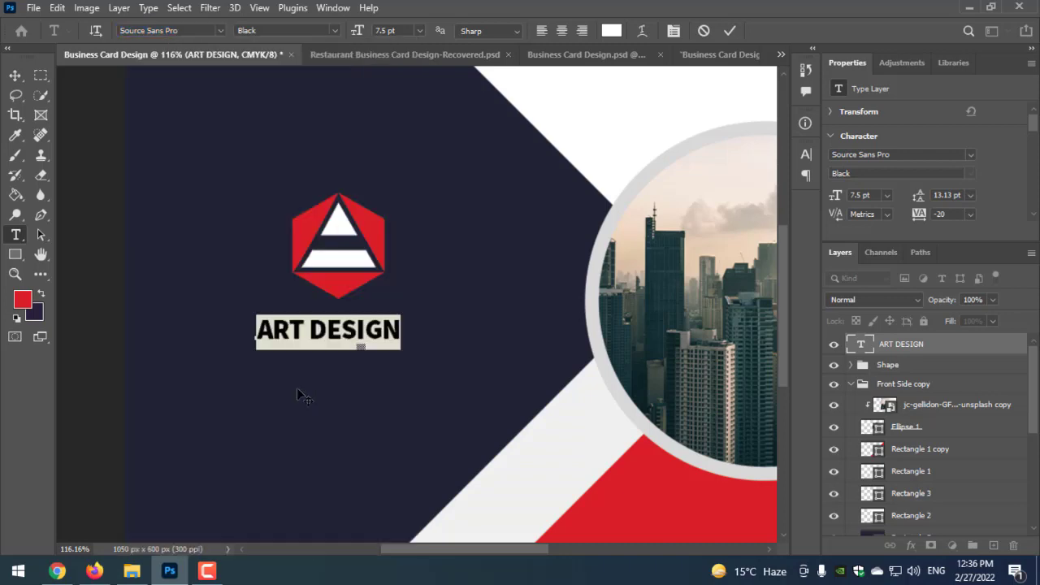
- Search the font field for Metropolis and apply Metropolis Extra Bold to the wordmark
click(202, 30)
text(NE)
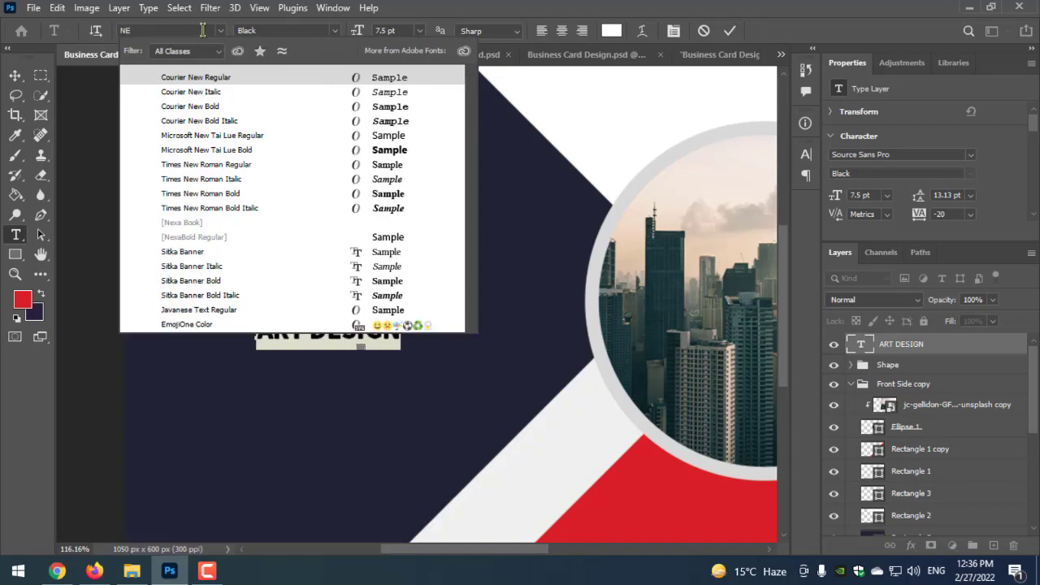
text(X)
key(BackSpace)
key(BackSpace)
key(BackSpace)
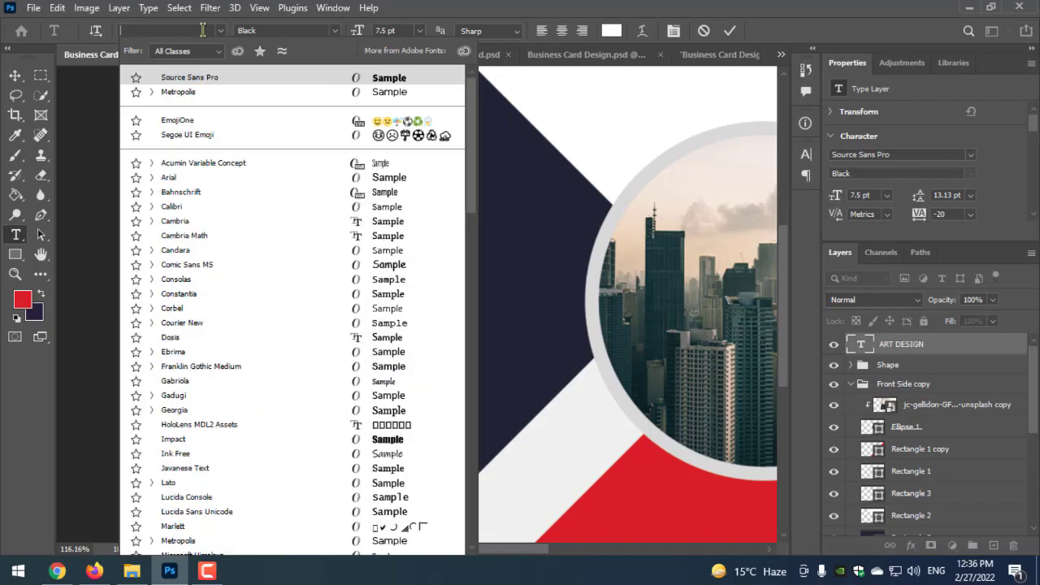
text(METR)
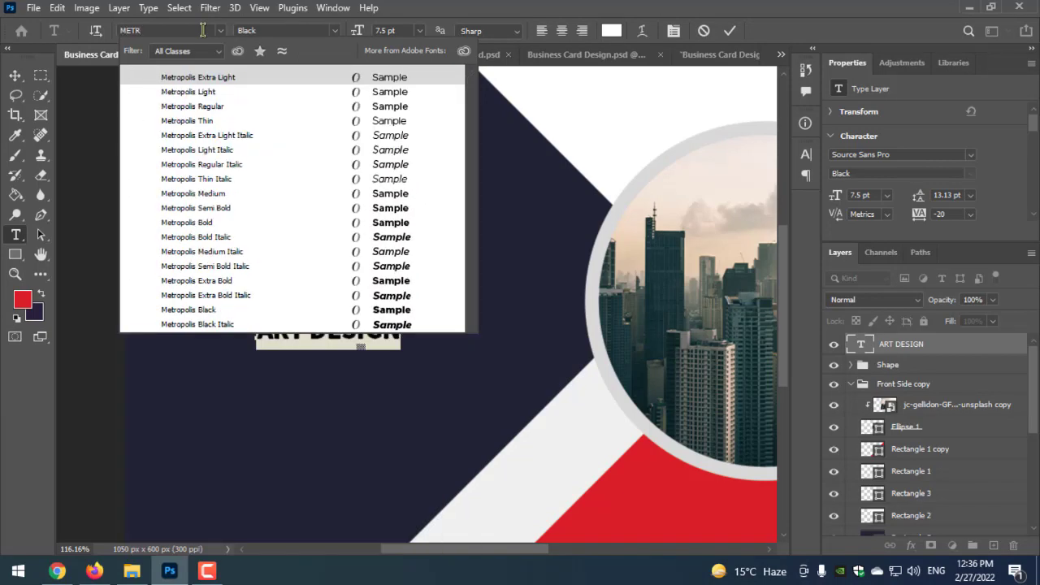
click(388, 280)
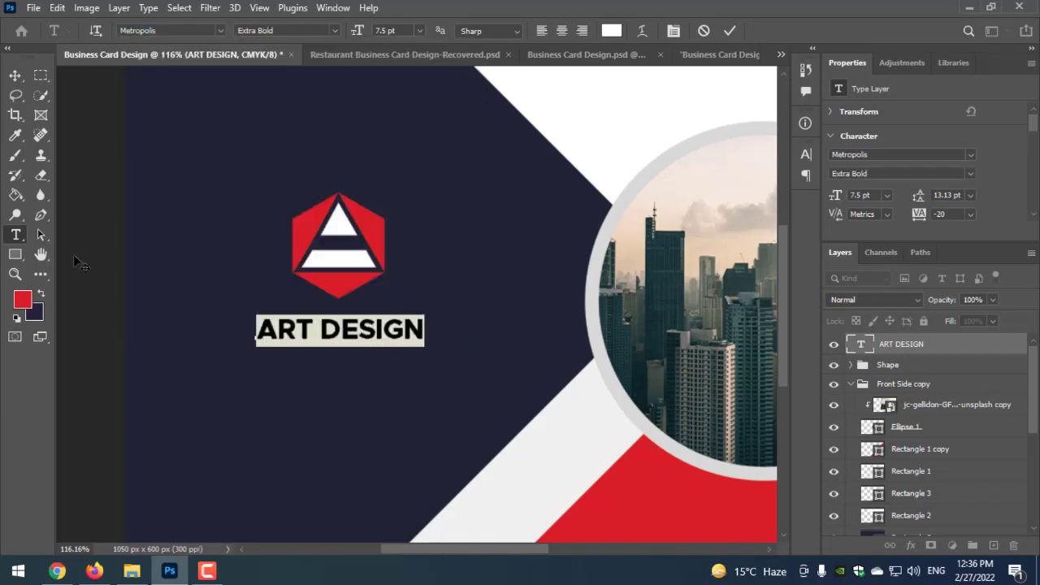
click(15, 75)
- Colour the word DESIGN in the logo's red and nudge the wordmark up under the hexagon
click(15, 235)
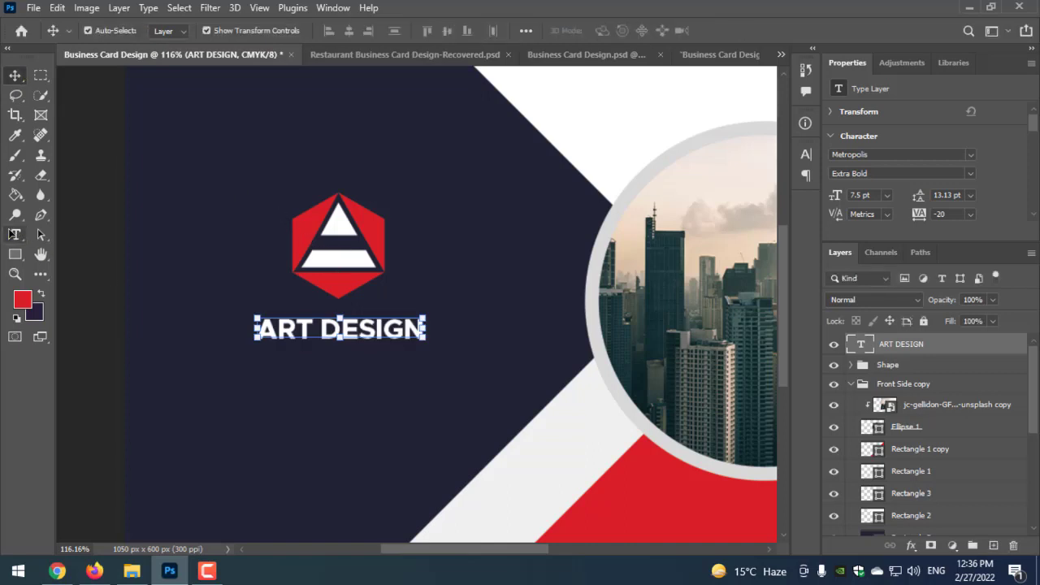
drag(320, 329, 424, 329)
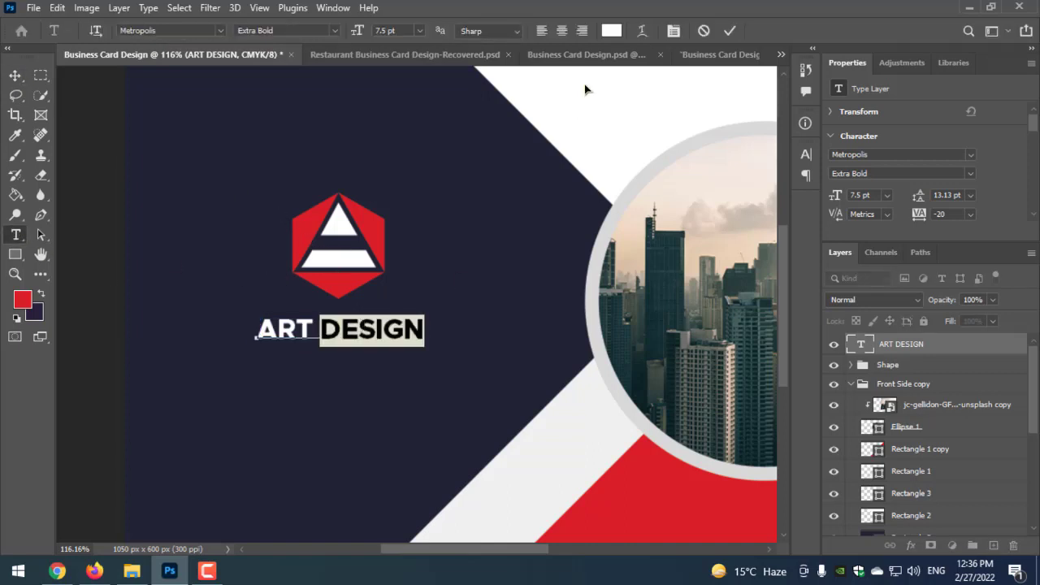
click(611, 30)
click(355, 276)
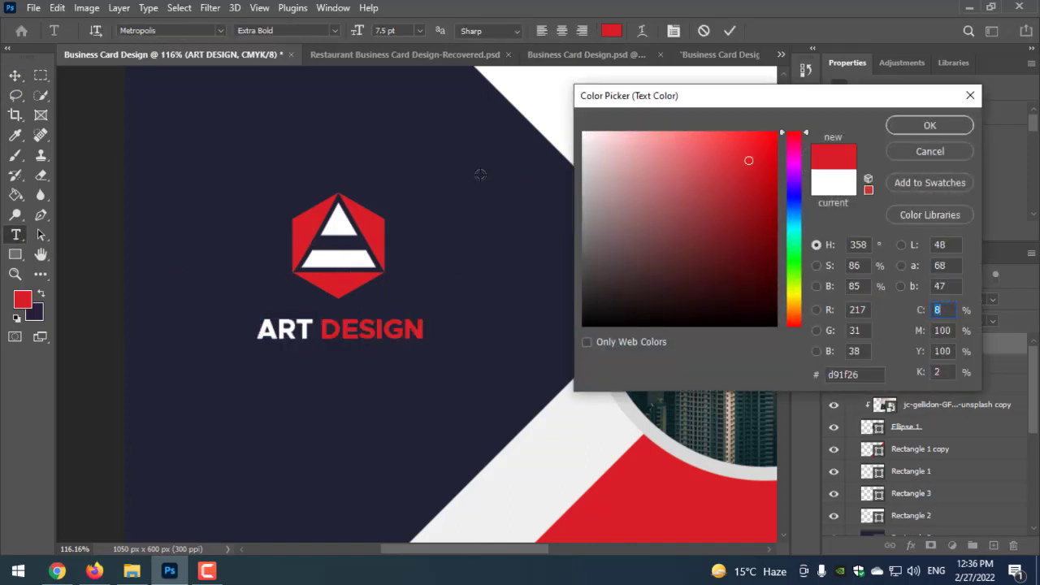
click(930, 126)
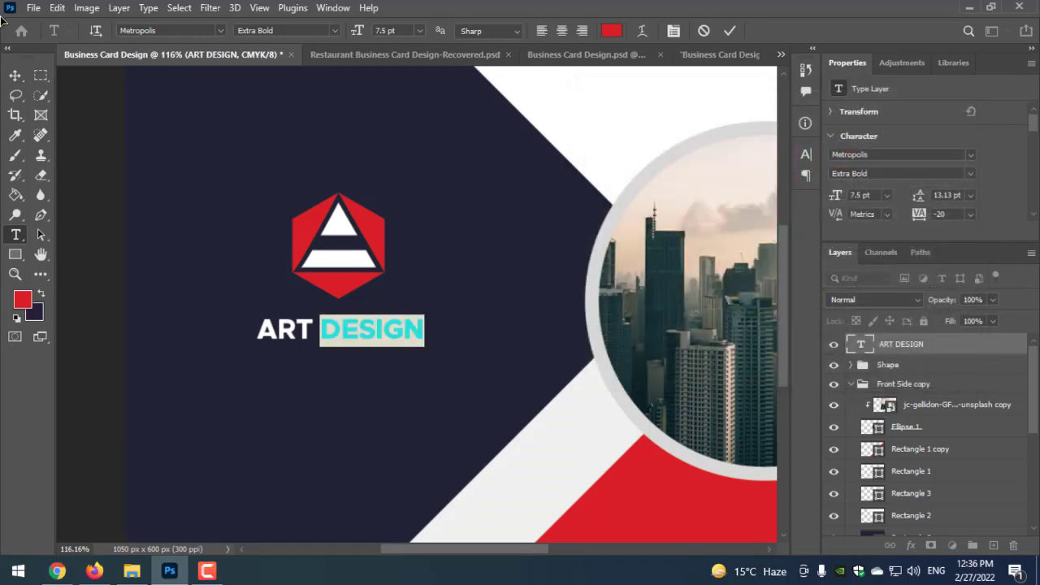
click(14, 75)
drag(395, 334, 393, 325)
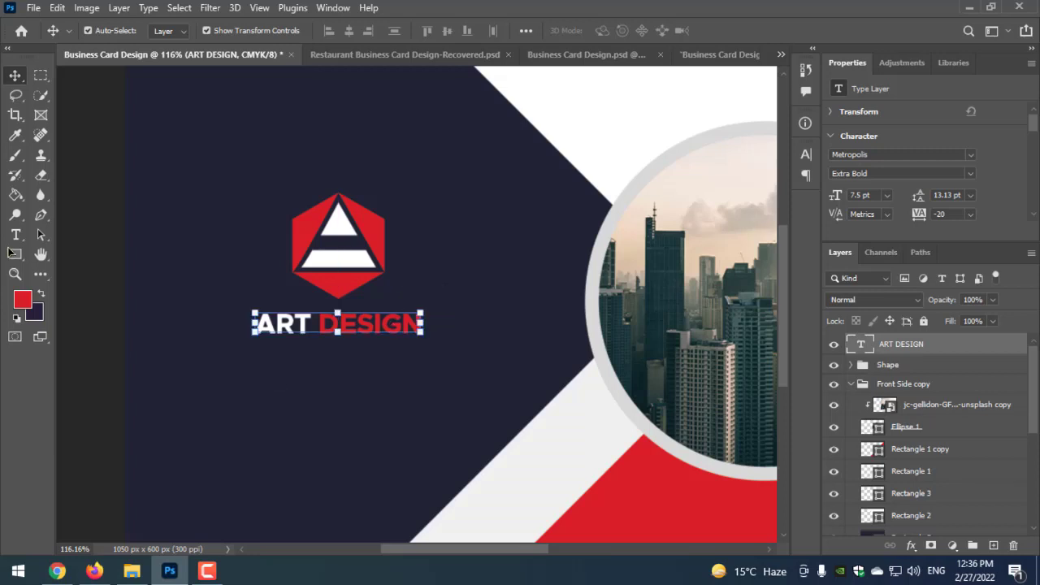
- Type a white 'TAGLINE HERE' line below the wordmark in Light weight
click(15, 235)
click(233, 419)
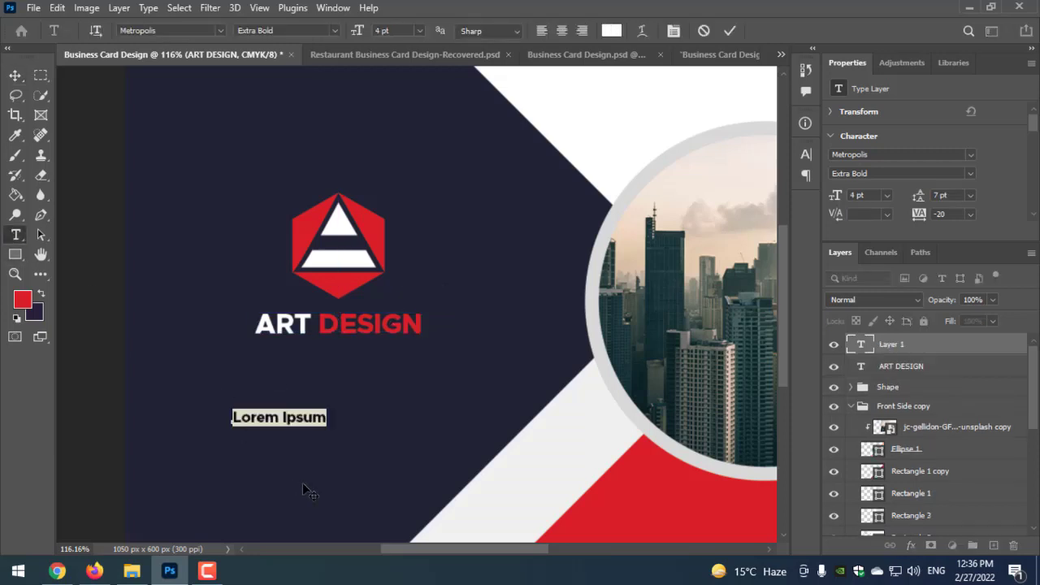
text(TAG)
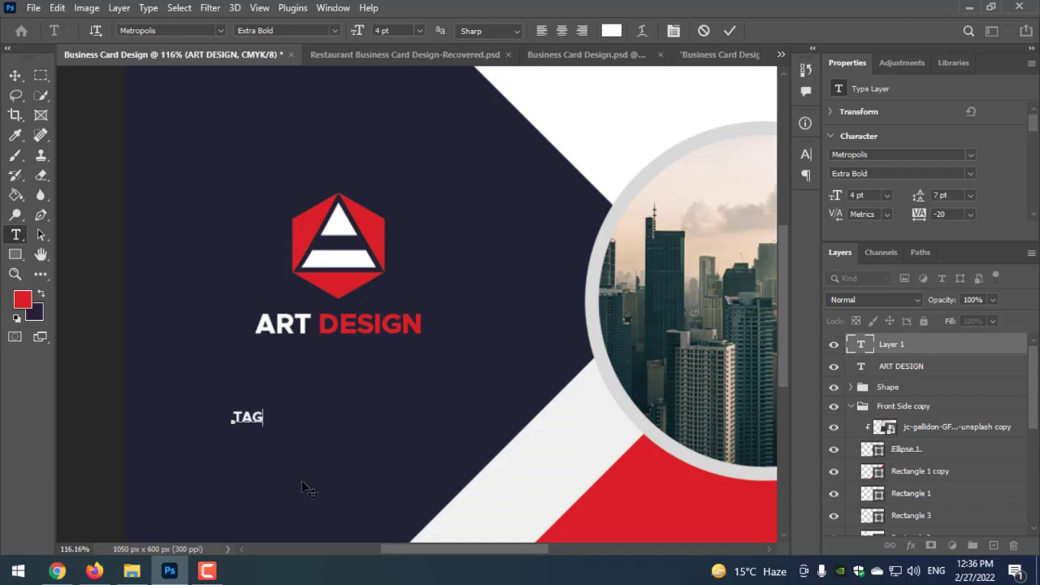
text(LINE H)
text(ERE)
key(ctrl+a)
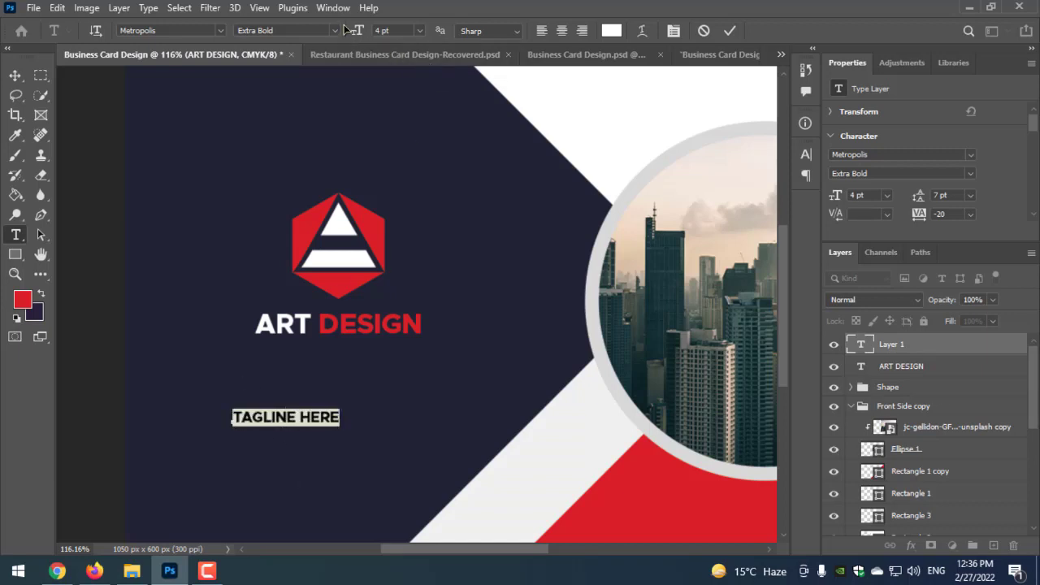
click(334, 31)
click(317, 56)
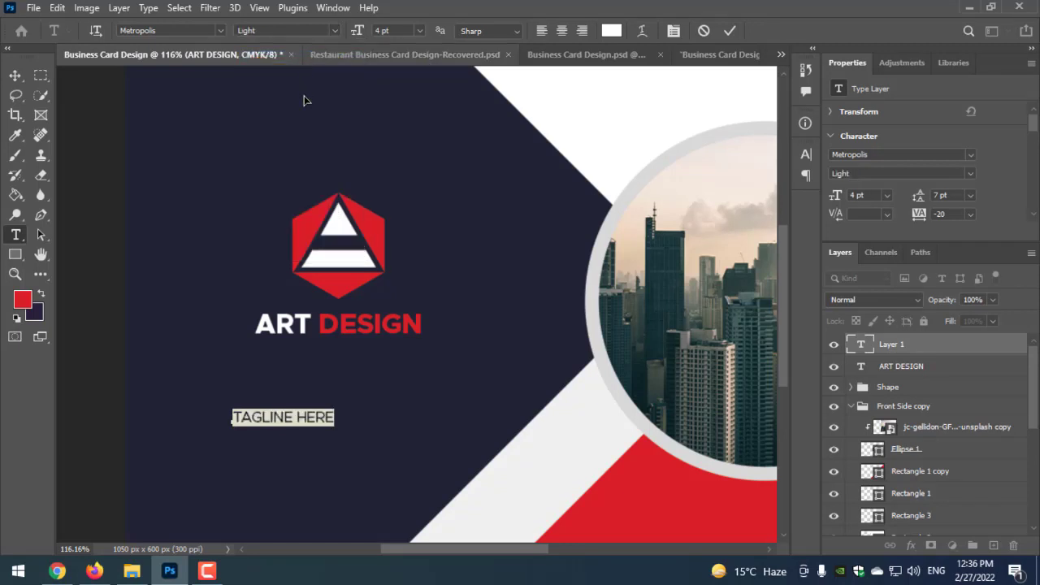
- Make the tagline Metropolis Regular at 3 pt, place it under ART DESIGN and scale it slightly up
click(673, 30)
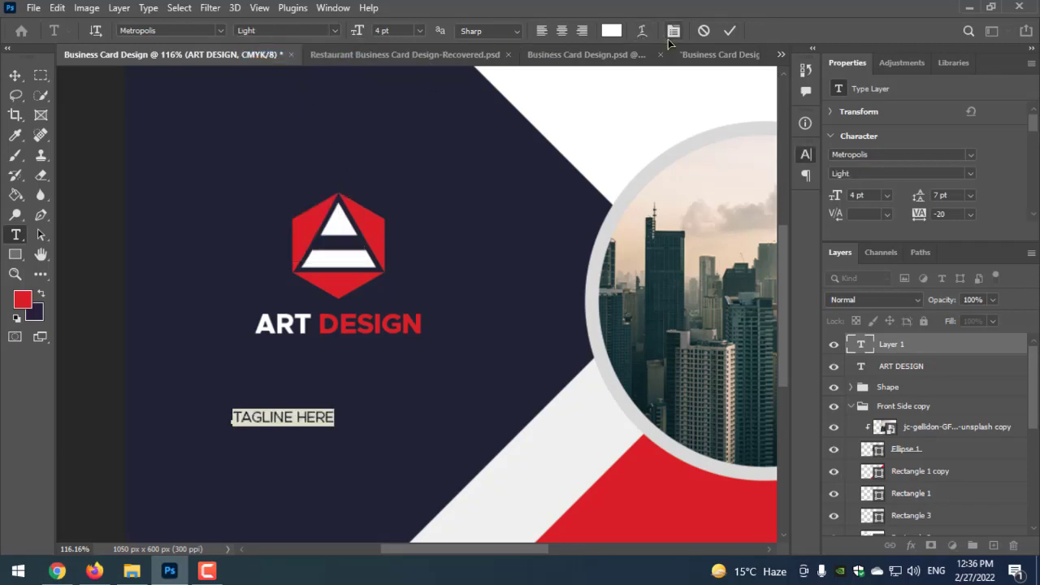
drag(640, 199, 640, 199)
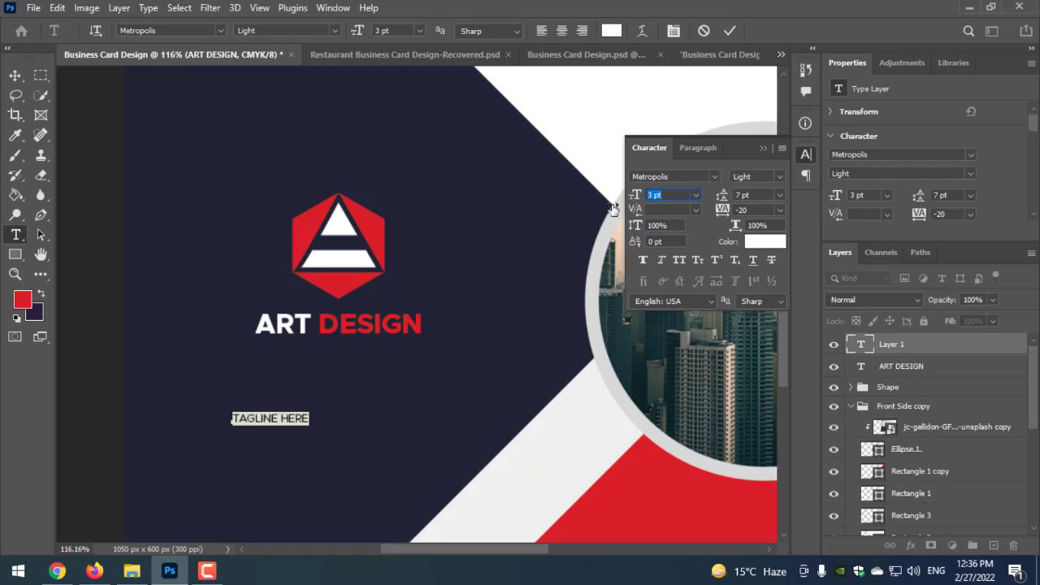
click(316, 32)
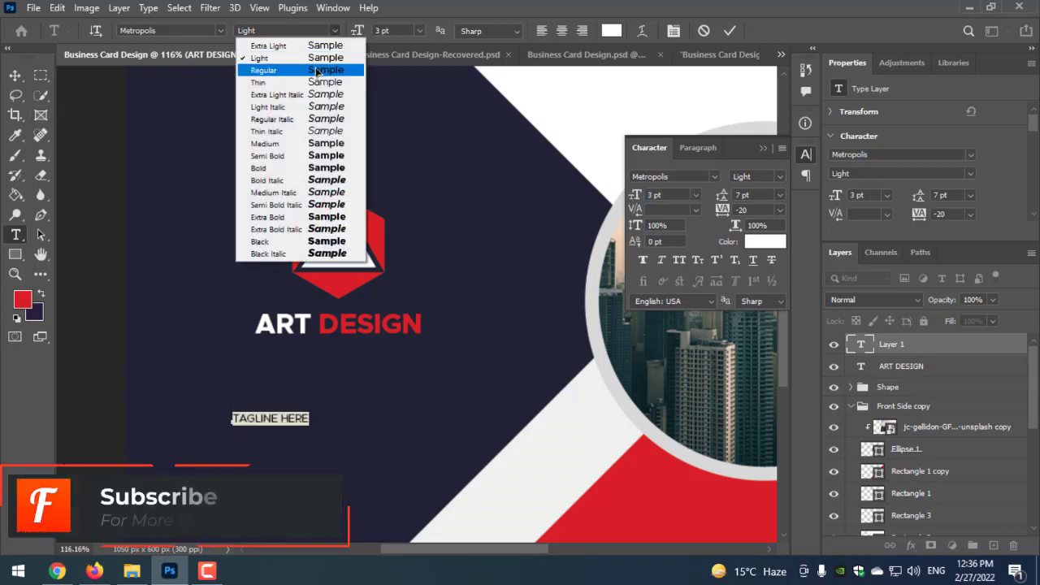
click(312, 71)
key(v)
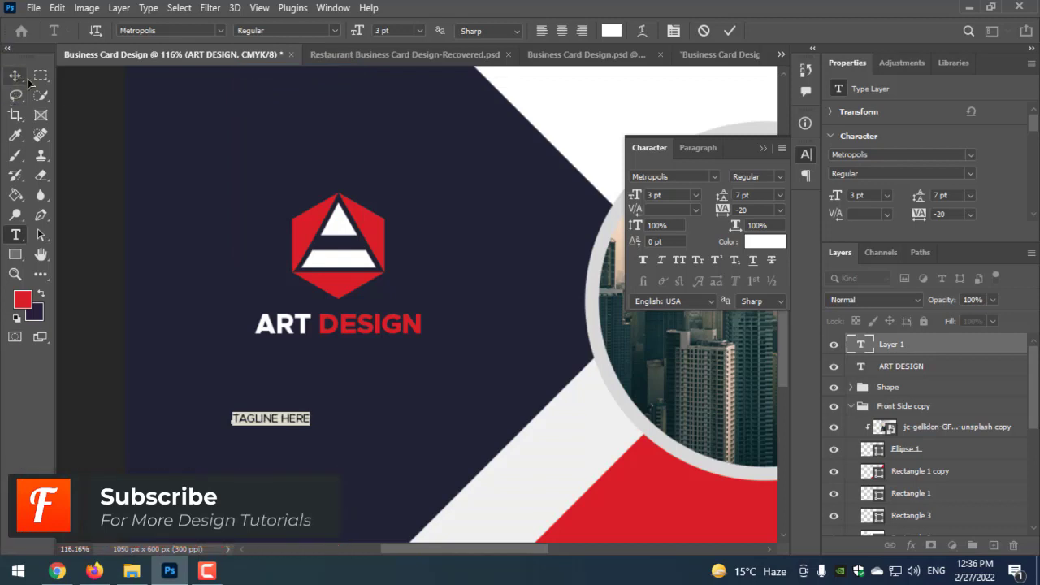
drag(299, 419, 364, 351)
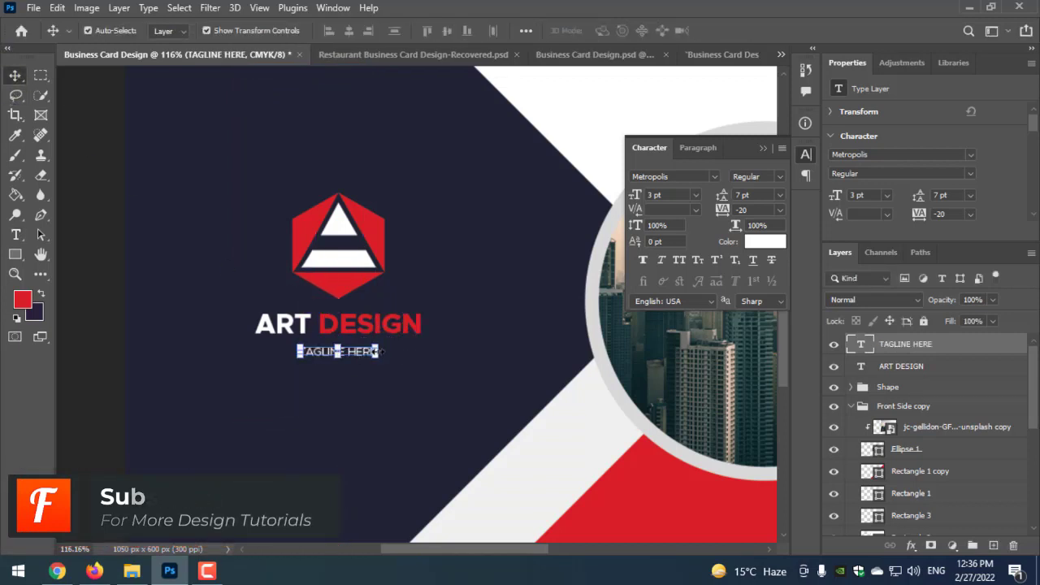
key(ctrl+t)
mouse_move(376, 346)
mouse_down()
mouse_move(404, 348)
mouse_move(367, 348)
mouse_up()
- Centre-align the hexagon, ART DESIGN and TAGLINE HERE layers and group them as 'Logo'
shift+click(906, 388)
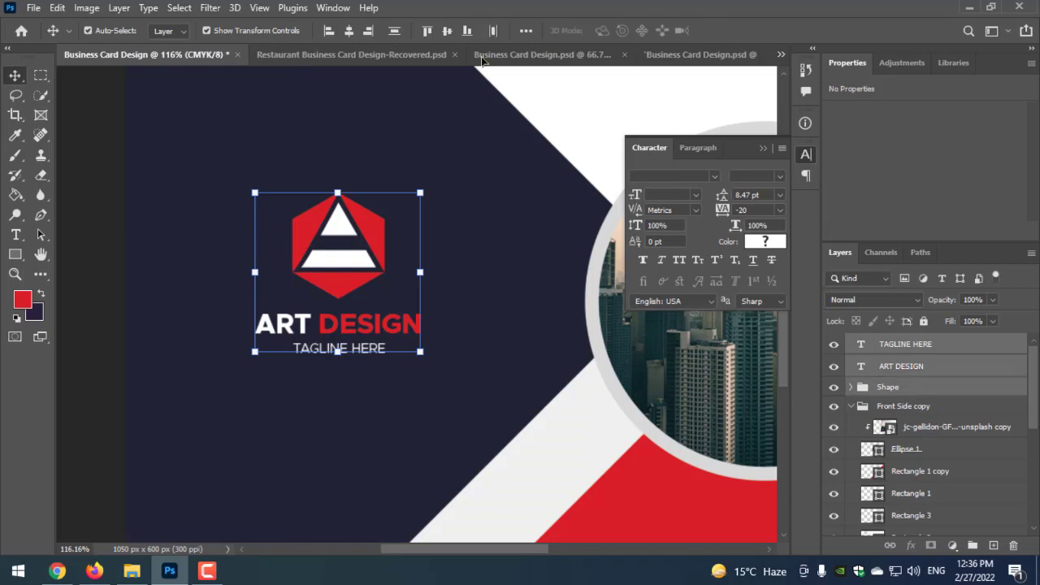
click(356, 31)
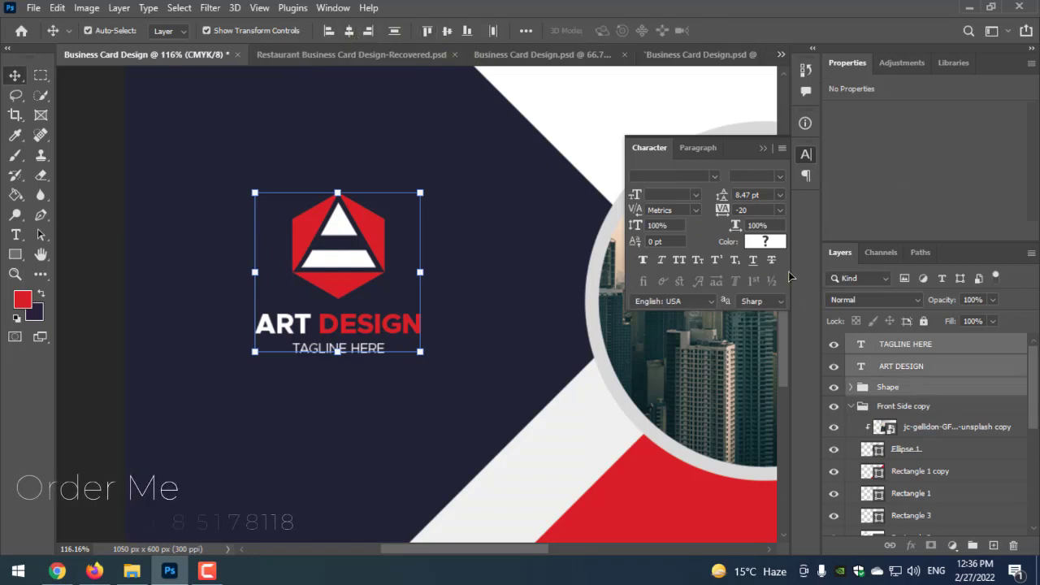
click(973, 545)
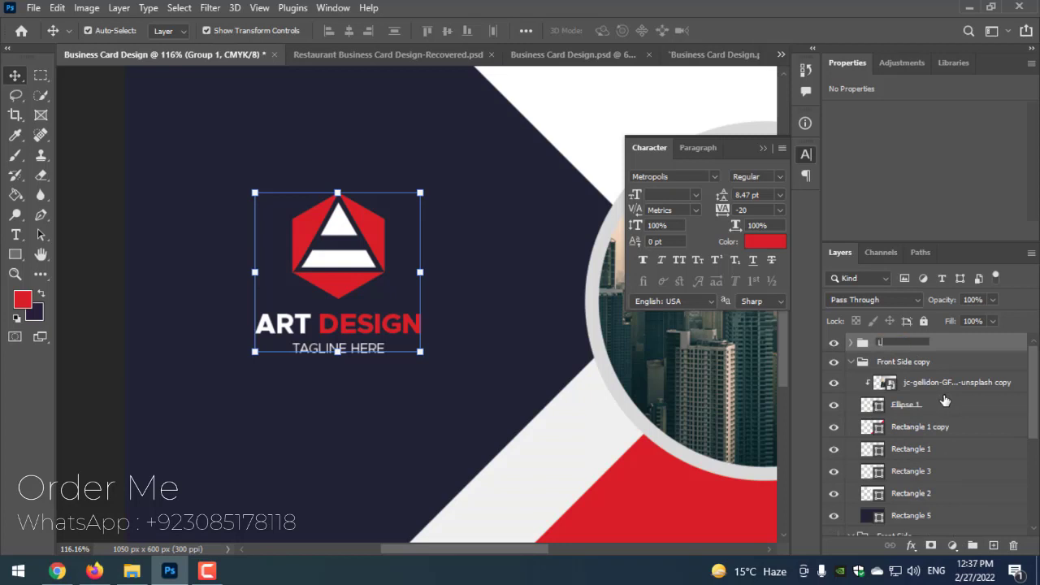
text(ogo)
key(Return)
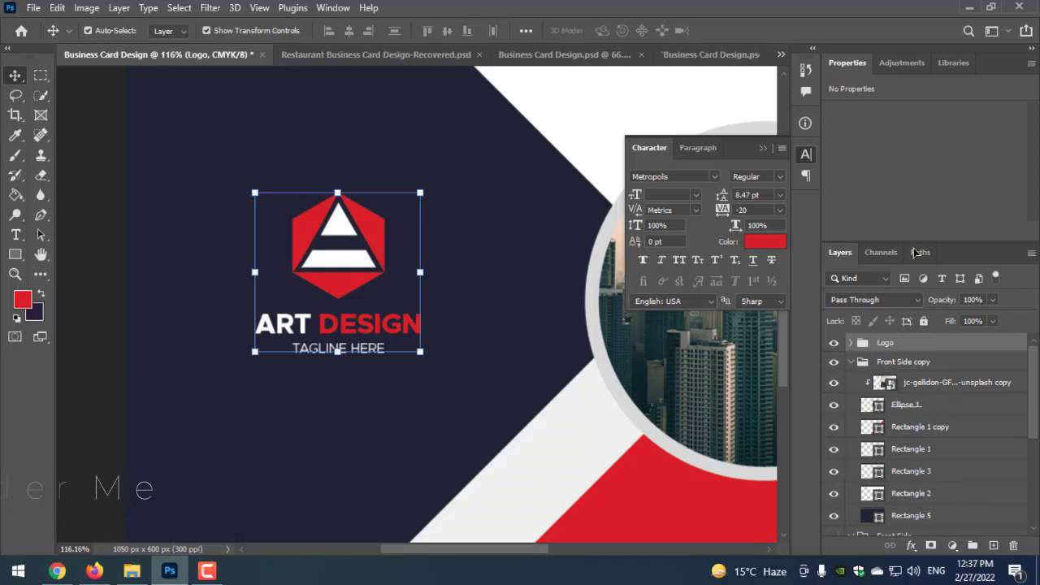
- Centre the Logo group vertically on the card, scale it slightly larger, and review the result
click(446, 30)
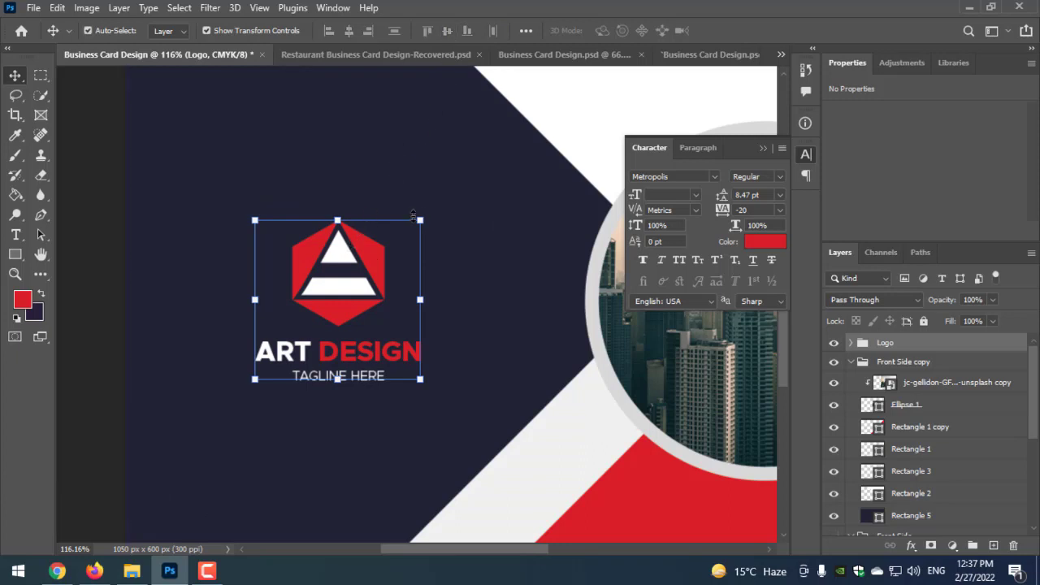
key(ctrl+t)
drag(420, 220, 438, 199)
key(Return)
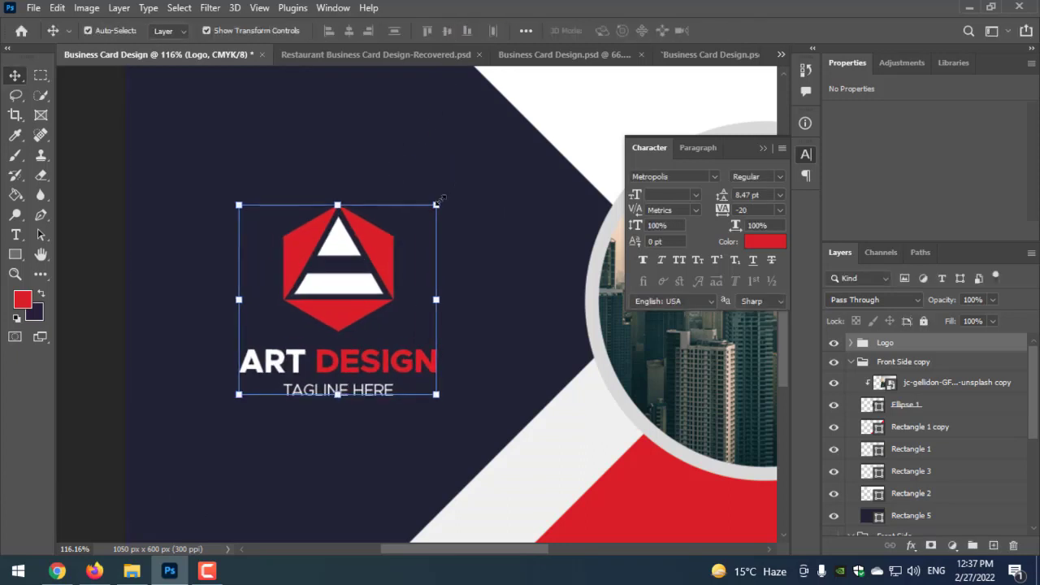
scroll(439, 200, down, 2)
click(336, 521)
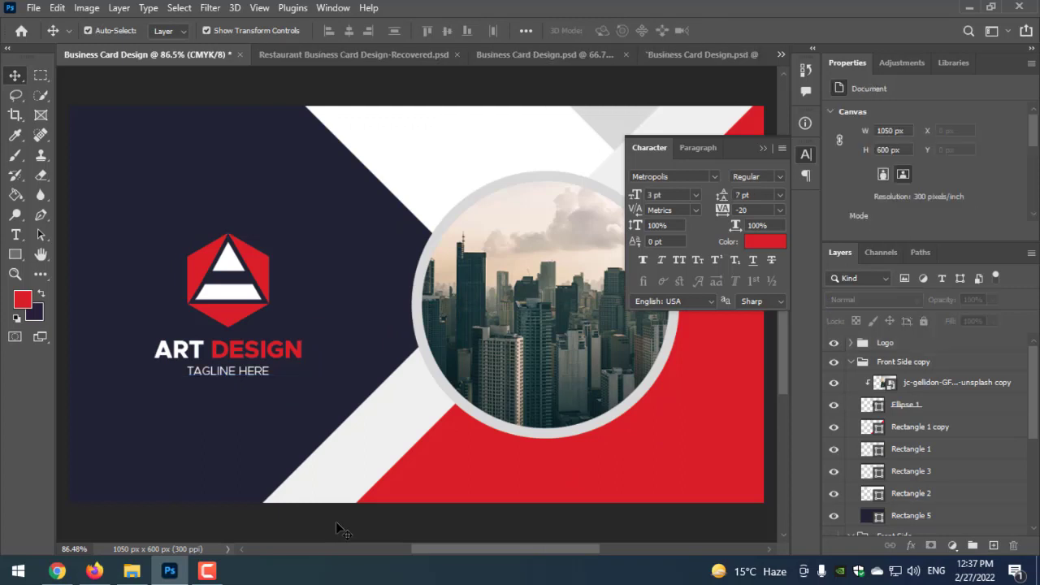
scroll(451, 455, down, 3)
mouse_move(452, 455)
mouse_down()
mouse_move(336, 458)
mouse_move(377, 459)
mouse_up()
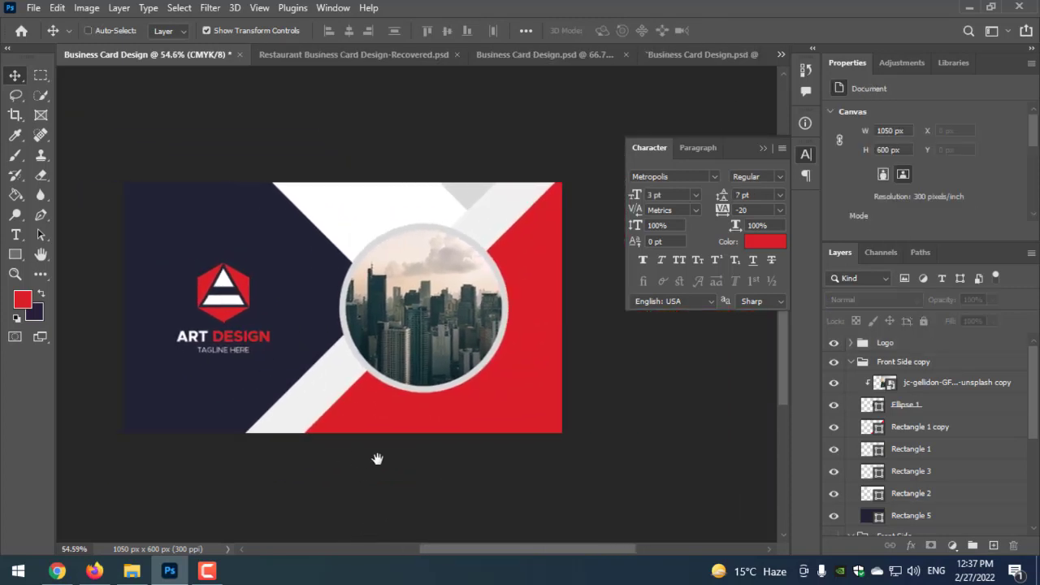
scroll(377, 459, up, 3)
scroll(440, 443, down, 1)
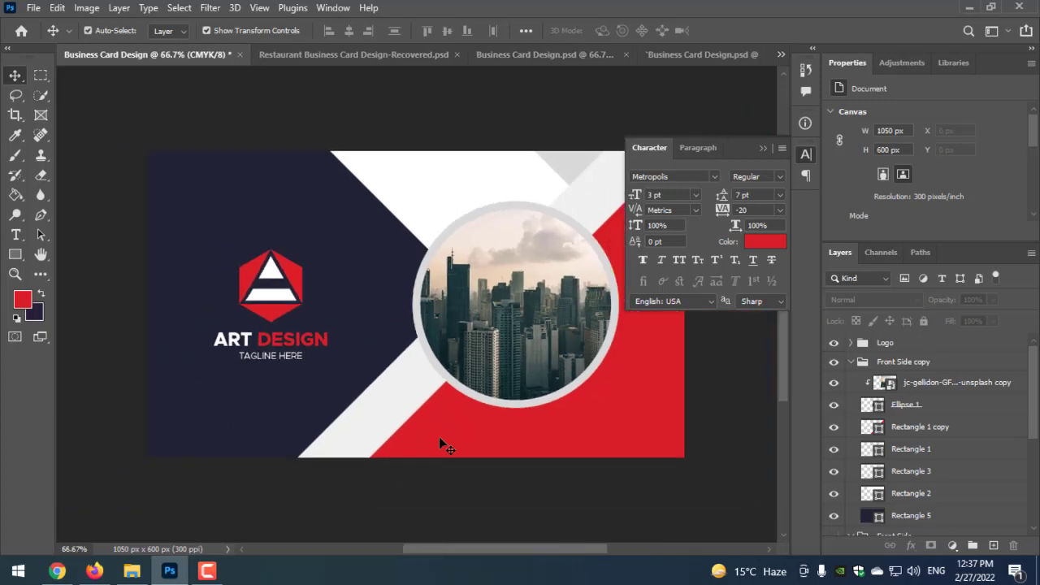